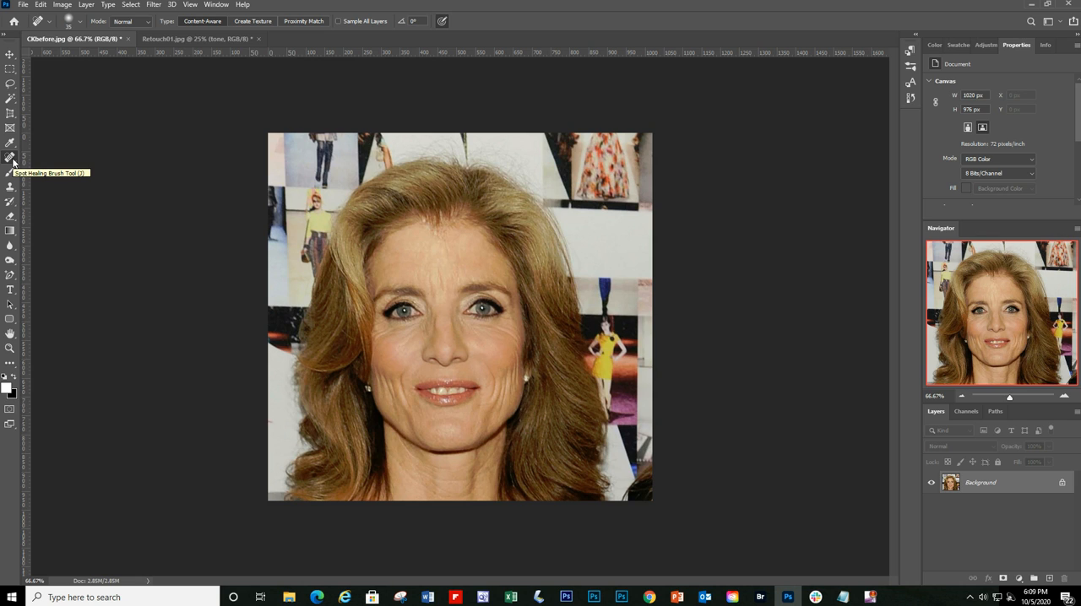
pyautogui.rightClick(12, 161)
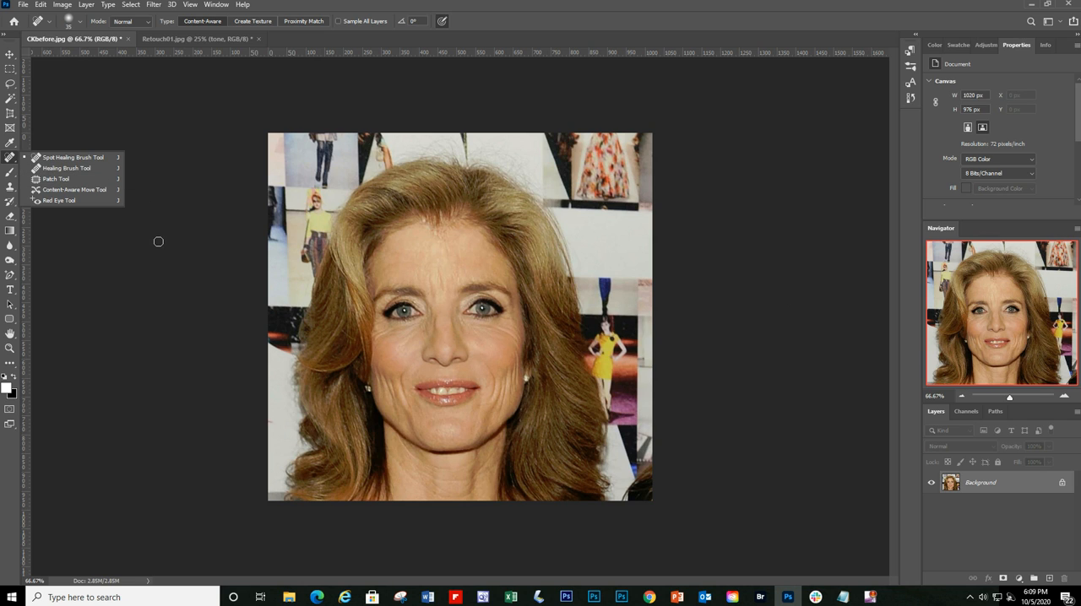
pyautogui.click(195, 147)
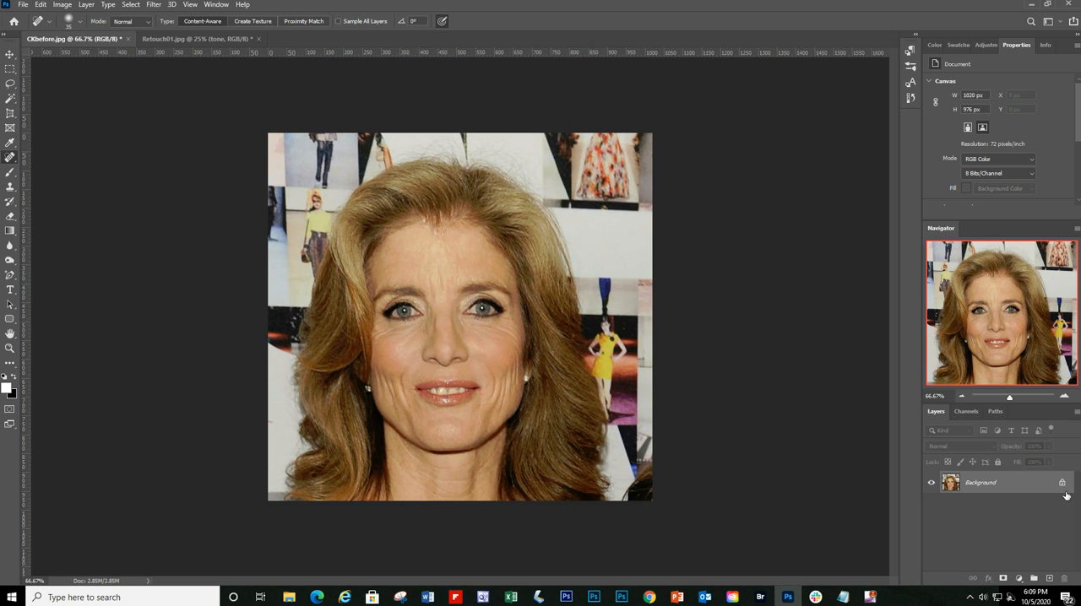
# Step: Duplicate the Background layer and rename the copy "original"
pyautogui.moveTo(1013, 483); pyautogui.dragTo(1050, 578)
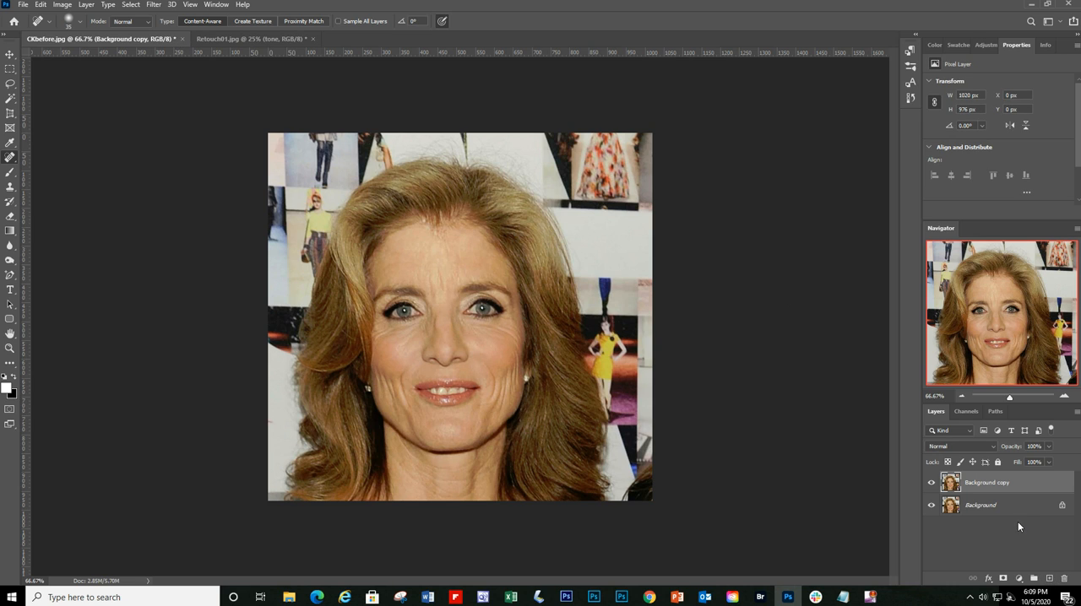
pyautogui.doubleClick(994, 484)
pyautogui.write('C')
pyautogui.press('BackSpace')
pyautogui.press('BackSpace')
pyautogui.write('criginal')
pyautogui.press('Return')
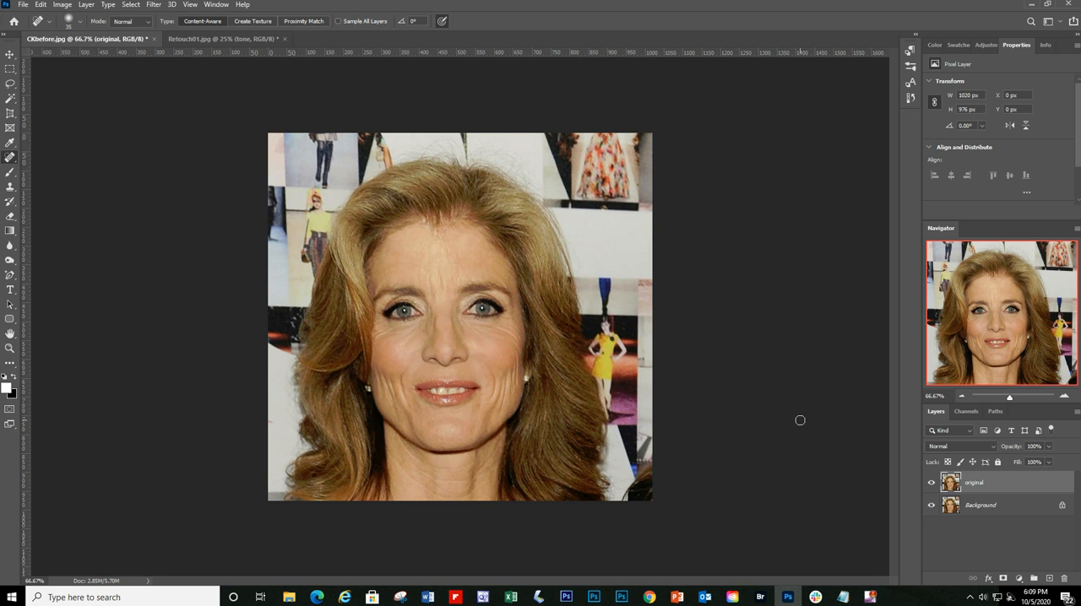
# Step: Heal the small marks on the upper and central forehead with the Spot Healing Brush at size 20
pyautogui.click(1064, 396)
pyautogui.click(1064, 396)
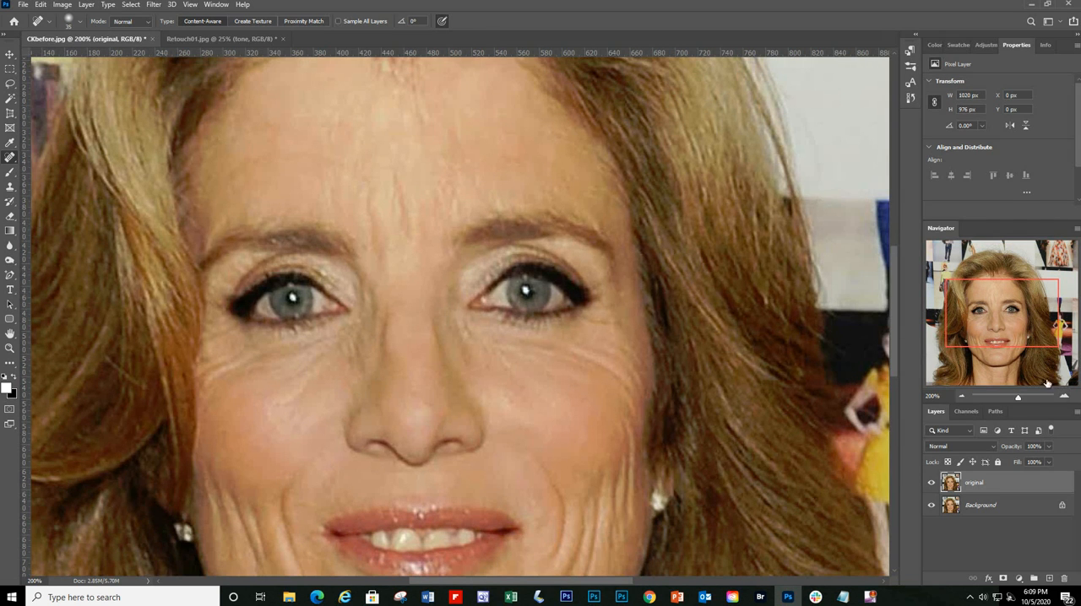
pyautogui.click(962, 396)
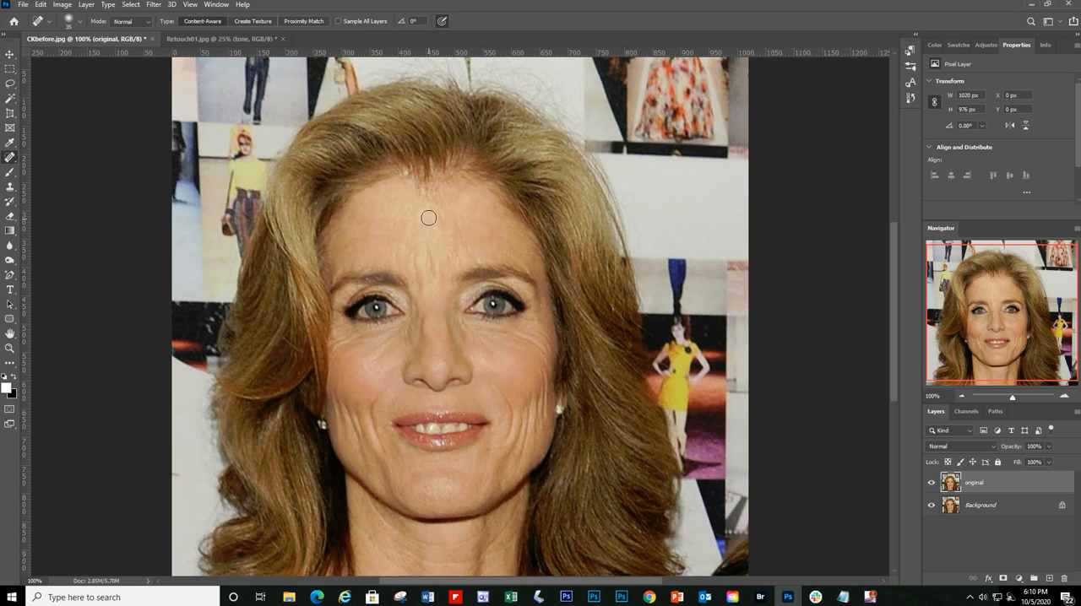
pyautogui.rightClick(11, 158)
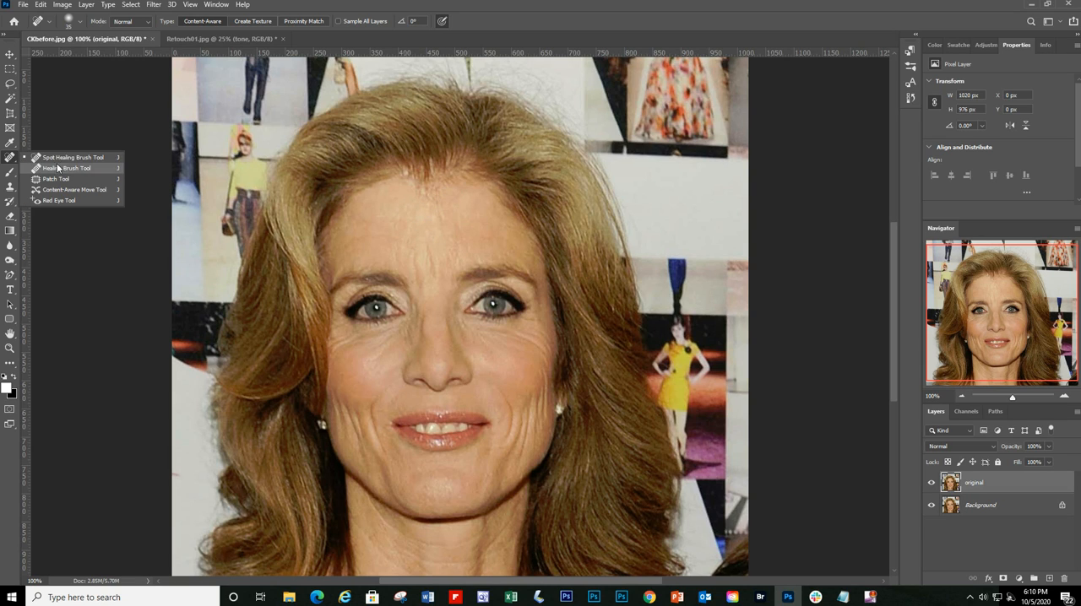
pyautogui.click(68, 157)
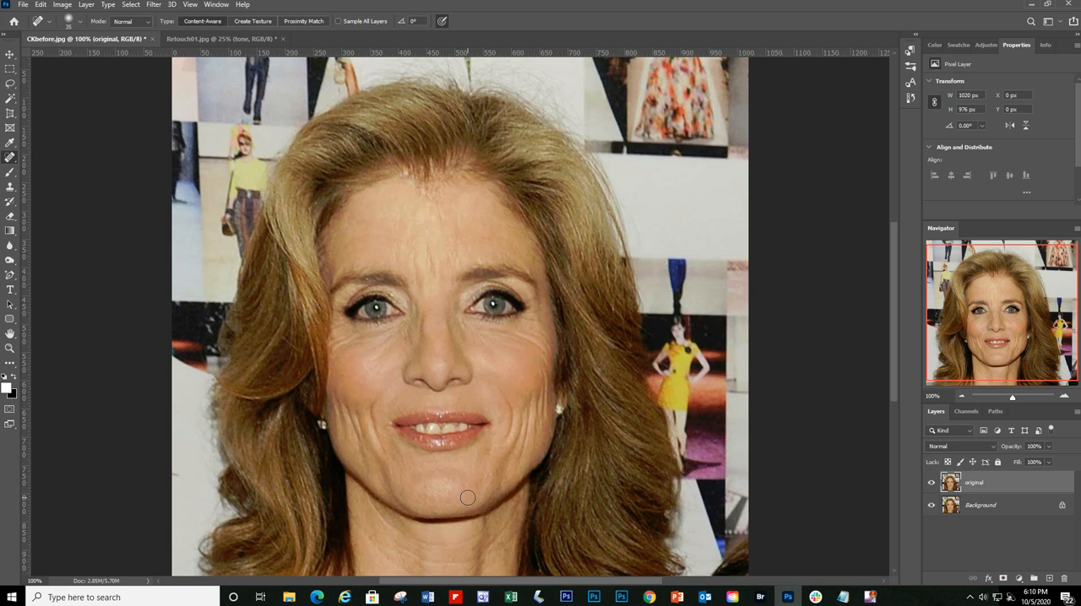
pyautogui.click(1065, 397)
pyautogui.scroll(3, 817, 391)
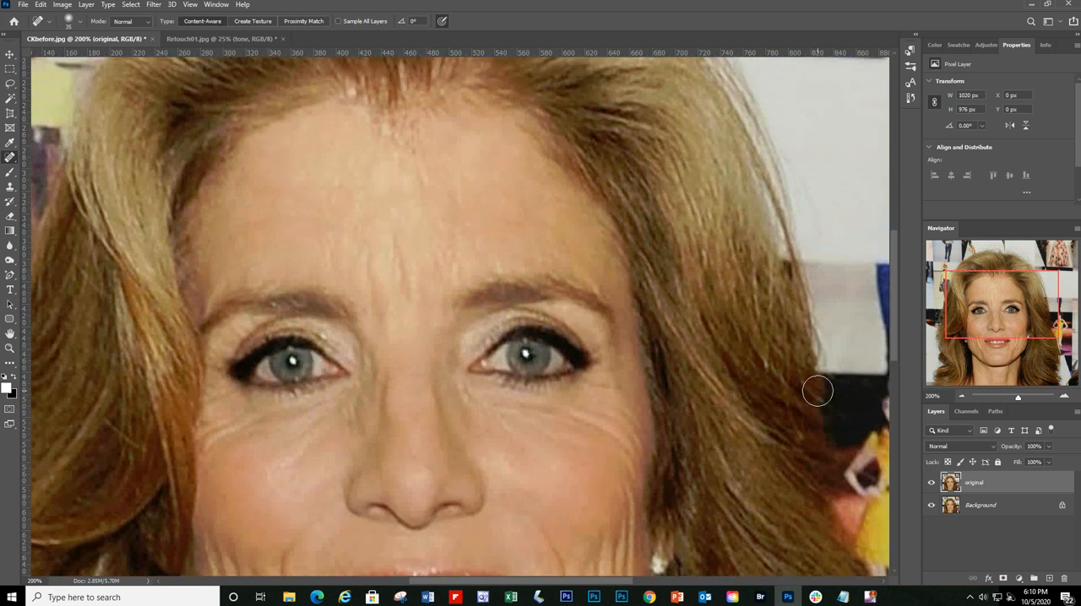
pyautogui.scroll(-2, 816, 391)
pyautogui.scroll(3, 575, 377)
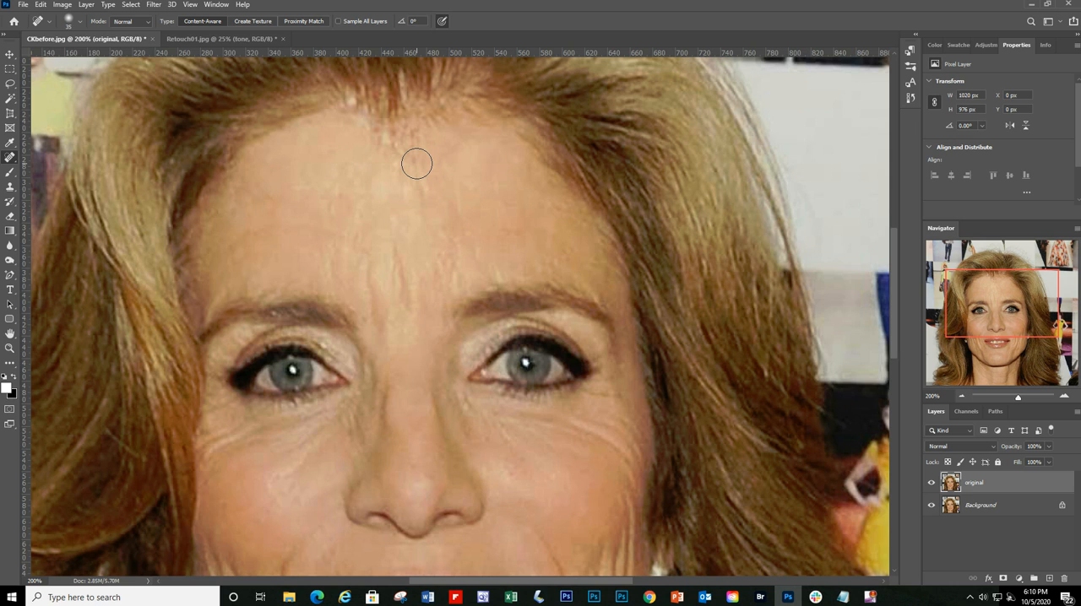
pyautogui.press('[')
pyautogui.press('[')
pyautogui.press('[')
pyautogui.click(414, 160)
pyautogui.click(469, 235)
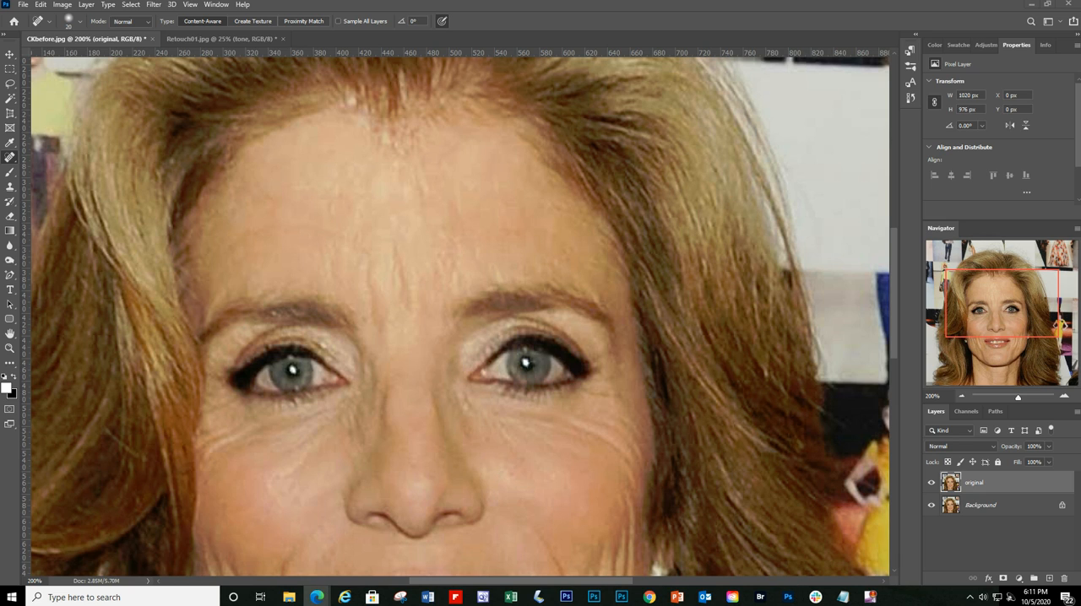
# Step: Create a new 1280 x 720 px document at 72 pixels/inch and paste the copied close-up face photo into it
pyautogui.click(24, 5)
pyautogui.click(42, 17)
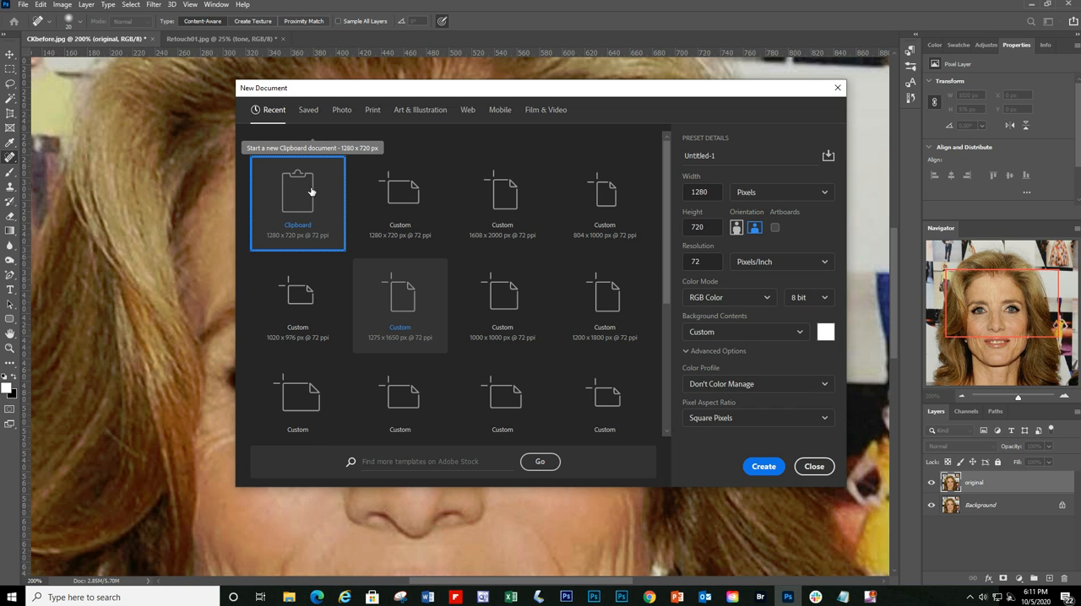
pyautogui.click(763, 468)
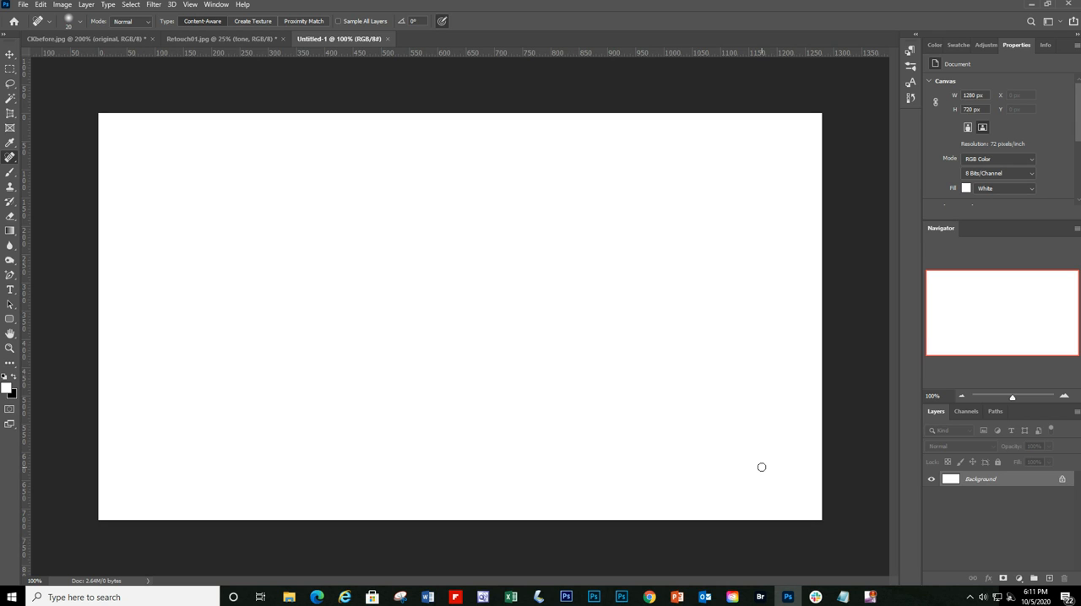
pyautogui.rightClick(10, 159)
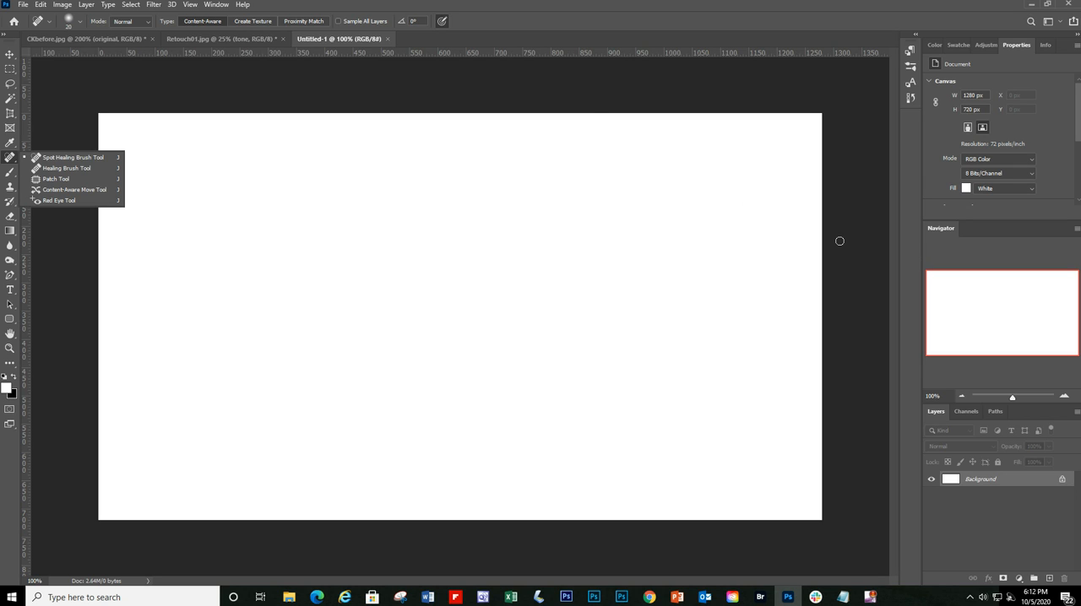
pyautogui.click(322, 85)
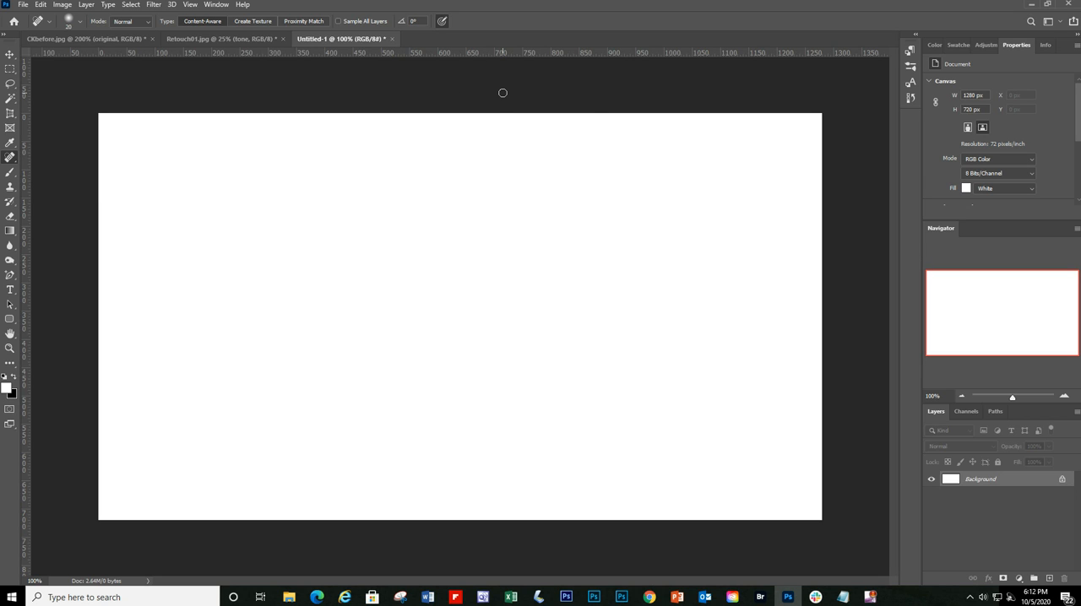
pyautogui.hotkey('ctrl', 'v')
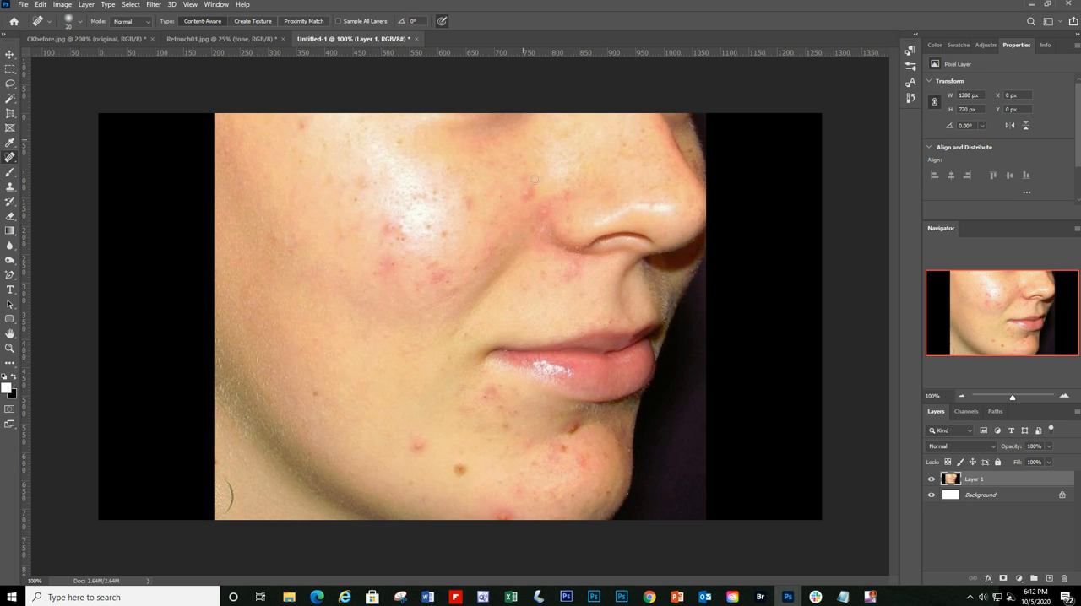
# Step: Heal the red spot and mole on the jaw and the small lower-cheek spot using the Spot Healing Brush at size 50
pyautogui.click(962, 397)
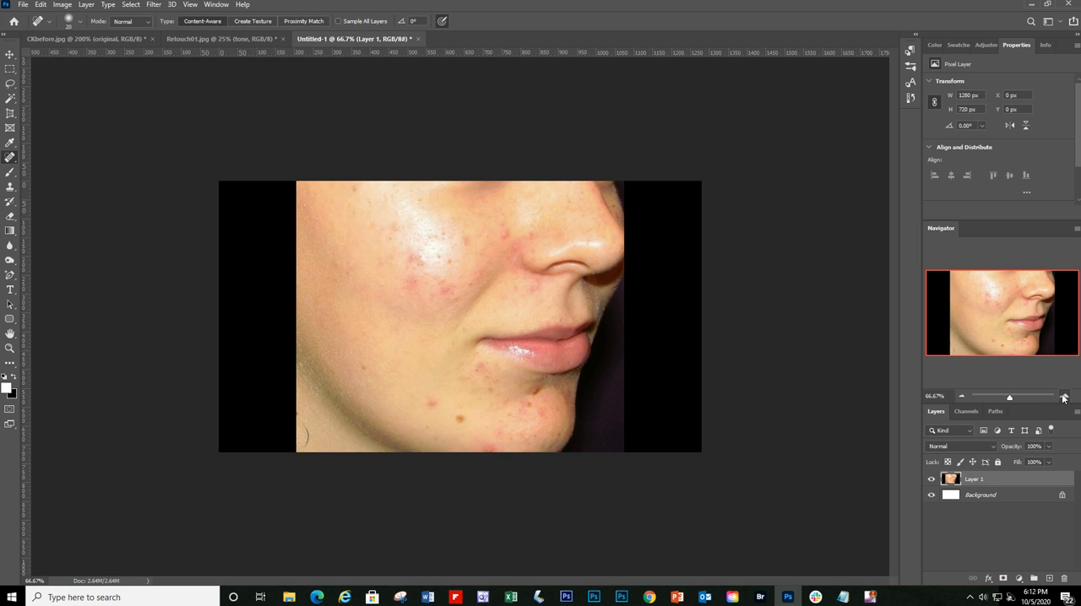
pyautogui.click(1064, 398)
pyautogui.click(961, 397)
pyautogui.rightClick(7, 160)
pyautogui.click(59, 159)
pyautogui.click(1064, 397)
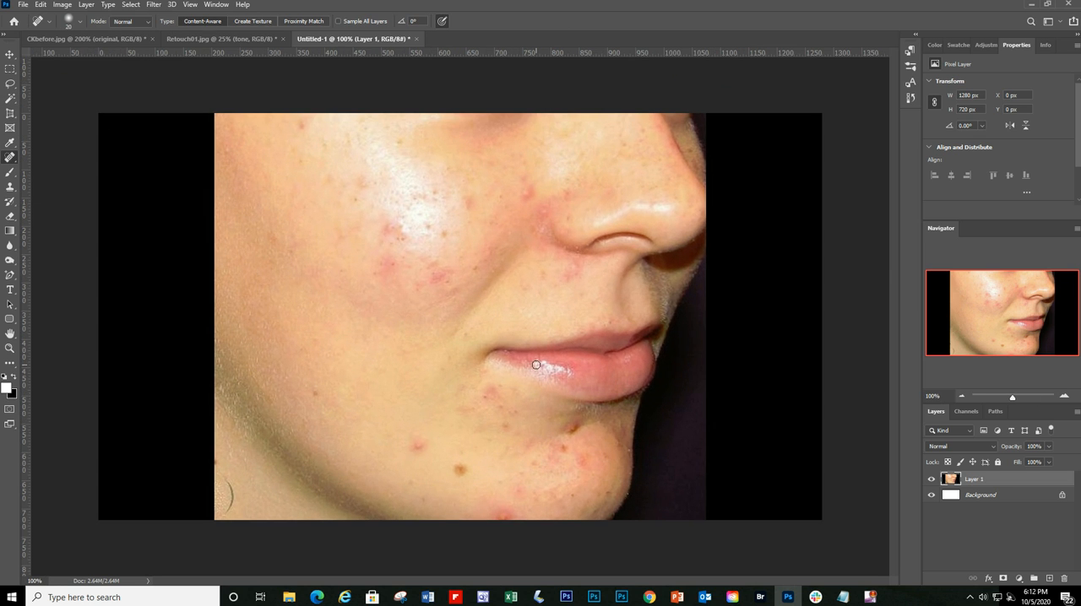
pyautogui.click(415, 443)
pyautogui.click(410, 442)
pyautogui.click(457, 470)
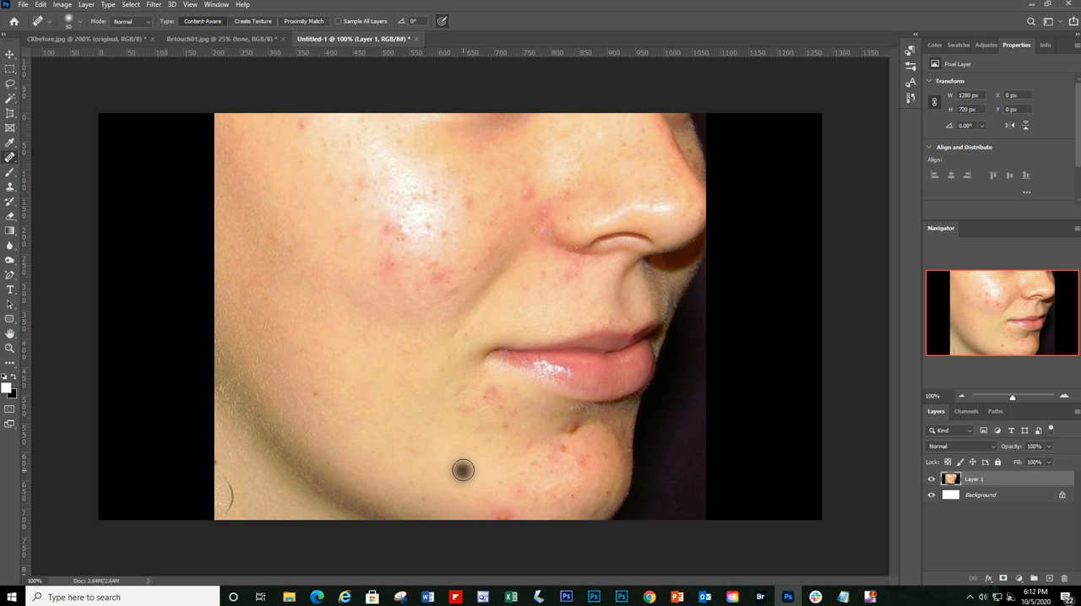
pyautogui.click(313, 390)
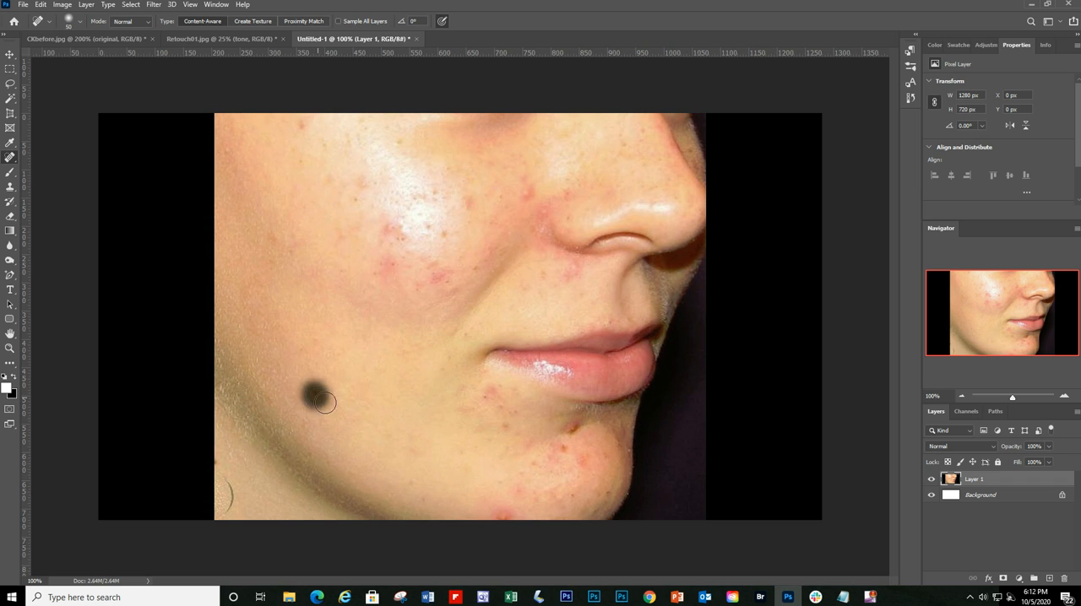
# Step: Heal the blemishes on the cheek, below the mouth corner and at the chin's lower edge, and dismiss the notification
pyautogui.click(369, 273)
pyautogui.click(500, 425)
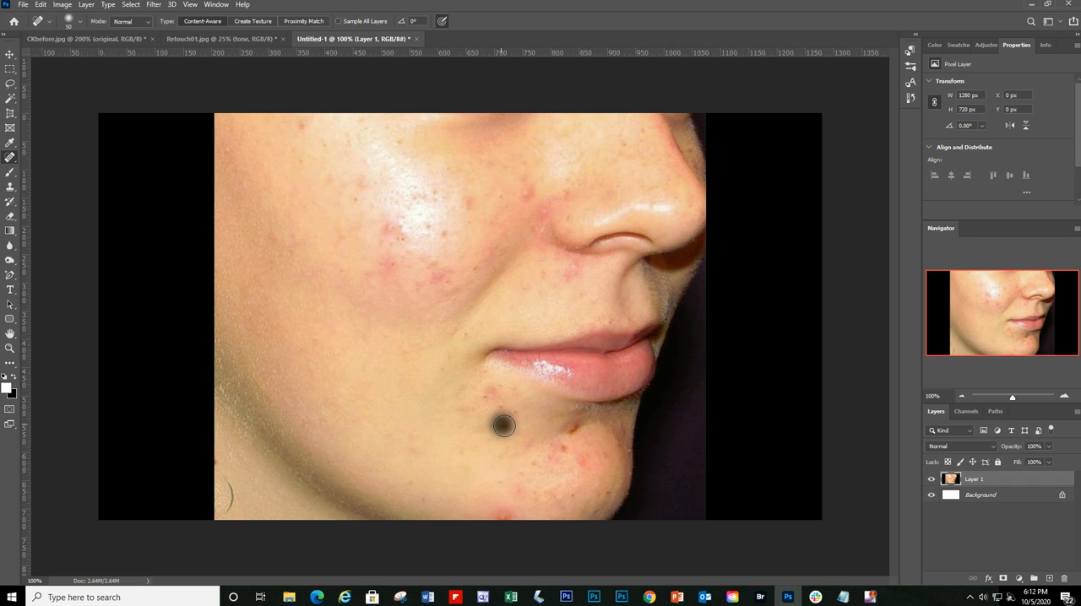
pyautogui.click(500, 411)
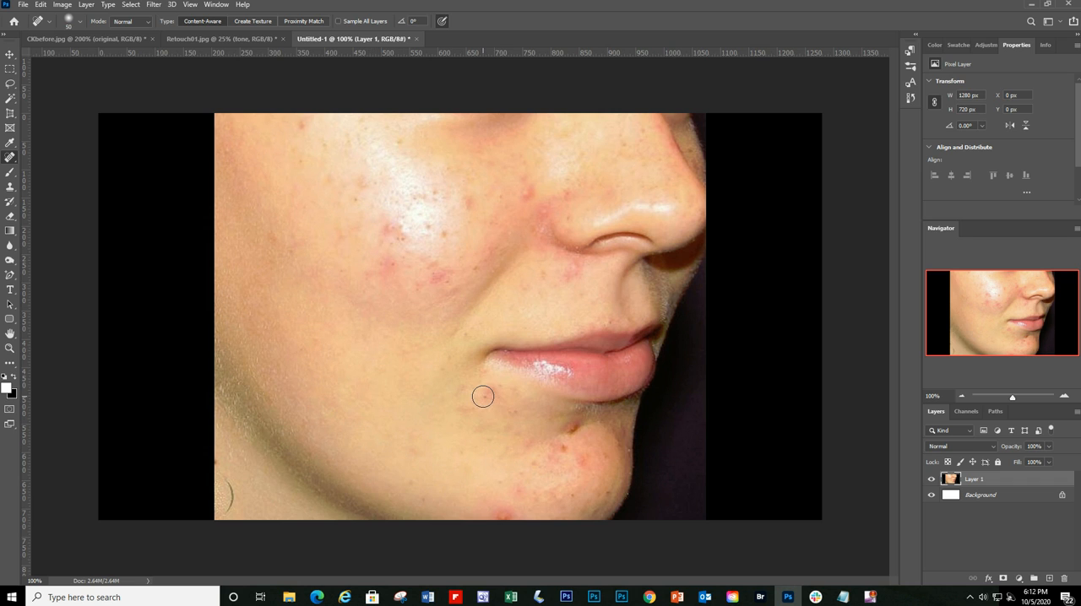
pyautogui.click(483, 396)
pyautogui.click(471, 410)
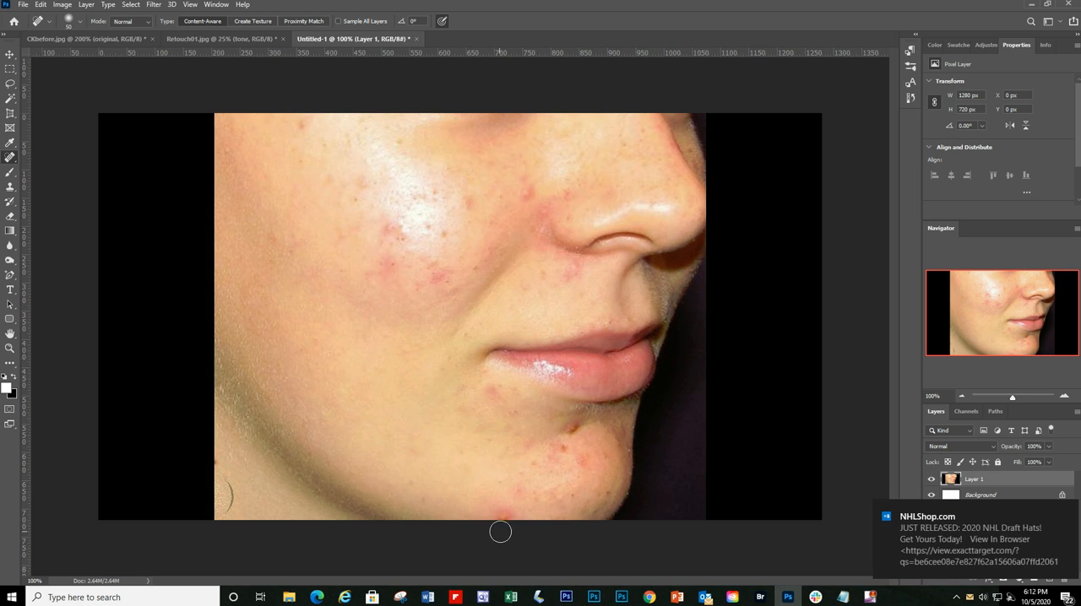
pyautogui.click(501, 507)
pyautogui.click(1063, 511)
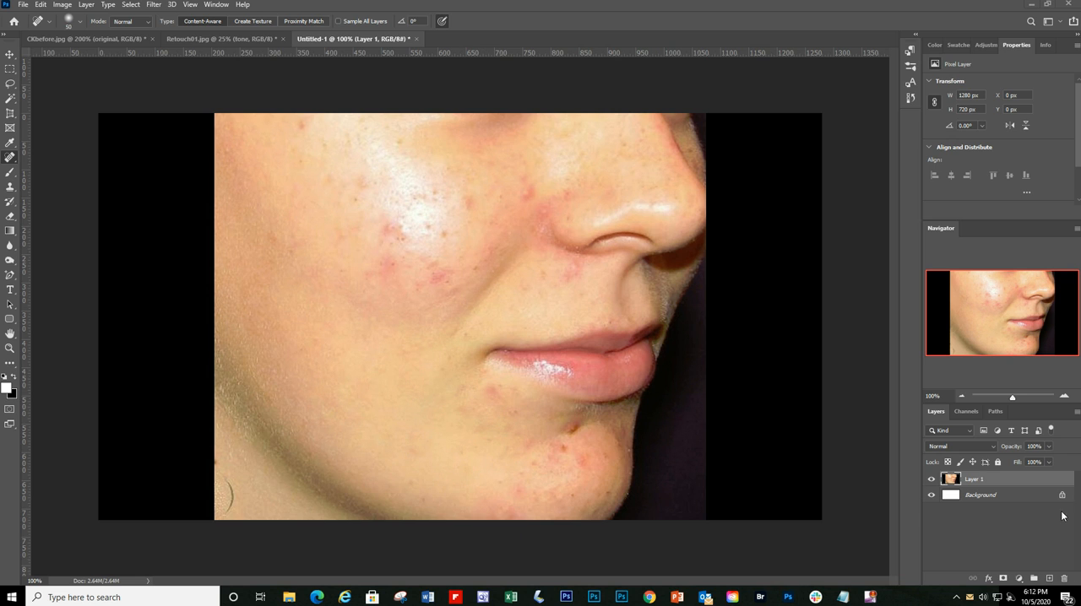
pyautogui.click(1064, 511)
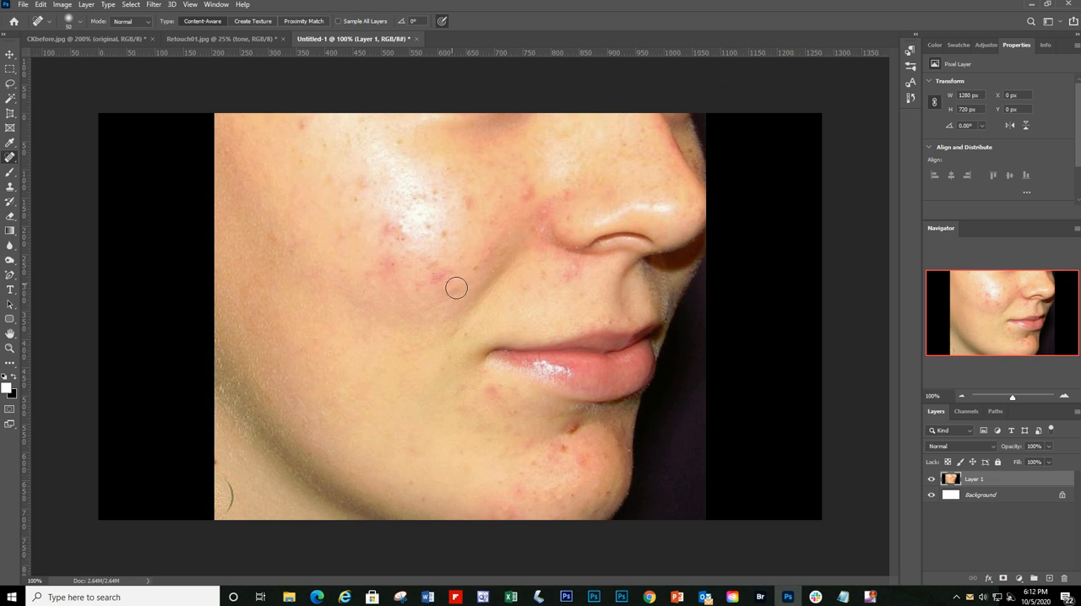
# Step: Heal the blemishes on the chin, the dark spot under the lower lip and the redness below the mouth corner
pyautogui.click(469, 206)
pyautogui.click(519, 495)
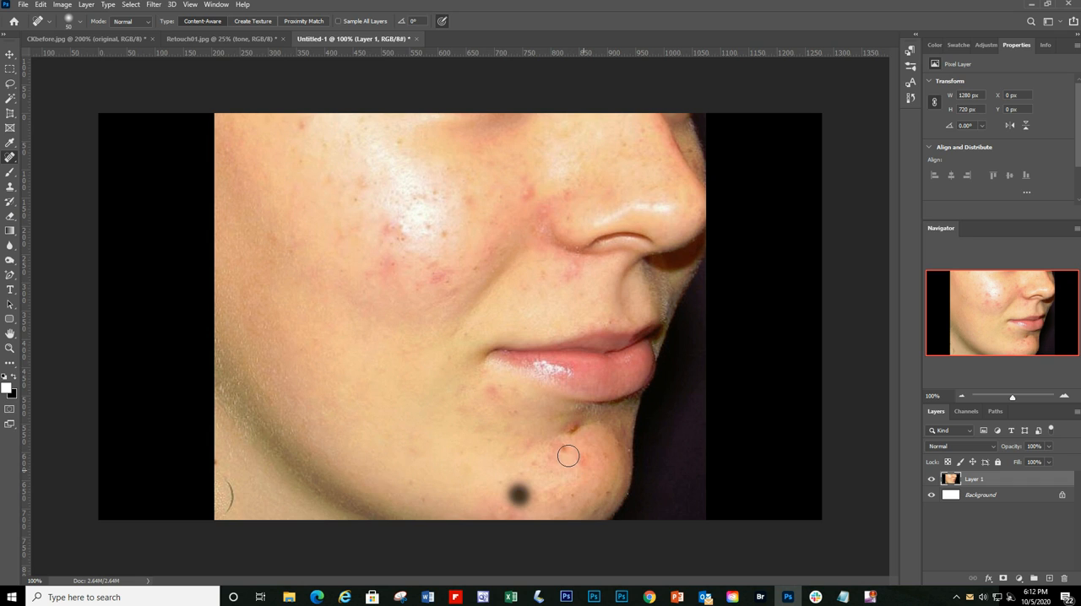
pyautogui.click(582, 463)
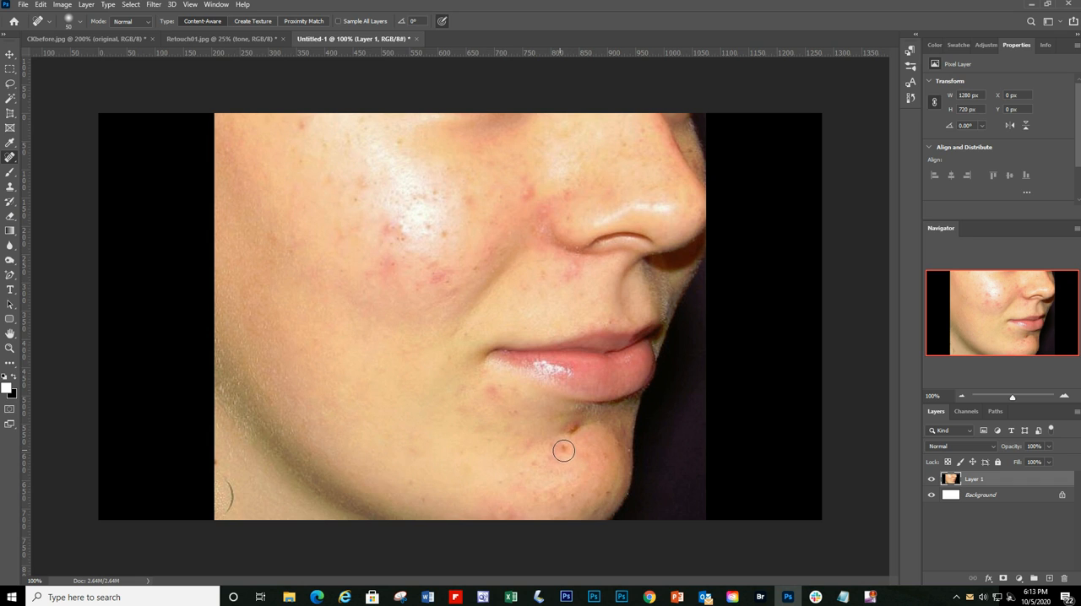
pyautogui.click(562, 451)
pyautogui.click(572, 429)
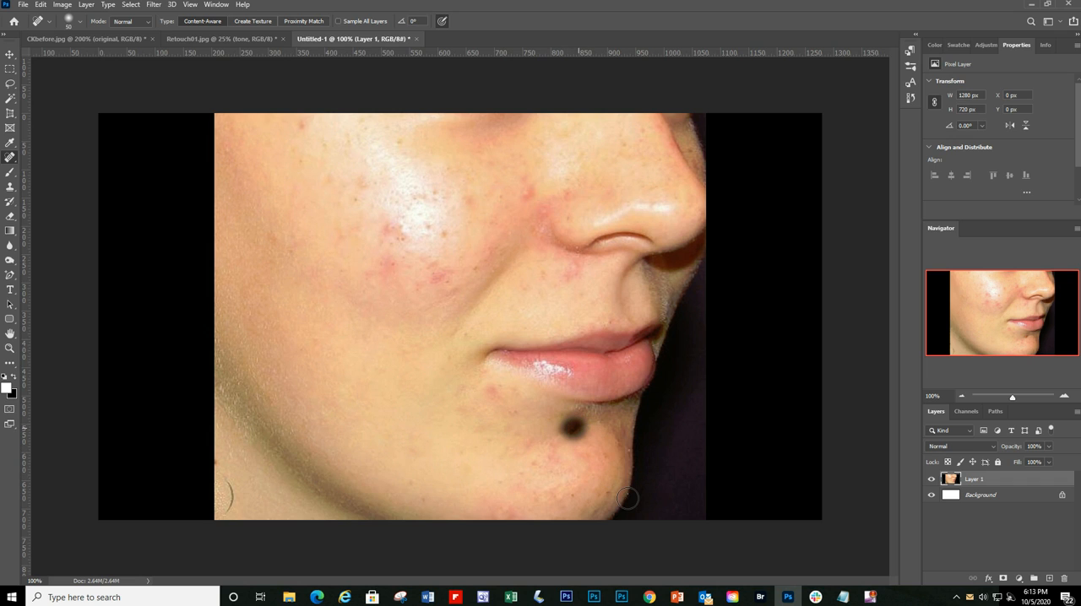
pyautogui.click(491, 393)
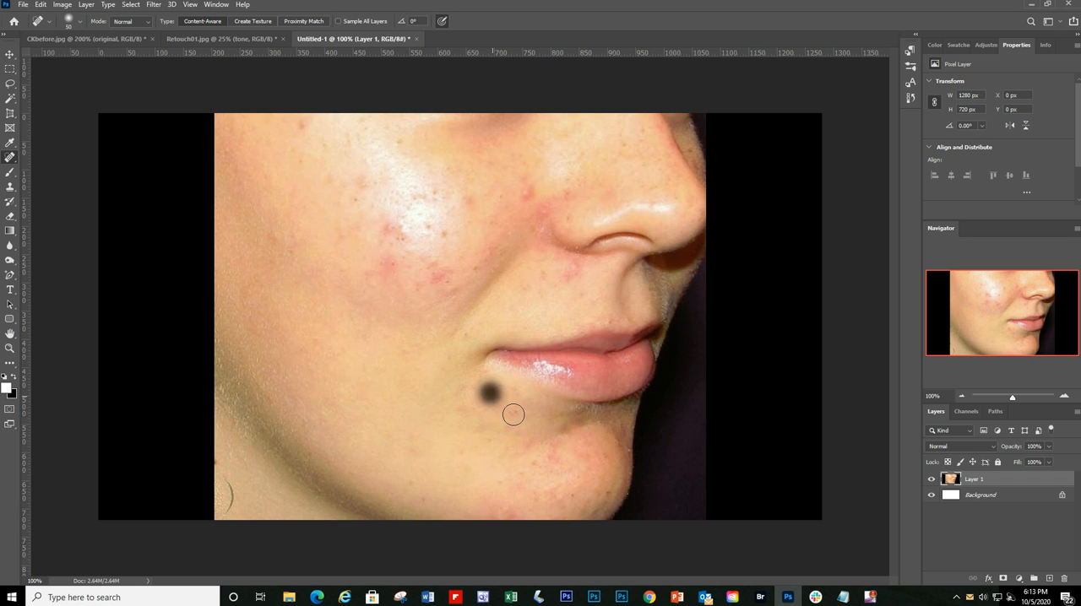
# Step: Heal the spots above the mouth corner, beside the nose and on the inner cheek with the Spot Healing Brush
pyautogui.click(521, 289)
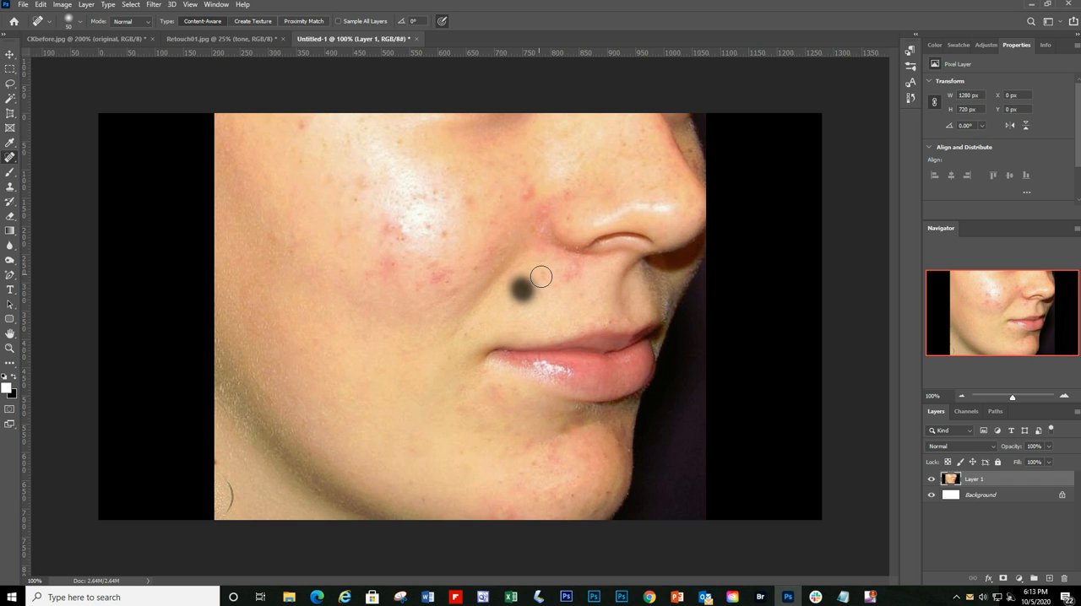
pyautogui.click(520, 194)
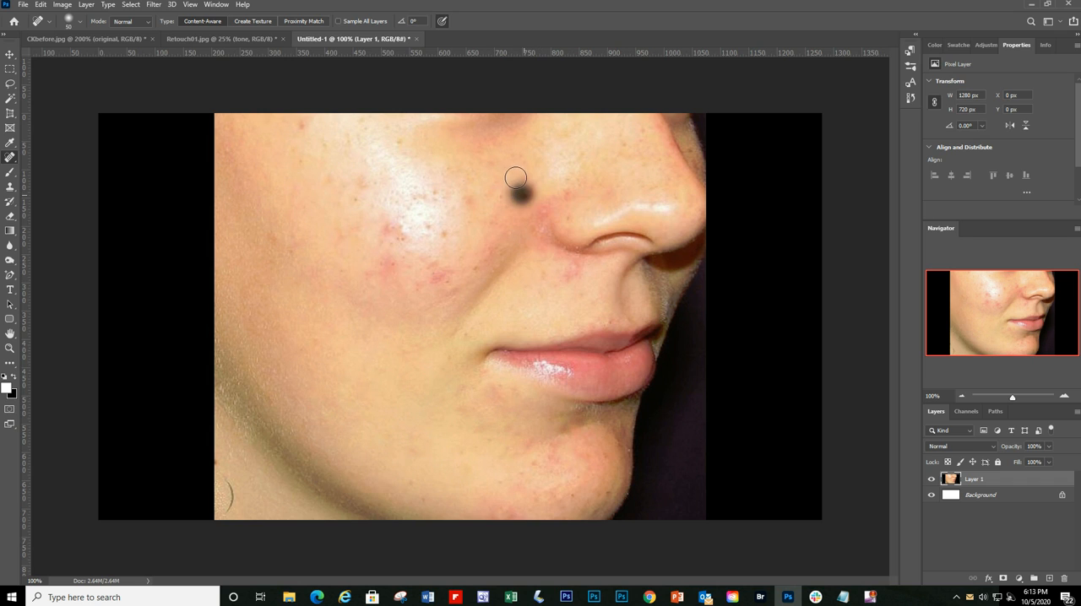
pyautogui.click(520, 177)
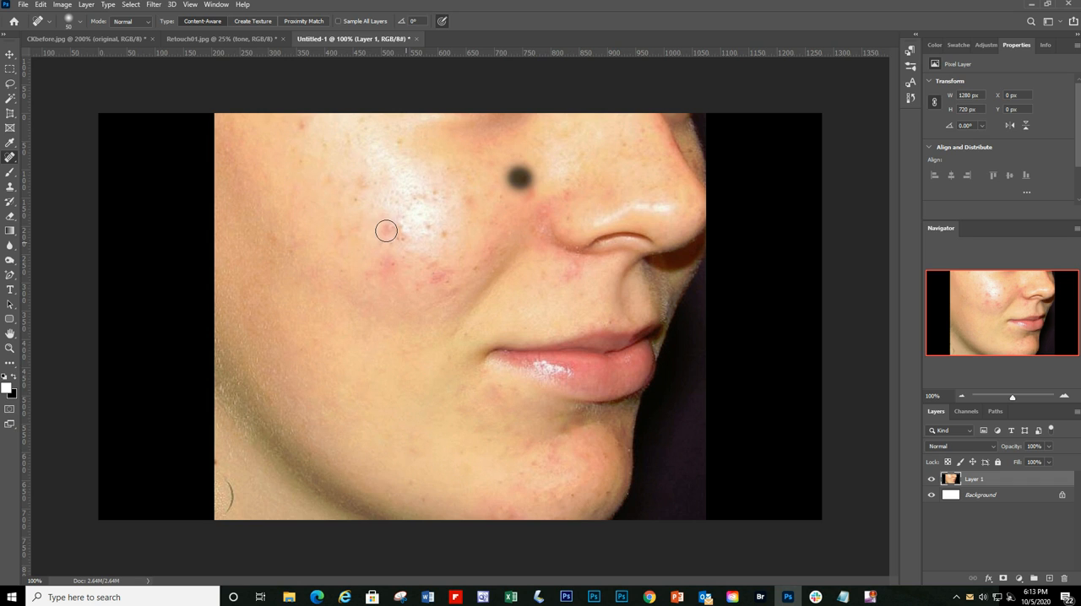
pyautogui.click(471, 199)
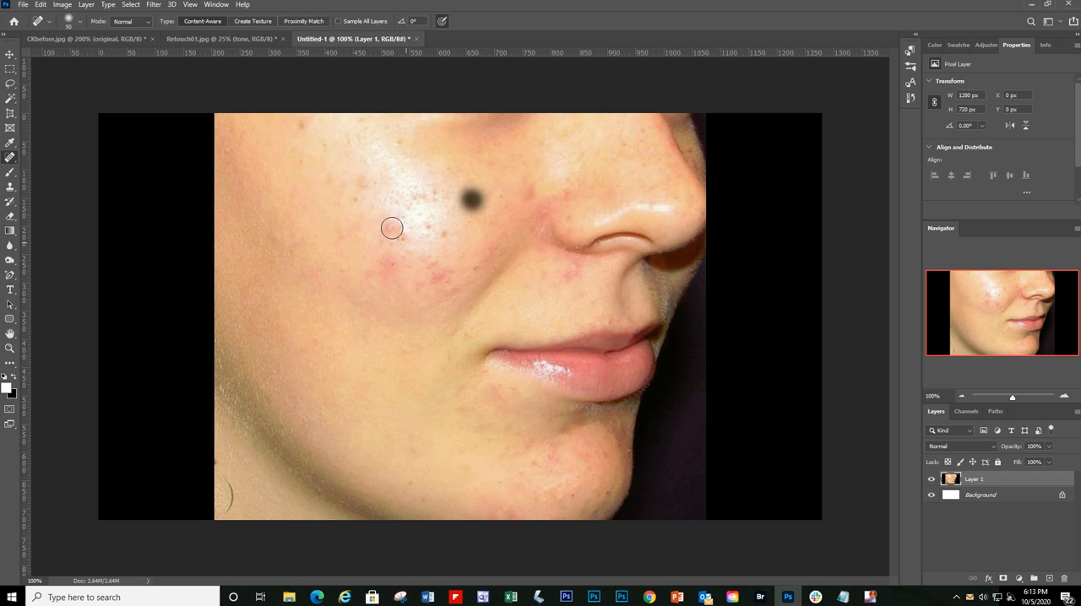
# Step: Heal the dark spot on the upper outer cheek and the small marks across the outer cheek
pyautogui.click(301, 126)
pyautogui.click(289, 249)
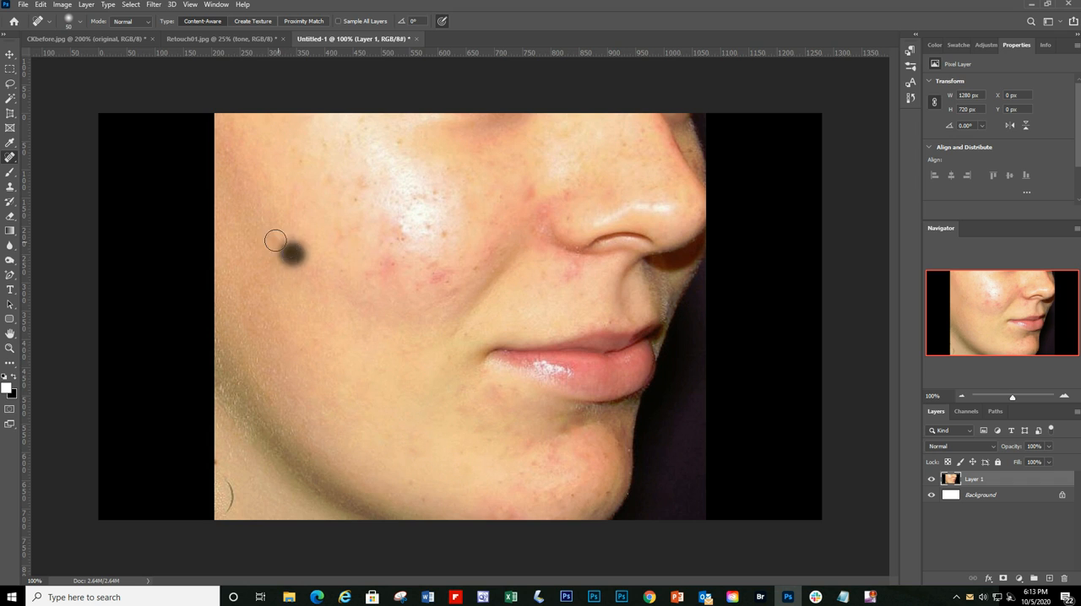
pyautogui.click(272, 237)
pyautogui.click(344, 243)
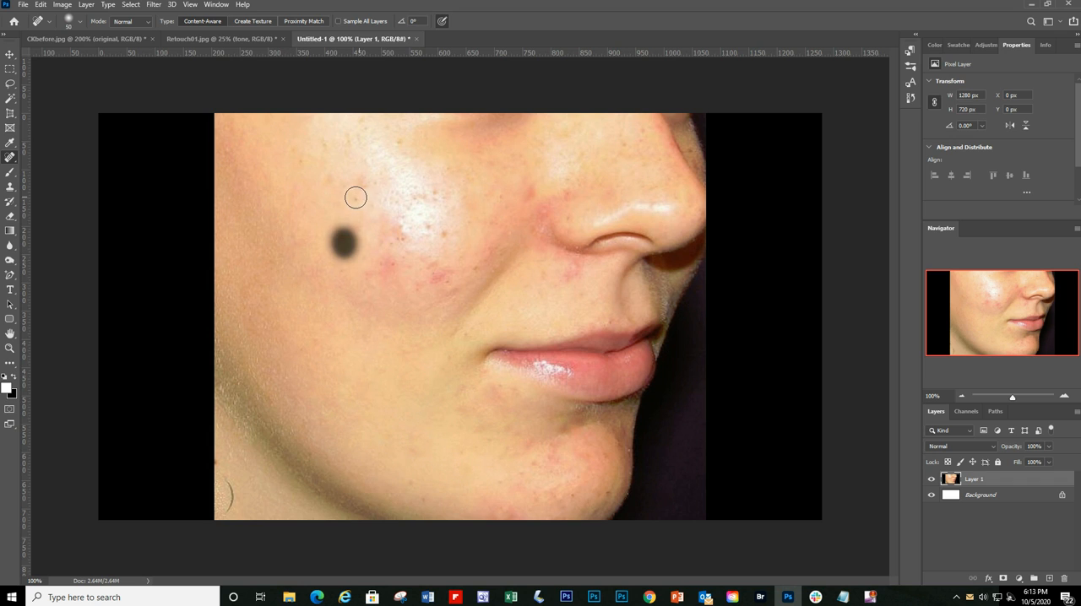
pyautogui.click(364, 185)
# Step: Heal the red blemishes in the middle of the cheek and the spots along the lower edge of the shiny highlight
pyautogui.click(437, 276)
pyautogui.click(386, 258)
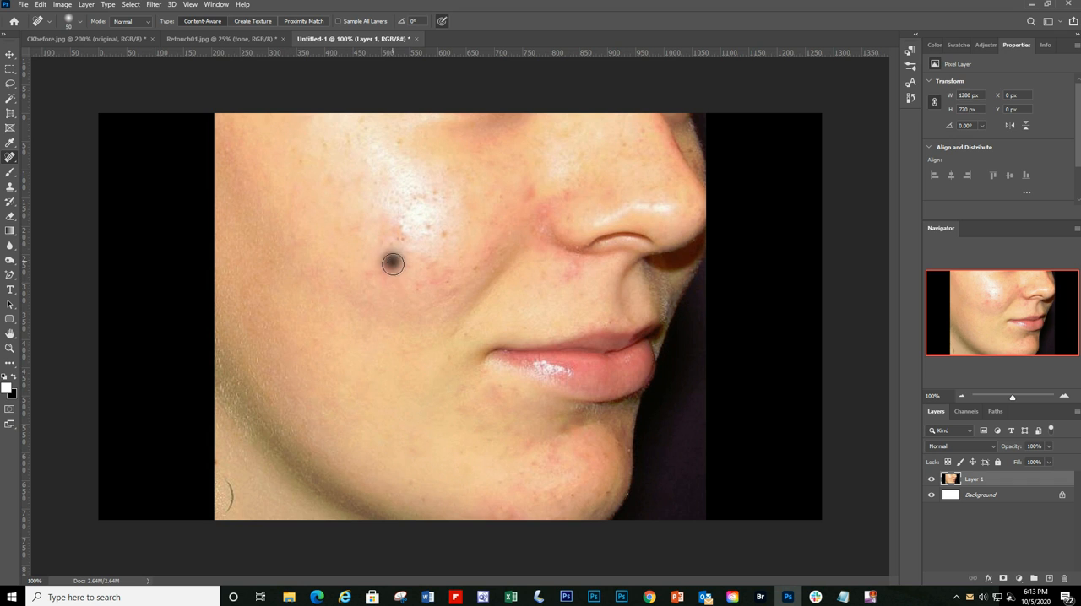
pyautogui.click(406, 238)
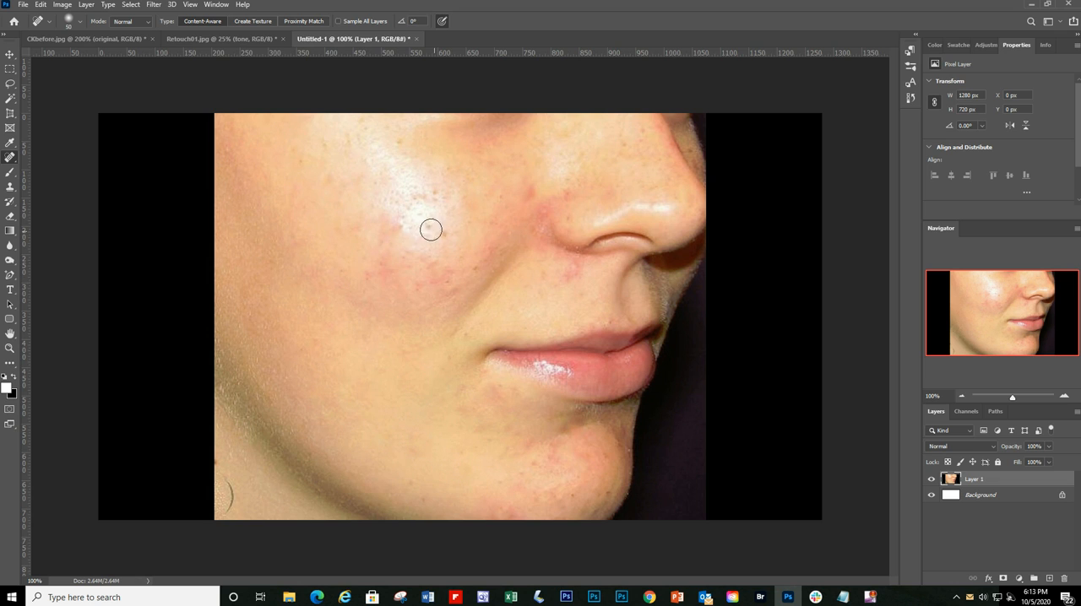
pyautogui.click(427, 229)
pyautogui.click(449, 236)
# Step: Heal the remaining small red spots across the lower cheek, from the smile fold out to the outer cheek
pyautogui.click(473, 302)
pyautogui.click(446, 274)
pyautogui.click(448, 279)
pyautogui.click(426, 285)
pyautogui.click(430, 262)
pyautogui.click(406, 257)
pyautogui.click(420, 290)
pyautogui.click(369, 273)
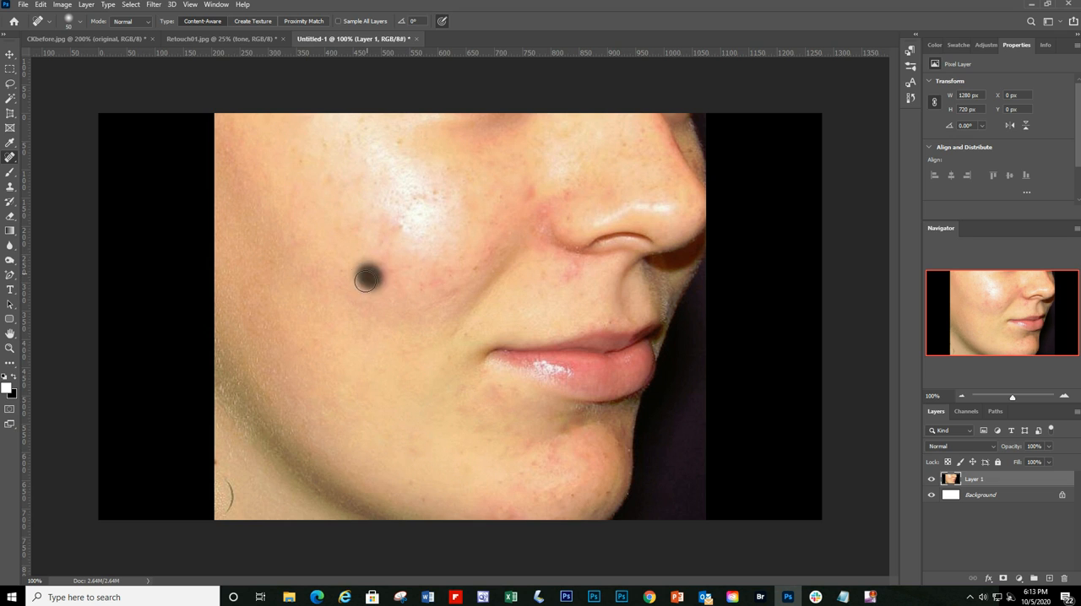
pyautogui.moveTo(369, 272); pyautogui.dragTo(338, 281)
# Step: Heal the red patches around the nostril crease and the small spots between the nose and upper lip
pyautogui.click(567, 271)
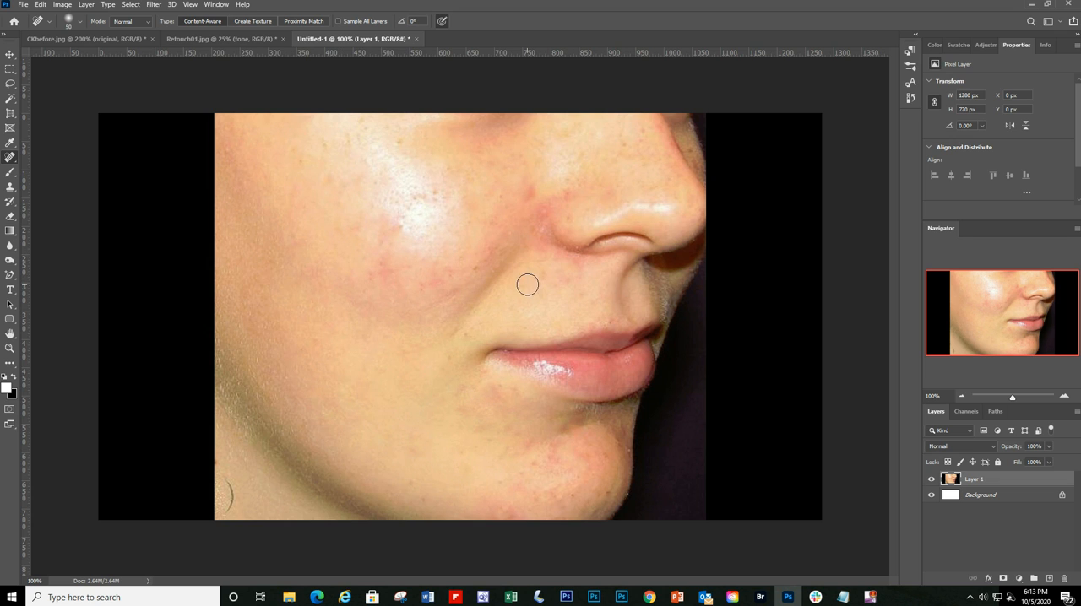
pyautogui.click(528, 285)
pyautogui.click(542, 218)
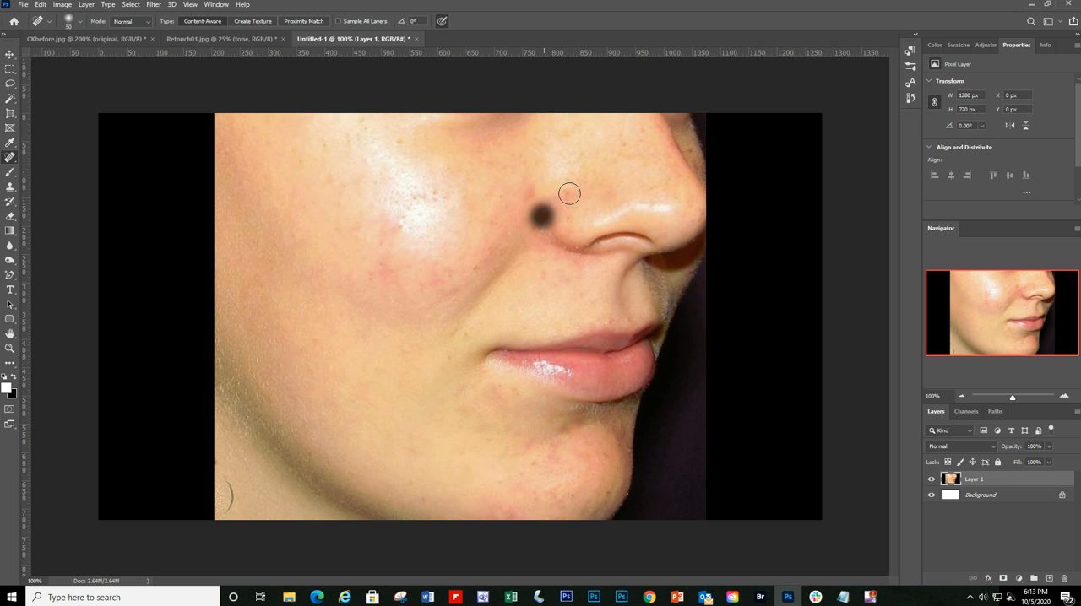
pyautogui.click(529, 194)
pyautogui.click(570, 222)
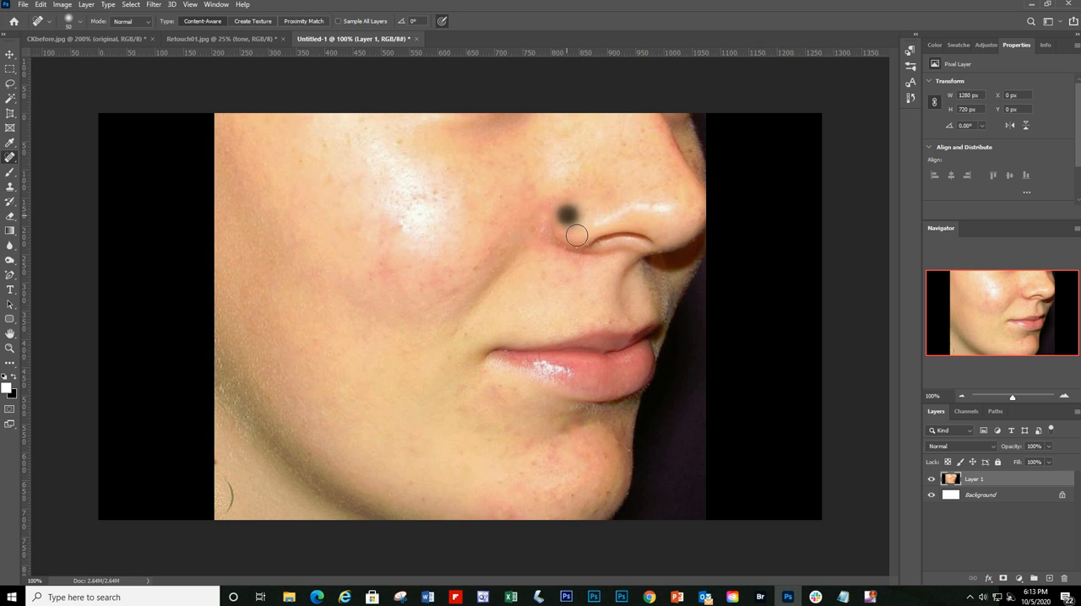
pyautogui.click(574, 263)
pyautogui.click(543, 275)
pyautogui.click(546, 290)
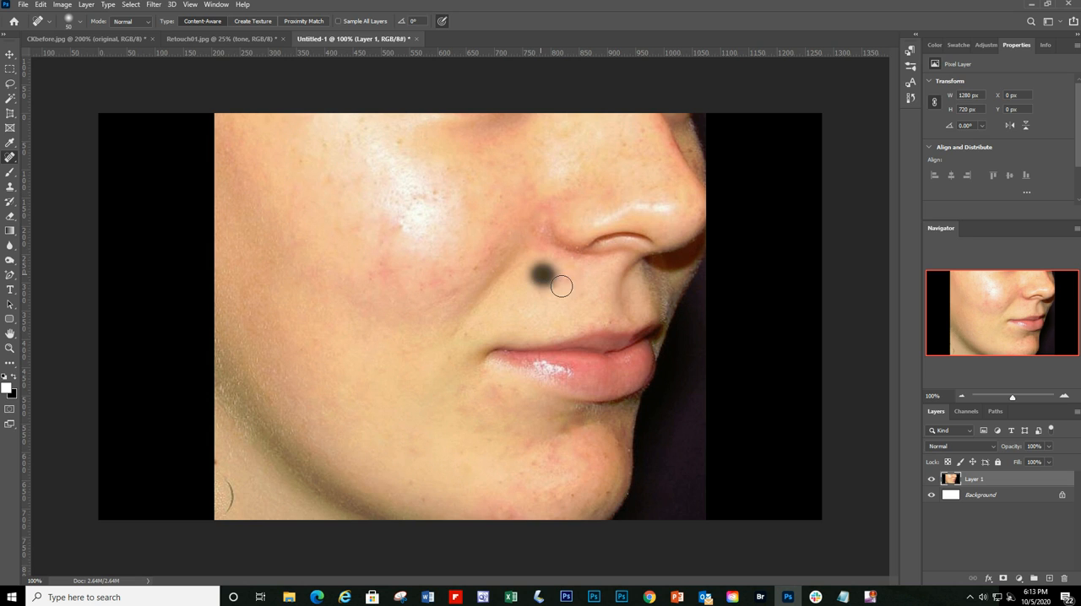
pyautogui.click(573, 281)
# Step: Heal the small spots on the near side of the chin and the red mark at its lower edge
pyautogui.click(529, 444)
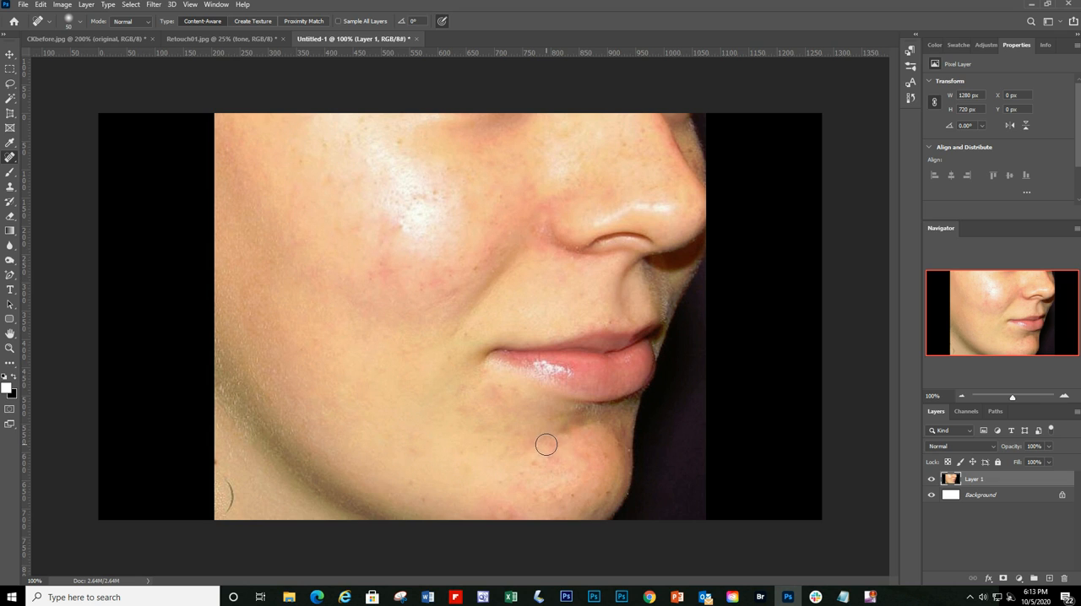
pyautogui.click(549, 451)
pyautogui.click(515, 508)
# Step: Heal the redness in mid-cheek and blend the skin along the outer edge of the cheek highlight
pyautogui.click(383, 273)
pyautogui.click(385, 273)
pyautogui.click(397, 228)
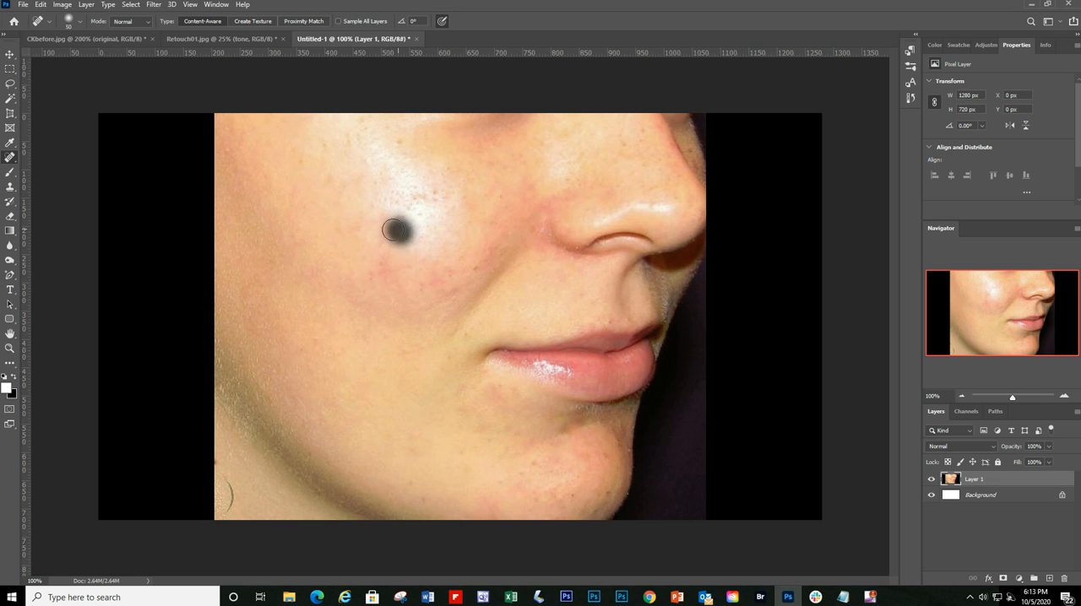
pyautogui.click(389, 229)
pyautogui.moveTo(363, 230); pyautogui.dragTo(329, 232)
pyautogui.moveTo(354, 183); pyautogui.dragTo(338, 178)
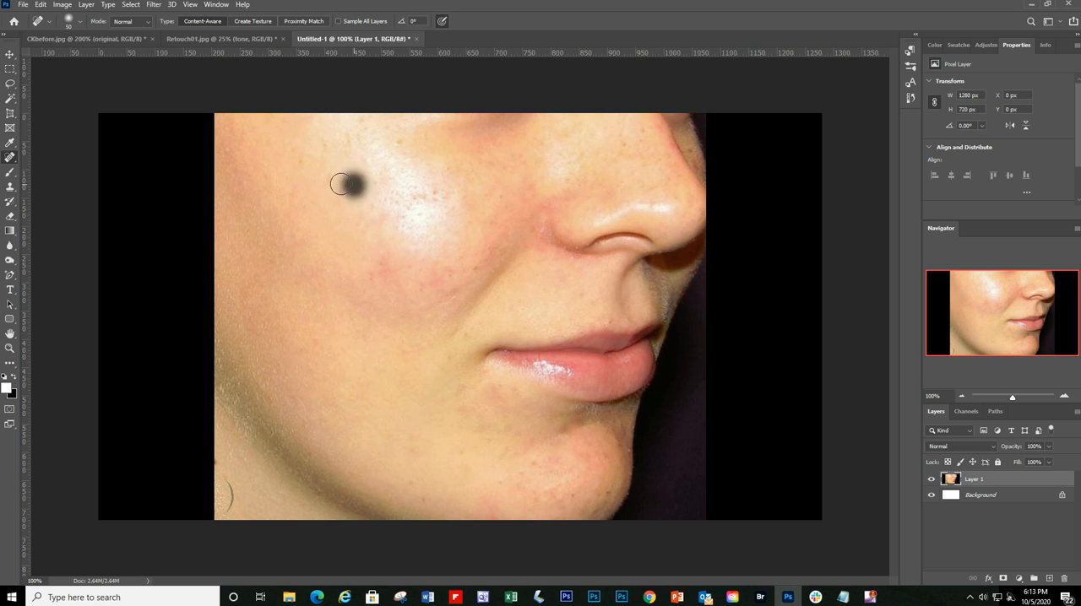
pyautogui.click(329, 182)
# Step: Heal the spots near the smile fold, beside the nostril and on the side and bridge of the nose
pyautogui.click(476, 264)
pyautogui.click(430, 289)
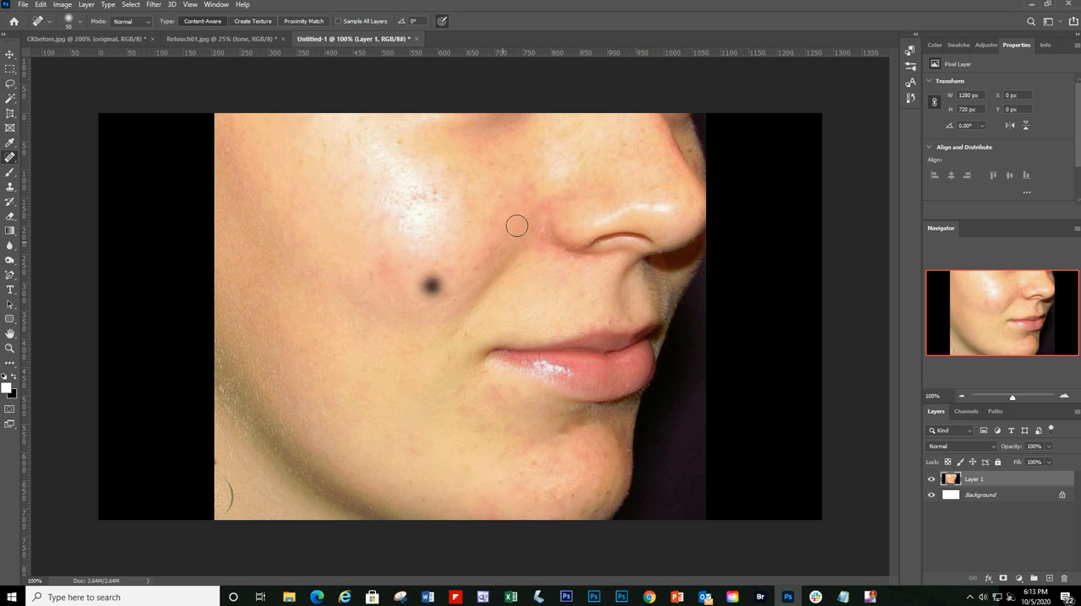
pyautogui.click(545, 203)
pyautogui.click(569, 187)
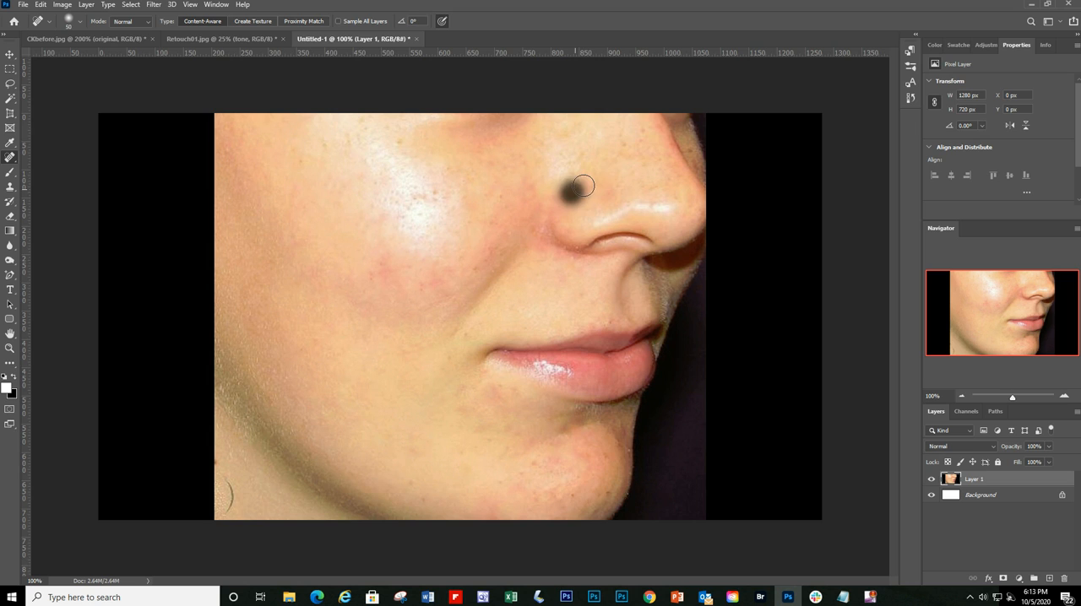
pyautogui.click(644, 129)
# Step: Even out the leftover redness on the lower cheek between the smile fold and mid-cheek with repeated healing dabs
pyautogui.click(456, 258)
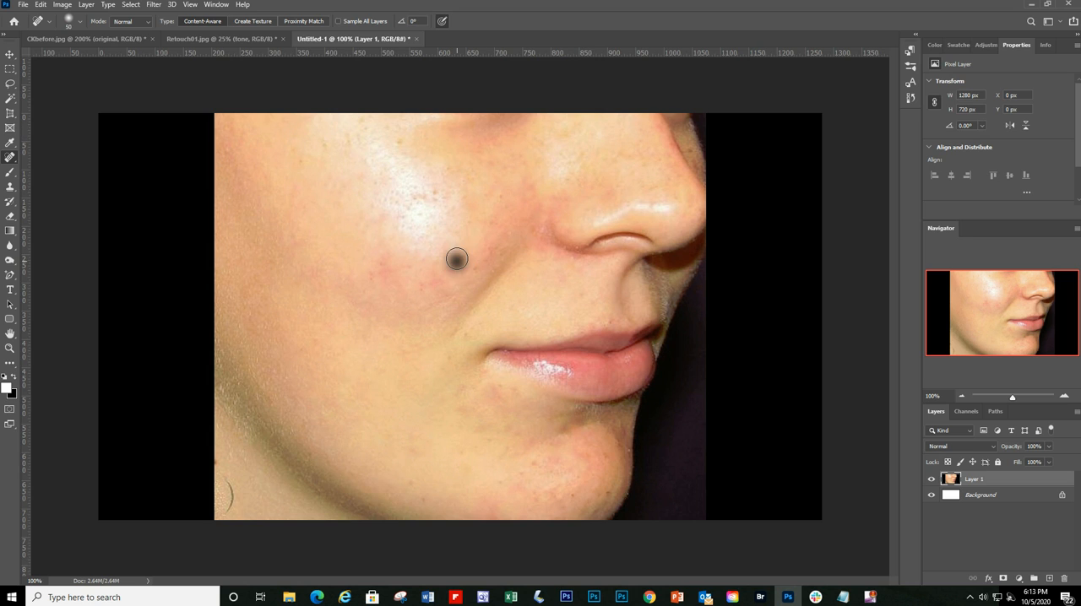
pyautogui.click(471, 269)
pyautogui.click(423, 288)
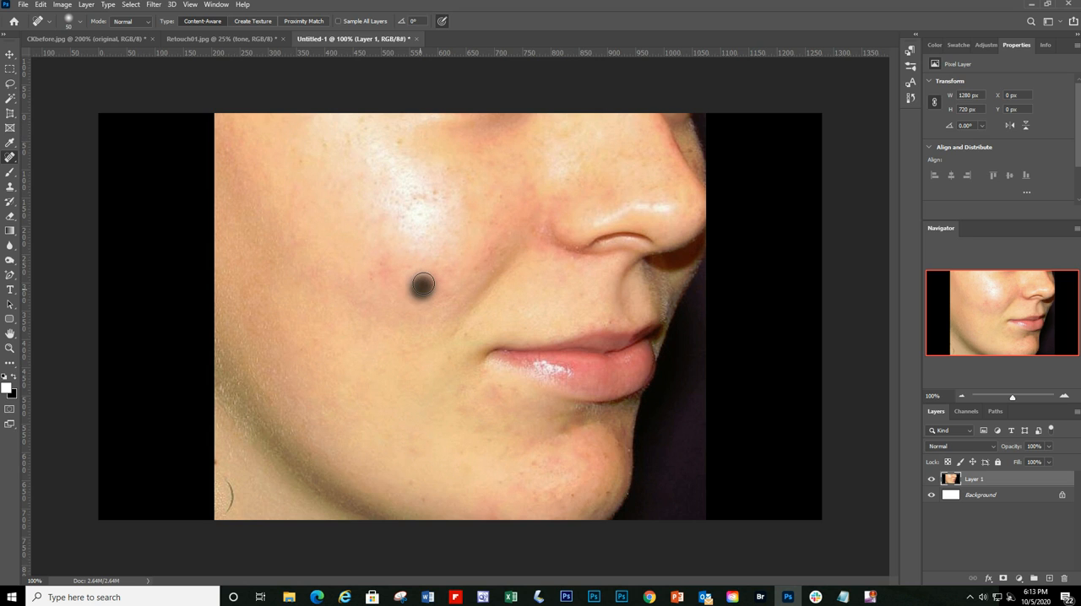
pyautogui.click(393, 277)
pyautogui.click(387, 260)
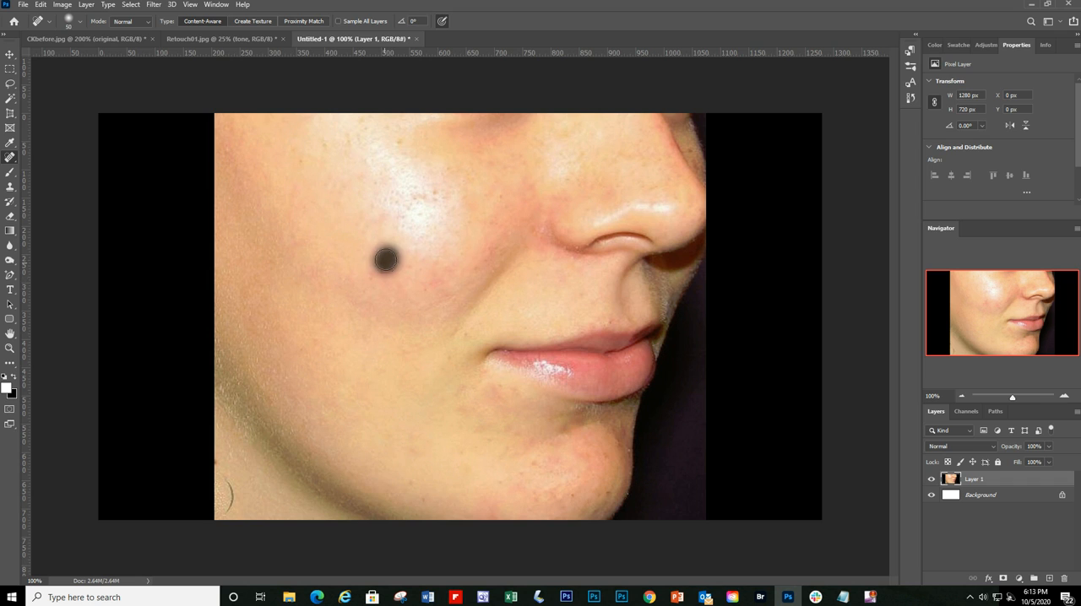
pyautogui.click(371, 277)
pyautogui.click(373, 280)
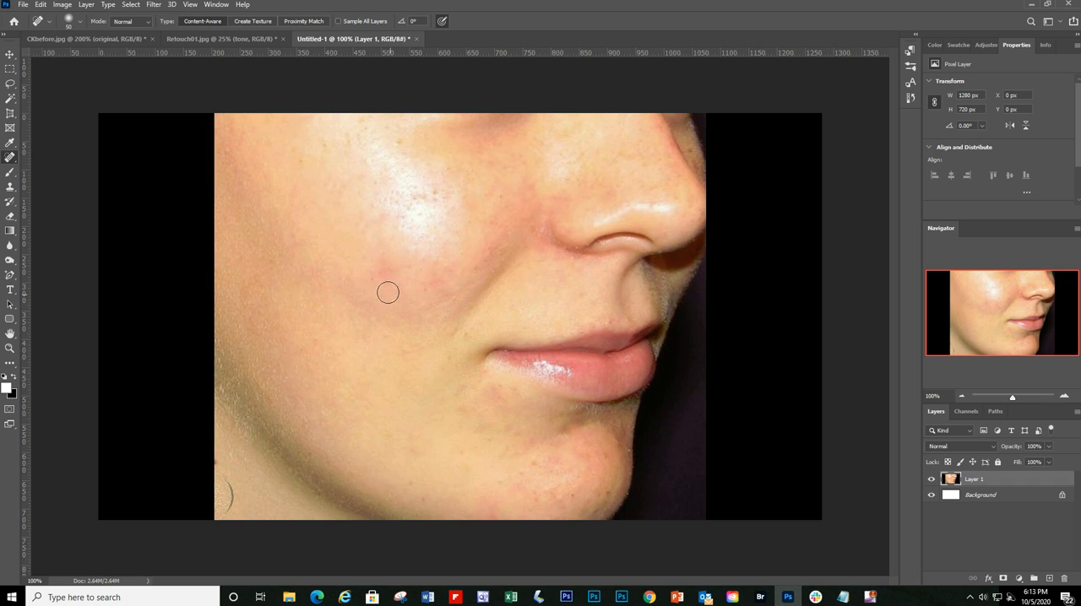
pyautogui.click(423, 289)
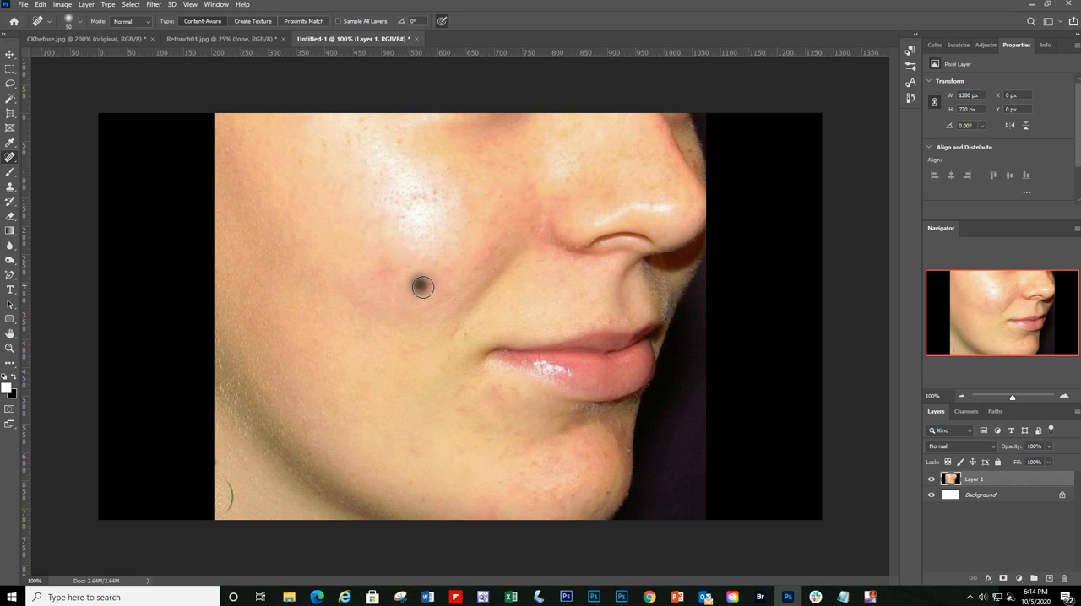
# Step: Heal the leftover marks below the mouth corner and on the side of the chin
pyautogui.click(512, 427)
pyautogui.click(495, 393)
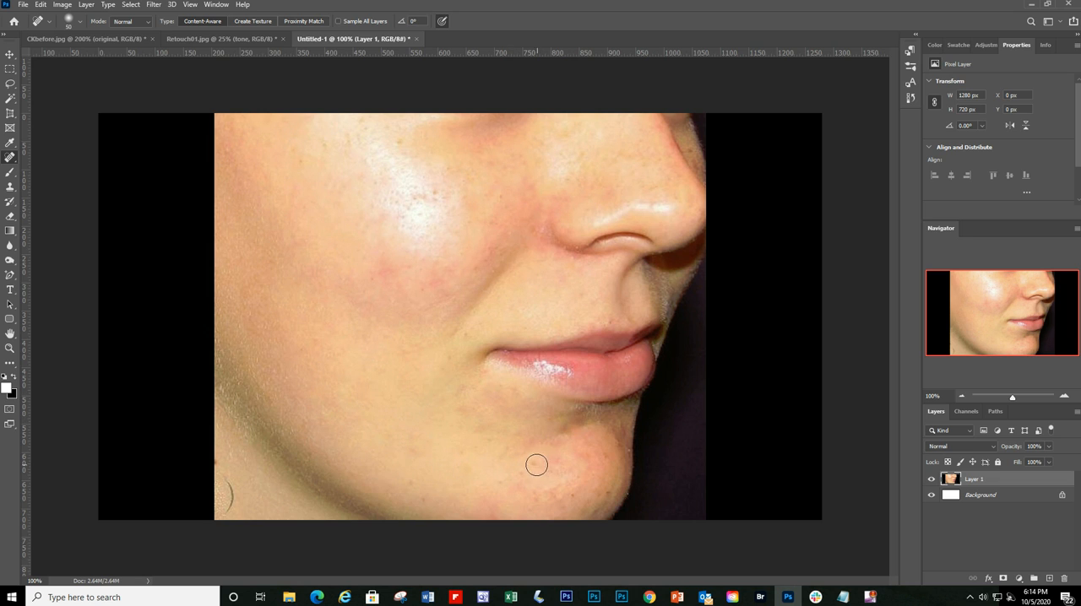
pyautogui.click(541, 466)
# Step: Paste the unretouched face photo as a new layer above Layer 1 and toggle its visibility to compare before and after
pyautogui.hotkey('ctrl', 'v')
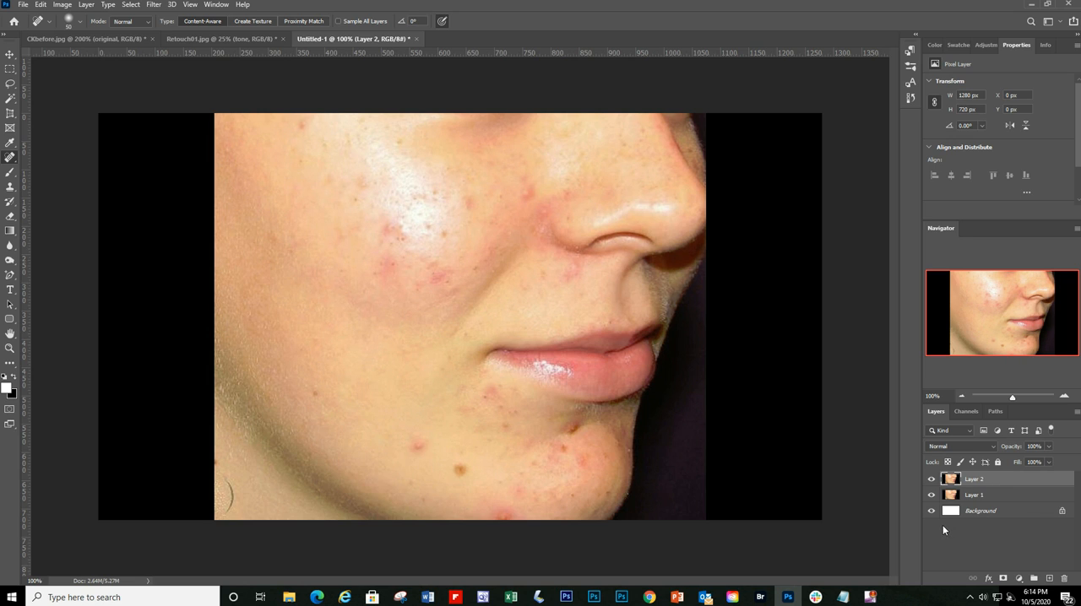
pyautogui.click(931, 479)
pyautogui.click(933, 481)
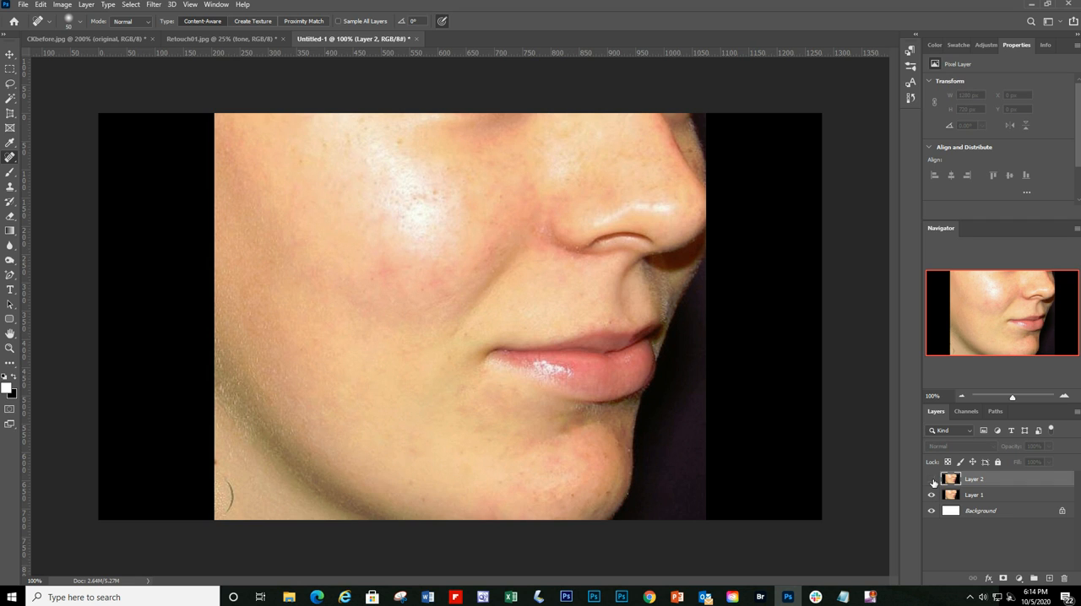
pyautogui.click(933, 481)
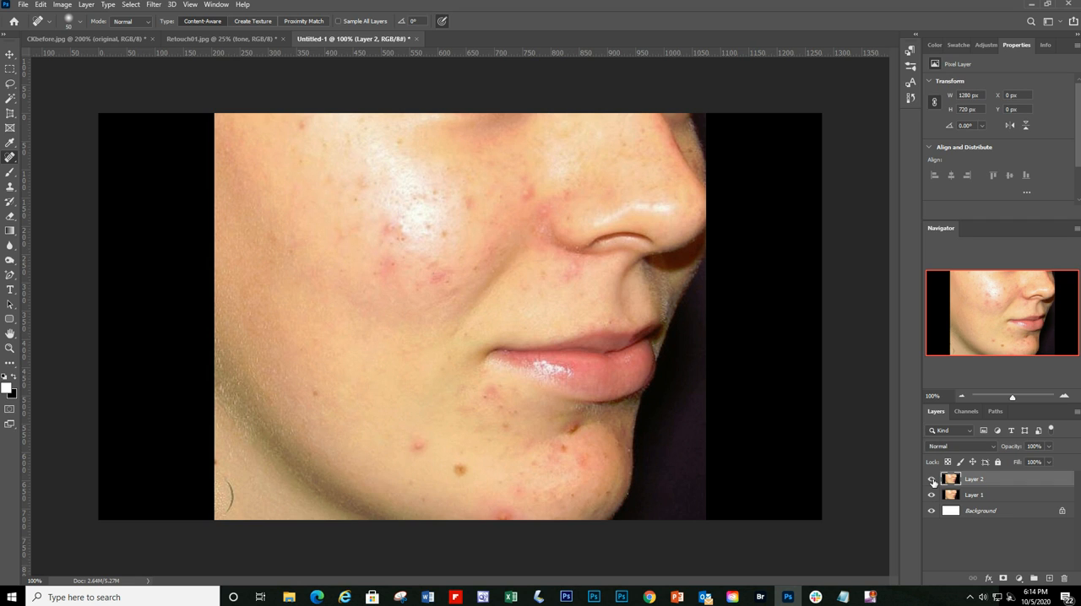
pyautogui.click(932, 481)
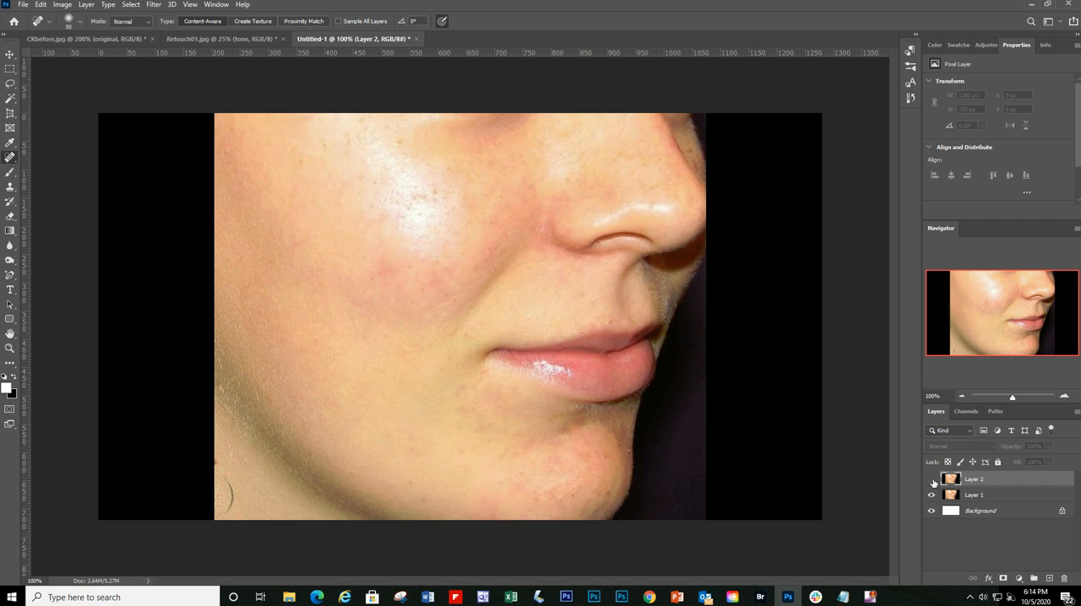
pyautogui.click(932, 481)
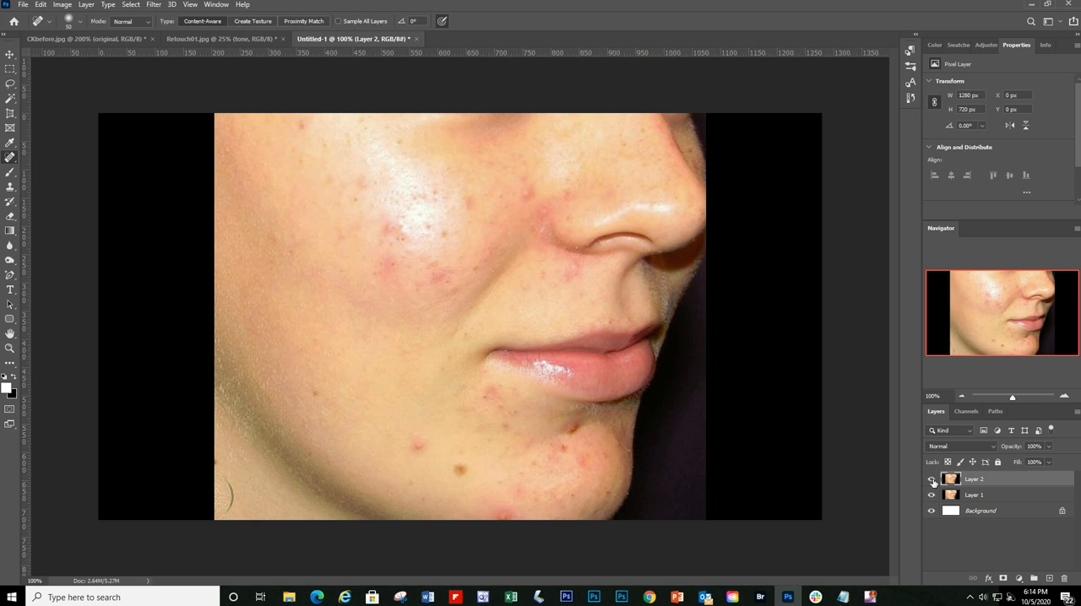
pyautogui.click(933, 481)
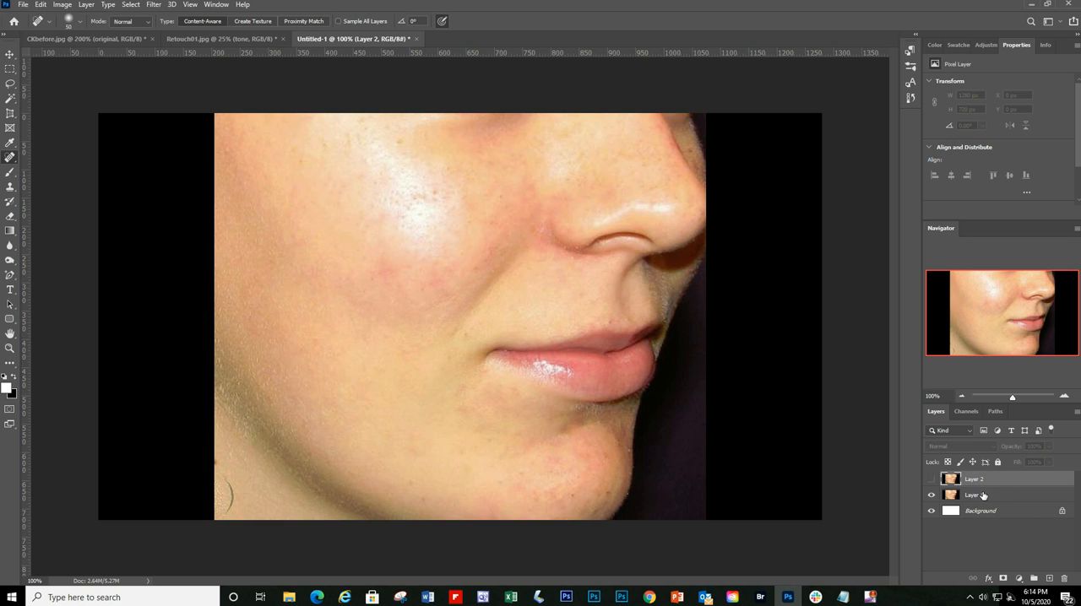
pyautogui.click(931, 481)
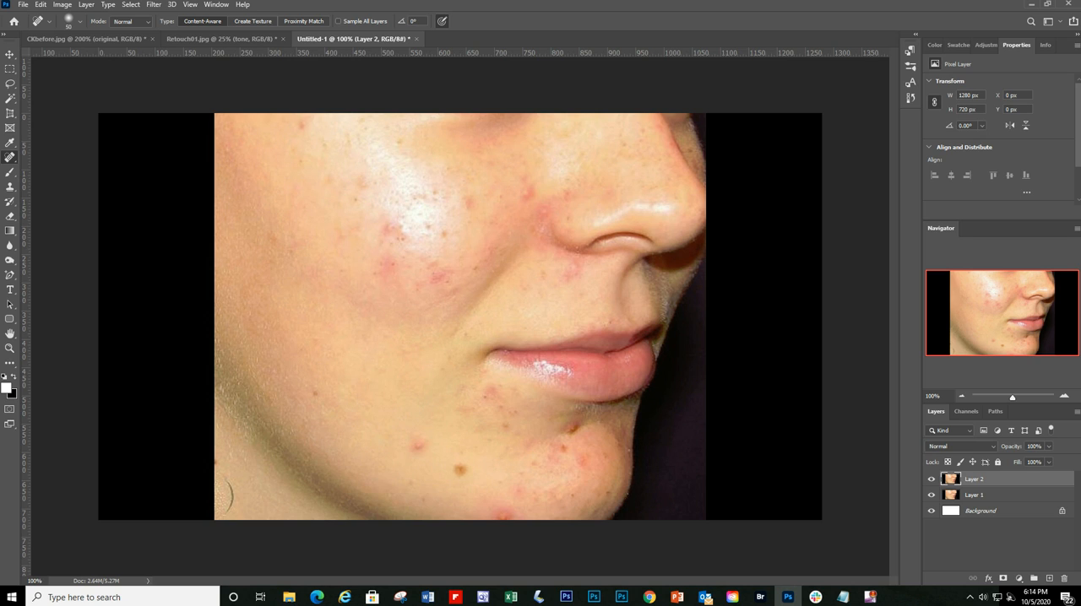
pyautogui.click(317, 597)
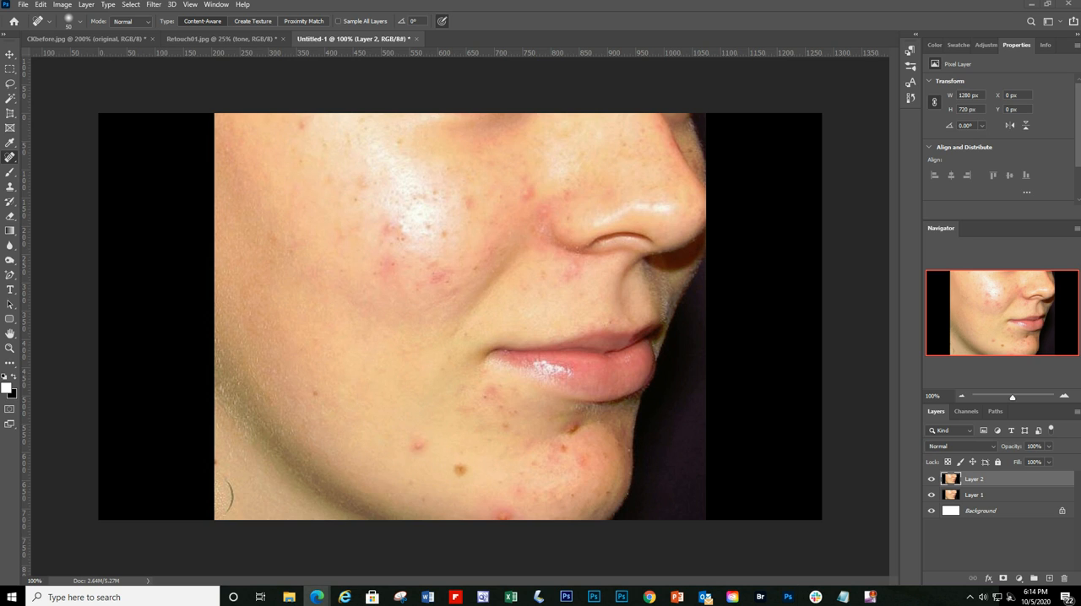
pyautogui.hotkey('alt', 'Tab')
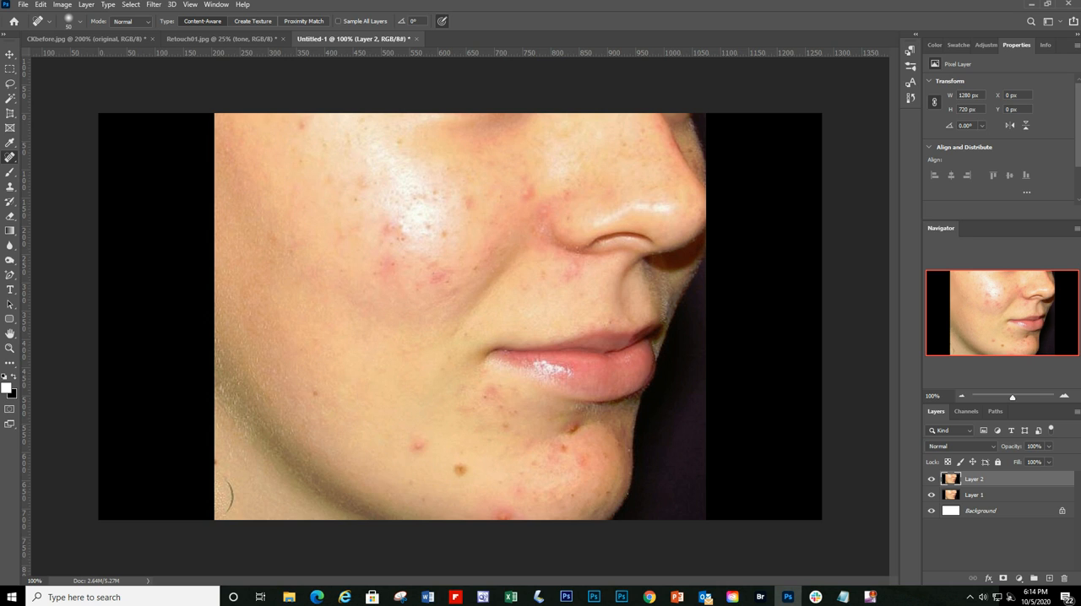
pyautogui.hotkey('alt', 'Tab')
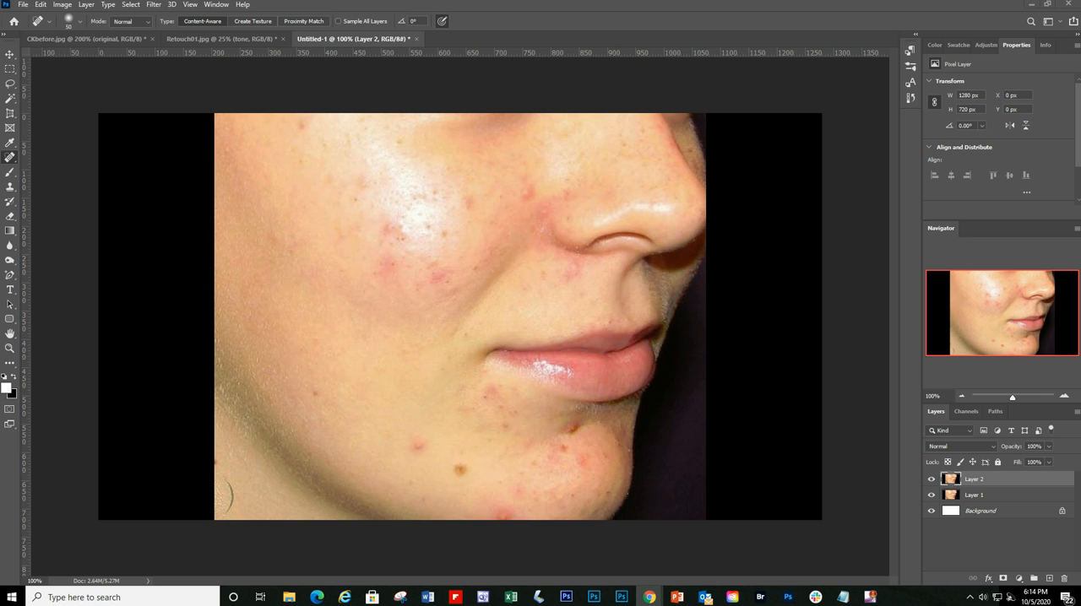
# Step: Close the Untitled-1 document without saving its changes
pyautogui.click(417, 39)
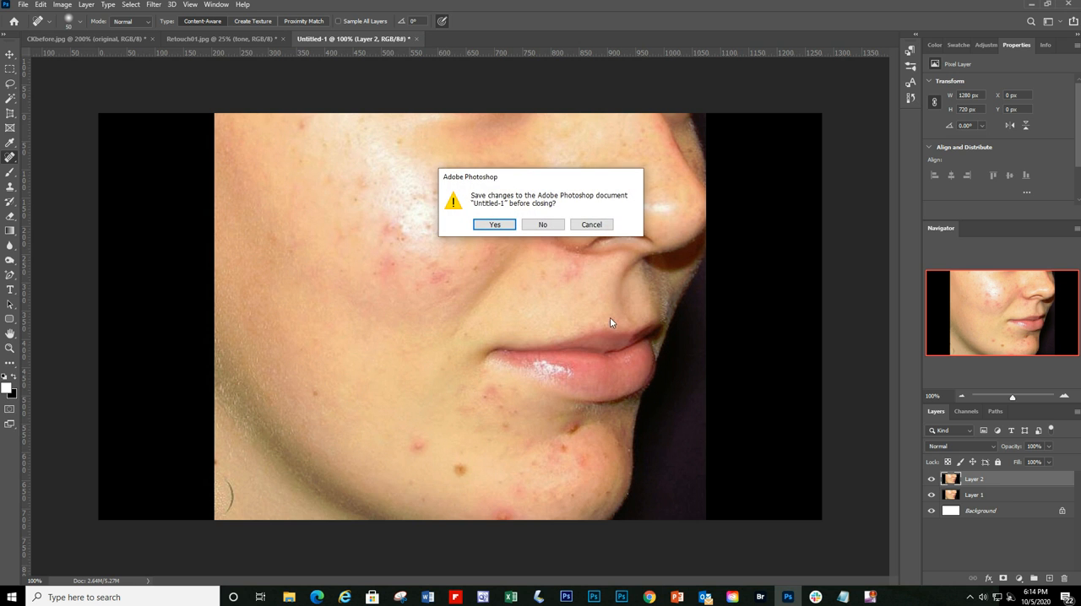
pyautogui.click(544, 225)
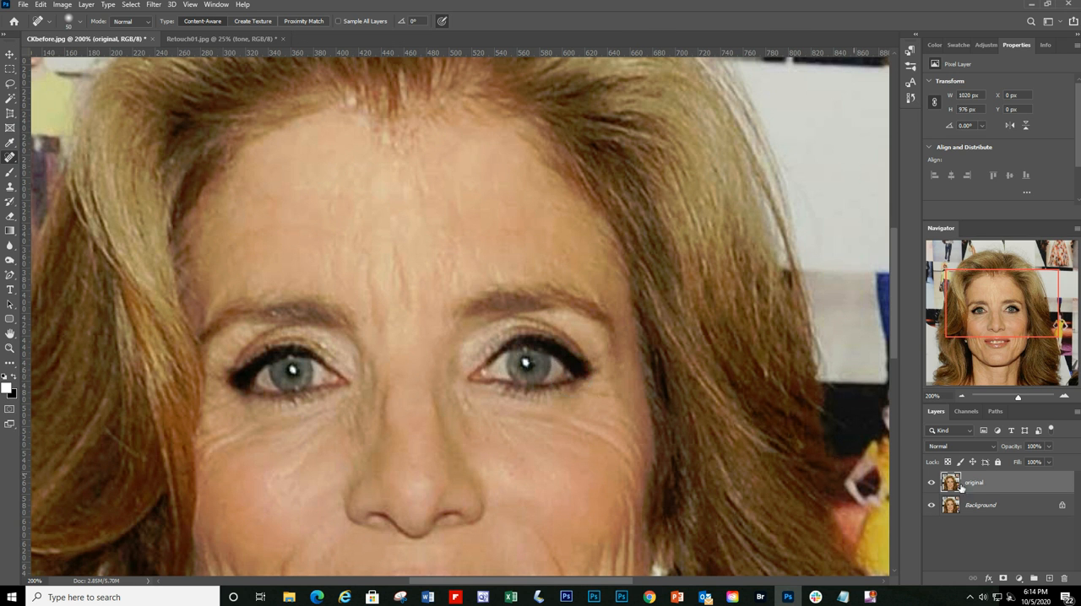
# Step: Reduce the Spot Healing Brush size to 20 and heal the small spots on the tip and bridge of the nose
pyautogui.click(962, 397)
pyautogui.click(962, 397)
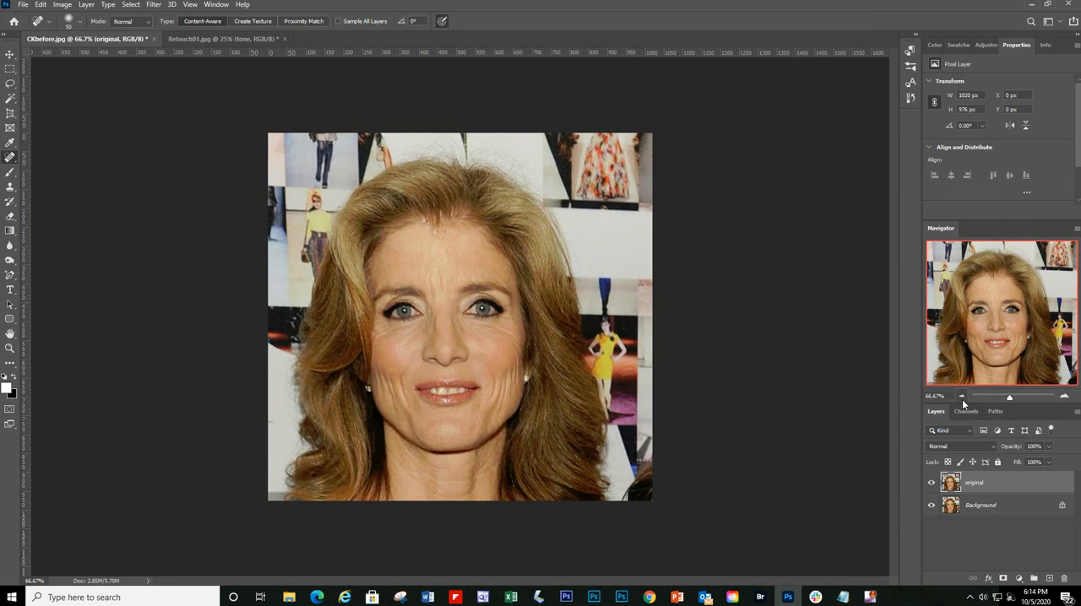
pyautogui.click(1065, 396)
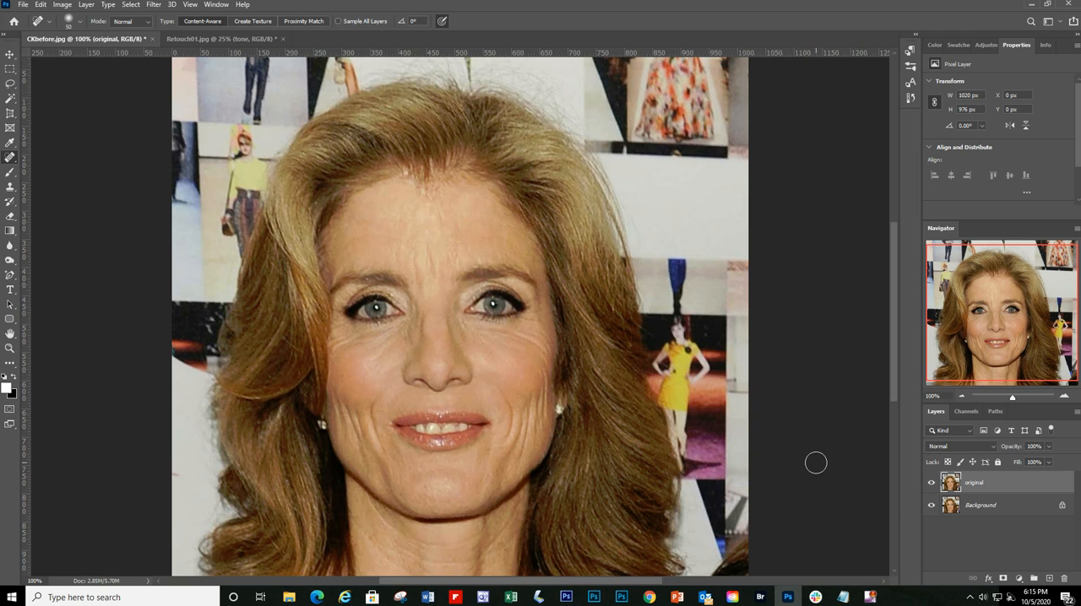
pyautogui.click(1065, 396)
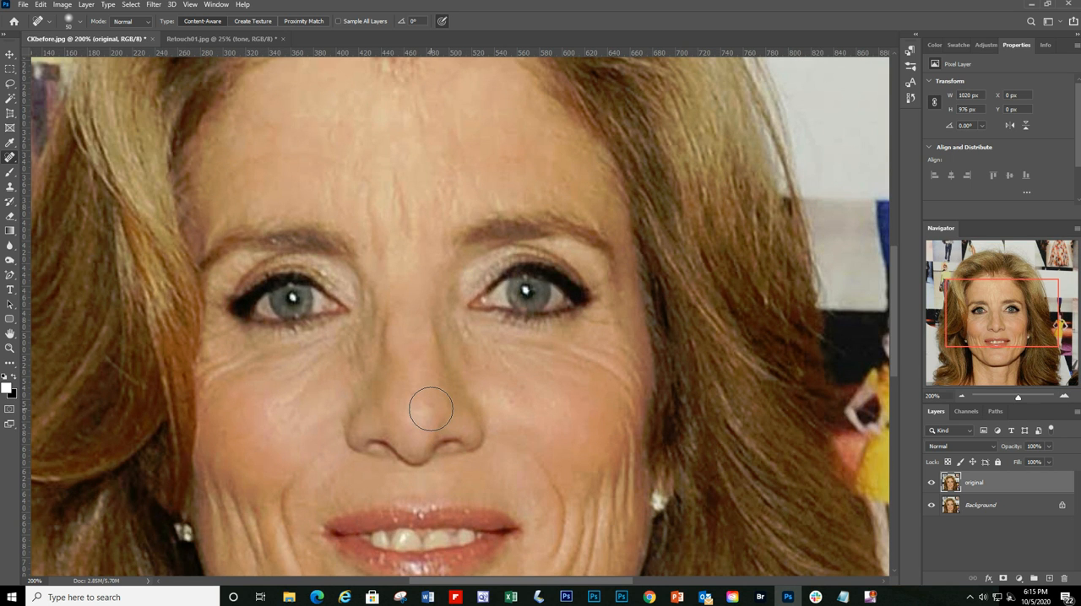
pyautogui.press('[')
pyautogui.press('[')
pyautogui.press('[')
pyautogui.press('[')
pyautogui.press('[')
pyautogui.press('[')
pyautogui.press('[')
pyautogui.click(433, 404)
pyautogui.click(415, 394)
# Step: Heal the small blemishes on both cheeks beside the nose with the Spot Healing Brush
pyautogui.click(511, 394)
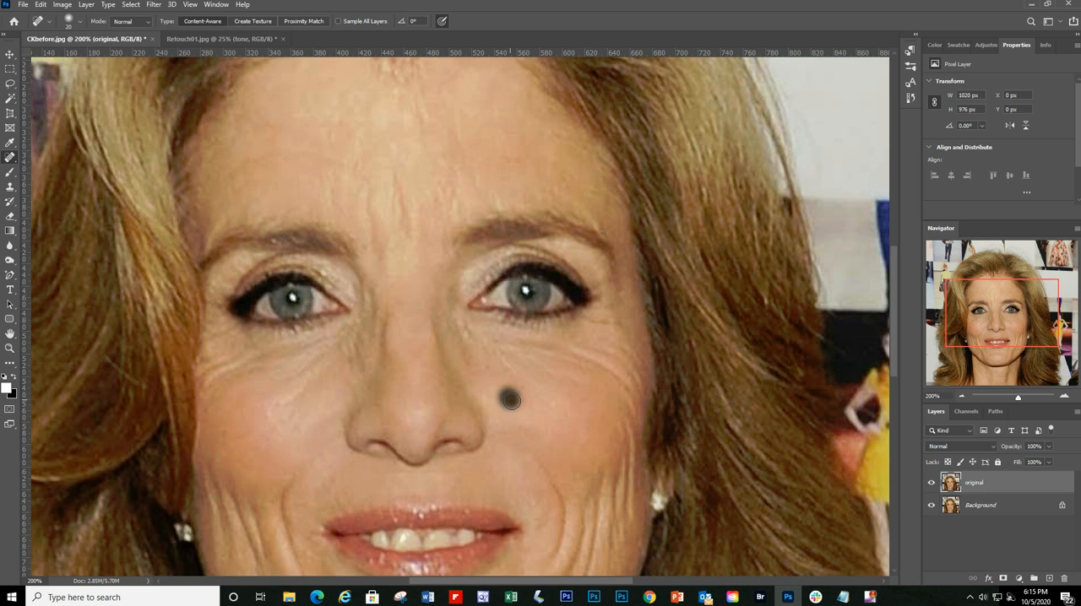
pyautogui.click(528, 394)
pyautogui.click(550, 412)
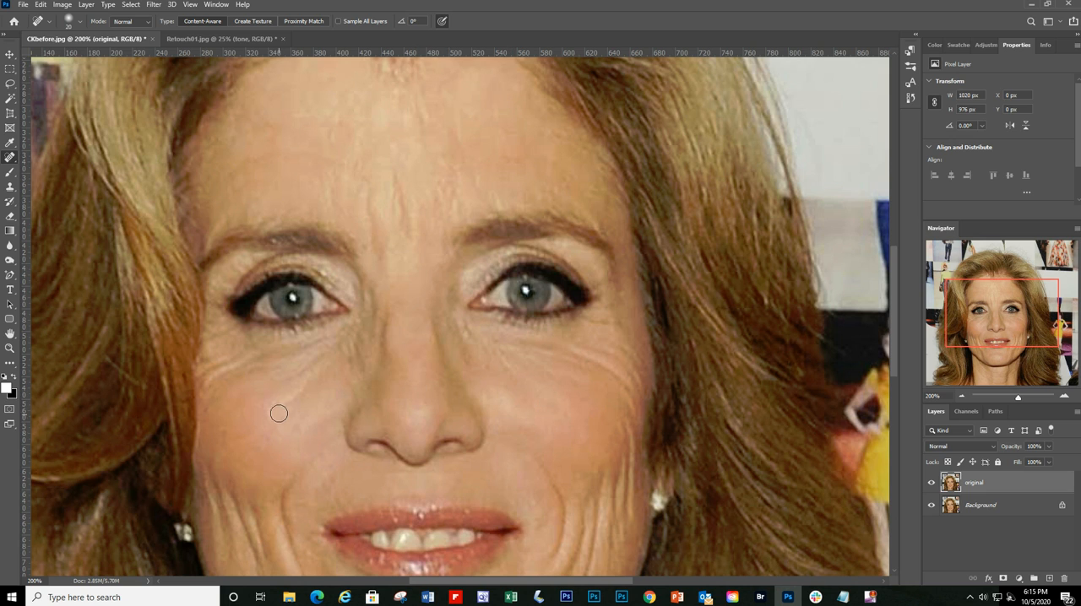
pyautogui.moveTo(277, 409); pyautogui.dragTo(253, 422)
pyautogui.scroll(-1, 511, 469)
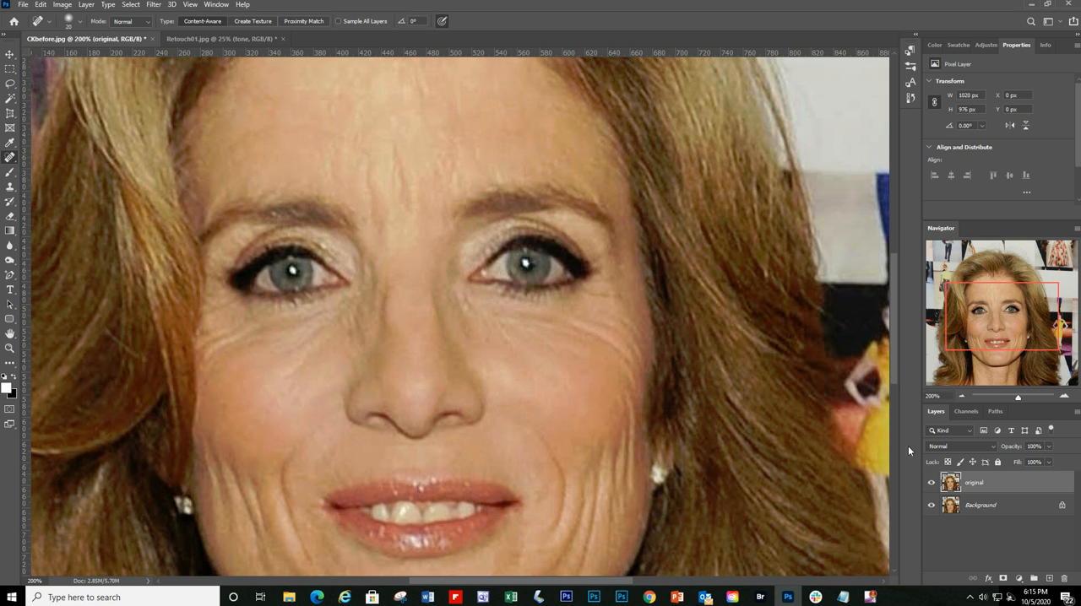
pyautogui.click(962, 397)
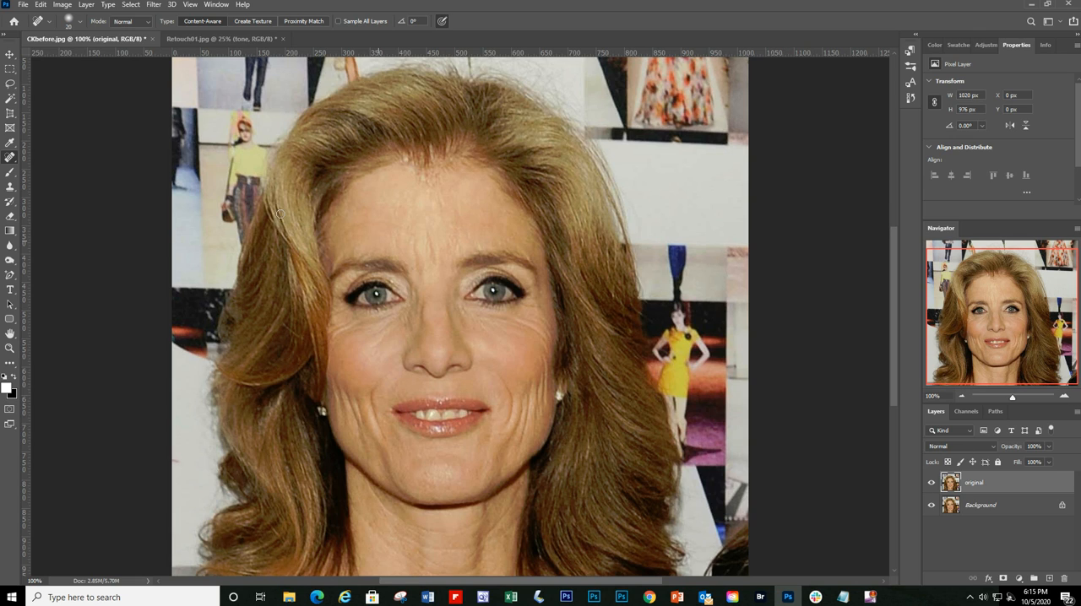
# Step: Switch from the Spot Healing Brush to the Healing Brush Tool
pyautogui.rightClick(10, 158)
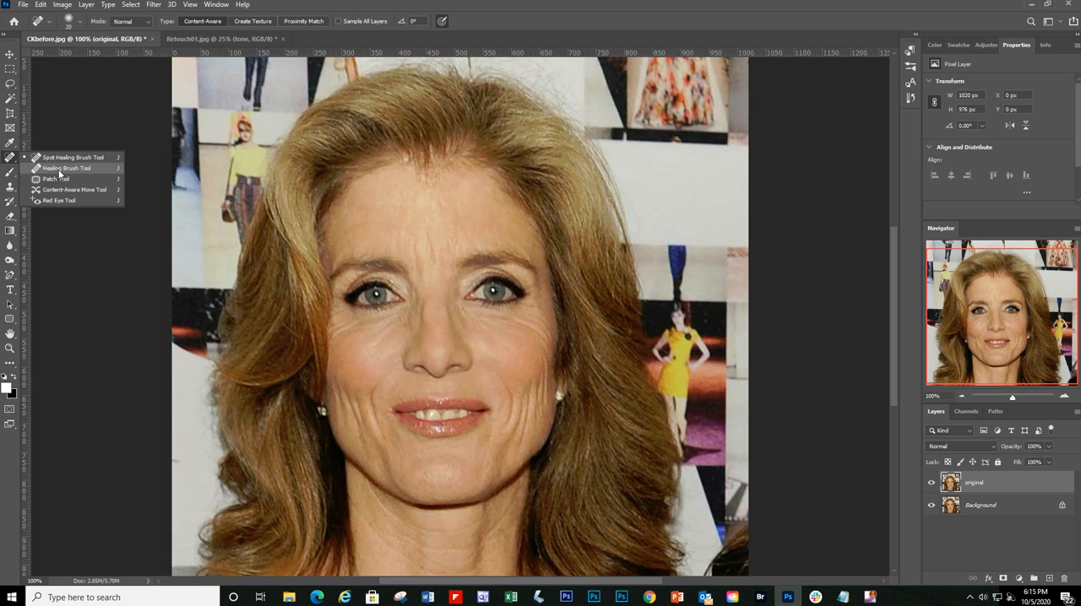
pyautogui.click(84, 168)
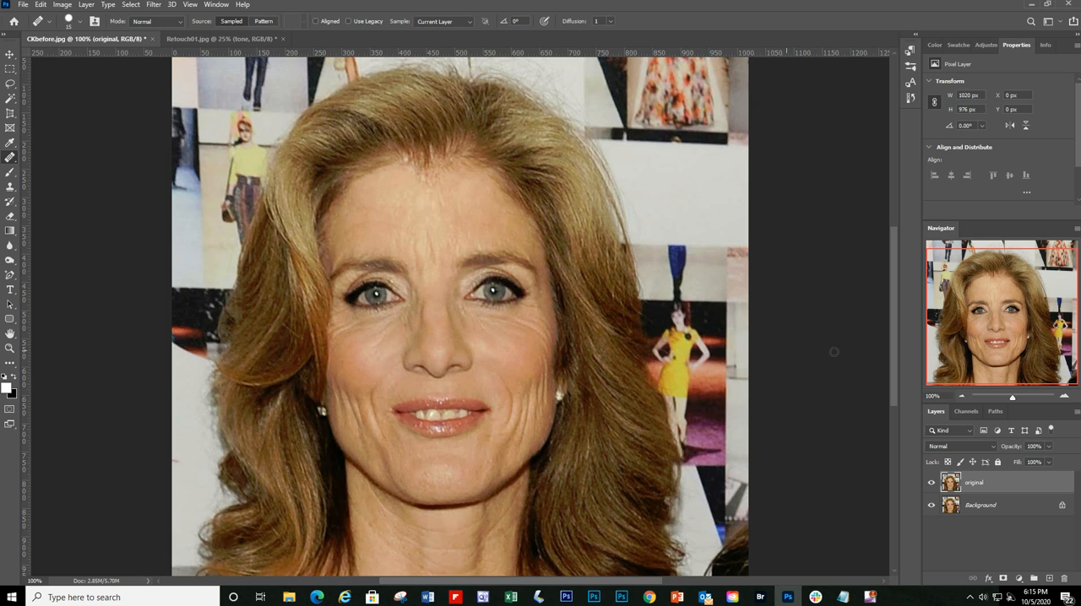
pyautogui.click(1064, 396)
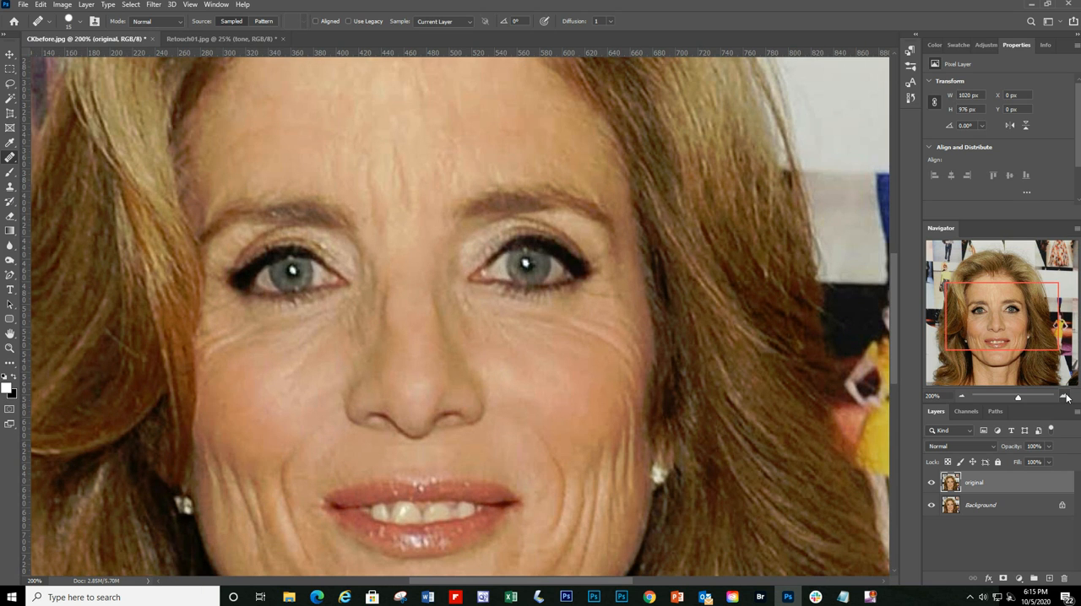
pyautogui.click(961, 396)
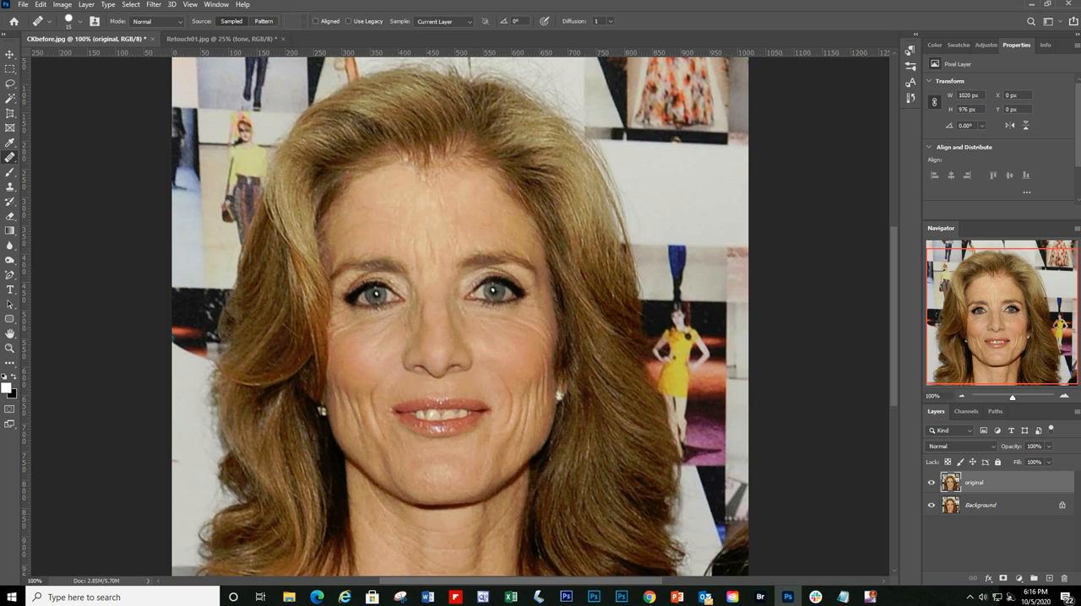
pyautogui.rightClick(19, 163)
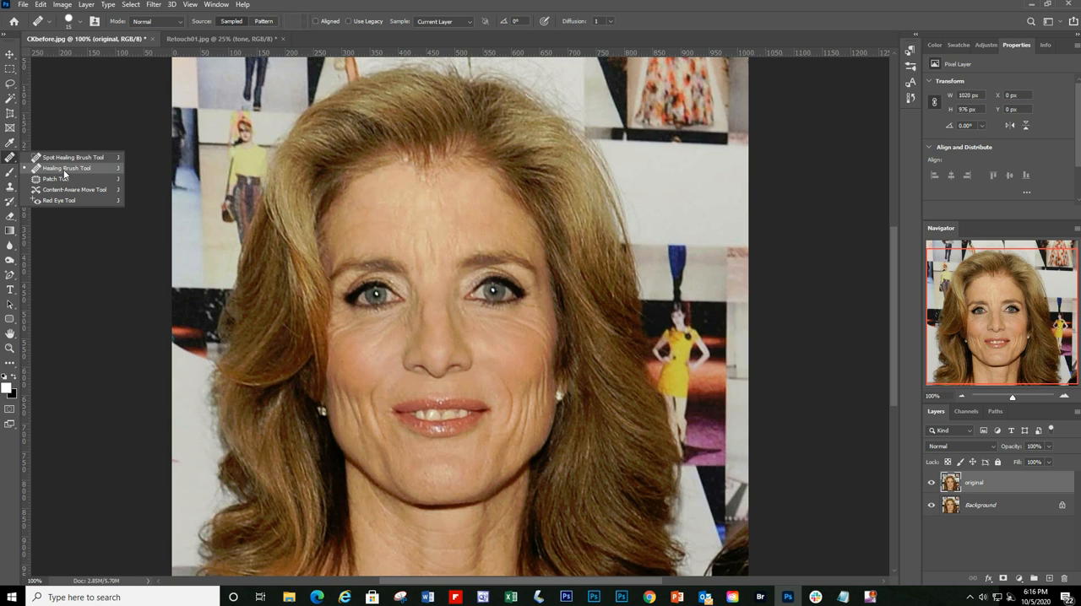
pyautogui.click(64, 170)
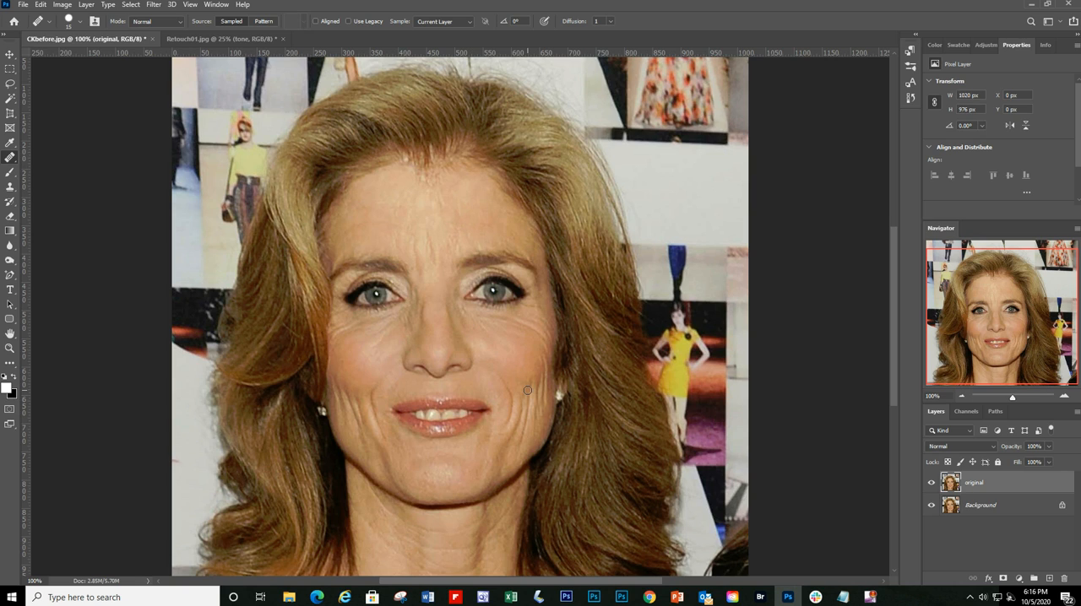
# Step: Try smoothing the chin with the Healing Brush at size 25 using skin sampled from the cheek, and revert all its strokes in the history
pyautogui.press(']')
pyautogui.press(']')
pyautogui.keyDown('alt'); pyautogui.click(510, 338); pyautogui.keyUp('alt')
pyautogui.moveTo(429, 468)
pyautogui.mouseDown()
pyautogui.moveTo(441, 464)
pyautogui.moveTo(412, 476)
pyautogui.moveTo(447, 476)
pyautogui.mouseUp()
pyautogui.moveTo(447, 476)
pyautogui.mouseDown()
pyautogui.moveTo(509, 466)
pyautogui.moveTo(450, 468)
pyautogui.mouseUp()
pyautogui.moveTo(421, 466)
pyautogui.mouseDown()
pyautogui.moveTo(422, 482)
pyautogui.moveTo(460, 470)
pyautogui.mouseUp()
pyautogui.click(431, 482)
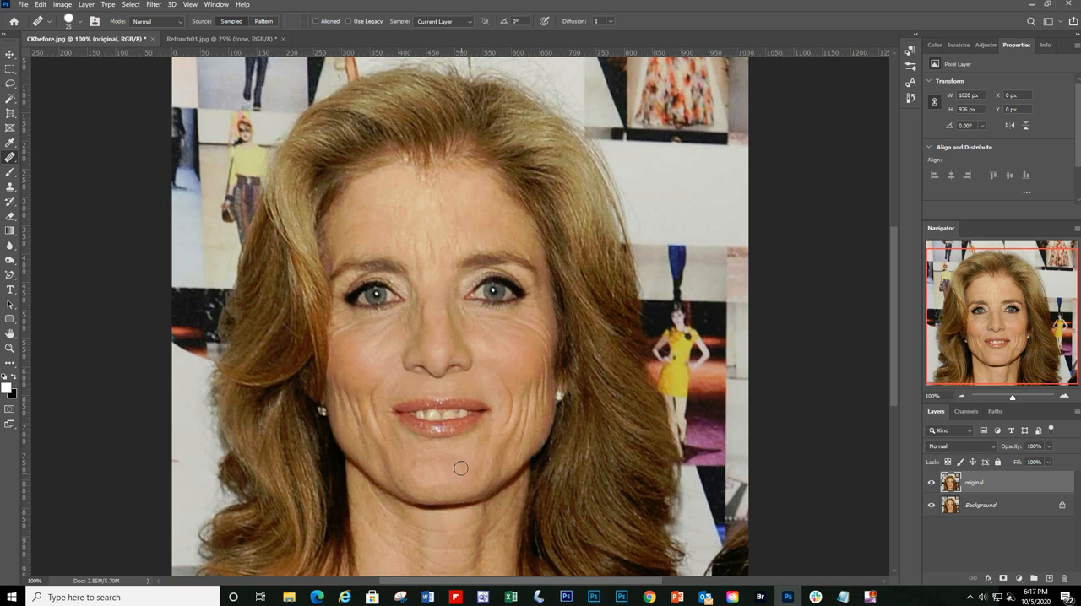
pyautogui.keyDown('alt'); pyautogui.click(495, 345); pyautogui.keyUp('alt')
pyautogui.moveTo(442, 483); pyautogui.dragTo(468, 466)
pyautogui.click(910, 100)
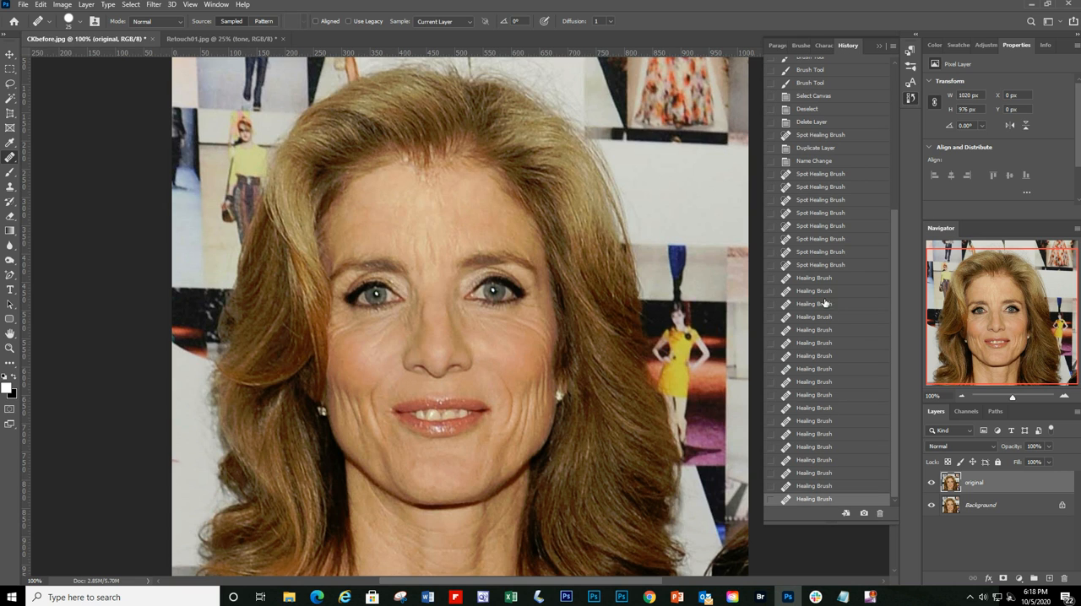
pyautogui.click(828, 265)
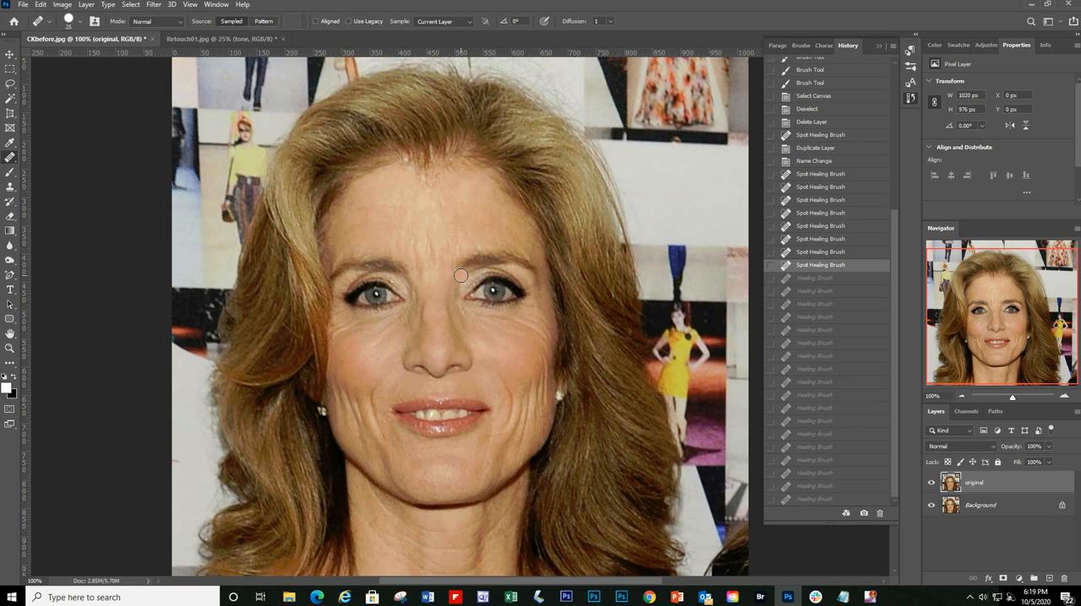
# Step: Try painting the cheek on the right of the portrait from a sample beside the inner eye corner, and undo the Healing Brush strokes
pyautogui.keyDown('alt'); pyautogui.click(462, 276); pyautogui.keyUp('alt')
pyautogui.moveTo(476, 334)
pyautogui.mouseDown()
pyautogui.moveTo(517, 342)
pyautogui.moveTo(480, 349)
pyautogui.moveTo(495, 362)
pyautogui.moveTo(526, 356)
pyautogui.moveTo(520, 370)
pyautogui.moveTo(496, 371)
pyautogui.moveTo(508, 375)
pyautogui.moveTo(538, 368)
pyautogui.moveTo(522, 347)
pyautogui.moveTo(546, 350)
pyautogui.moveTo(558, 362)
pyautogui.moveTo(516, 380)
pyautogui.mouseUp()
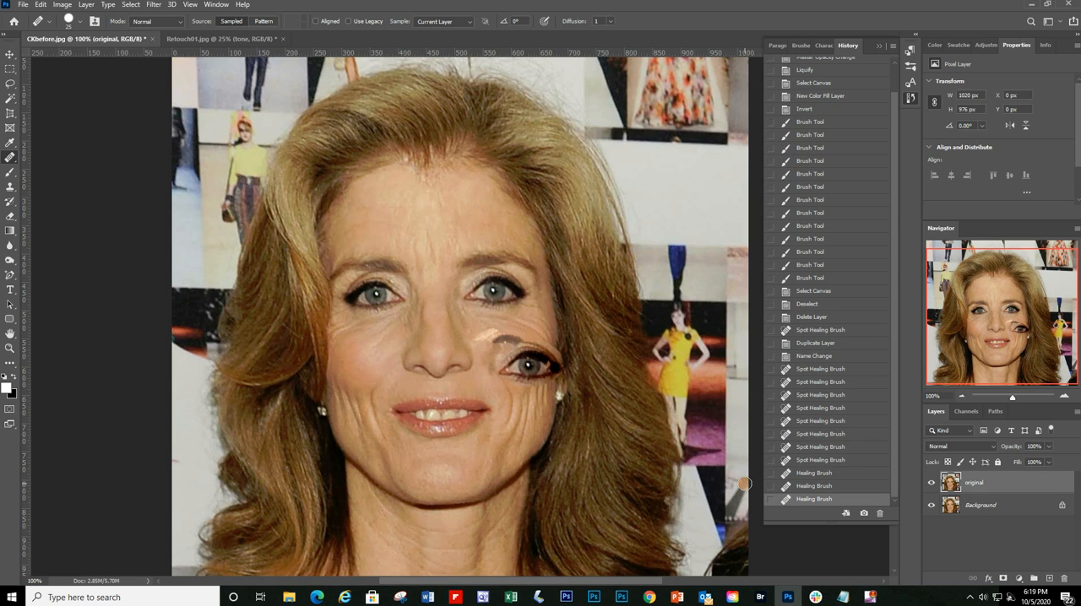
pyautogui.hotkey('ctrl', 'z')
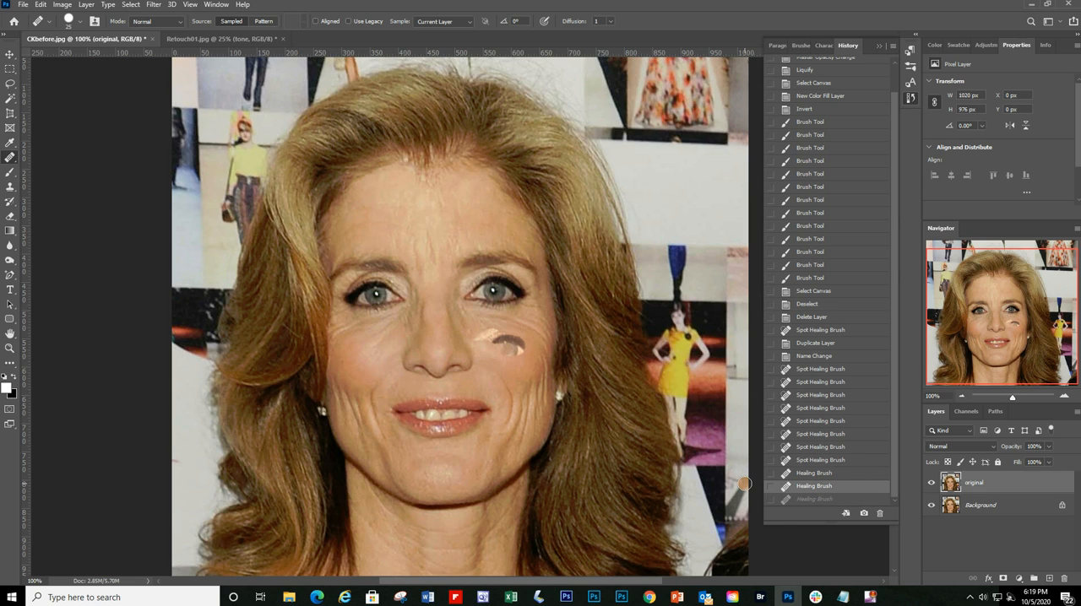
pyautogui.hotkey('ctrl', 'z')
pyautogui.hotkey('ctrl', 'z')
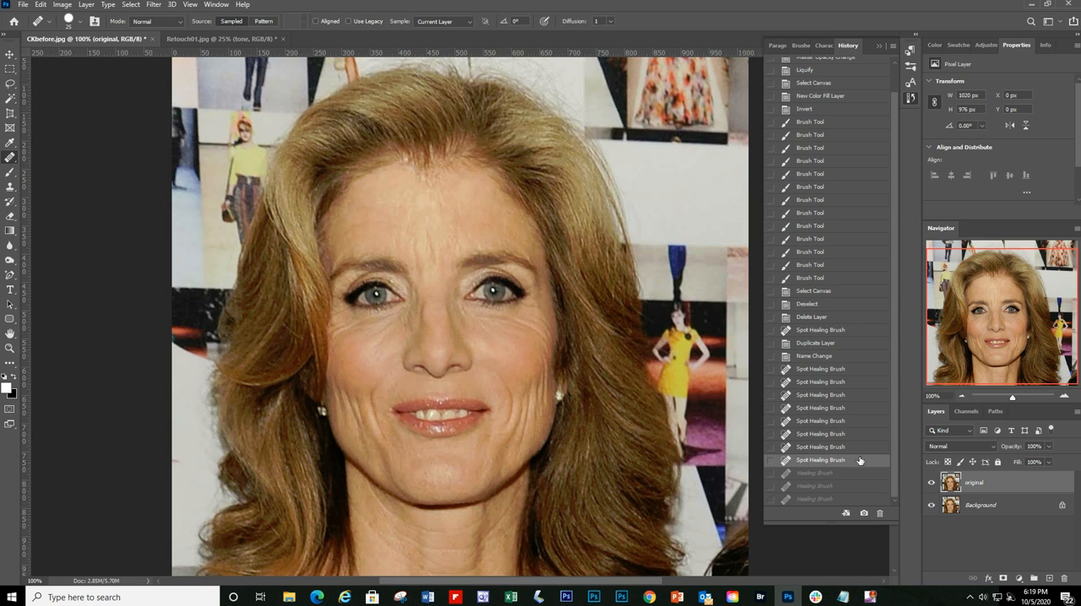
# Step: Revert the portrait to the history state before the last spot healing stroke
pyautogui.click(815, 449)
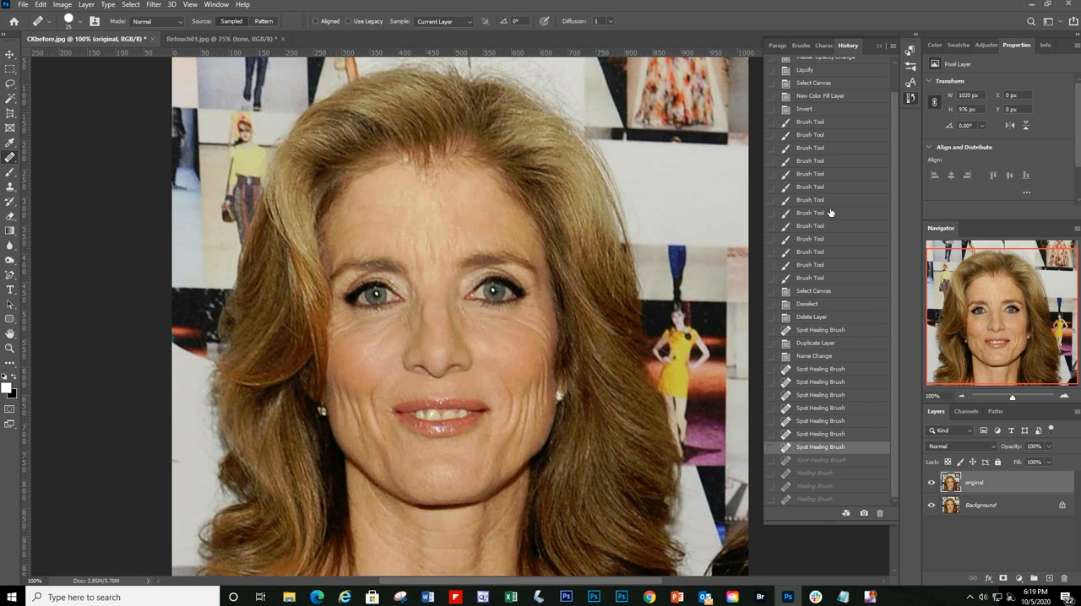
pyautogui.click(879, 48)
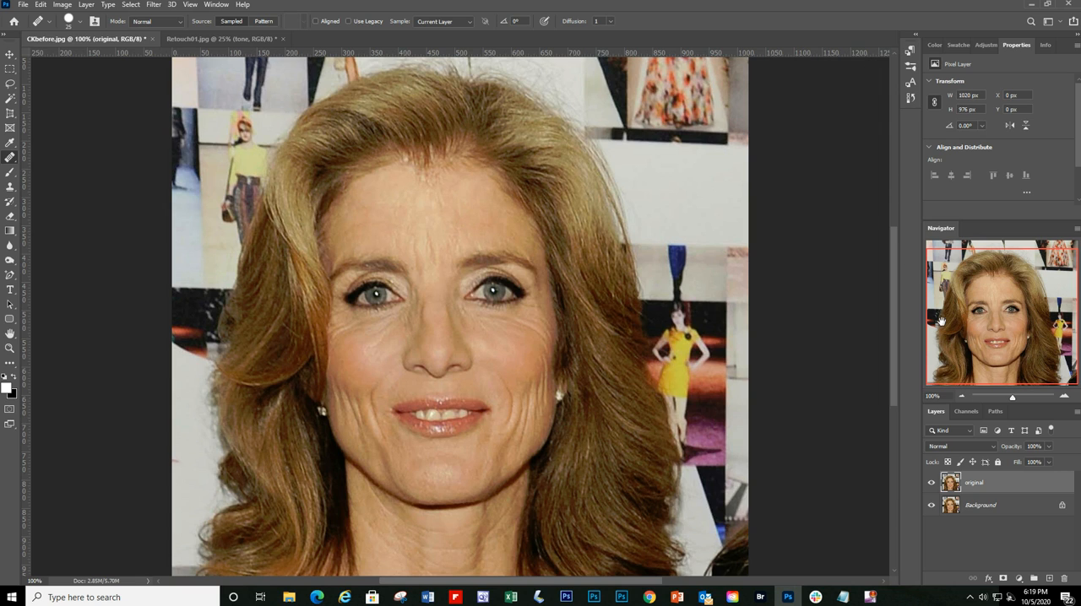
# Step: Patch the smile fold beside the left mouth corner, outlined about 43 by 117 px, with smoother skin from the upper cheek using the Patch Tool
pyautogui.rightClick(10, 158)
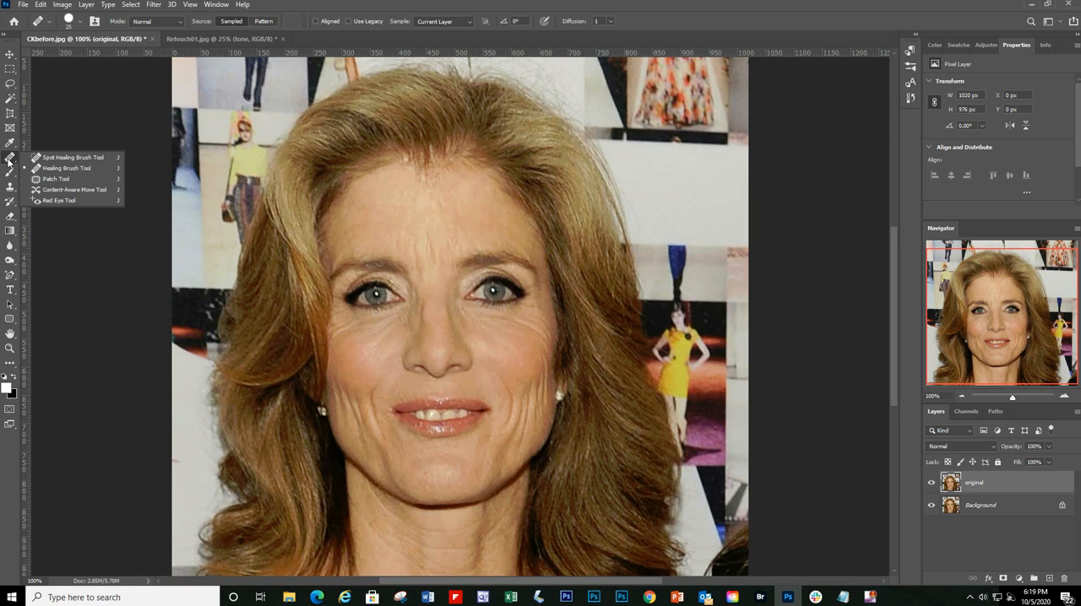
pyautogui.click(56, 179)
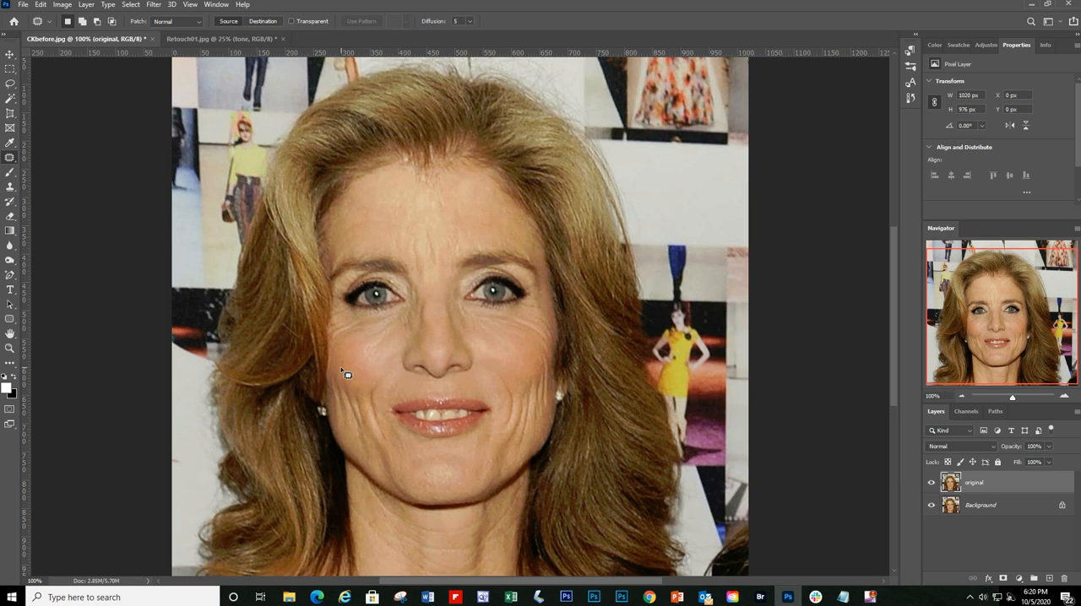
pyautogui.moveTo(369, 387)
pyautogui.mouseDown()
pyautogui.moveTo(389, 449)
pyautogui.moveTo(386, 385)
pyautogui.moveTo(374, 389)
pyautogui.mouseUp()
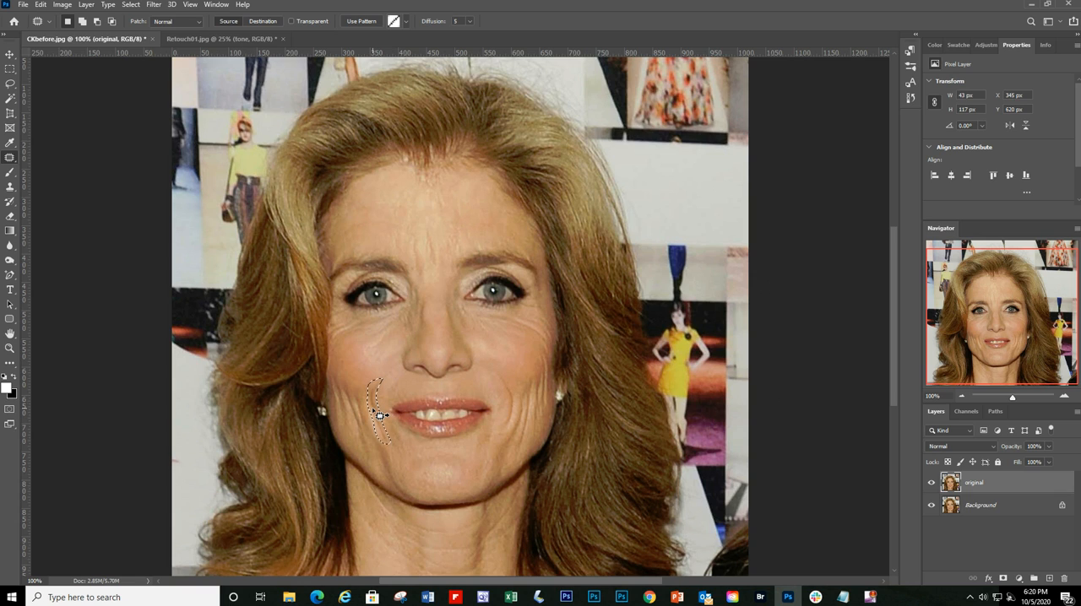
pyautogui.moveTo(380, 415); pyautogui.dragTo(347, 365)
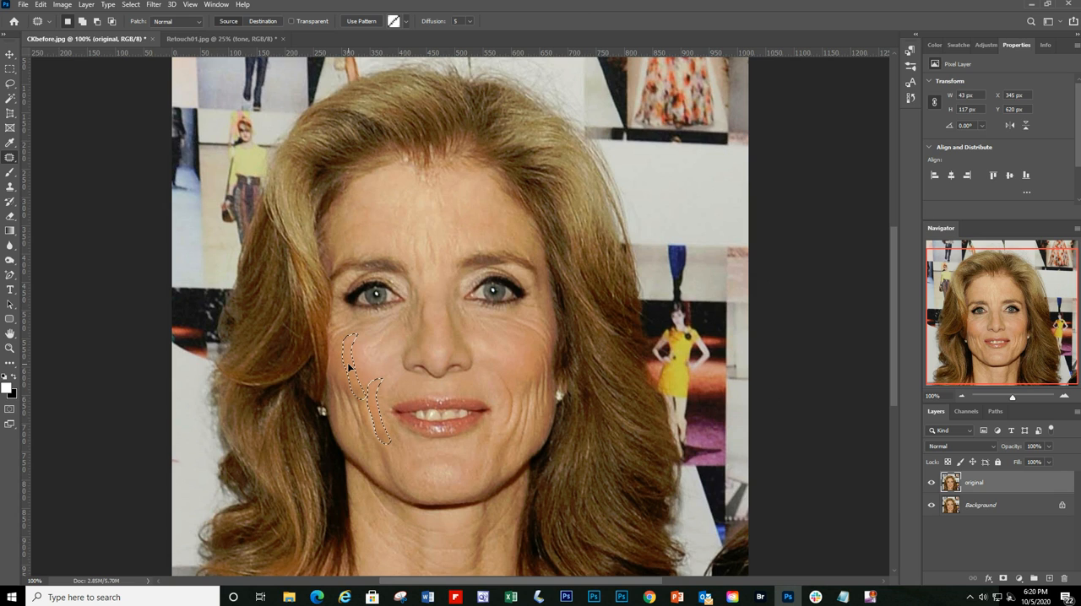
pyautogui.hotkey('ctrl', 'z')
pyautogui.hotkey('ctrl', 'd')
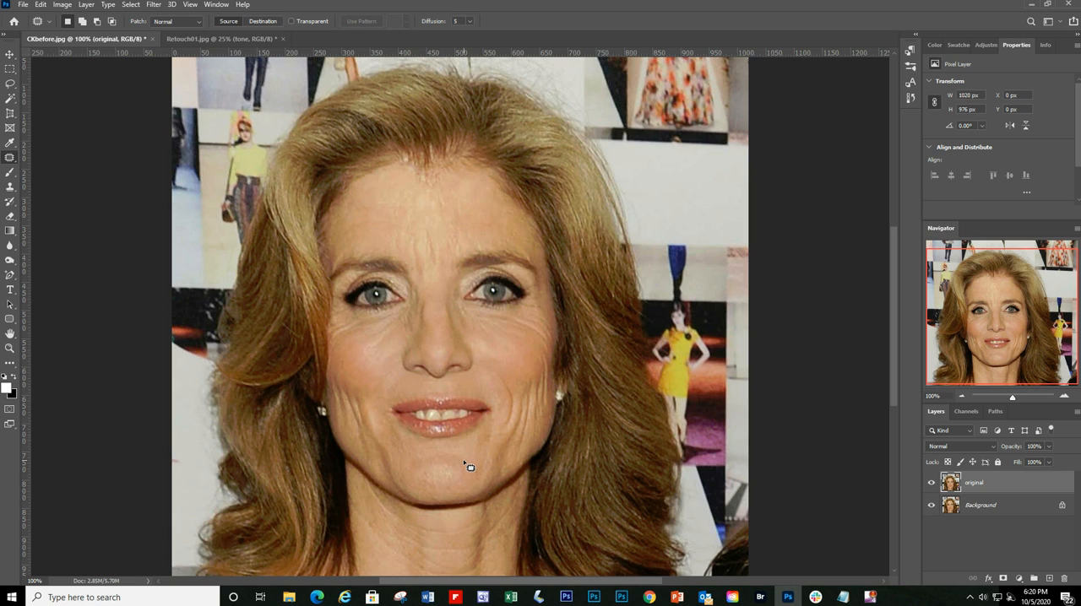
# Step: Compare the portrait before and after the patch by switching between the last Spot Healing Brush and Deselect history states
pyautogui.click(911, 99)
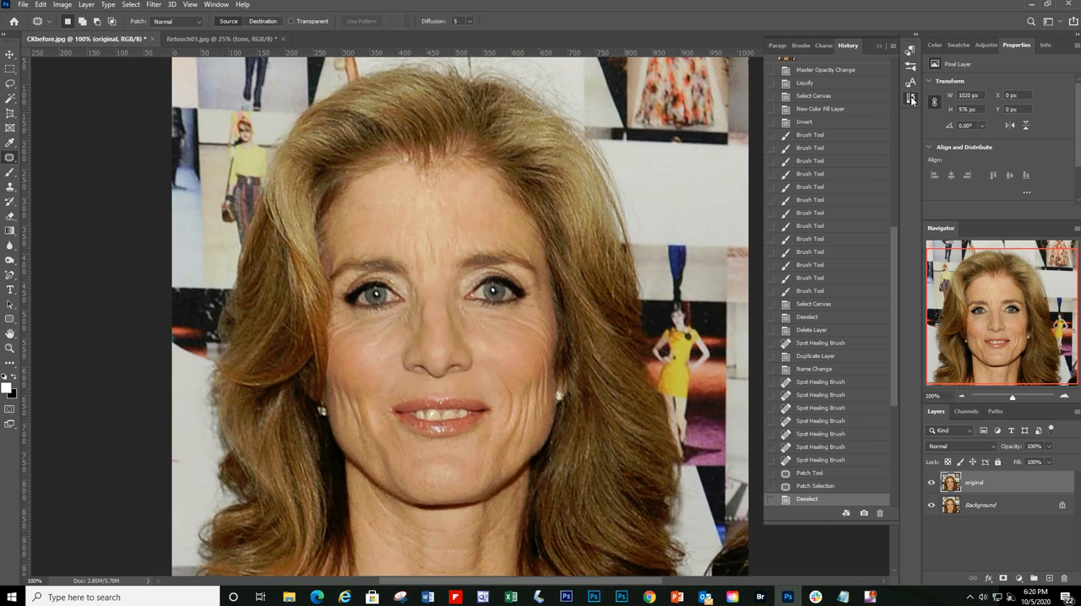
pyautogui.click(824, 461)
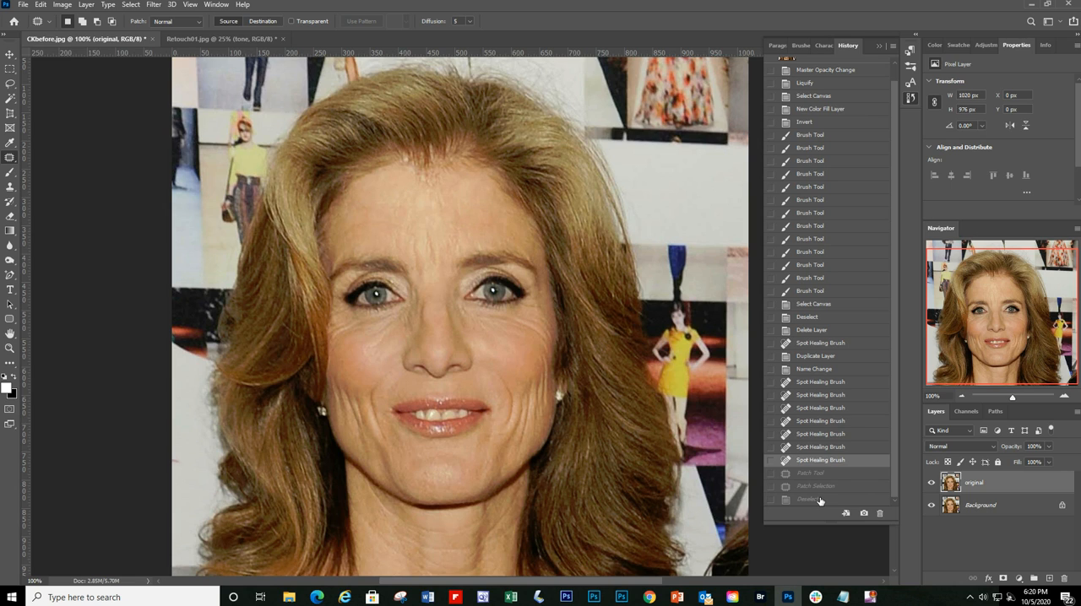
pyautogui.click(815, 499)
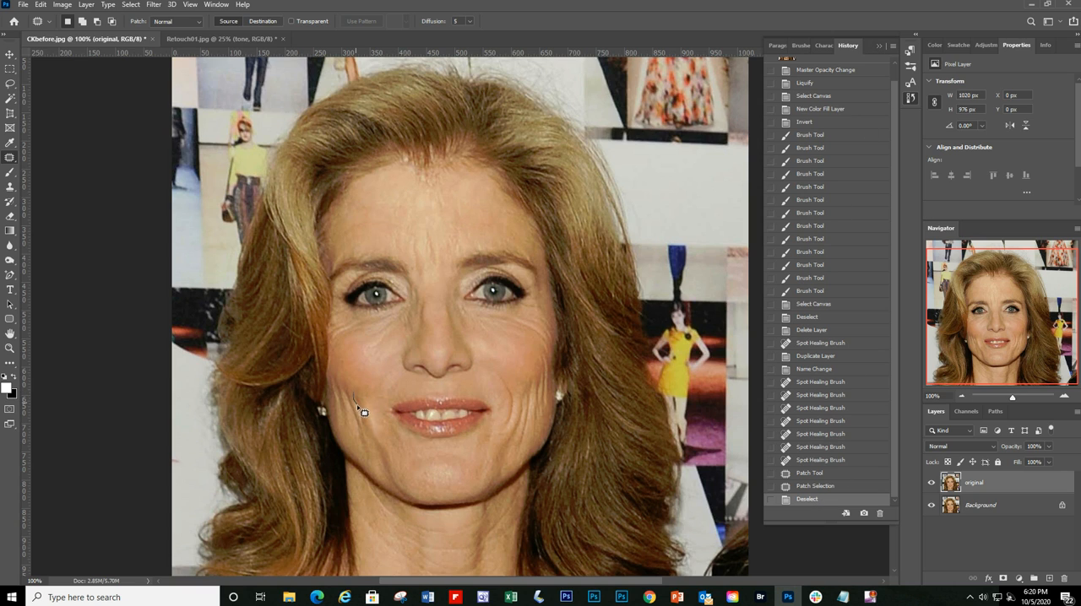
# Step: Patch the crease on the outer left cheek, outlined about 29 by 70 px, with smooth skin from above and deselect
pyautogui.moveTo(362, 412)
pyautogui.mouseDown()
pyautogui.moveTo(375, 441)
pyautogui.moveTo(369, 411)
pyautogui.mouseUp()
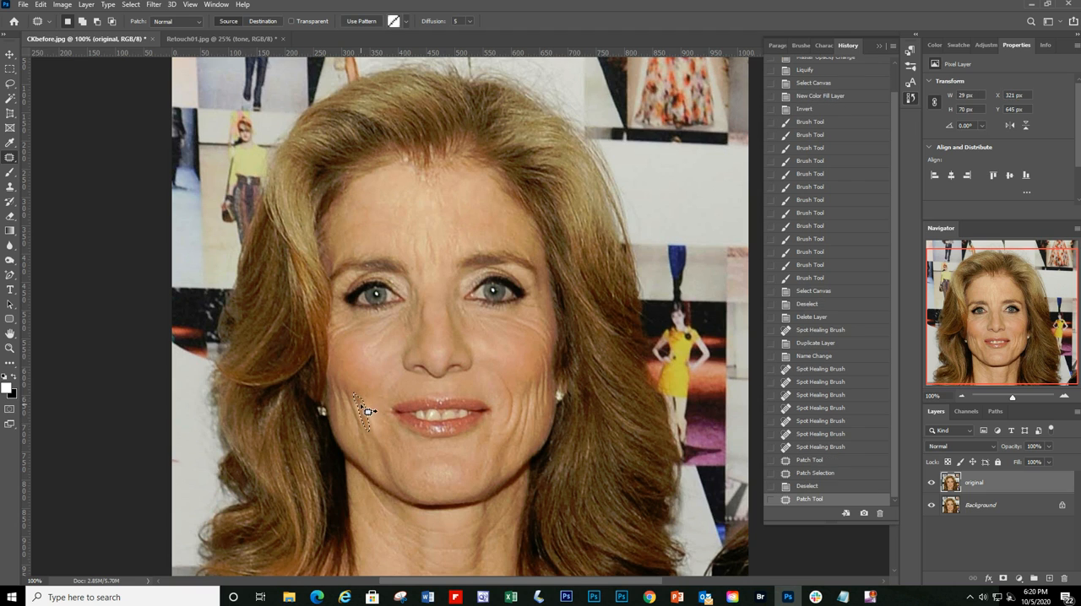
pyautogui.moveTo(362, 365); pyautogui.dragTo(362, 365)
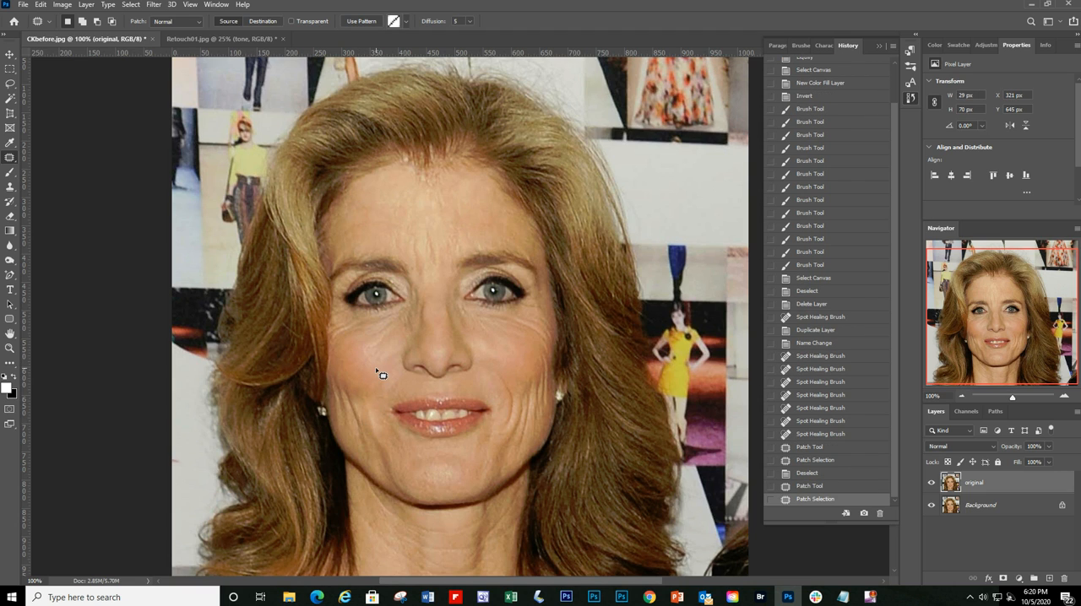
pyautogui.hotkey('ctrl', 'd')
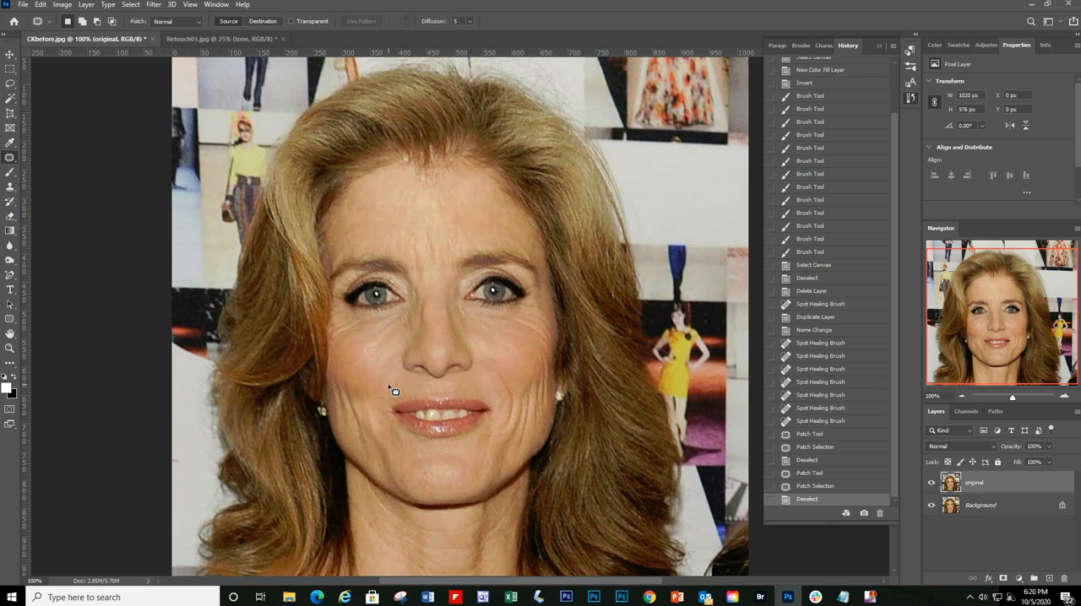
# Step: Patch more creases across the left cheek with clean neighbouring skin, deselecting after each patch
pyautogui.moveTo(342, 385)
pyautogui.mouseDown()
pyautogui.moveTo(368, 456)
pyautogui.moveTo(347, 391)
pyautogui.moveTo(353, 370)
pyautogui.moveTo(341, 406)
pyautogui.moveTo(357, 445)
pyautogui.moveTo(338, 386)
pyautogui.moveTo(356, 368)
pyautogui.moveTo(332, 394)
pyautogui.moveTo(343, 429)
pyautogui.moveTo(333, 374)
pyautogui.moveTo(363, 349)
pyautogui.moveTo(374, 365)
pyautogui.moveTo(387, 336)
pyautogui.moveTo(351, 366)
pyautogui.moveTo(372, 381)
pyautogui.mouseUp()
pyautogui.hotkey('ctrl', 'd')
pyautogui.hotkey('ctrl', 'd')
pyautogui.hotkey('ctrl', 'd')
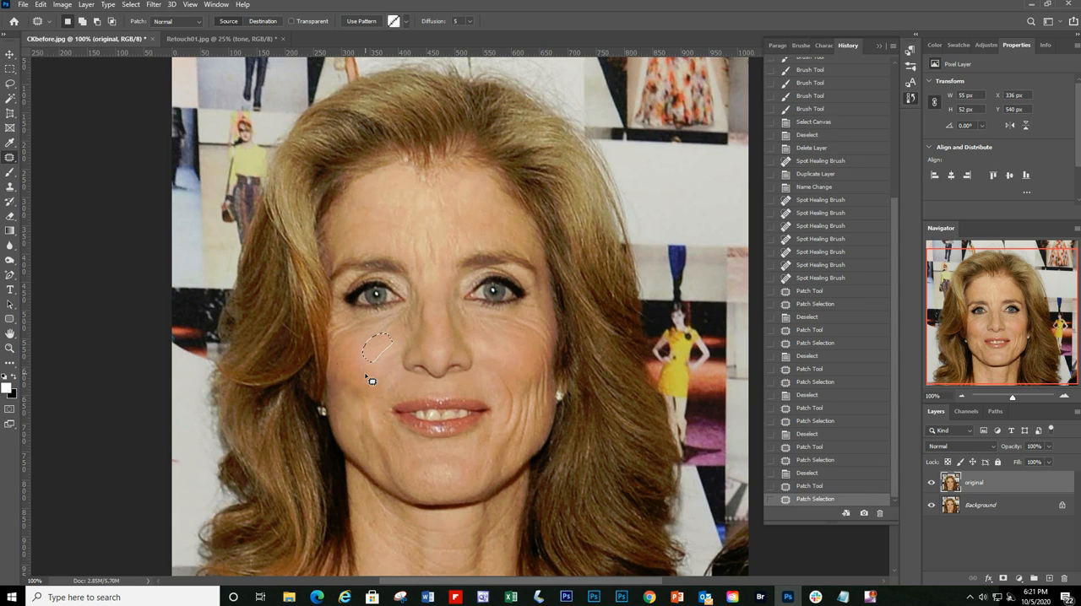
pyautogui.hotkey('ctrl', 'd')
# Step: Patch the wrinkles below the left eye and the crease on the lower left cheek with smooth mid-cheek skin, deselecting each time
pyautogui.moveTo(366, 321)
pyautogui.mouseDown()
pyautogui.moveTo(336, 346)
pyautogui.moveTo(364, 319)
pyautogui.moveTo(361, 363)
pyautogui.moveTo(397, 326)
pyautogui.moveTo(359, 324)
pyautogui.moveTo(393, 339)
pyautogui.moveTo(404, 321)
pyautogui.moveTo(361, 358)
pyautogui.mouseUp()
pyautogui.hotkey('ctrl', 'd')
pyautogui.hotkey('ctrl', 'd')
pyautogui.moveTo(358, 436)
pyautogui.mouseDown()
pyautogui.moveTo(357, 365)
pyautogui.moveTo(371, 362)
pyautogui.mouseUp()
pyautogui.hotkey('ctrl', 'd')
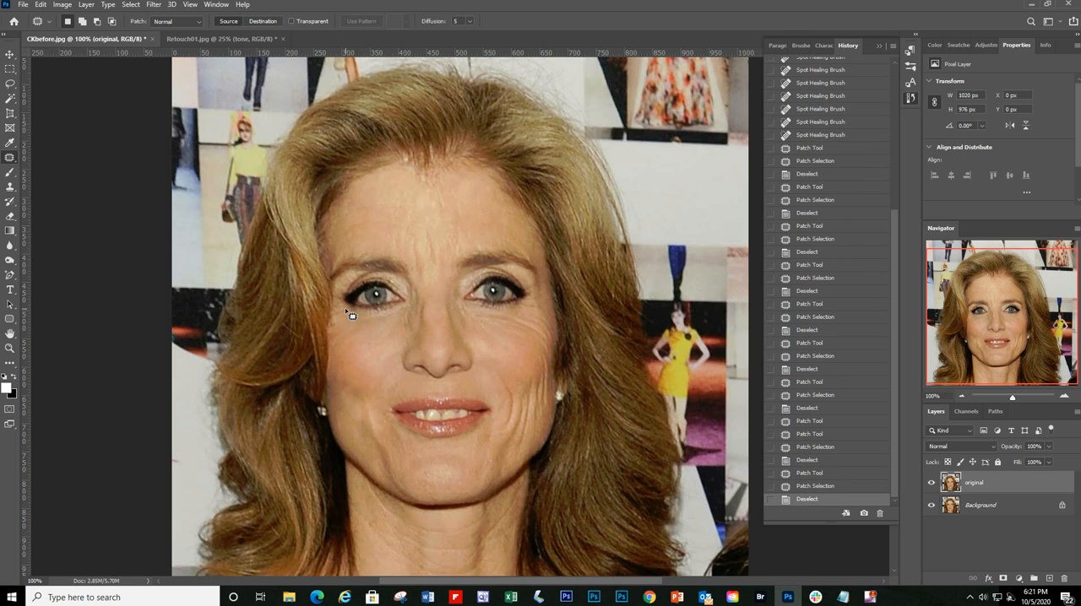
pyautogui.moveTo(350, 311)
pyautogui.mouseDown()
pyautogui.moveTo(337, 319)
pyautogui.moveTo(344, 331)
pyautogui.moveTo(354, 314)
pyautogui.moveTo(369, 346)
pyautogui.mouseUp()
pyautogui.hotkey('ctrl', 'd')
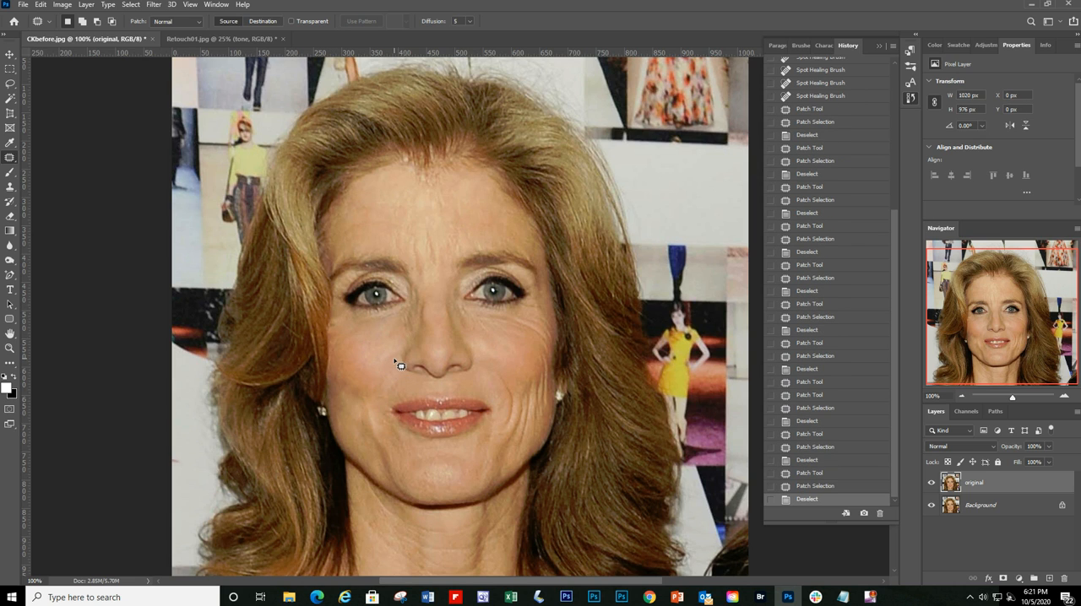
# Step: Patch the fold below the left mouth corner, outlined about 42 by 100 px, with smooth skin from the upper cheek
pyautogui.moveTo(389, 425)
pyautogui.mouseDown()
pyautogui.moveTo(394, 456)
pyautogui.moveTo(410, 454)
pyautogui.moveTo(389, 424)
pyautogui.mouseUp()
pyautogui.moveTo(396, 445); pyautogui.dragTo(375, 359)
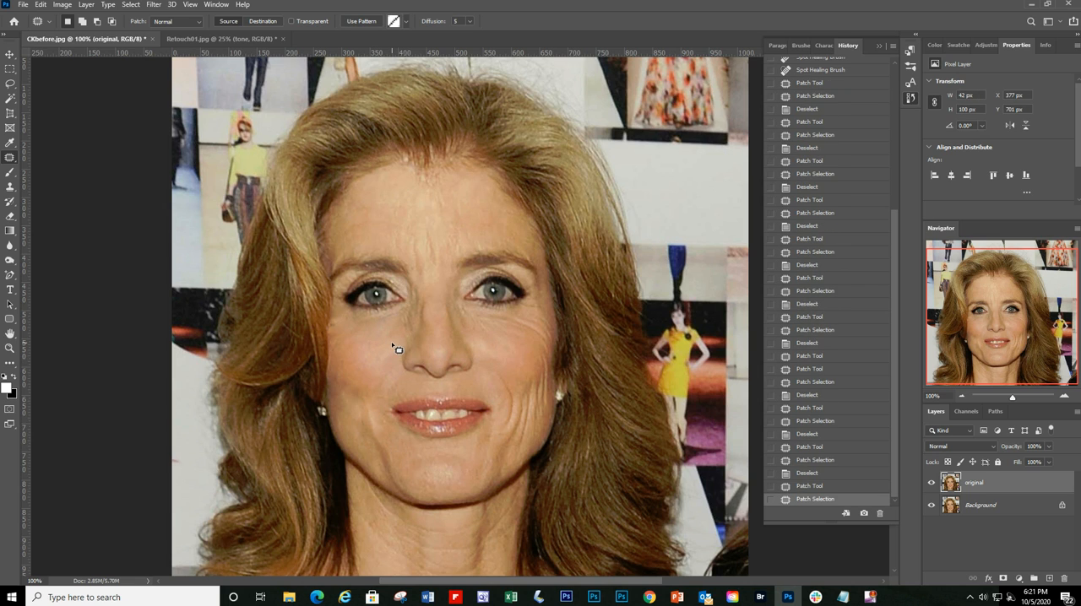
# Step: Patch the wrinkles below the left eye beside the nose, outlined about 80 by 44 px, with smooth cheek skin and deselect
pyautogui.hotkey('ctrl', 'd')
pyautogui.moveTo(402, 317)
pyautogui.mouseDown()
pyautogui.moveTo(414, 314)
pyautogui.moveTo(380, 318)
pyautogui.mouseUp()
pyautogui.moveTo(389, 334); pyautogui.dragTo(395, 362)
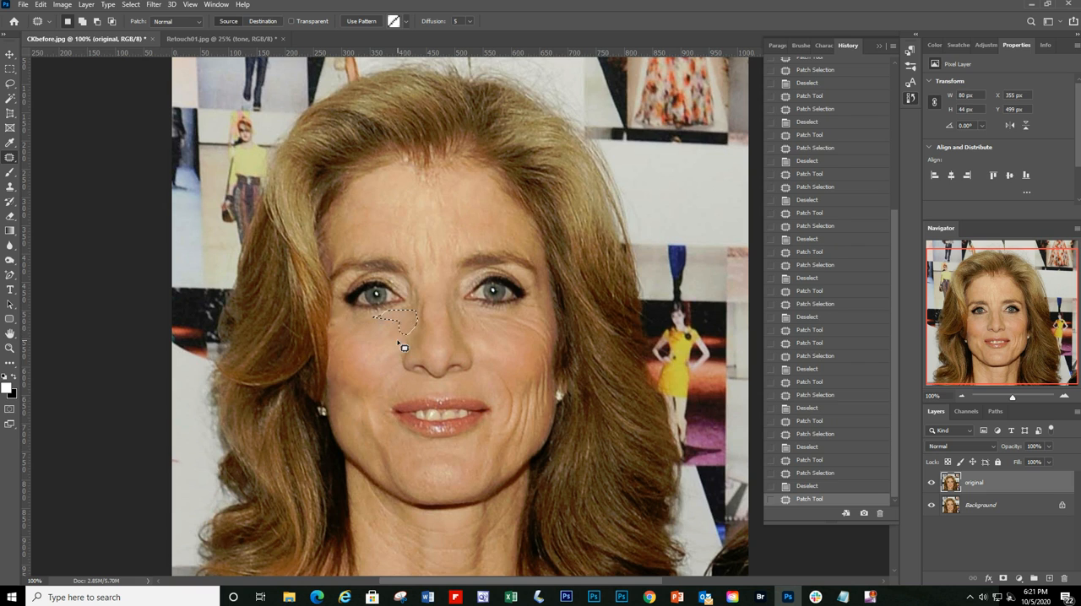
pyautogui.hotkey('ctrl', 'd')
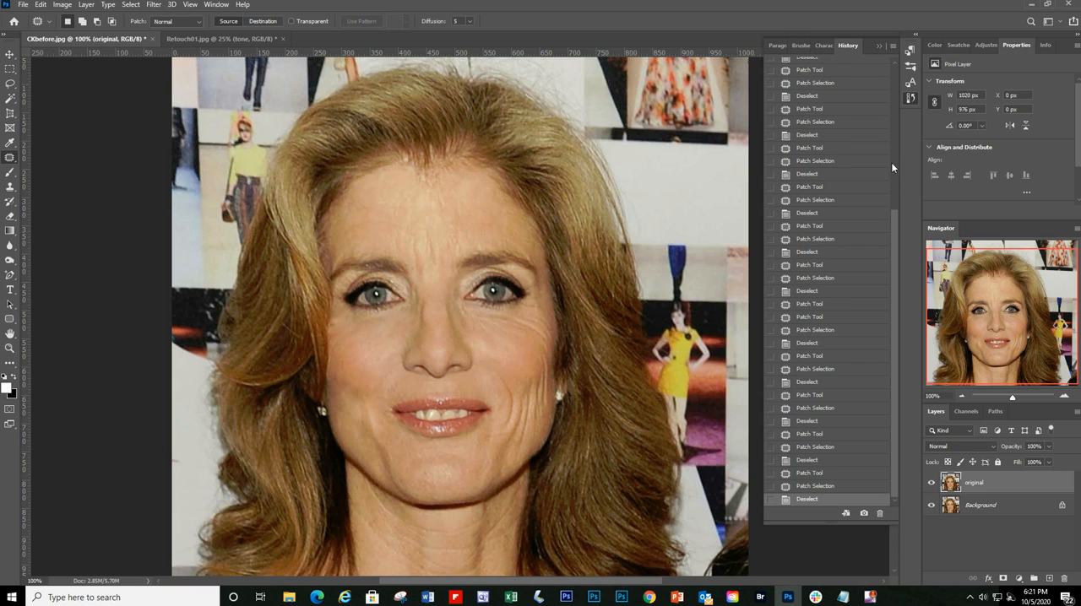
# Step: Collapse the history list and compare the portrait before and after by hiding and showing the "original" layer at 66.67% zoom
pyautogui.click(879, 47)
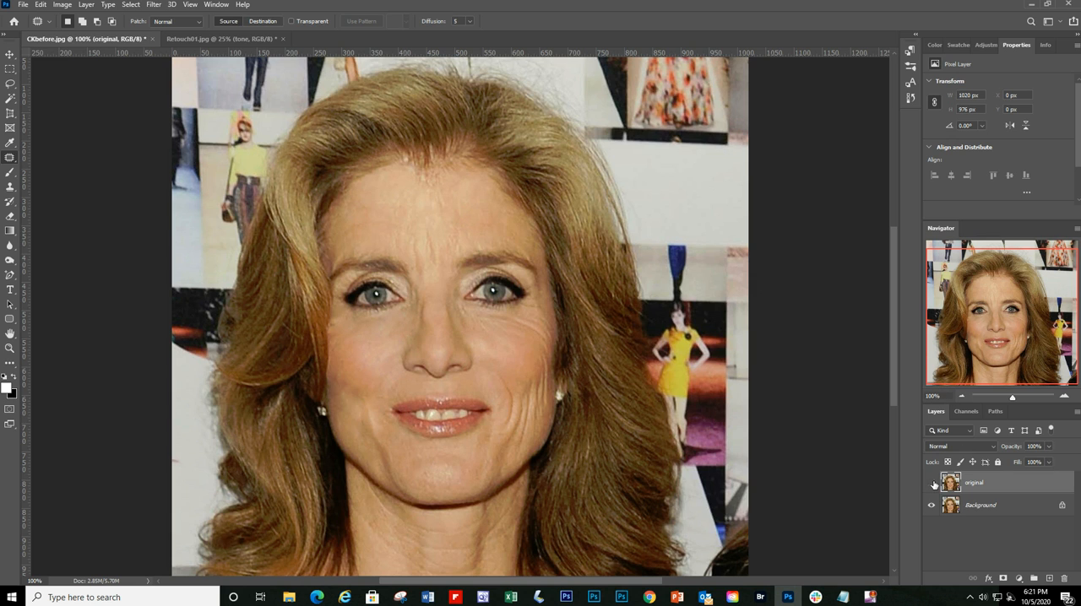
pyautogui.click(932, 483)
pyautogui.click(961, 396)
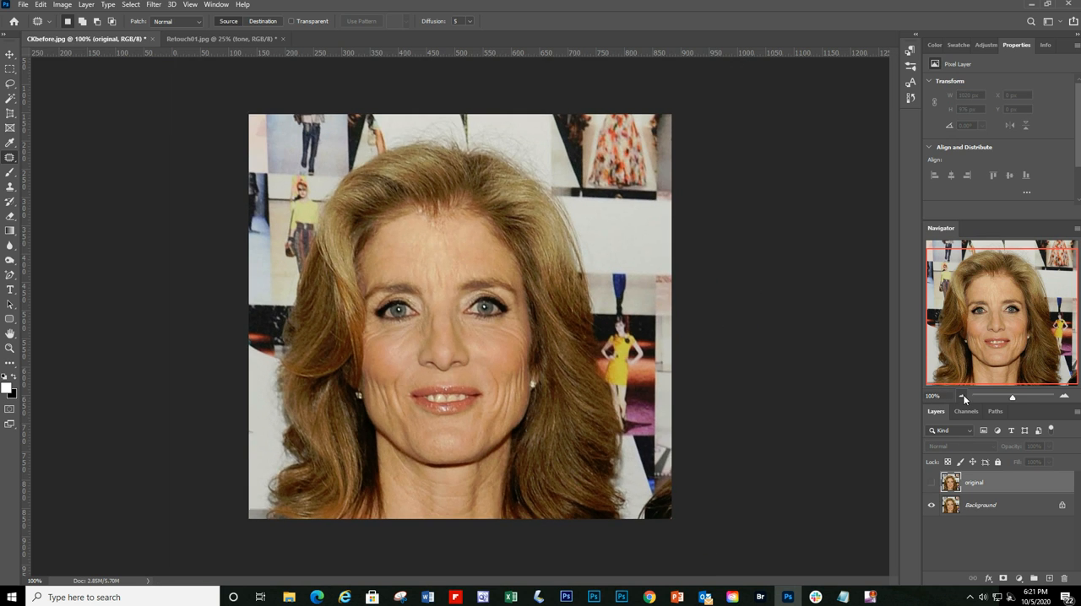
pyautogui.click(931, 484)
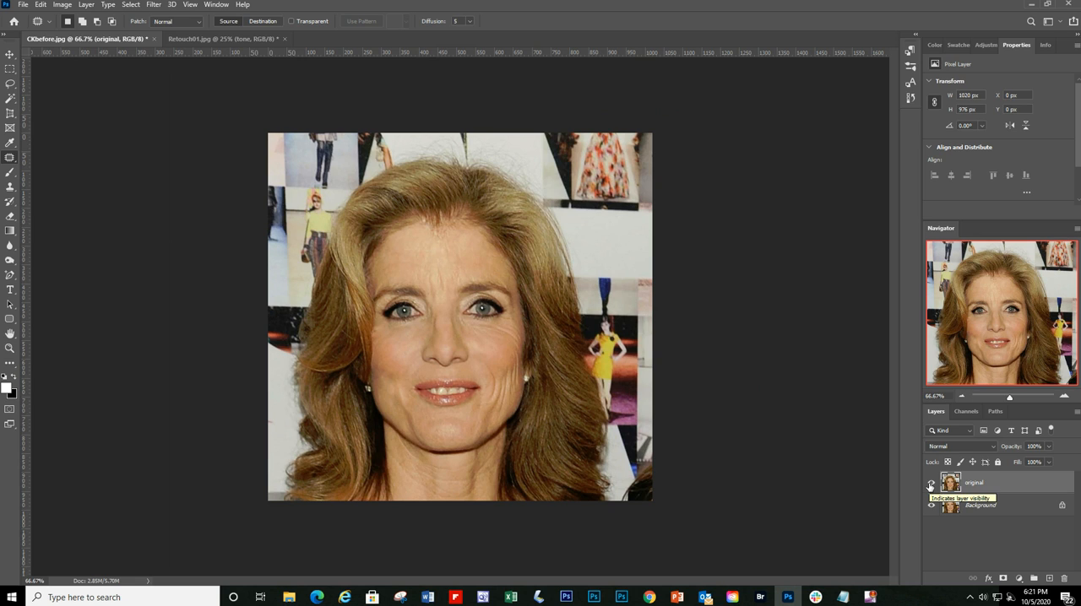
pyautogui.click(931, 484)
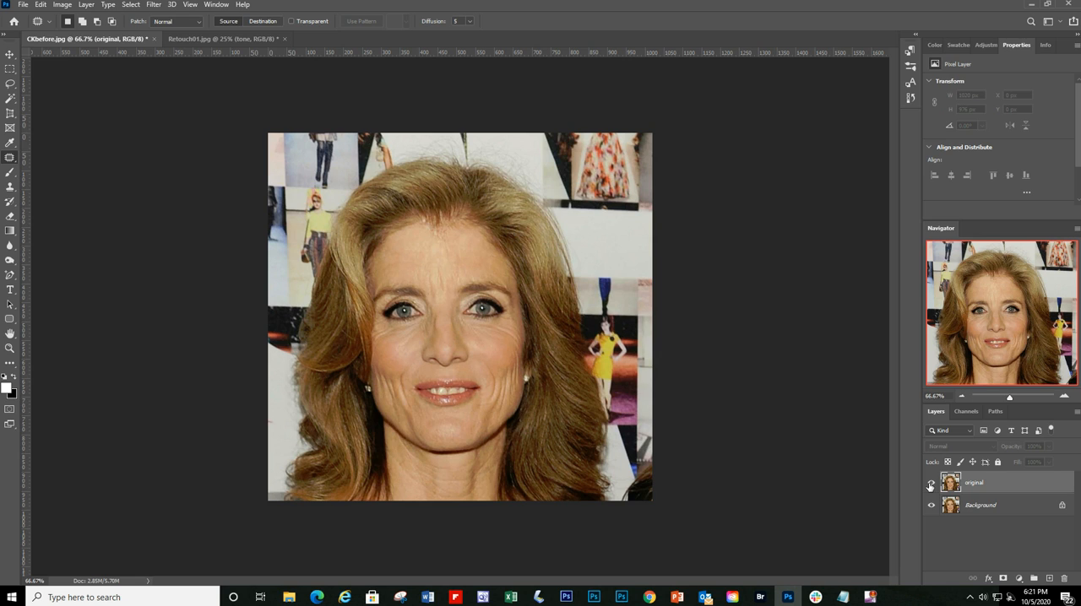
pyautogui.click(930, 483)
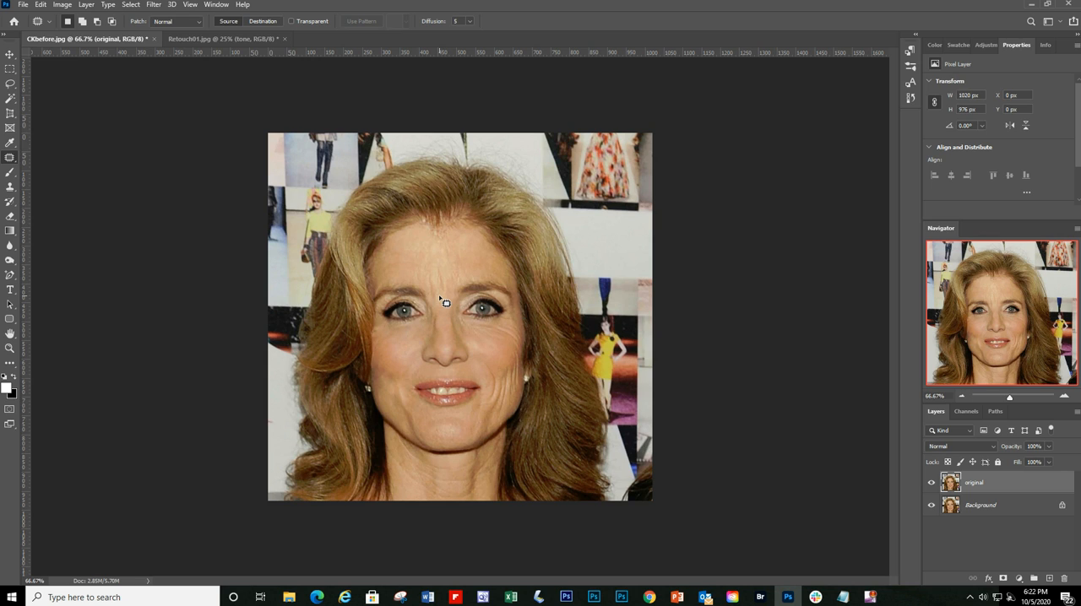
# Step: Patch the vertical creases on the right cheek, one outlined about 21 by 103 px, and the lines beside the nose with smooth mid-cheek skin
pyautogui.click(1064, 397)
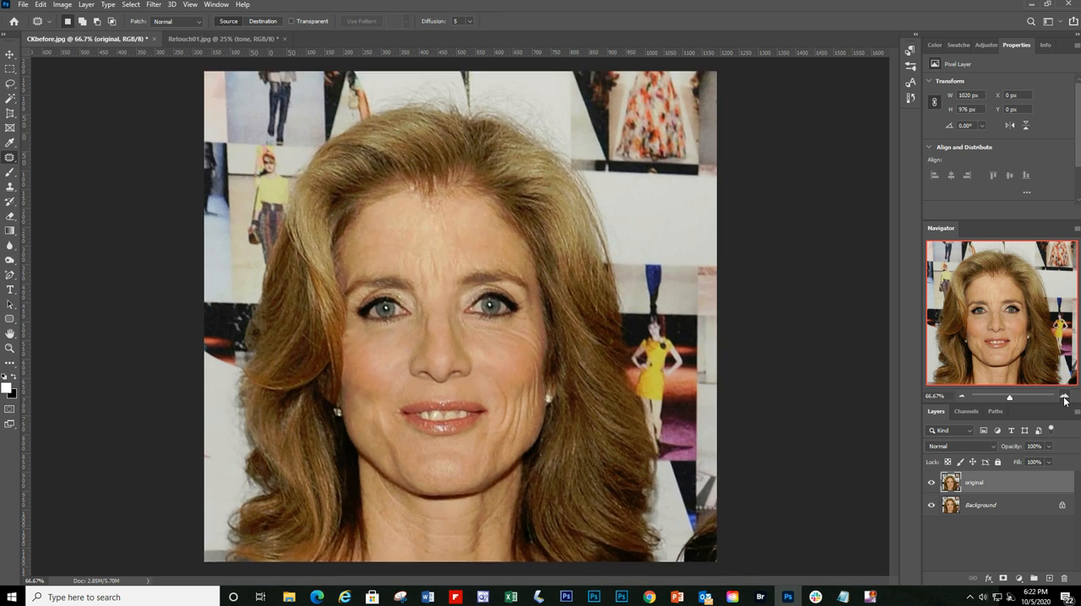
pyautogui.moveTo(500, 397)
pyautogui.mouseDown()
pyautogui.moveTo(502, 453)
pyautogui.moveTo(517, 436)
pyautogui.moveTo(517, 402)
pyautogui.moveTo(500, 386)
pyautogui.moveTo(512, 382)
pyautogui.moveTo(503, 357)
pyautogui.mouseUp()
pyautogui.hotkey('ctrl', 'd')
pyautogui.moveTo(515, 410)
pyautogui.mouseDown()
pyautogui.moveTo(507, 464)
pyautogui.moveTo(527, 407)
pyautogui.moveTo(517, 407)
pyautogui.moveTo(505, 376)
pyautogui.moveTo(515, 372)
pyautogui.moveTo(517, 451)
pyautogui.moveTo(528, 467)
pyautogui.moveTo(539, 398)
pyautogui.moveTo(521, 396)
pyautogui.moveTo(504, 372)
pyautogui.moveTo(540, 441)
pyautogui.moveTo(543, 388)
pyautogui.moveTo(531, 399)
pyautogui.moveTo(508, 376)
pyautogui.moveTo(539, 418)
pyautogui.moveTo(550, 397)
pyautogui.moveTo(545, 365)
pyautogui.moveTo(535, 384)
pyautogui.moveTo(512, 375)
pyautogui.mouseUp()
pyautogui.hotkey('ctrl', 'd')
pyautogui.hotkey('ctrl', 'd')
pyautogui.hotkey('ctrl', 'd')
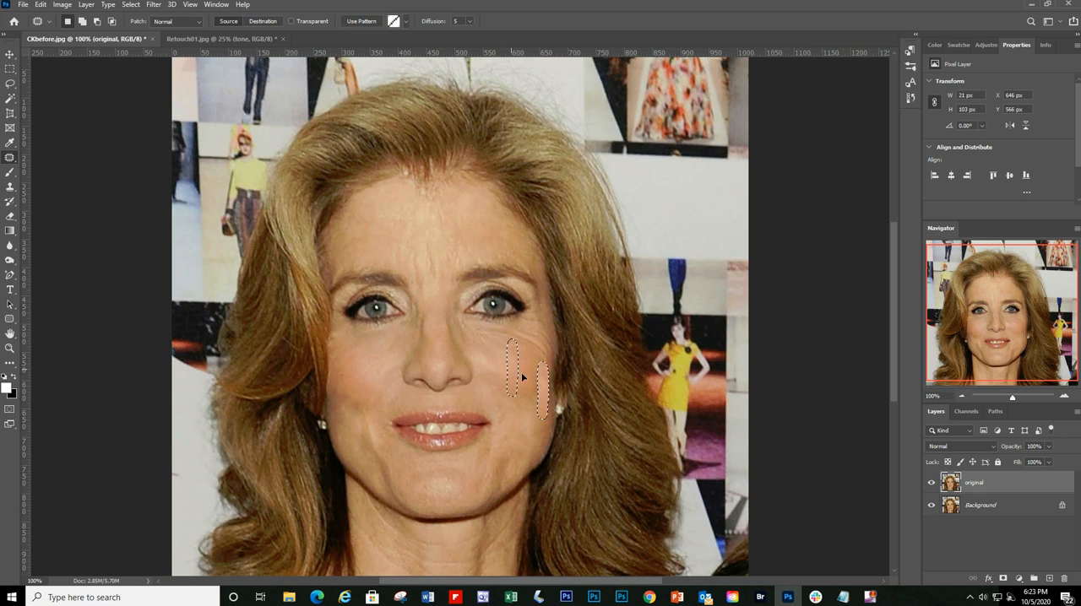
pyautogui.hotkey('ctrl', 'd')
pyautogui.moveTo(479, 341)
pyautogui.mouseDown()
pyautogui.moveTo(543, 365)
pyautogui.moveTo(551, 352)
pyautogui.moveTo(532, 336)
pyautogui.moveTo(480, 328)
pyautogui.moveTo(477, 345)
pyautogui.moveTo(505, 360)
pyautogui.mouseUp()
pyautogui.hotkey('ctrl', 'd')
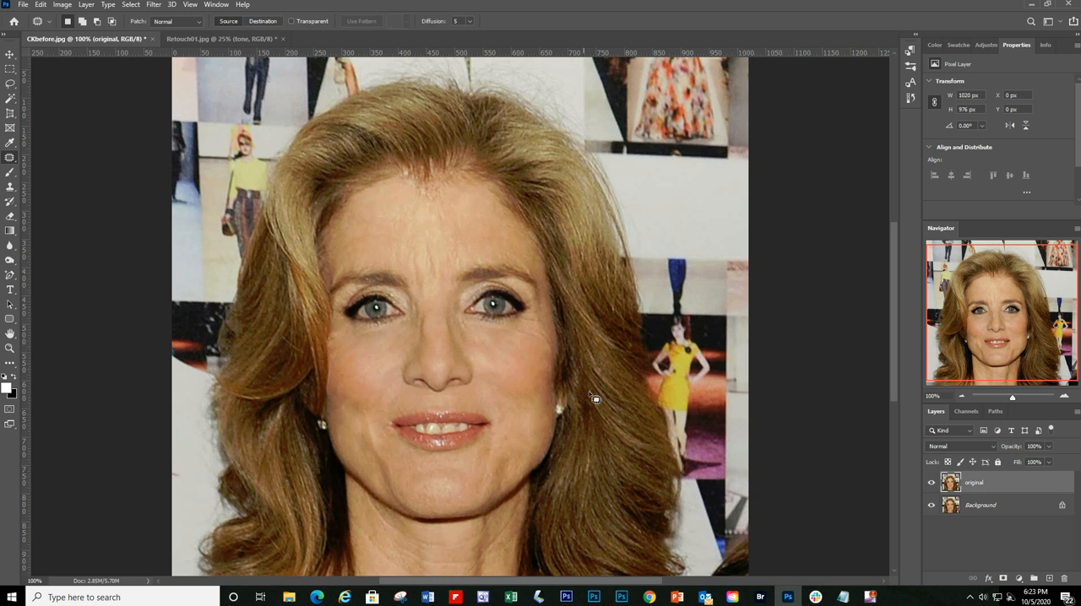
# Step: Compare the retouched face with the untouched Background by switching the visibility of the "original" layer off and on
pyautogui.click(961, 397)
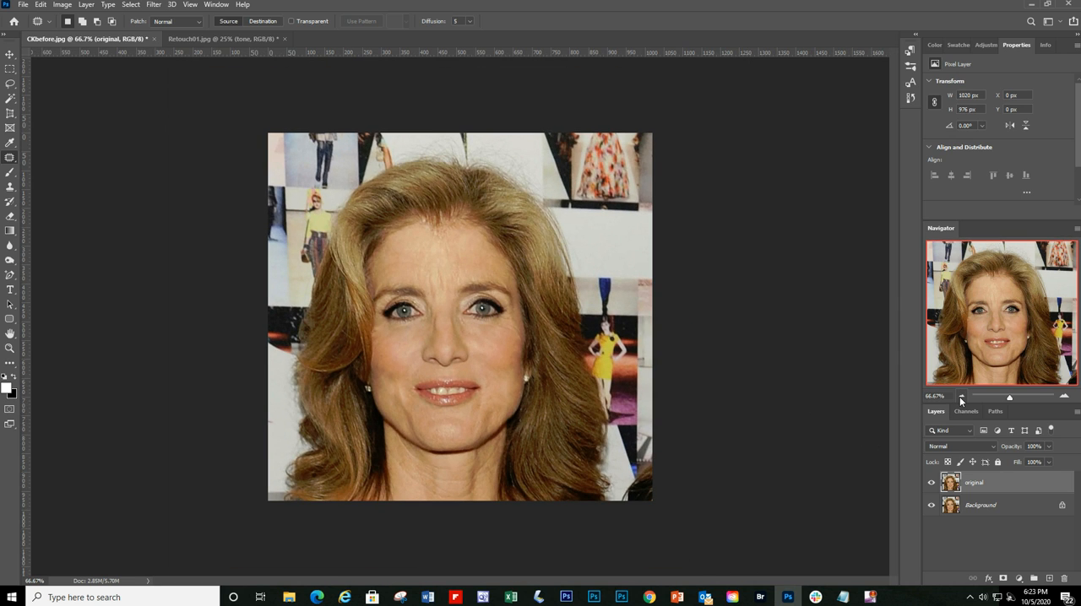
pyautogui.click(931, 482)
pyautogui.click(932, 483)
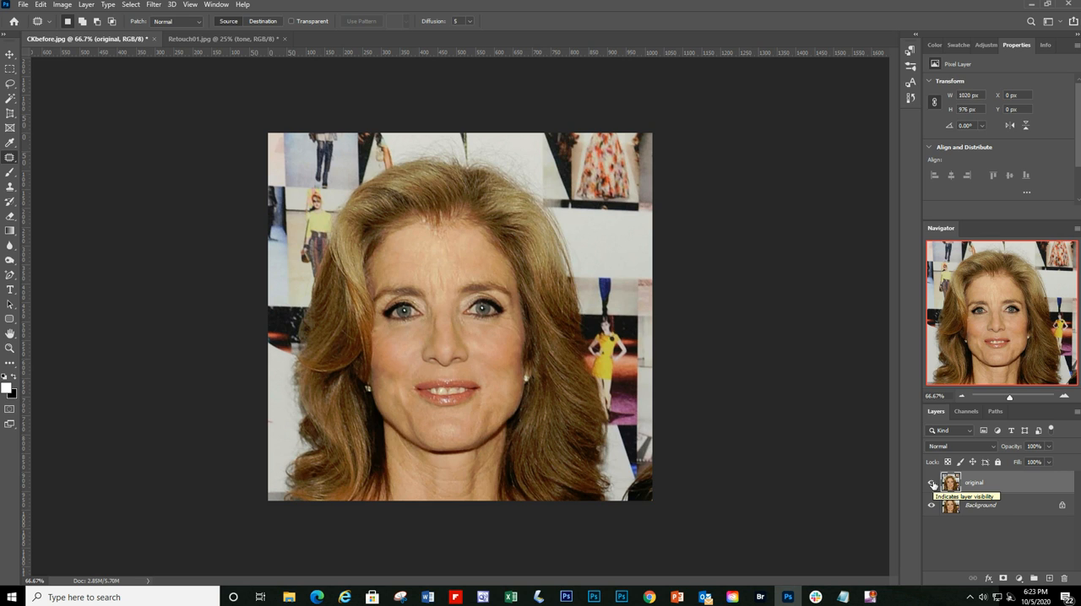
pyautogui.click(932, 483)
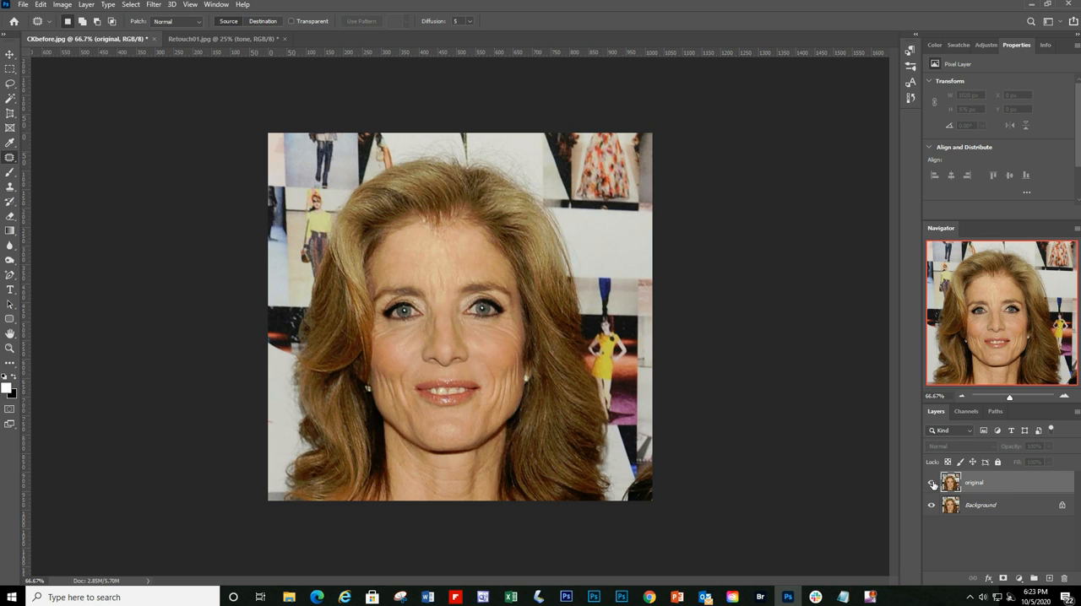
pyautogui.click(933, 484)
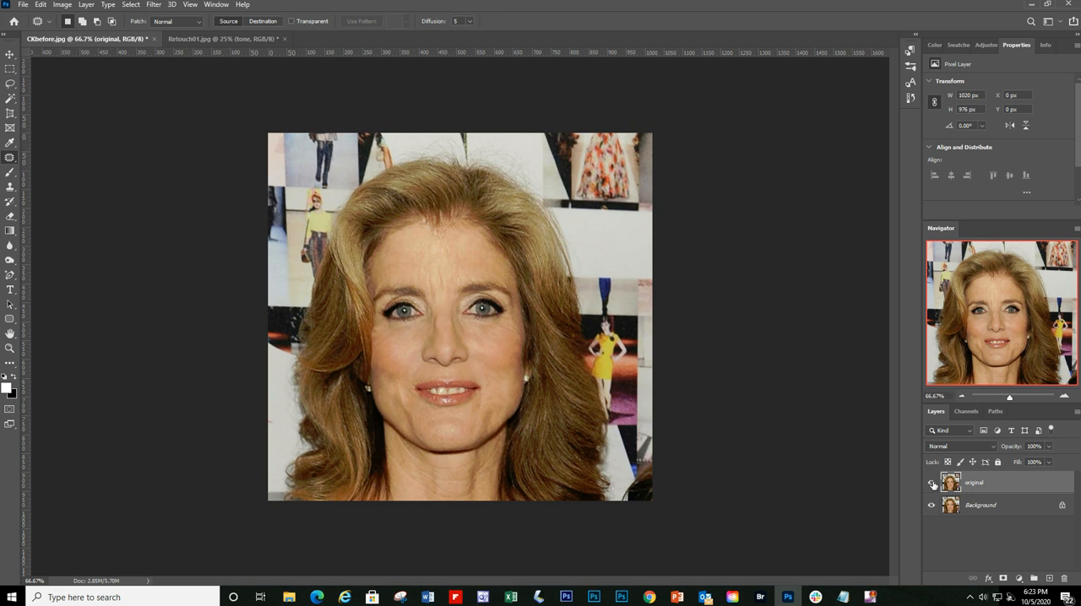
pyautogui.click(932, 483)
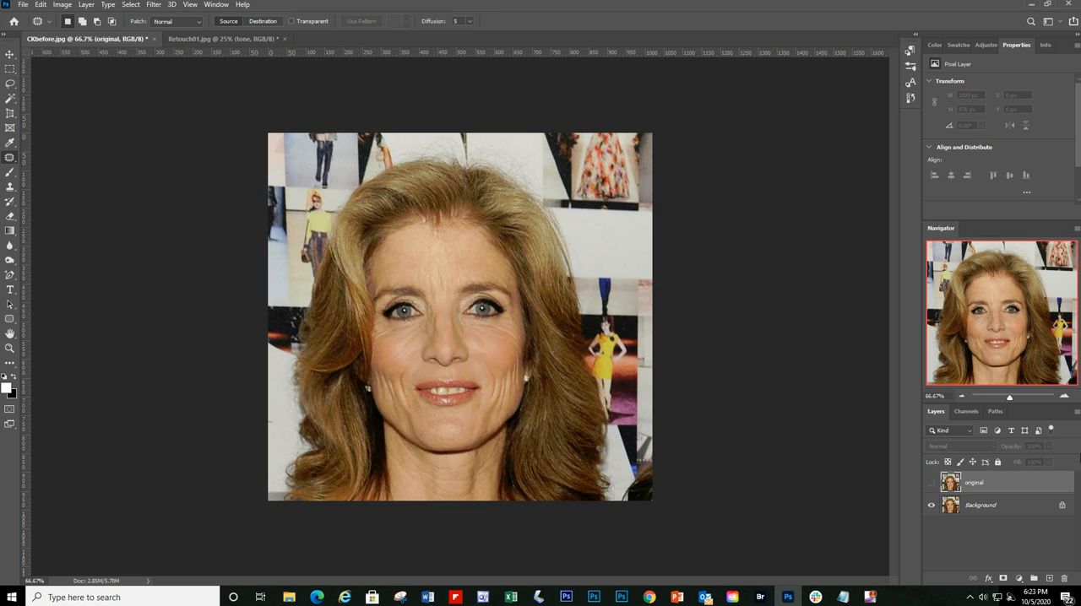
pyautogui.click(1065, 399)
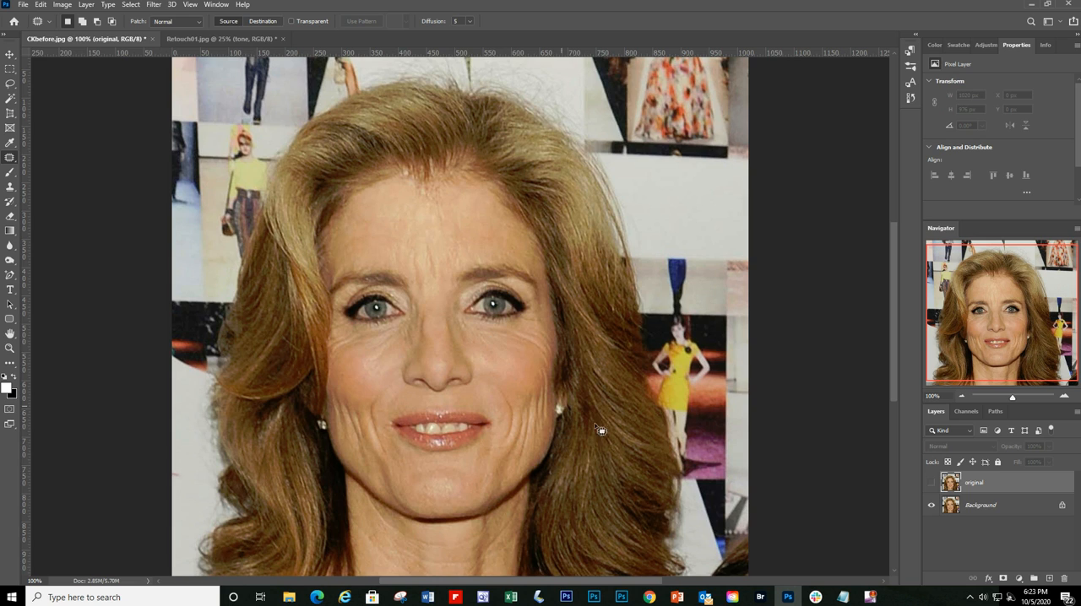
pyautogui.click(932, 483)
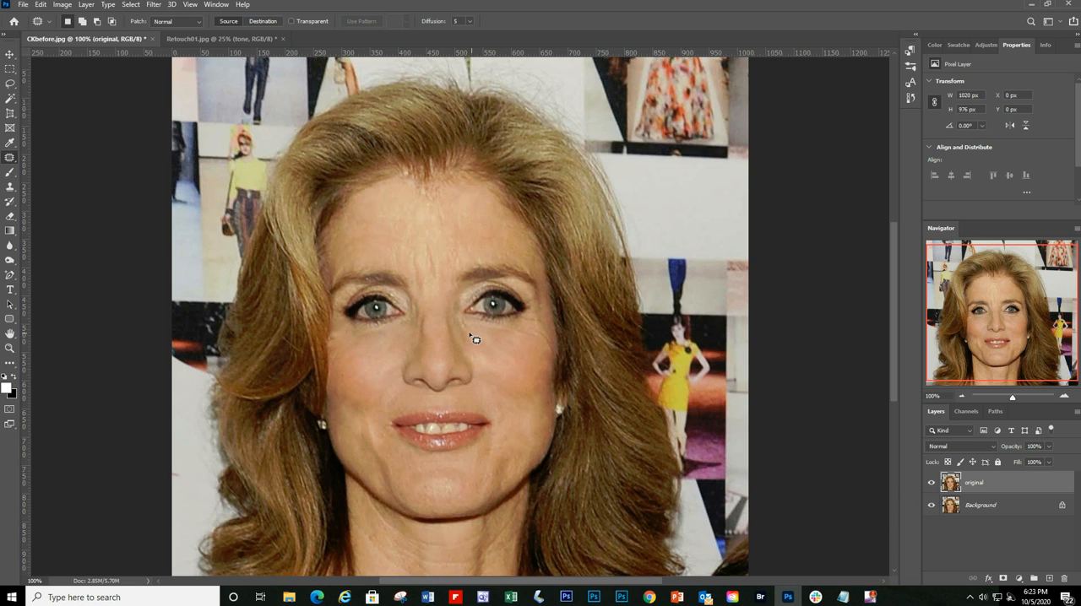
# Step: Patch the remaining lines between the right eye and the nose with smooth right-cheek skin and deselect
pyautogui.moveTo(466, 326)
pyautogui.mouseDown()
pyautogui.moveTo(463, 348)
pyautogui.moveTo(473, 317)
pyautogui.moveTo(498, 360)
pyautogui.mouseUp()
pyautogui.moveTo(475, 326)
pyautogui.mouseDown()
pyautogui.moveTo(542, 355)
pyautogui.moveTo(554, 353)
pyautogui.moveTo(553, 337)
pyautogui.moveTo(481, 322)
pyautogui.moveTo(523, 339)
pyautogui.moveTo(510, 375)
pyautogui.mouseUp()
pyautogui.hotkey('ctrl', 'd')
# Step: Patch the mark on the left cheek and the crease between the left eye and nose with smooth cheek skin, deselecting after each patch
pyautogui.moveTo(366, 386)
pyautogui.mouseDown()
pyautogui.moveTo(425, 306)
pyautogui.moveTo(416, 301)
pyautogui.moveTo(375, 347)
pyautogui.mouseUp()
pyautogui.hotkey('ctrl', 'd')
pyautogui.hotkey('ctrl', 'd')
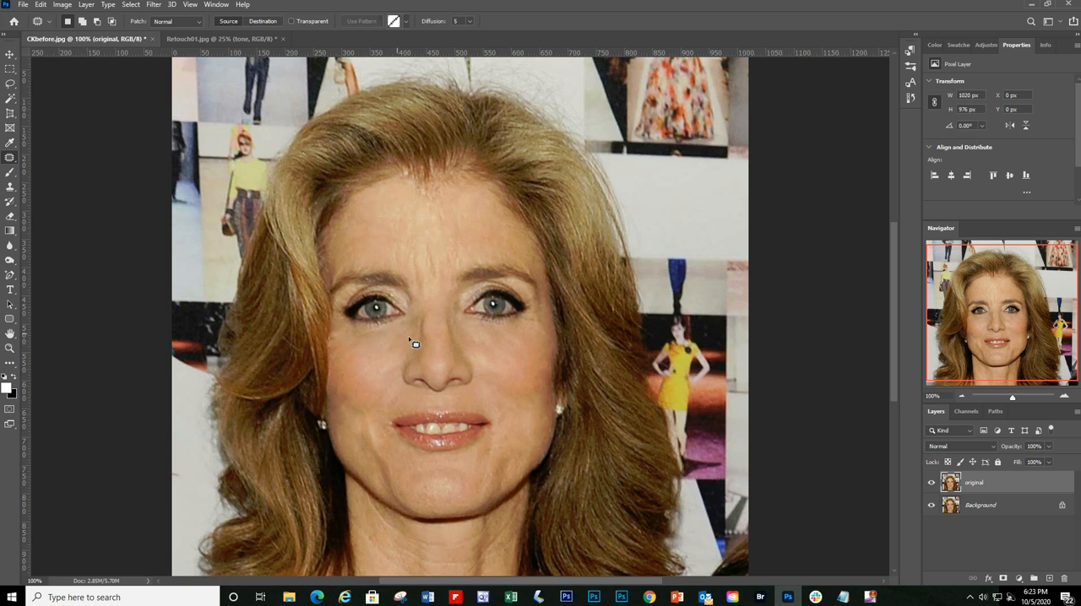
pyautogui.moveTo(422, 319)
pyautogui.mouseDown()
pyautogui.moveTo(422, 350)
pyautogui.moveTo(430, 321)
pyautogui.moveTo(372, 350)
pyautogui.mouseUp()
pyautogui.hotkey('ctrl', 'd')
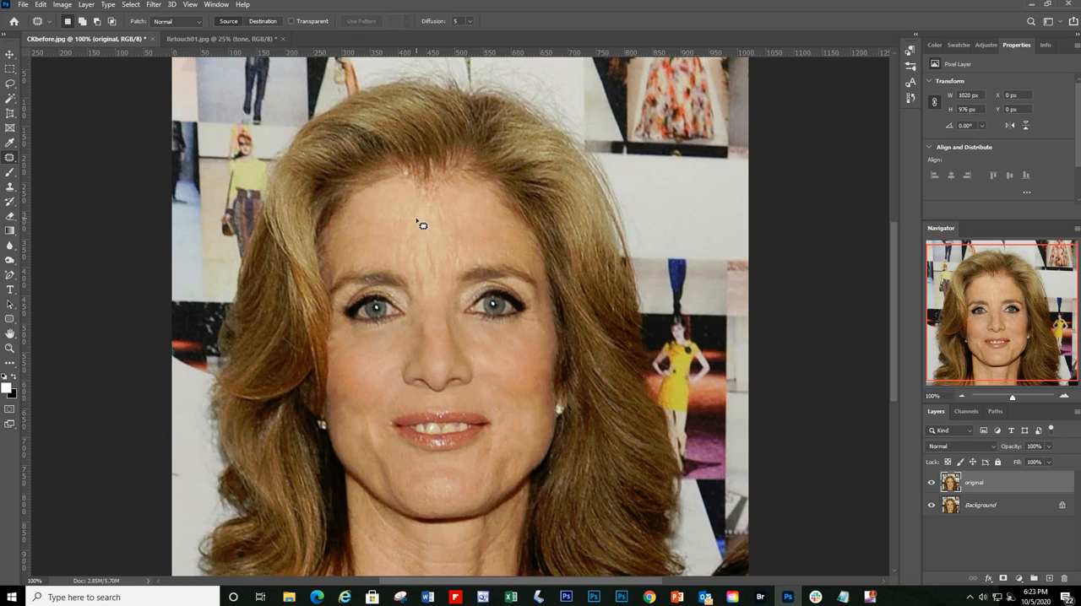
# Step: Try to patch the vertical frown lines between the brows, outlined about 49 by 138 px, with skin from the nose, and undo it
pyautogui.moveTo(422, 226)
pyautogui.mouseDown()
pyautogui.moveTo(414, 274)
pyautogui.moveTo(429, 289)
pyautogui.moveTo(438, 222)
pyautogui.moveTo(423, 215)
pyautogui.moveTo(435, 346)
pyautogui.mouseUp()
pyautogui.hotkey('ctrl', 'd')
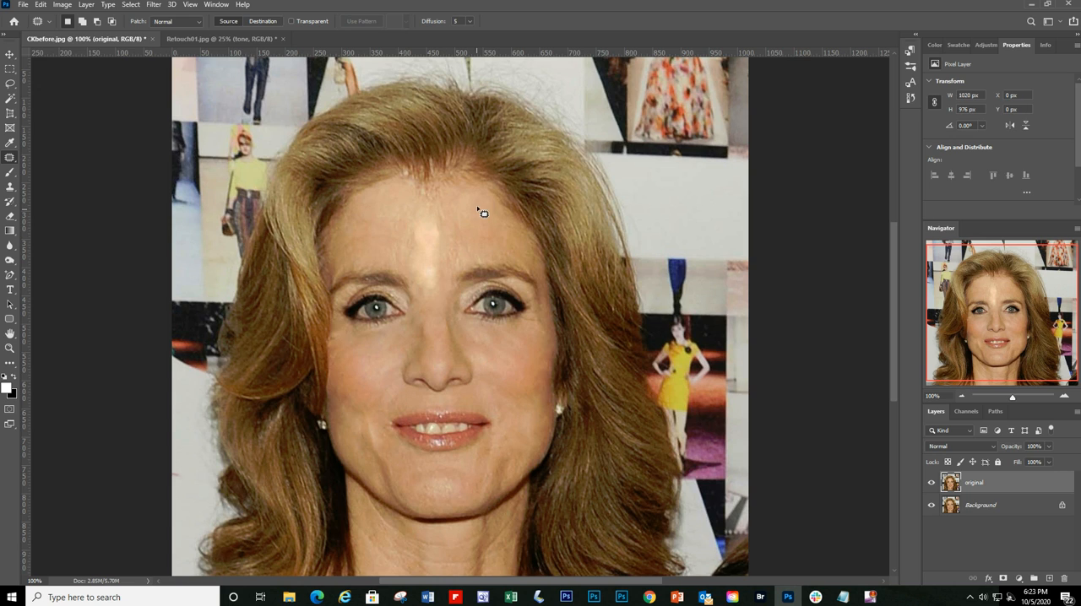
pyautogui.moveTo(478, 209)
pyautogui.mouseDown()
pyautogui.moveTo(457, 231)
pyautogui.moveTo(475, 207)
pyautogui.mouseUp()
pyautogui.hotkey('ctrl', 'z')
pyautogui.hotkey('ctrl', 'z')
pyautogui.hotkey('ctrl', 'z')
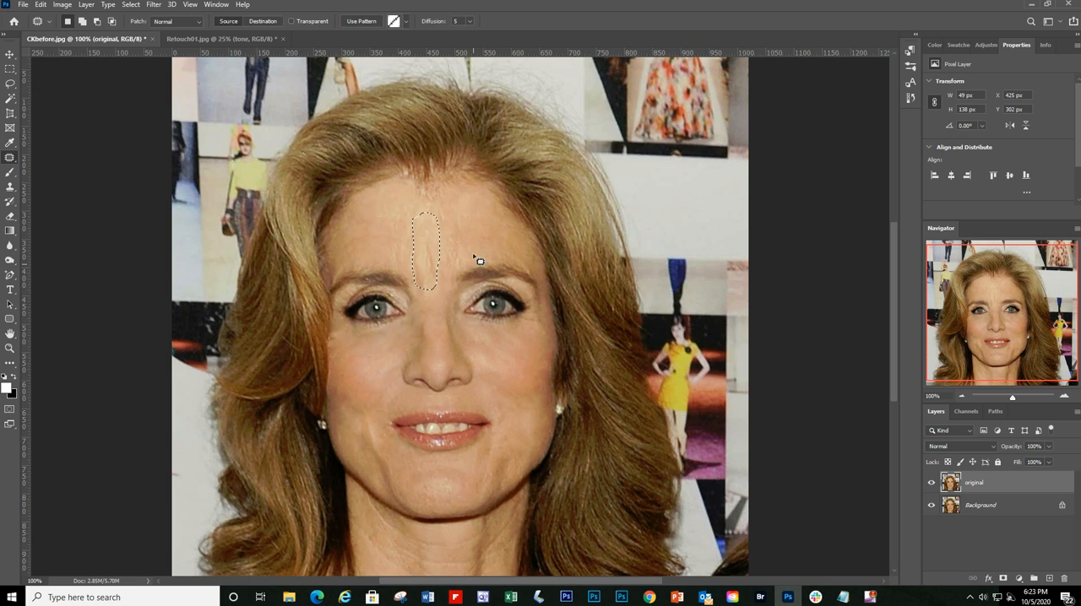
# Step: Patch the vertical frown lines above and between the brows with clean neighbouring forehead skin
pyautogui.hotkey('ctrl', 'd')
pyautogui.moveTo(424, 245)
pyautogui.mouseDown()
pyautogui.moveTo(440, 279)
pyautogui.moveTo(430, 241)
pyautogui.moveTo(456, 235)
pyautogui.moveTo(395, 218)
pyautogui.moveTo(390, 253)
pyautogui.moveTo(406, 250)
pyautogui.moveTo(410, 213)
pyautogui.mouseUp()
pyautogui.click(457, 236)
pyautogui.moveTo(410, 247)
pyautogui.mouseDown()
pyautogui.moveTo(437, 301)
pyautogui.moveTo(429, 272)
pyautogui.moveTo(429, 318)
pyautogui.moveTo(426, 307)
pyautogui.mouseUp()
pyautogui.click(487, 268)
pyautogui.moveTo(453, 230)
pyautogui.mouseDown()
pyautogui.moveTo(445, 275)
pyautogui.moveTo(461, 252)
pyautogui.moveTo(455, 219)
pyautogui.mouseUp()
pyautogui.click(485, 226)
# Step: Patch the creases on the neck, including a diagonal one outlined about 94 by 89 px, with clean neighbouring neck skin
pyautogui.scroll(-3, 515, 358)
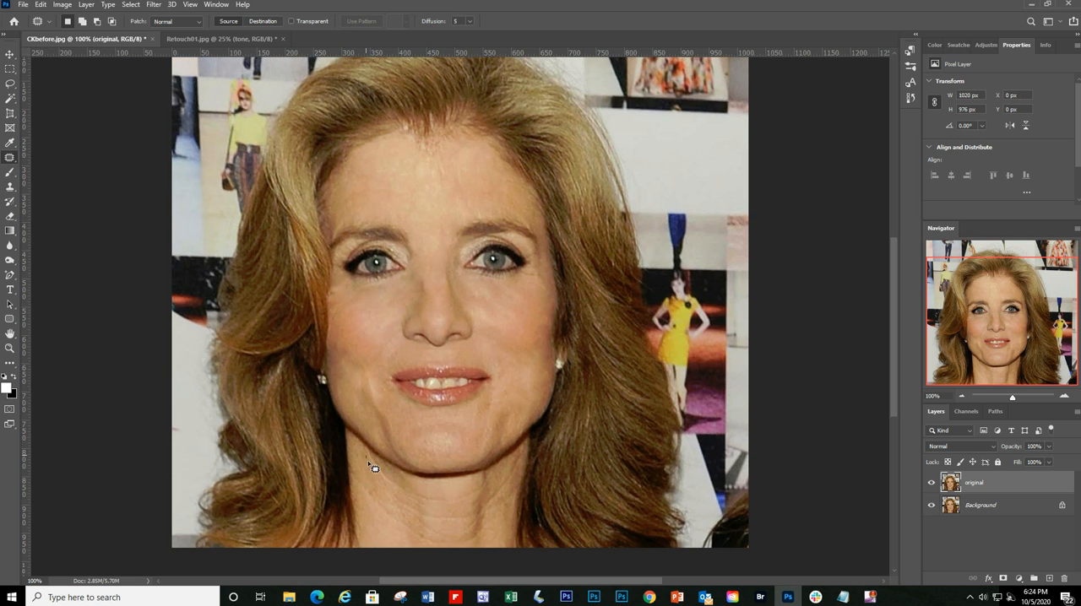
pyautogui.moveTo(368, 464)
pyautogui.mouseDown()
pyautogui.moveTo(419, 504)
pyautogui.moveTo(370, 460)
pyautogui.mouseUp()
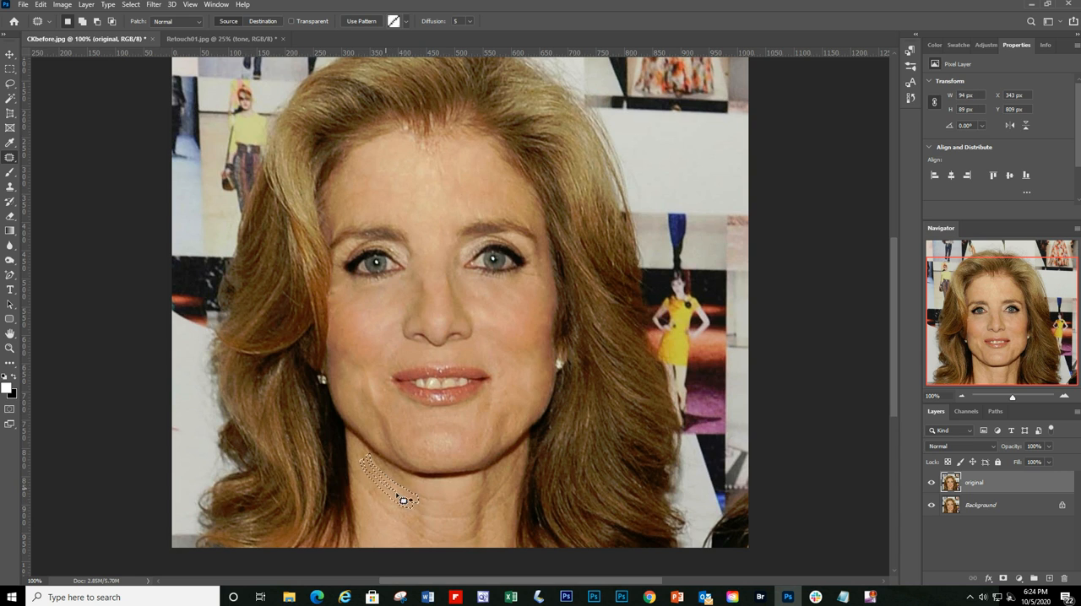
pyautogui.hotkey('ctrl', 'd')
pyautogui.moveTo(425, 503)
pyautogui.mouseDown()
pyautogui.moveTo(471, 503)
pyautogui.moveTo(477, 485)
pyautogui.moveTo(430, 495)
pyautogui.moveTo(446, 487)
pyautogui.moveTo(449, 510)
pyautogui.moveTo(470, 523)
pyautogui.moveTo(472, 513)
pyautogui.moveTo(425, 515)
pyautogui.moveTo(478, 496)
pyautogui.moveTo(457, 493)
pyautogui.mouseUp()
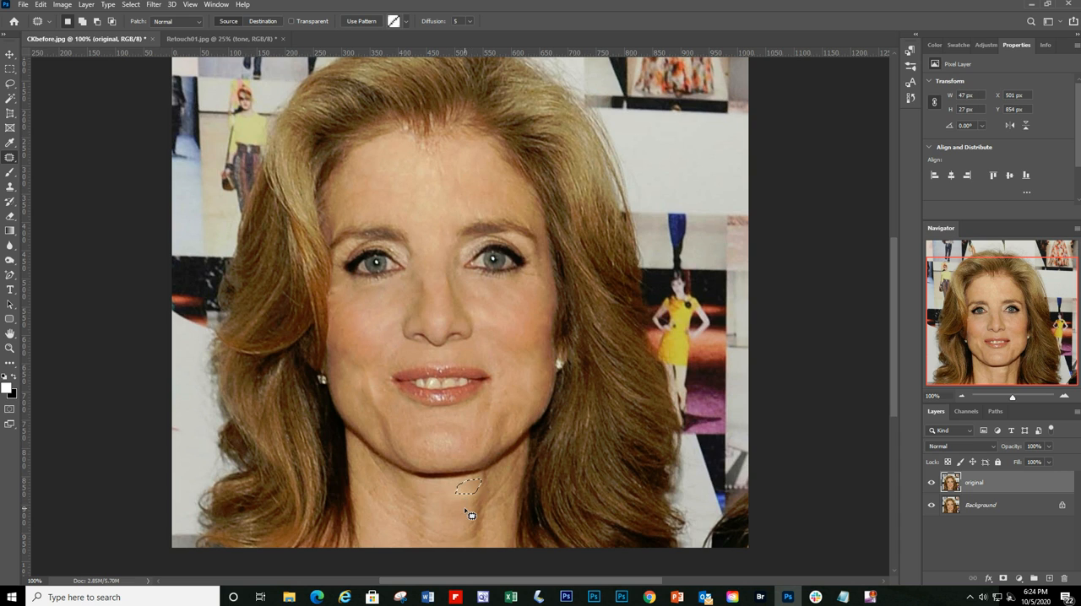
pyautogui.click(471, 514)
pyautogui.moveTo(415, 503)
pyautogui.mouseDown()
pyautogui.moveTo(433, 500)
pyautogui.moveTo(457, 549)
pyautogui.moveTo(459, 522)
pyautogui.moveTo(451, 552)
pyautogui.moveTo(465, 543)
pyautogui.moveTo(459, 533)
pyautogui.mouseUp()
# Step: Patch the uneven area on the upper forehead near the hairline with adjacent skin and deselect
pyautogui.scroll(1, 503, 304)
pyautogui.moveTo(454, 194)
pyautogui.mouseDown()
pyautogui.moveTo(487, 235)
pyautogui.moveTo(473, 199)
pyautogui.moveTo(461, 222)
pyautogui.moveTo(483, 176)
pyautogui.mouseUp()
pyautogui.hotkey('ctrl', 'd')
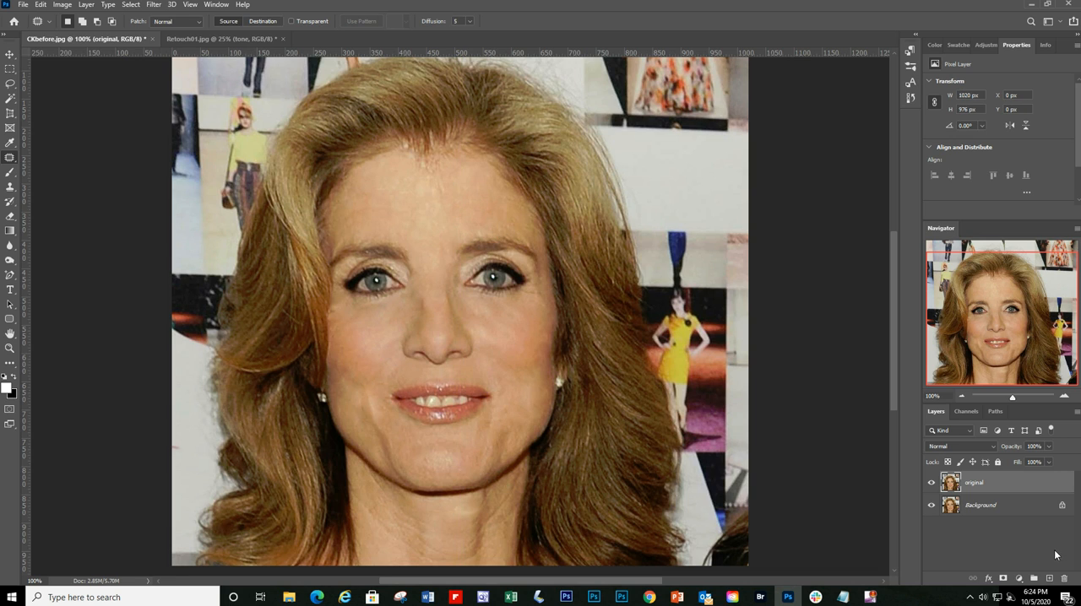
# Step: Select the entire Background layer of CKbefore.jpg and copy it
pyautogui.click(1030, 511)
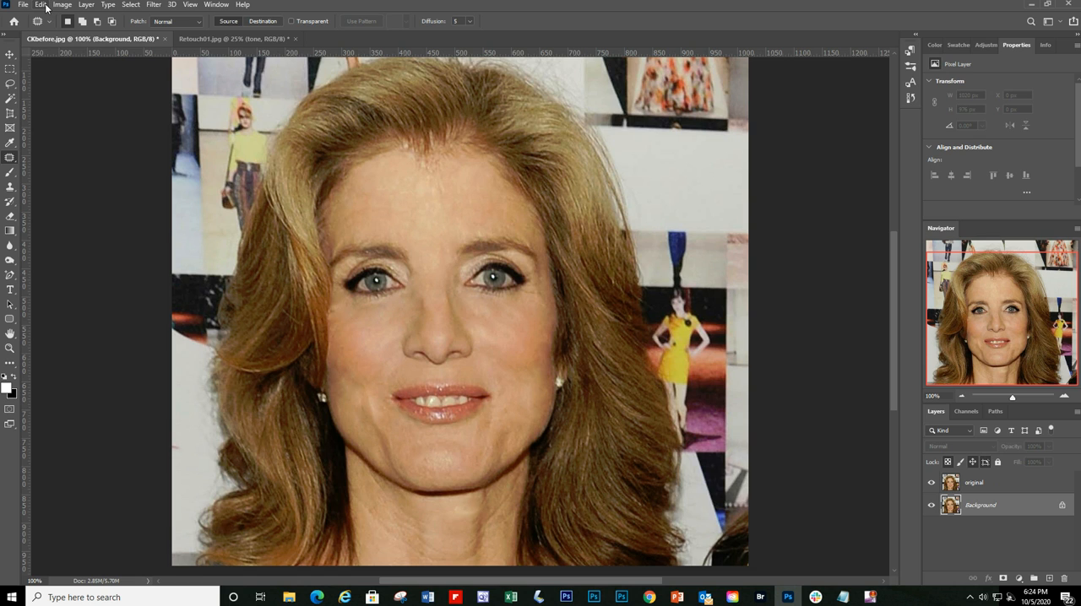
pyautogui.click(131, 4)
pyautogui.click(142, 20)
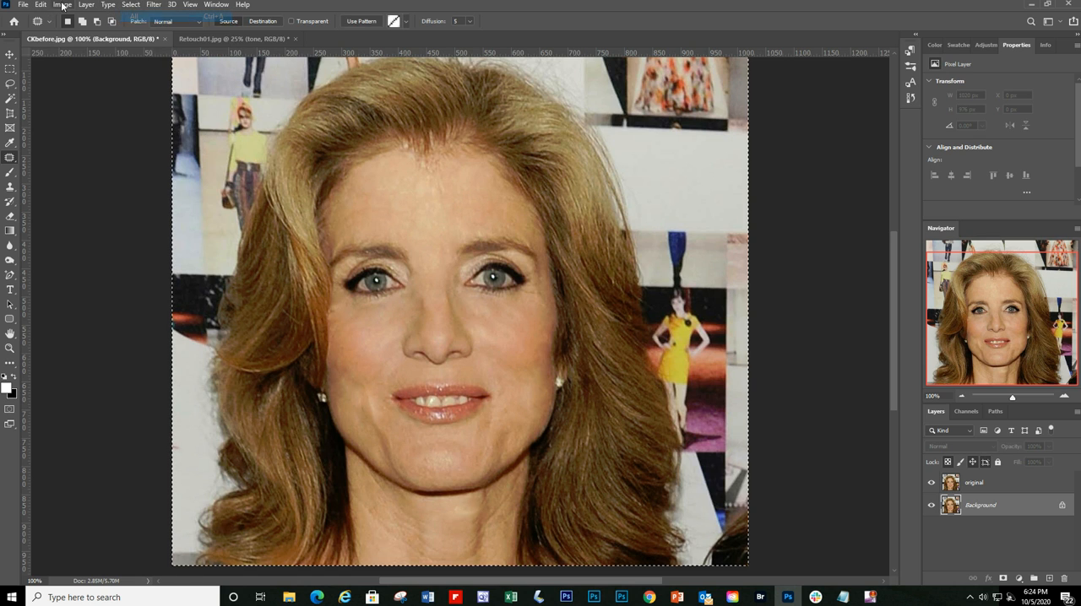
pyautogui.click(40, 4)
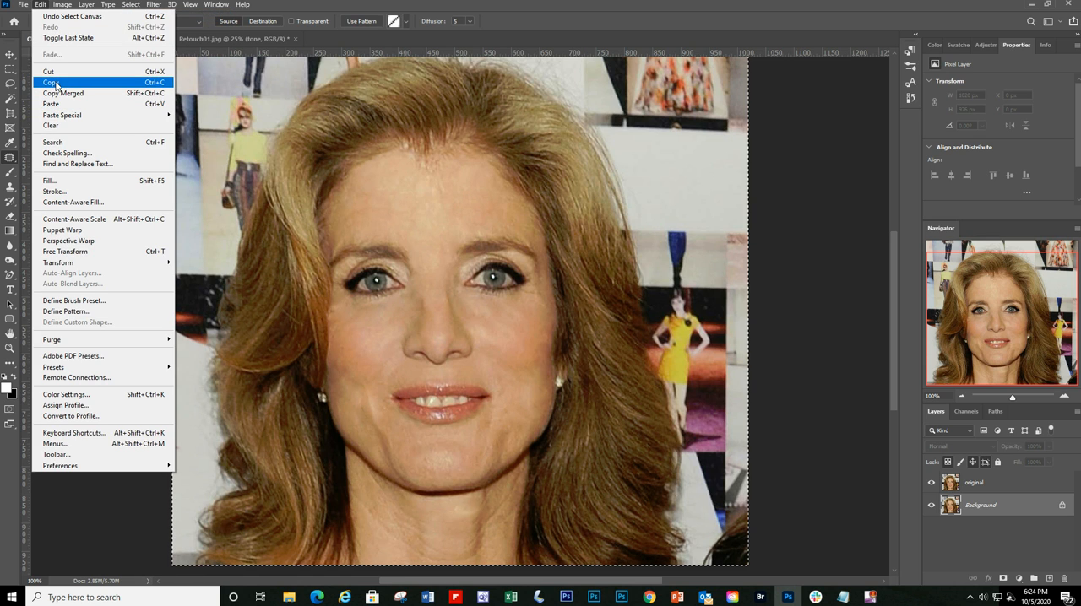
pyautogui.click(56, 84)
# Step: Create a new document from the Clipboard preset, 1020 x 976 px at 72 ppi, and paste the copied portrait into it
pyautogui.click(23, 4)
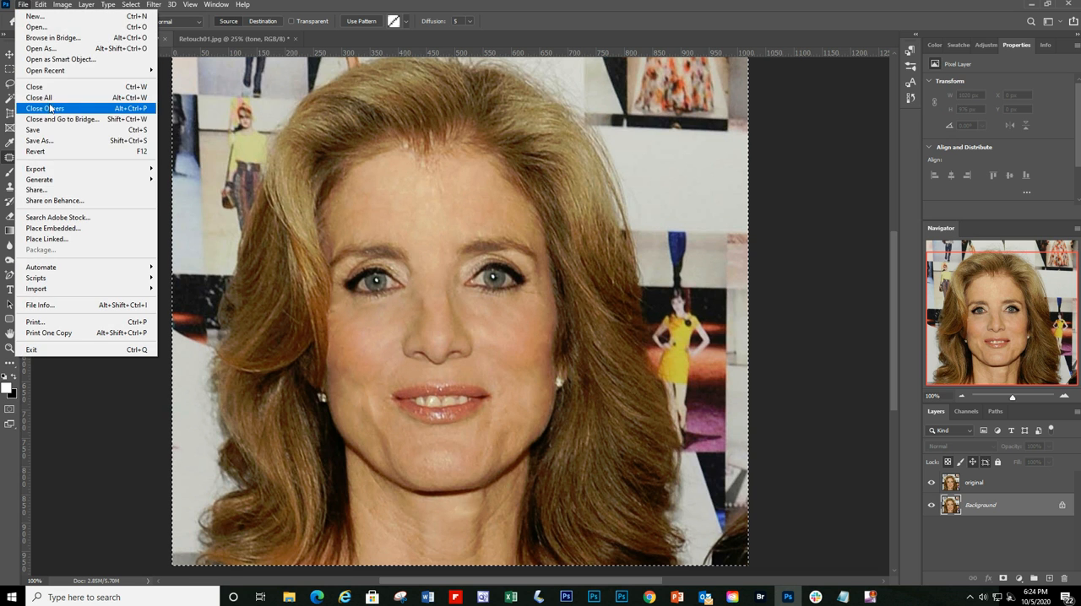
pyautogui.hotkey('ctrl', 'n')
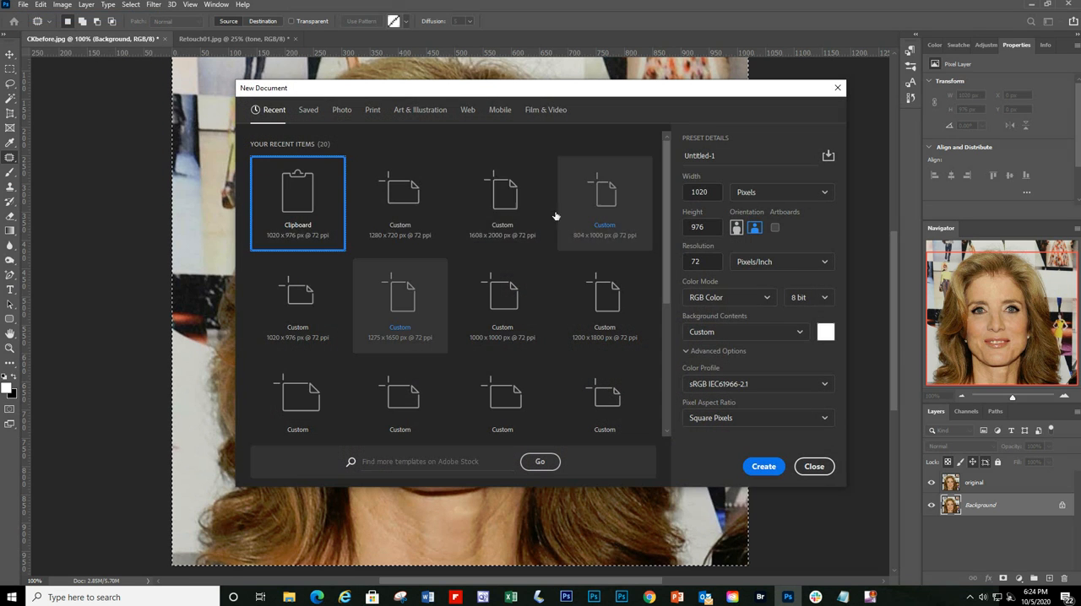
pyautogui.doubleClick(299, 203)
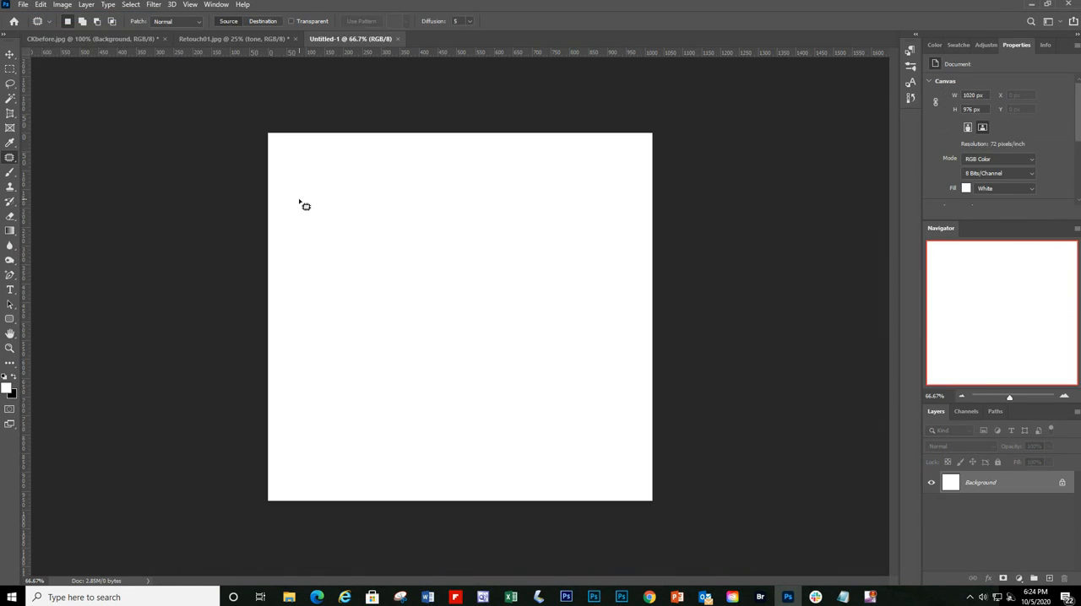
pyautogui.hotkey('ctrl', 'v')
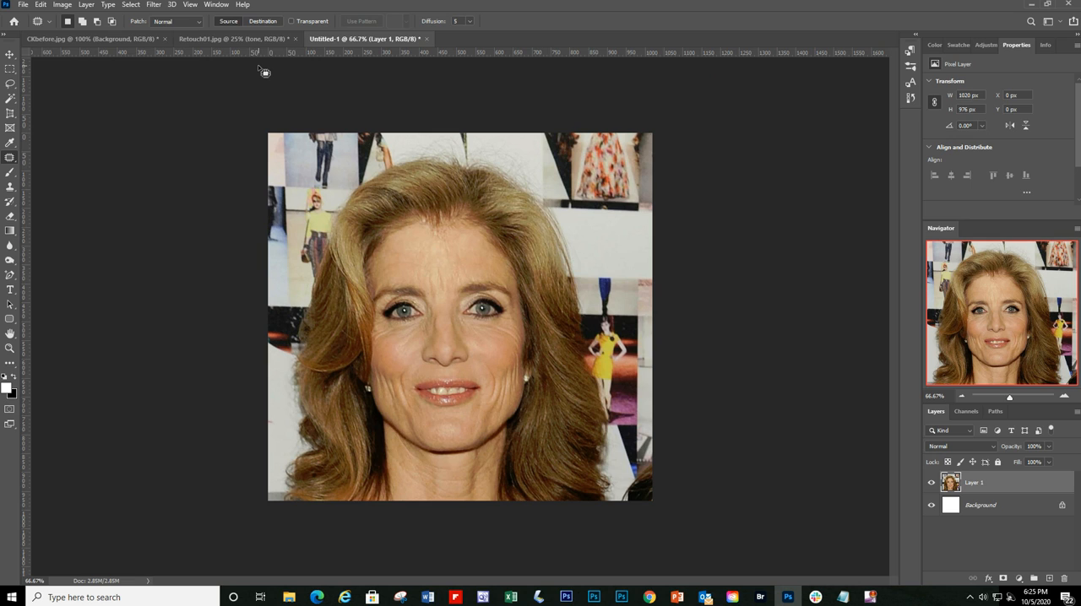
# Step: Double the canvas of the new document to 1020*2 by 976*2 pixels, anchored at the upper-left corner with the Background extension color
pyautogui.click(62, 5)
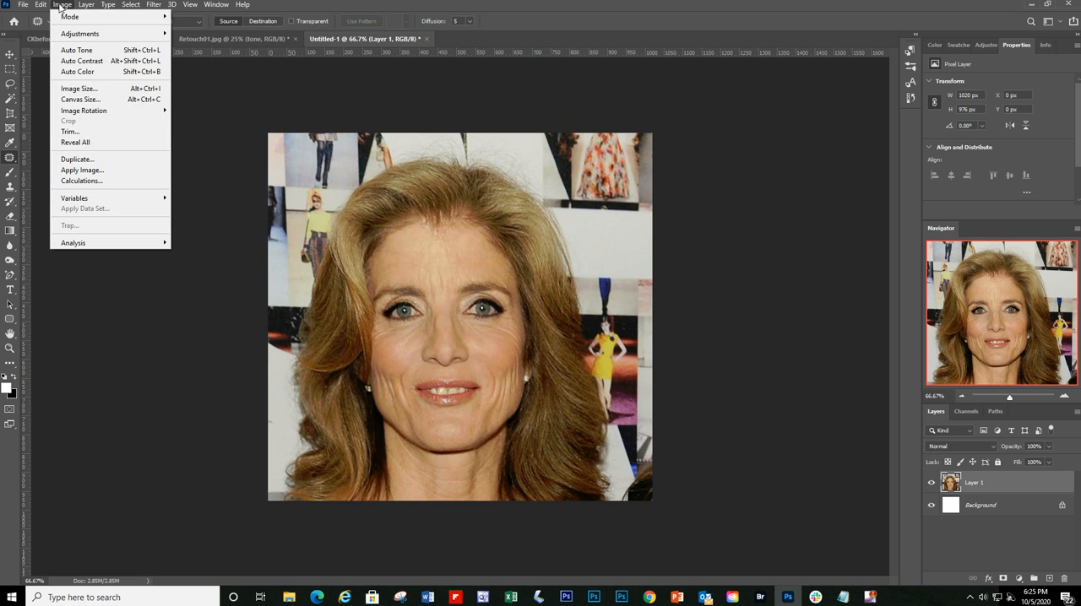
pyautogui.click(87, 98)
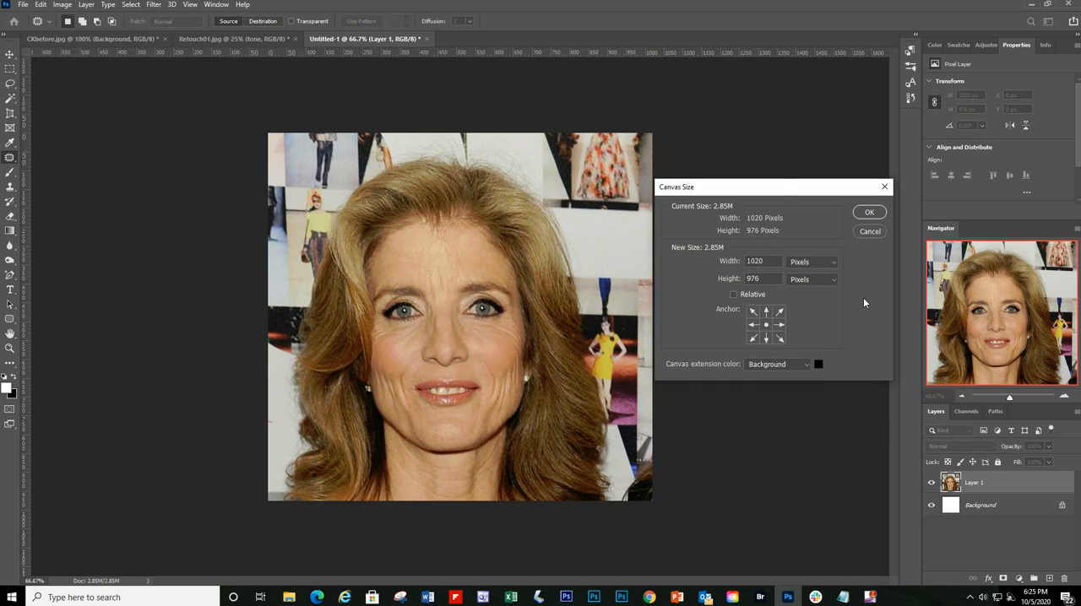
pyautogui.moveTo(781, 191); pyautogui.dragTo(805, 174)
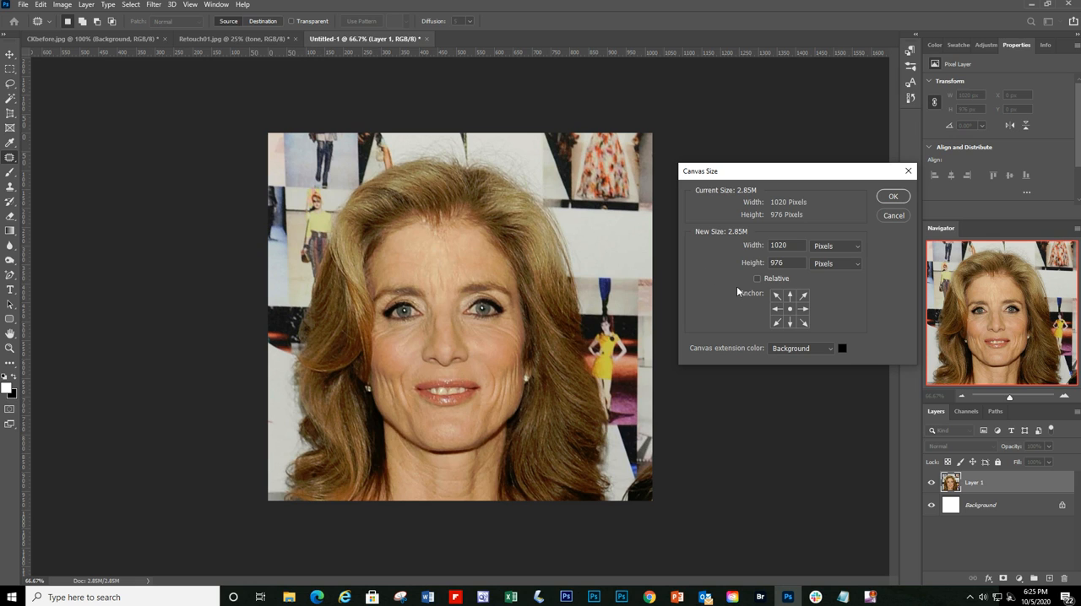
pyautogui.click(777, 309)
pyautogui.click(791, 310)
pyautogui.click(778, 296)
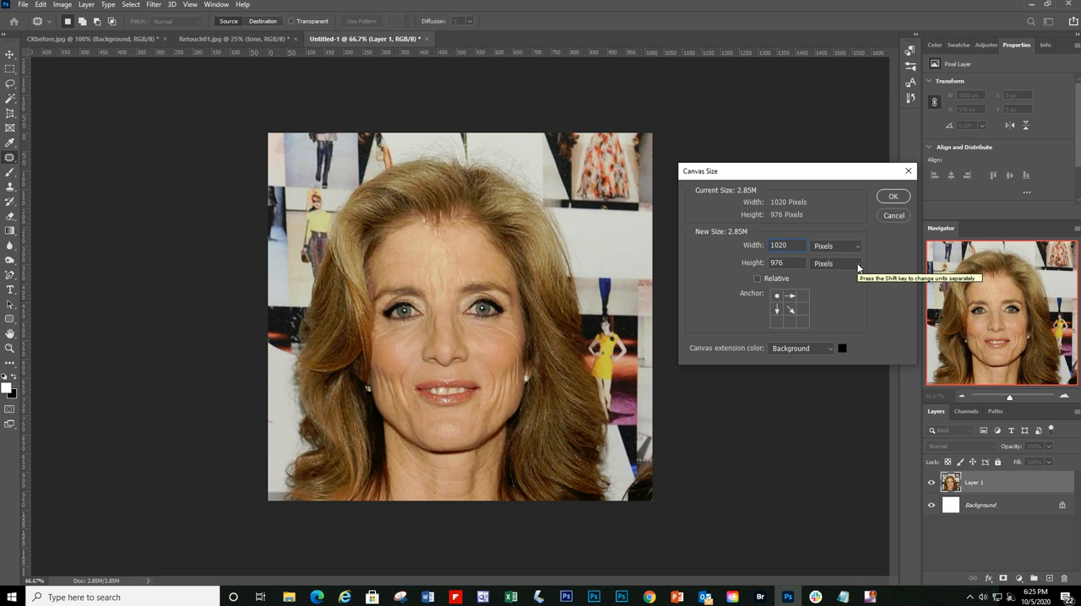
pyautogui.write('*2')
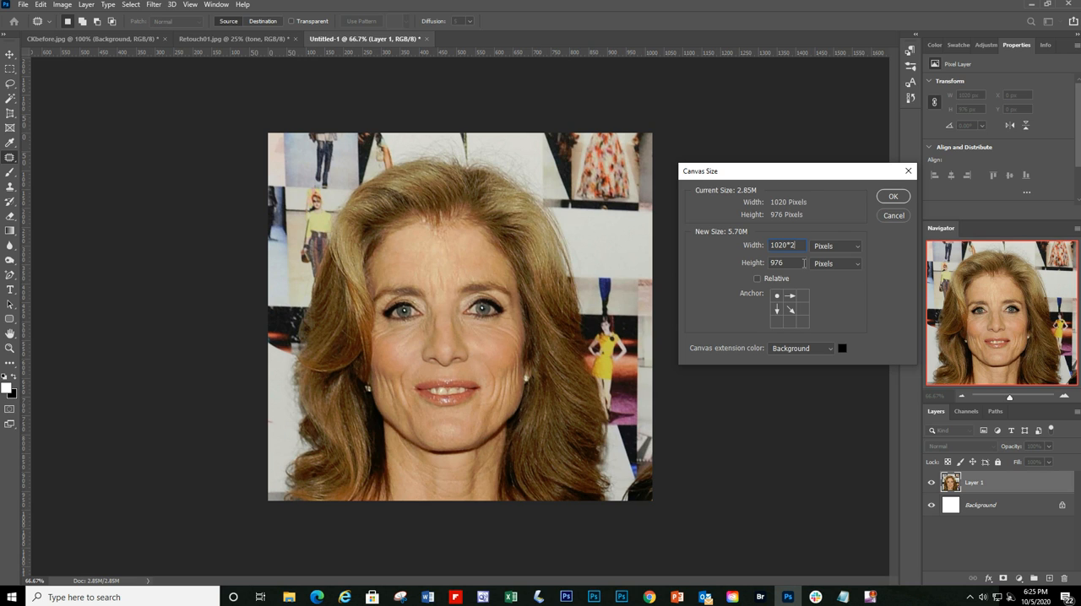
pyautogui.write('*2')
pyautogui.click(891, 197)
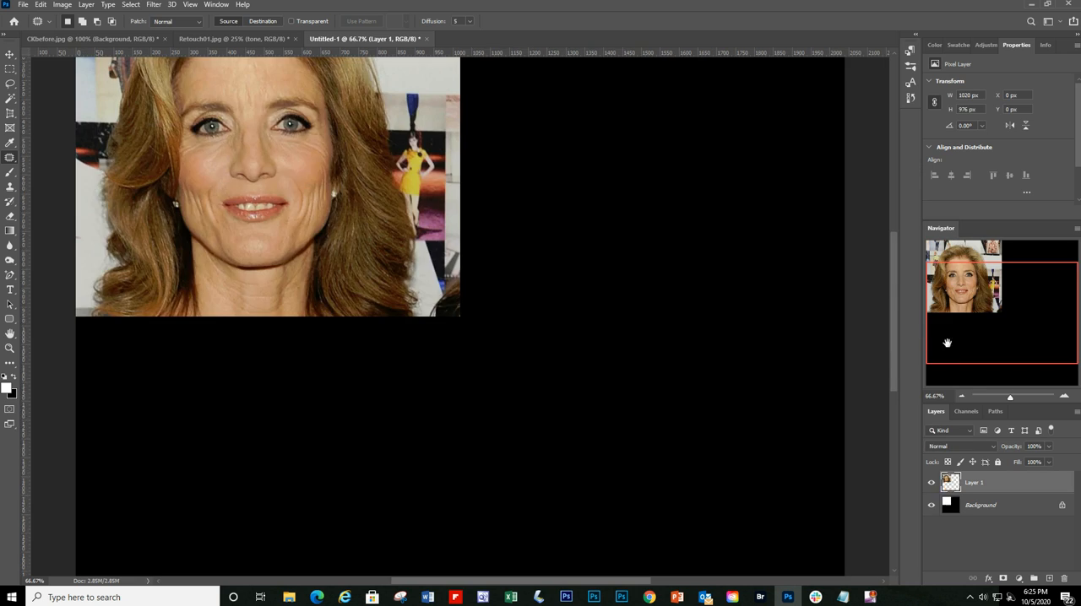
pyautogui.click(963, 397)
pyautogui.click(963, 397)
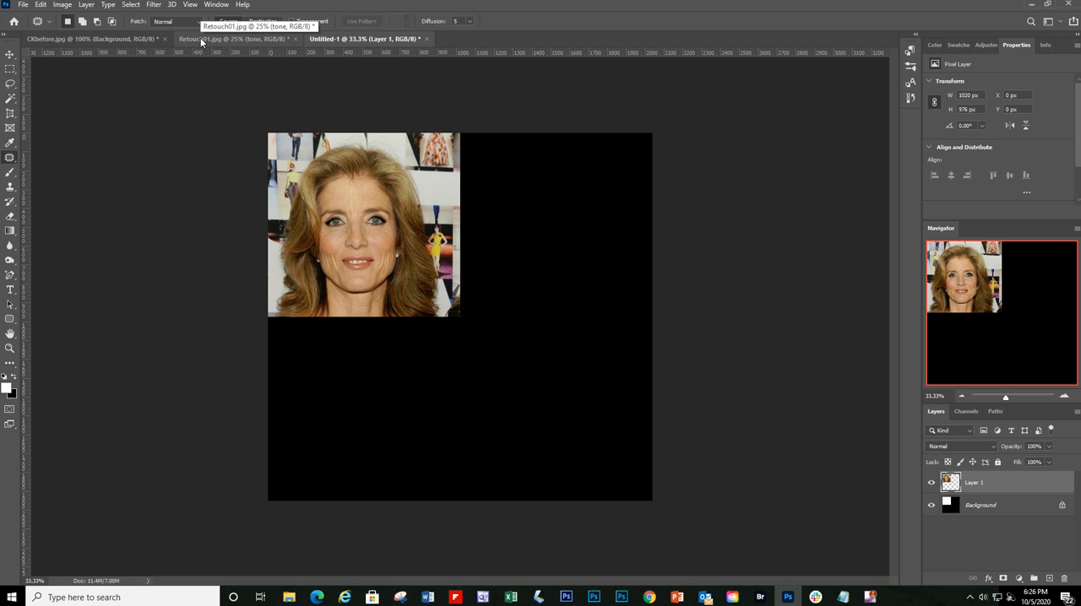
# Step: Switch to CKbefore.jpg and copy the merged visible content of the selected retouched portrait
pyautogui.click(226, 39)
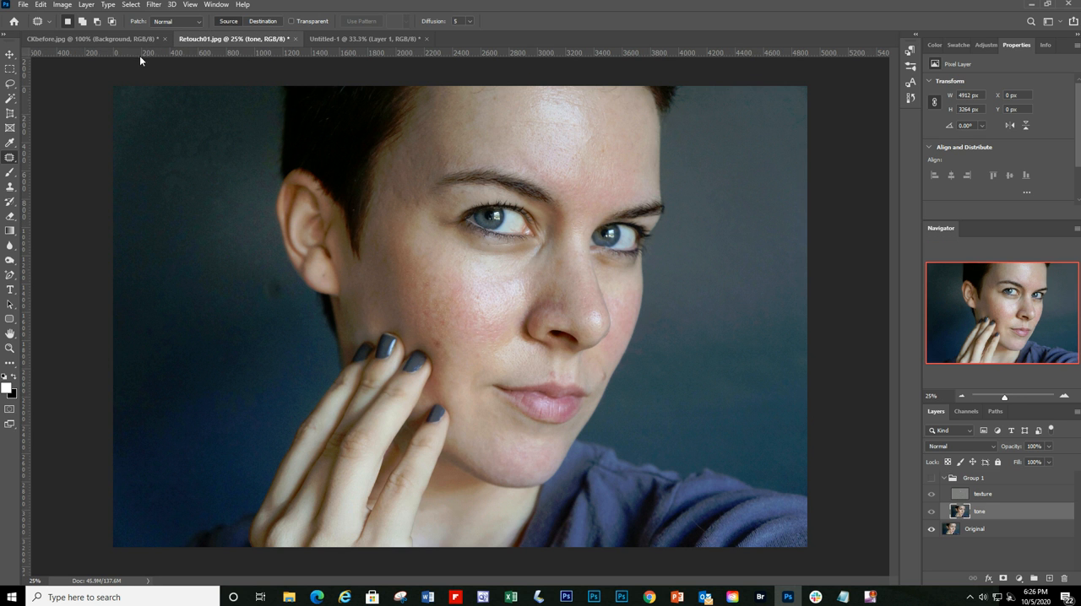
pyautogui.click(116, 36)
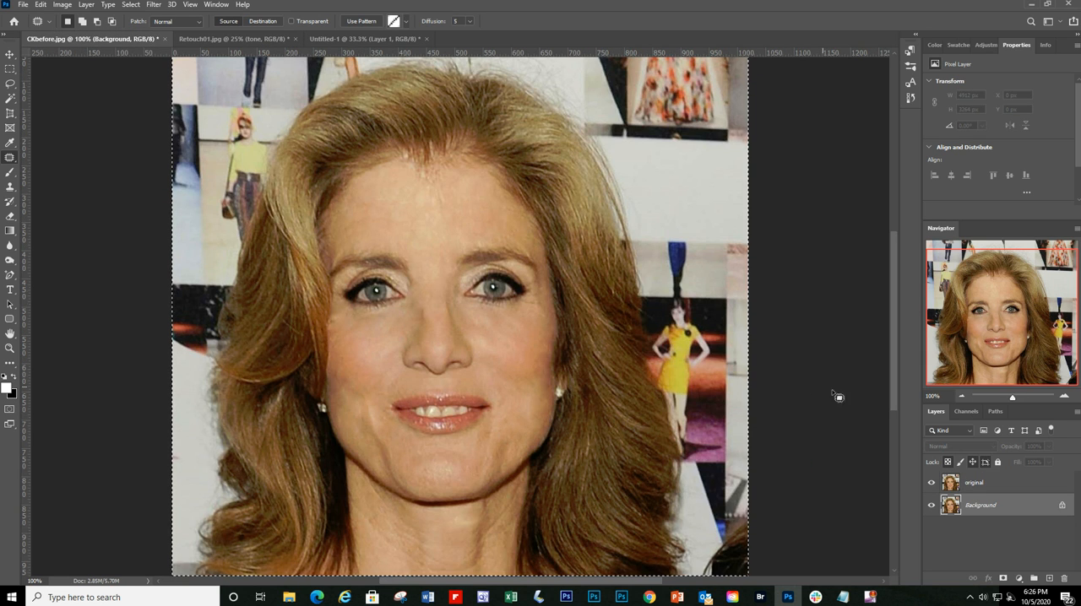
pyautogui.click(972, 398)
pyautogui.moveTo(971, 399); pyautogui.dragTo(1005, 400)
pyautogui.click(1067, 397)
pyautogui.click(1067, 397)
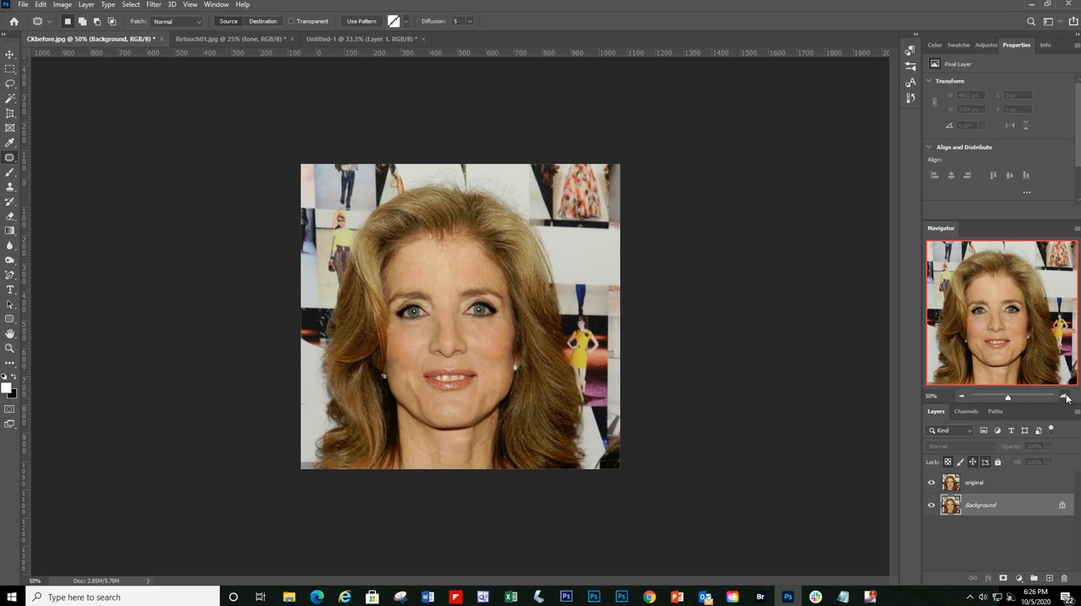
pyautogui.click(1067, 397)
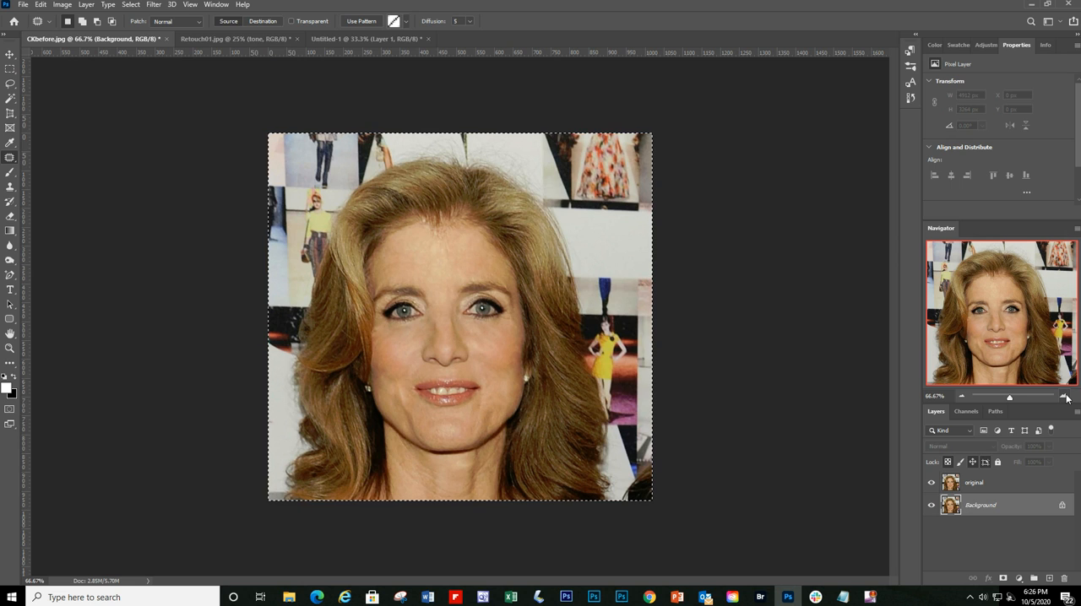
pyautogui.click(41, 4)
pyautogui.click(64, 93)
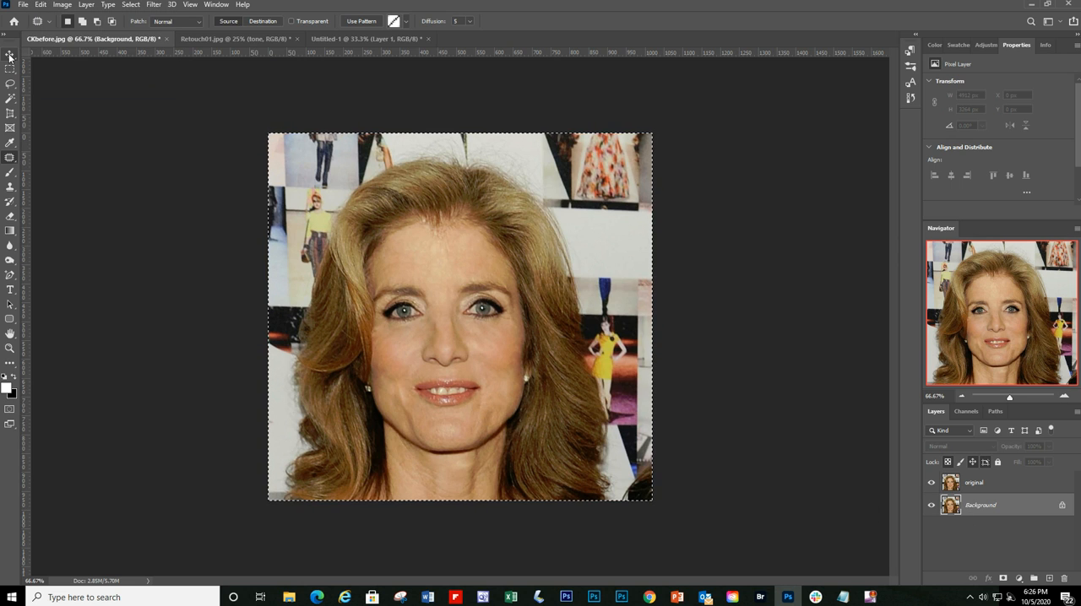
# Step: Paste the retouched portrait into Untitled-1 and move it directly beside the original, at X 1020 px and Y 0 px
pyautogui.press('v')
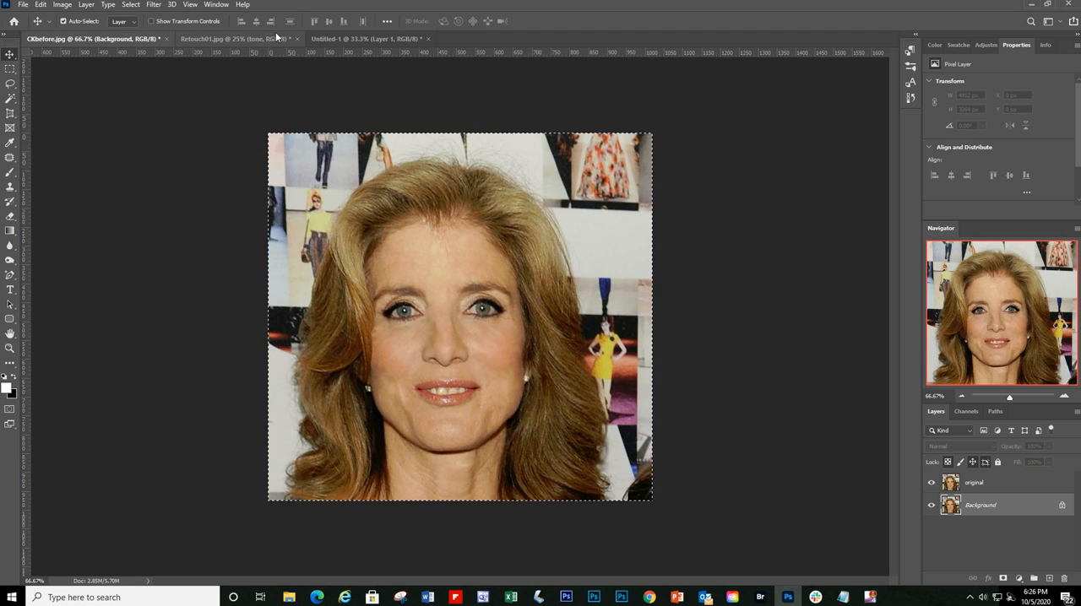
pyautogui.click(368, 39)
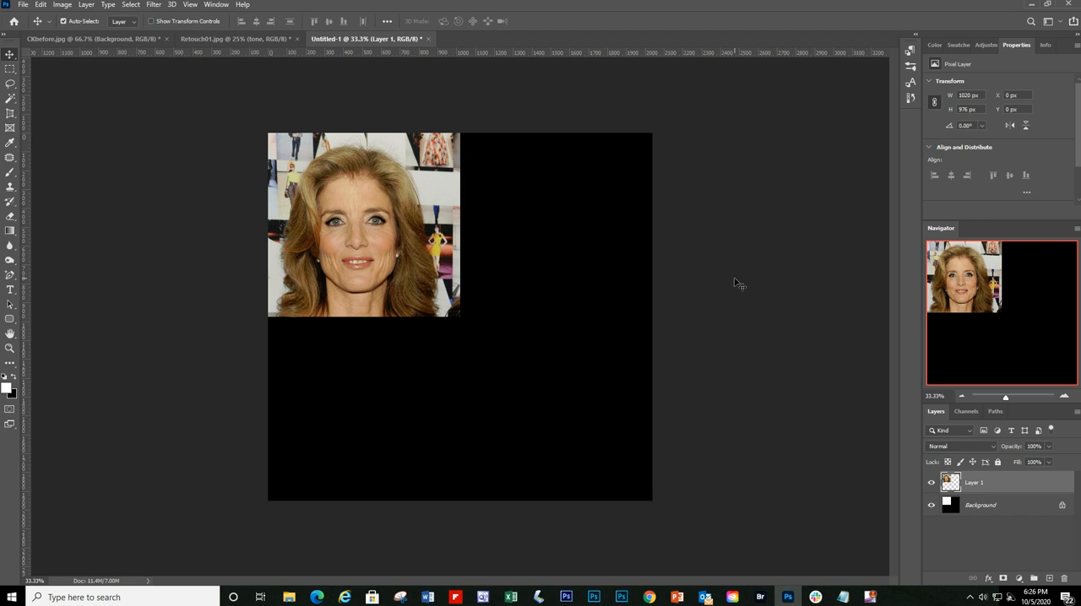
pyautogui.hotkey('ctrl', 'v')
pyautogui.moveTo(460, 327); pyautogui.dragTo(548, 225)
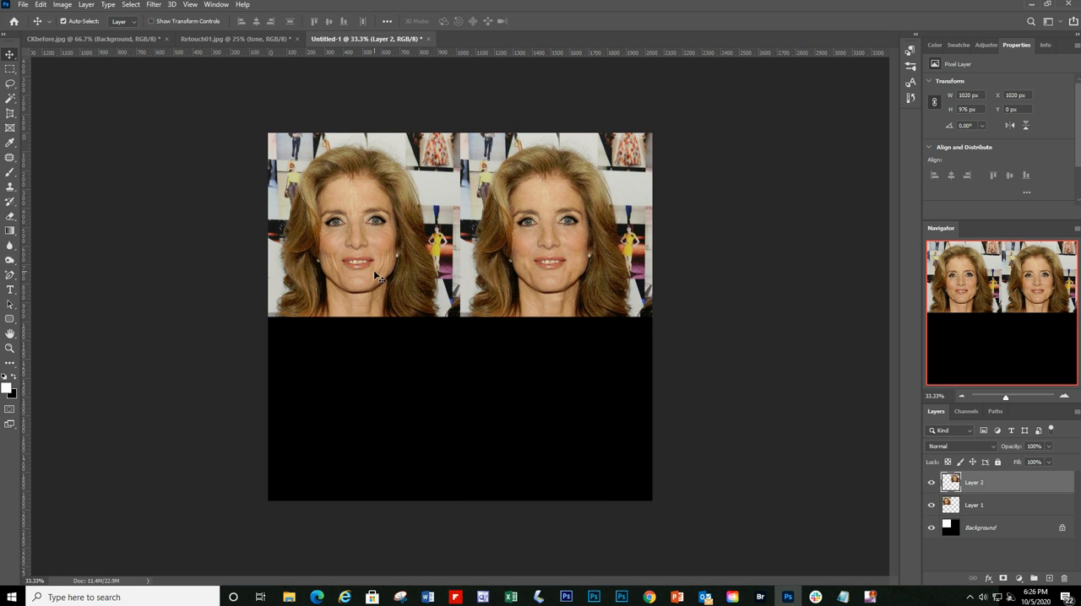
pyautogui.click(1063, 396)
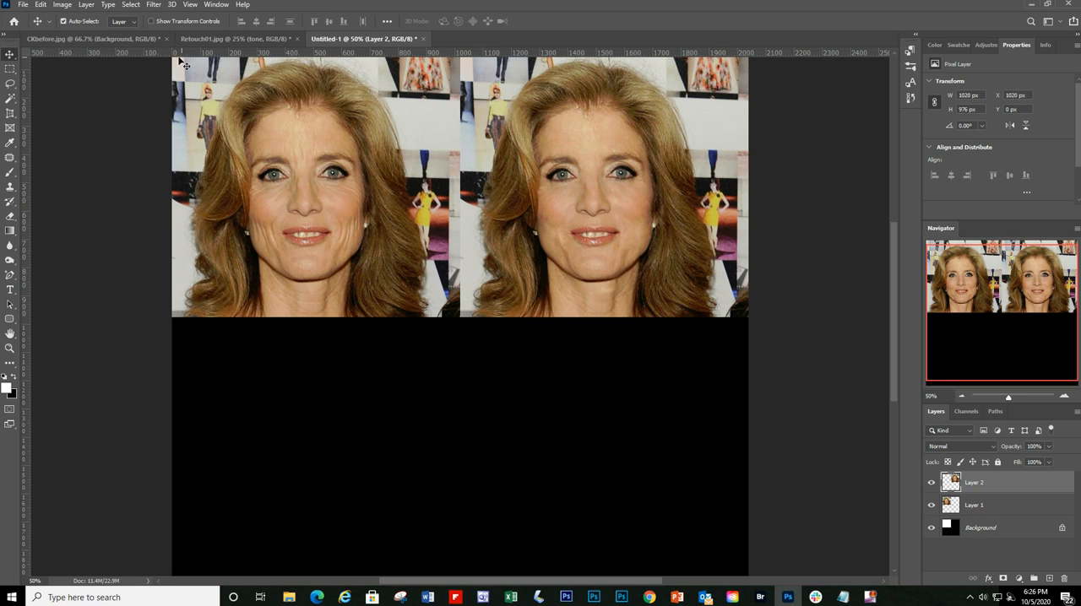
# Step: Return to CKbefore.jpg and deselect the whole-image selection
pyautogui.click(208, 38)
pyautogui.click(143, 38)
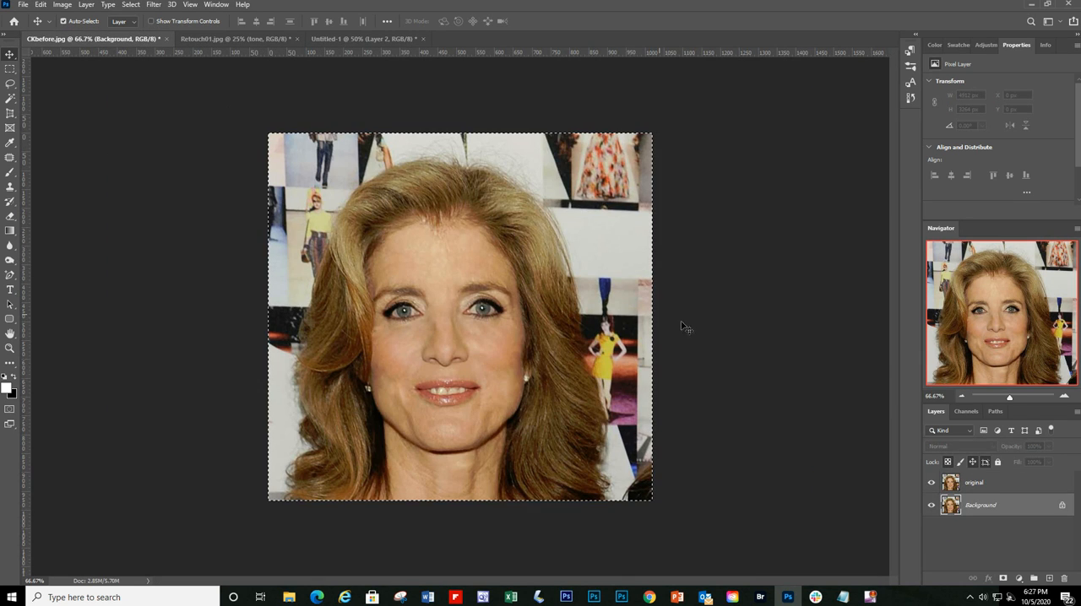
pyautogui.click(1063, 397)
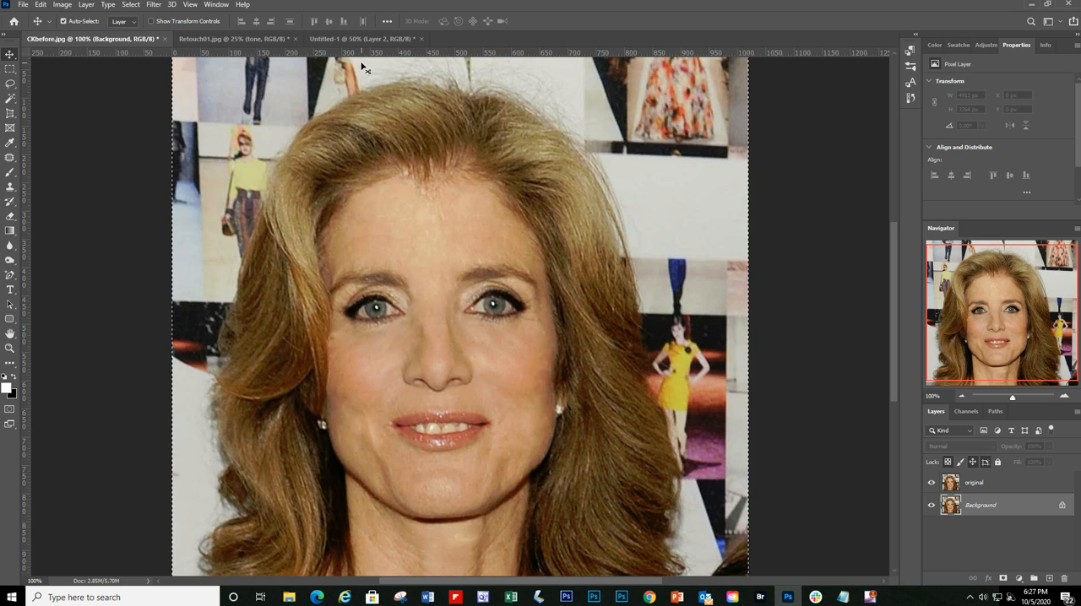
pyautogui.click(131, 4)
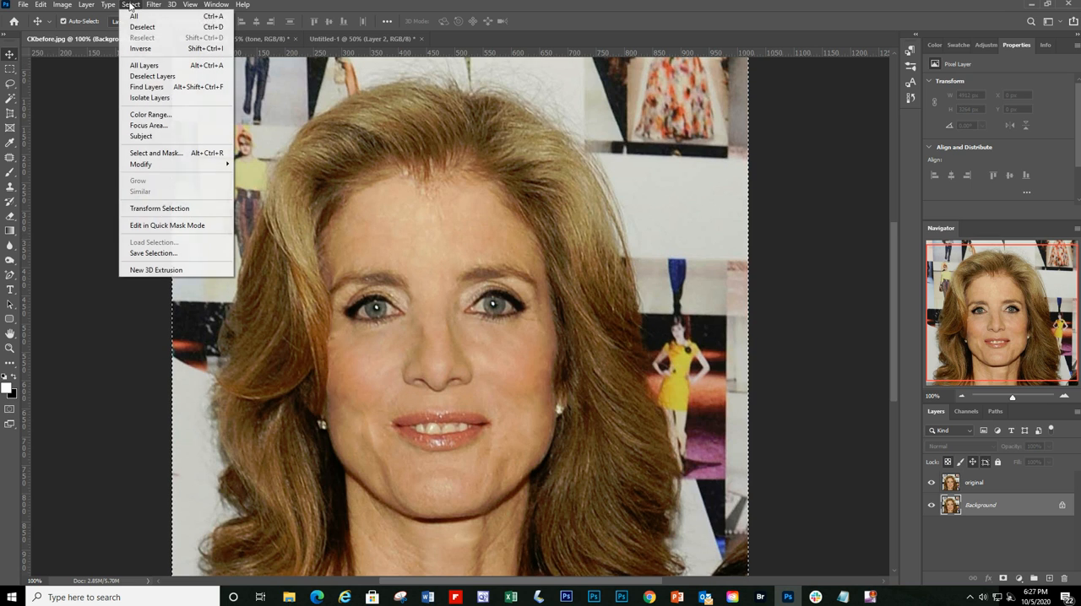
pyautogui.click(149, 35)
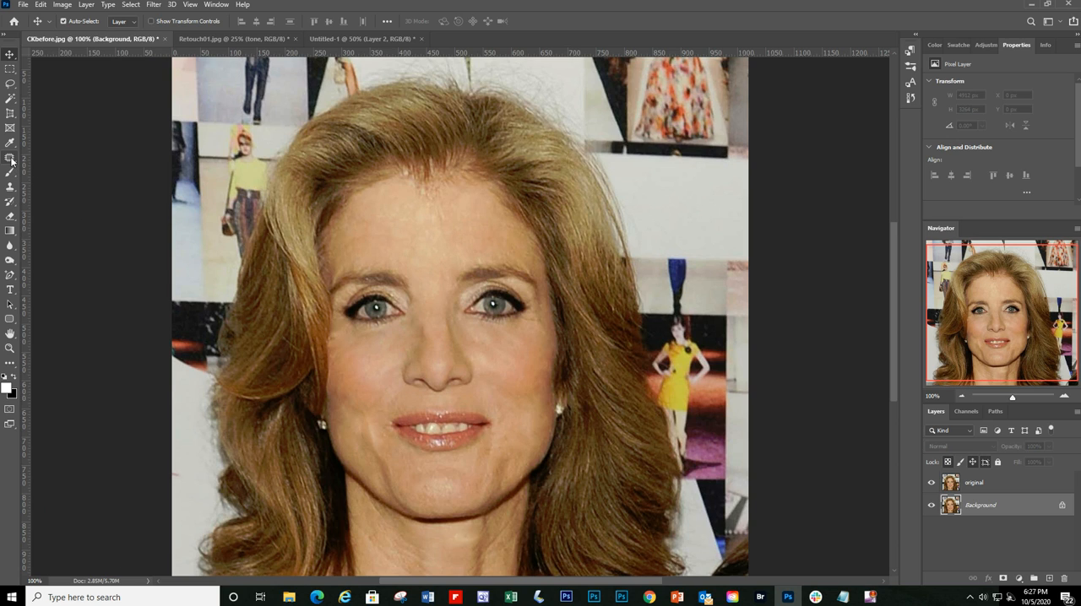
# Step: Activate the original layer and outline an area of the lower lip about 70 by 18 px with the Lasso Tool
pyautogui.click(10, 84)
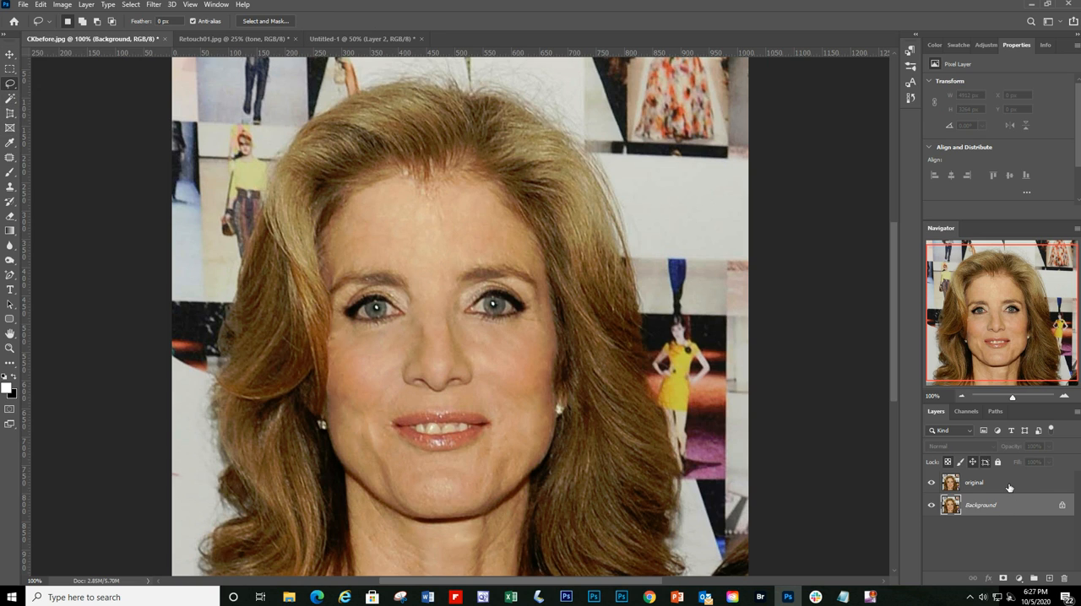
pyautogui.click(1009, 486)
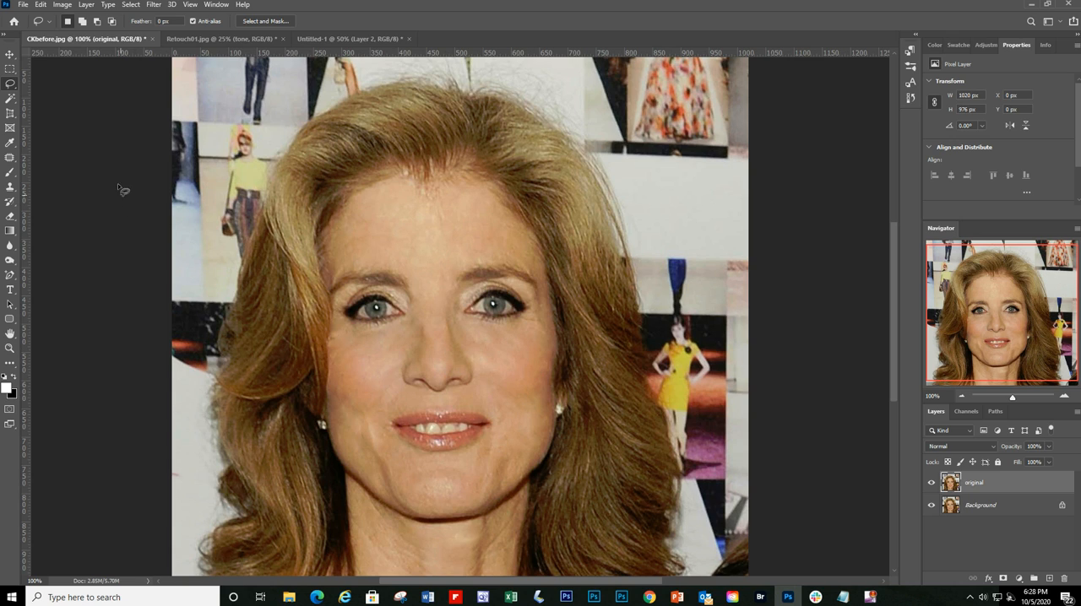
pyautogui.rightClick(10, 98)
pyautogui.click(66, 107)
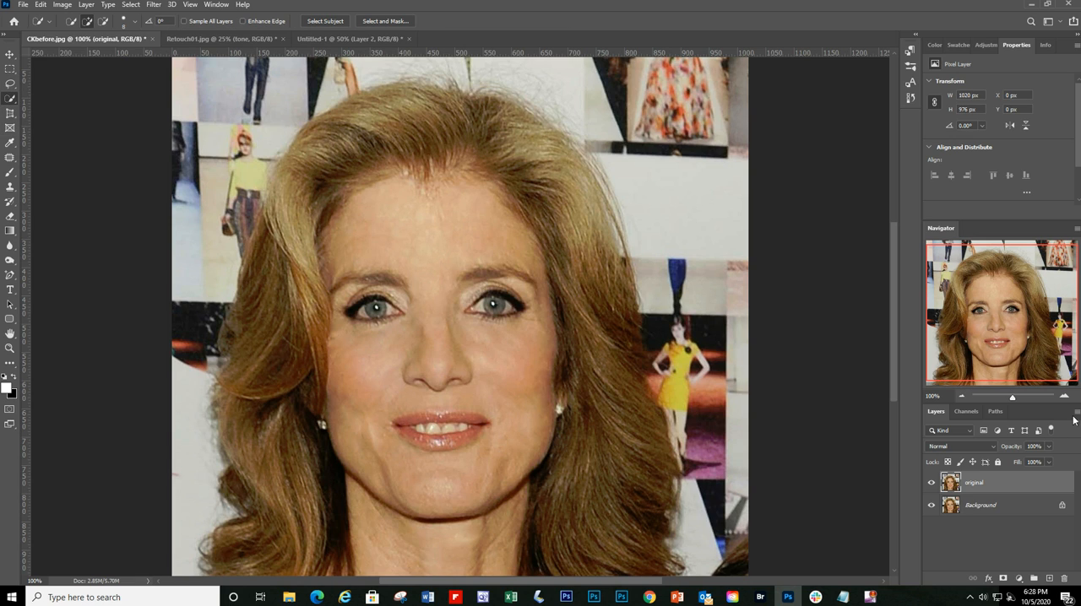
pyautogui.rightClick(10, 99)
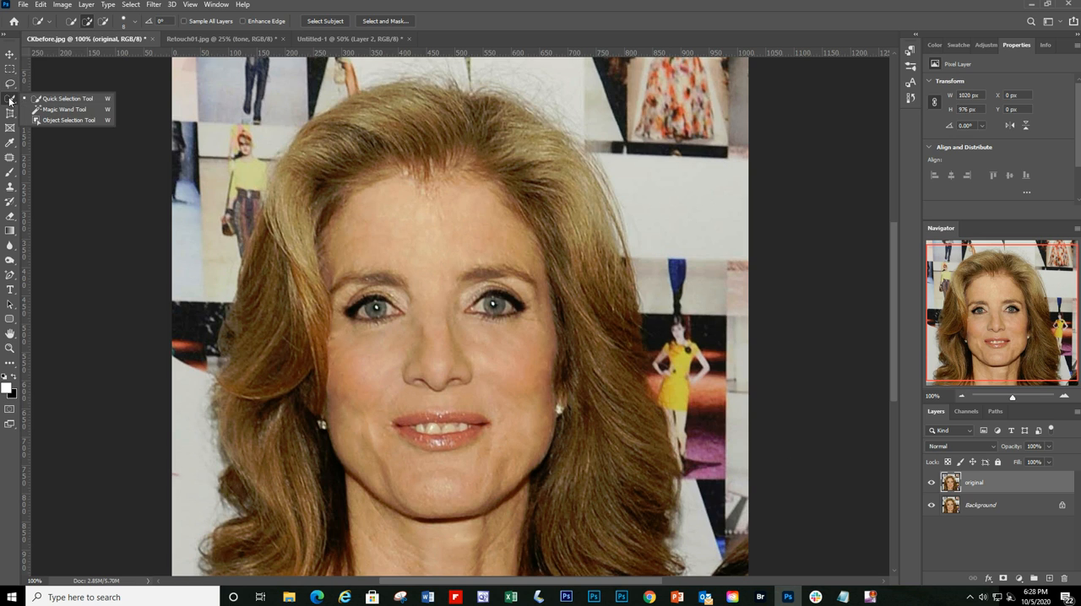
pyautogui.click(10, 83)
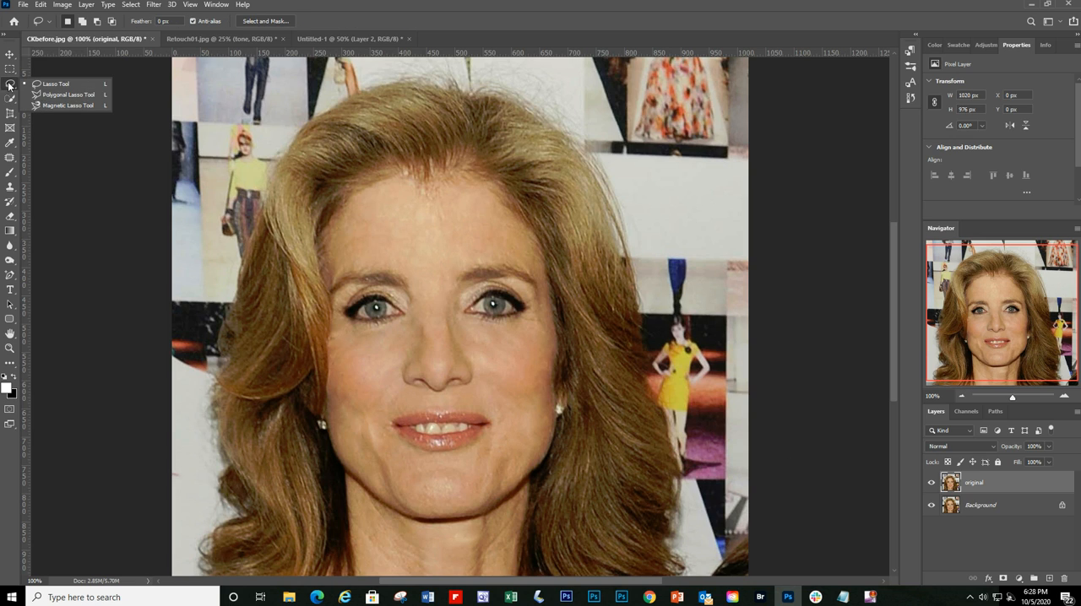
pyautogui.click(55, 85)
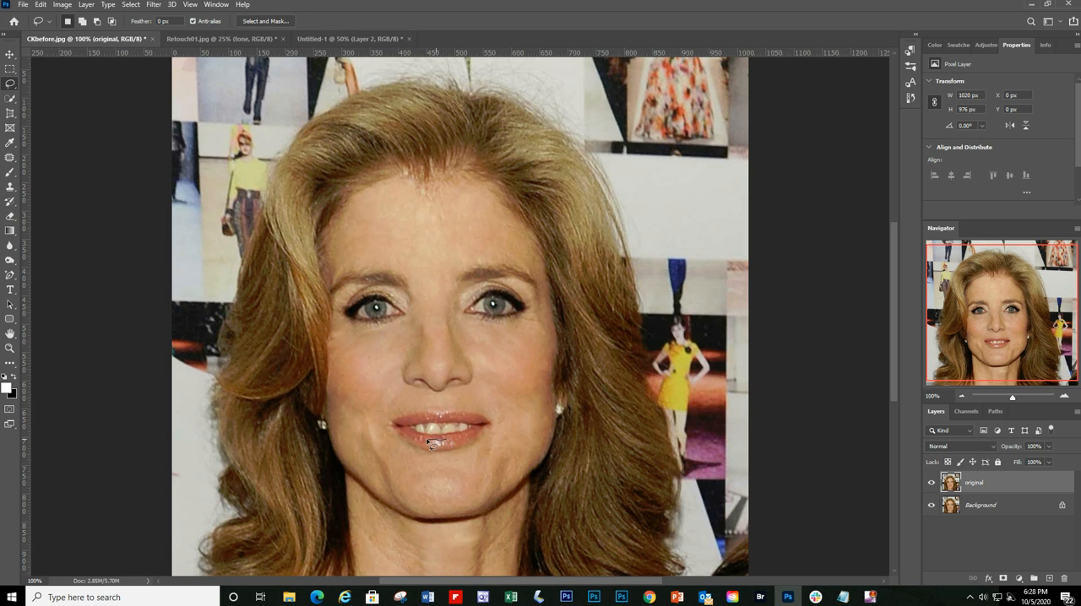
pyautogui.moveTo(428, 445)
pyautogui.mouseDown()
pyautogui.moveTo(467, 443)
pyautogui.moveTo(430, 438)
pyautogui.mouseUp()
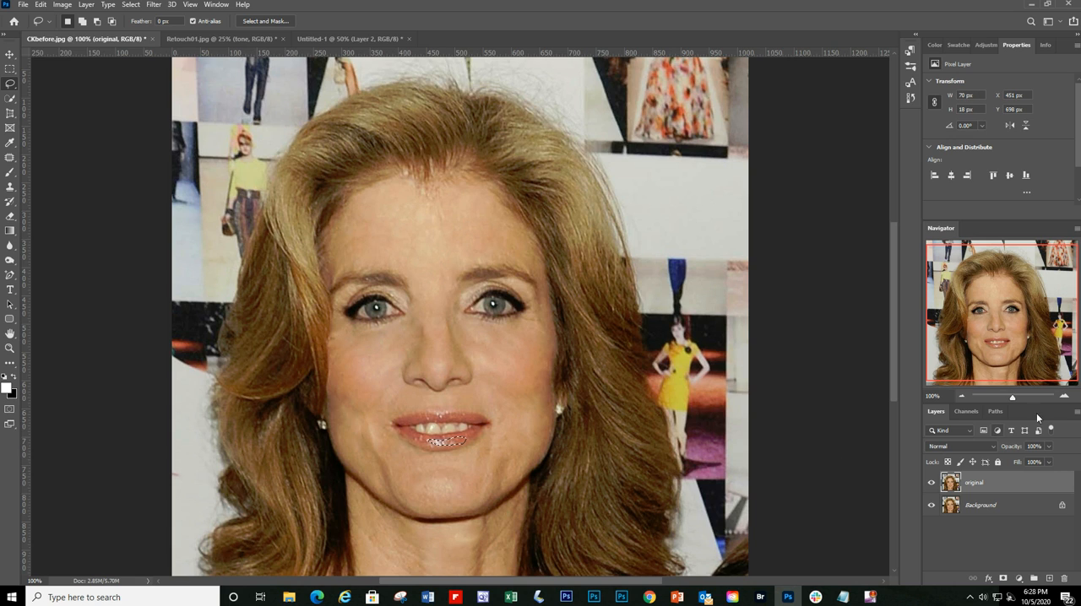
# Step: Add a dark red #781010 Solid Color fill layer from the lip selection and set its blend mode to Color
pyautogui.click(1018, 579)
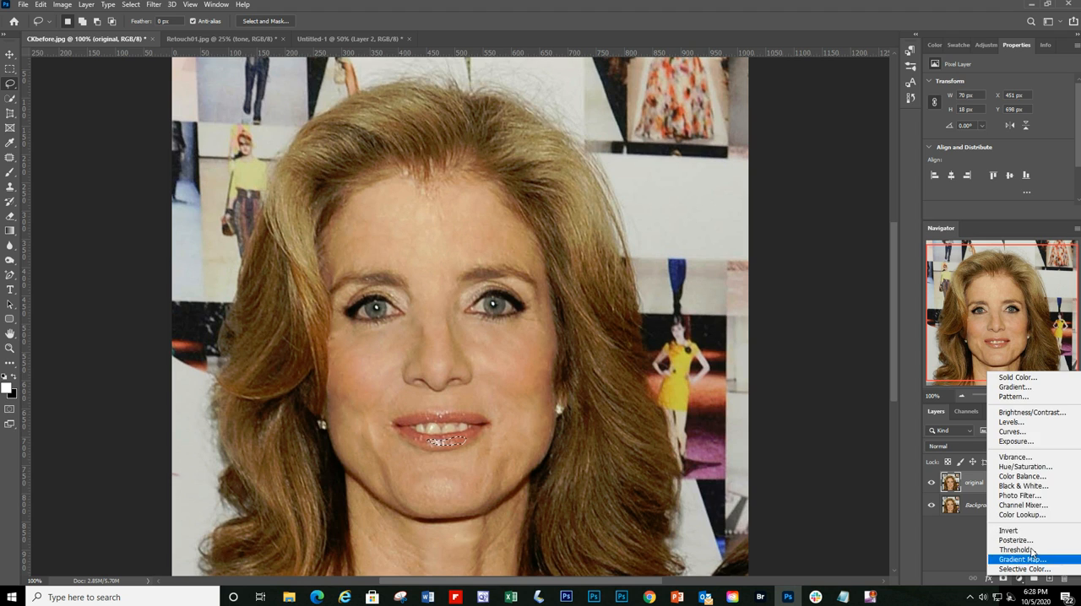
pyautogui.click(1028, 379)
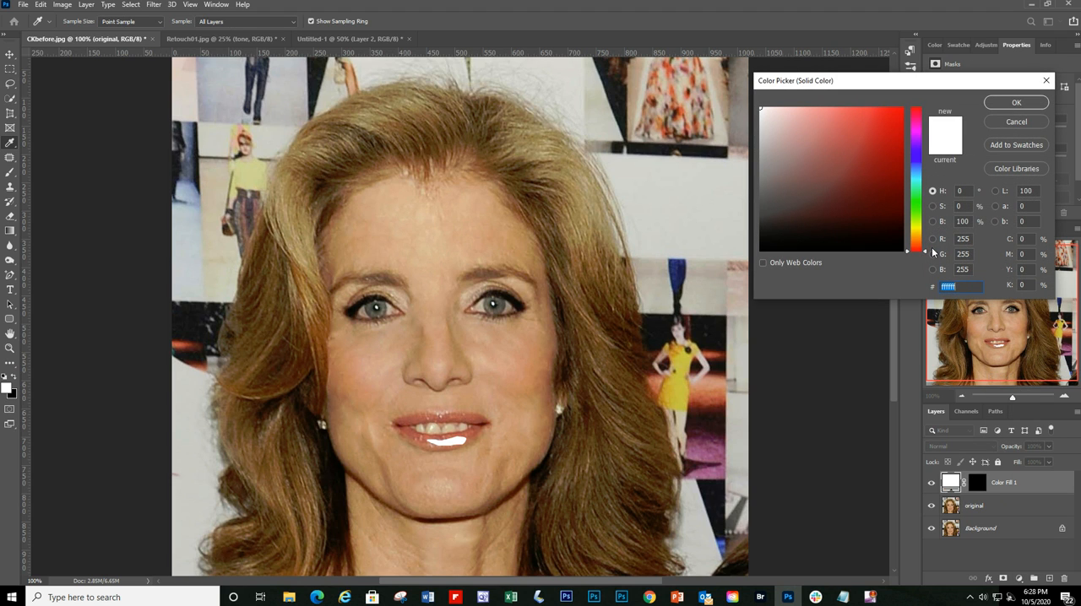
pyautogui.click(885, 183)
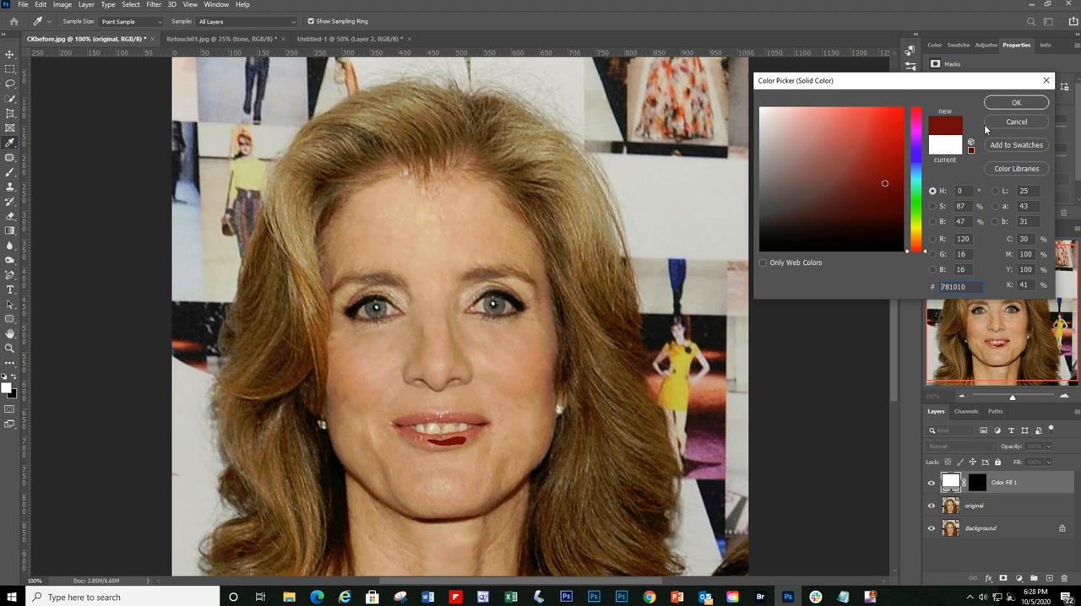
pyautogui.click(1004, 105)
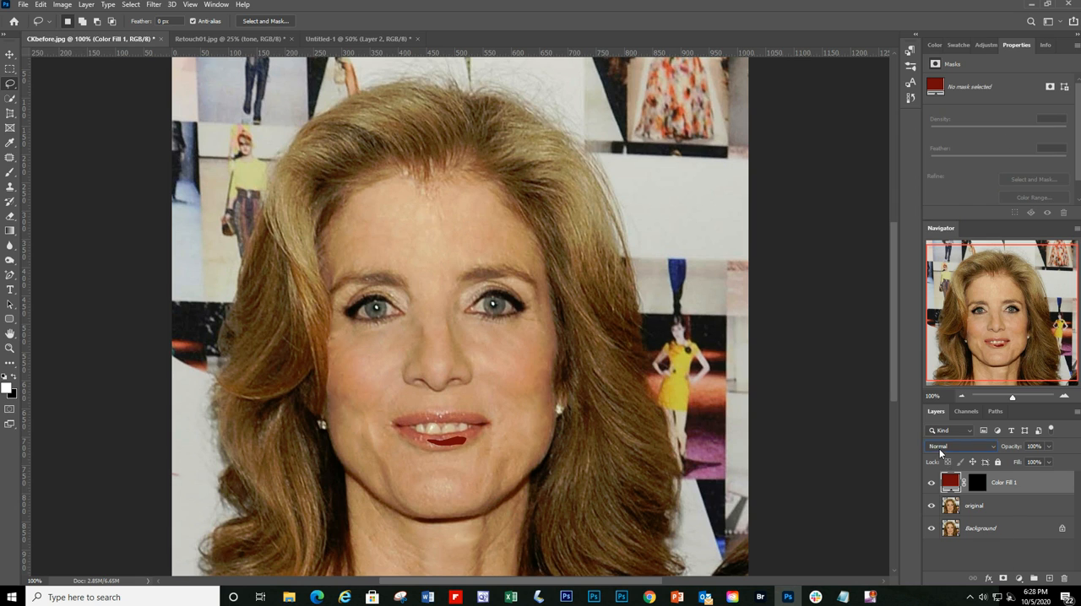
pyautogui.click(940, 447)
pyautogui.click(950, 570)
# Step: Paint white on the color fill layer's mask over the lips with a small 10 px brush to extend the lip color
pyautogui.click(1064, 398)
pyautogui.moveTo(1014, 331); pyautogui.dragTo(1013, 352)
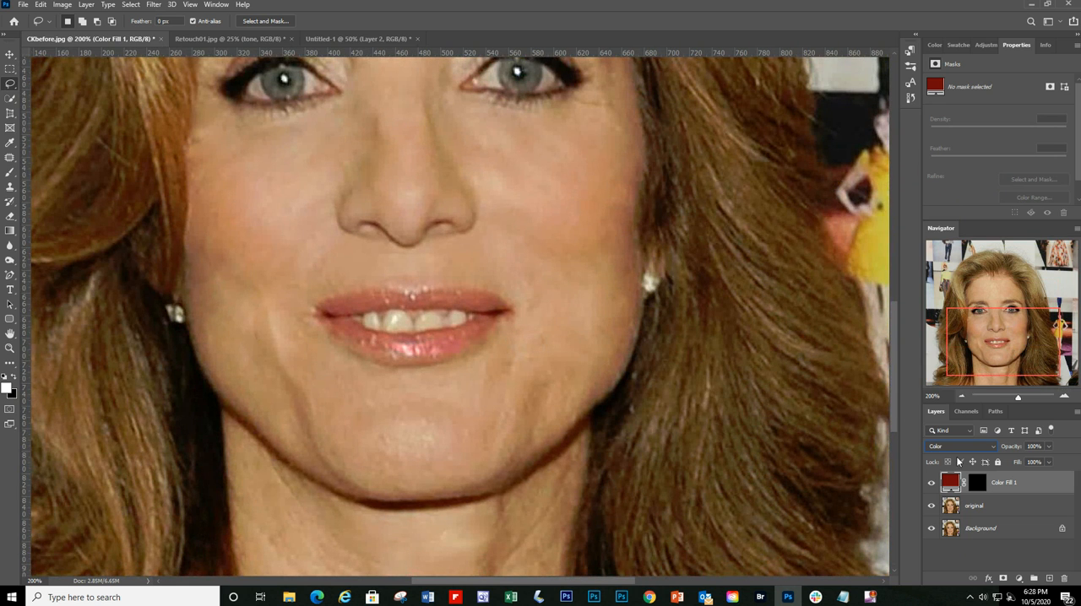
pyautogui.click(977, 484)
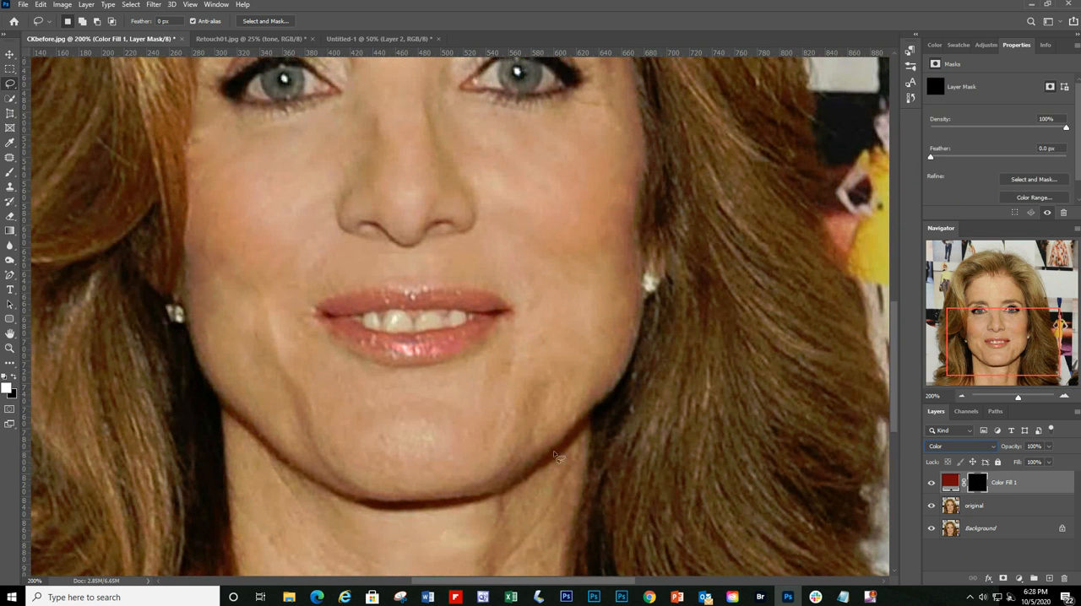
pyautogui.click(10, 173)
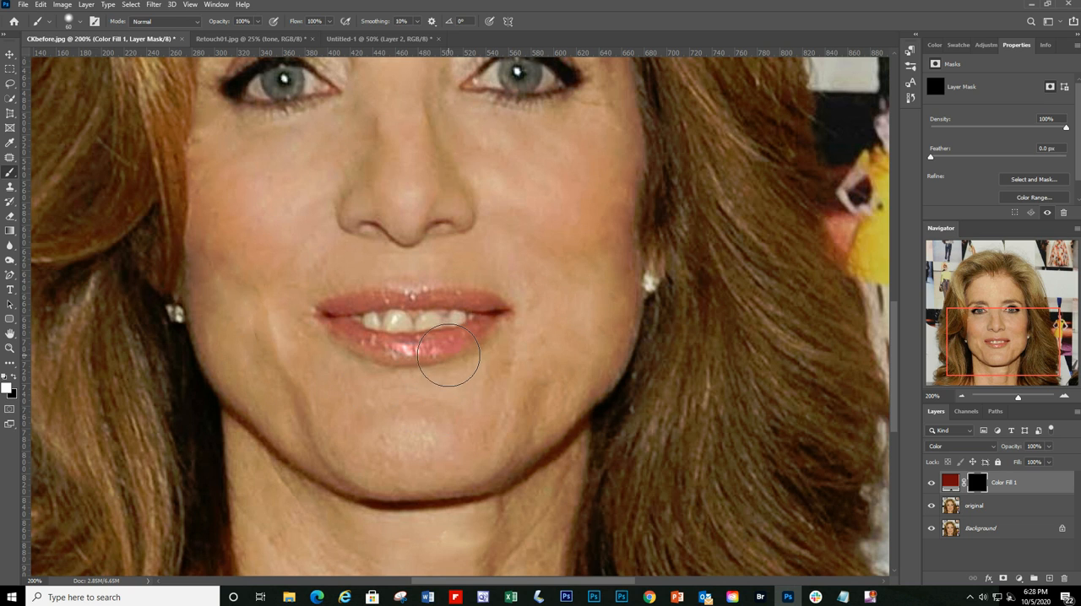
pyautogui.press('[')
pyautogui.press('[')
pyautogui.press('[')
pyautogui.press('[')
pyautogui.press('[')
pyautogui.press(']')
pyautogui.click(962, 396)
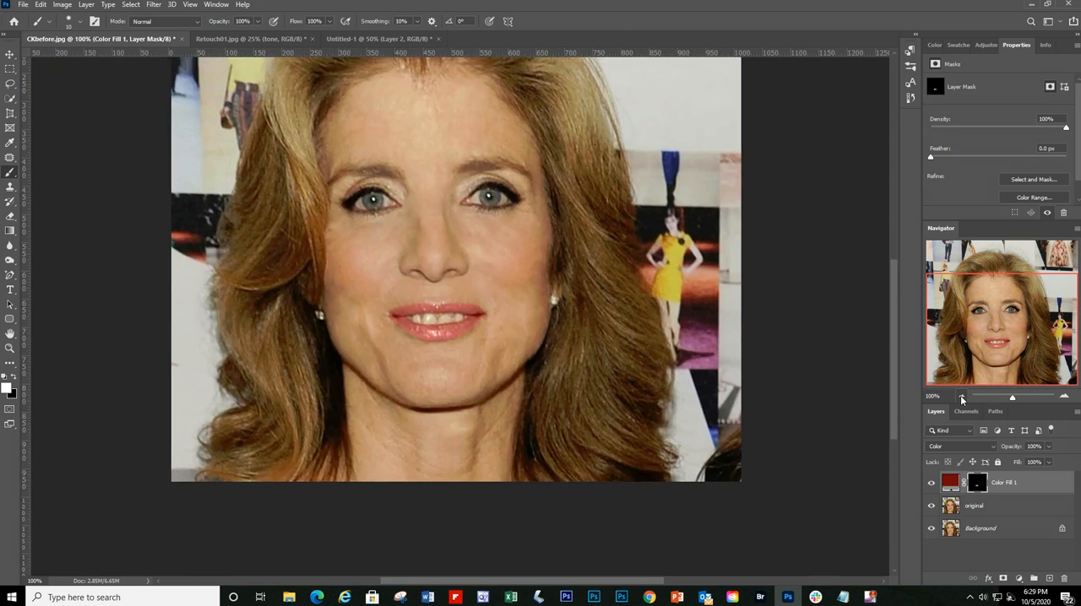
# Step: Compare the whole portrait with and without the red lip color fill layer
pyautogui.click(961, 396)
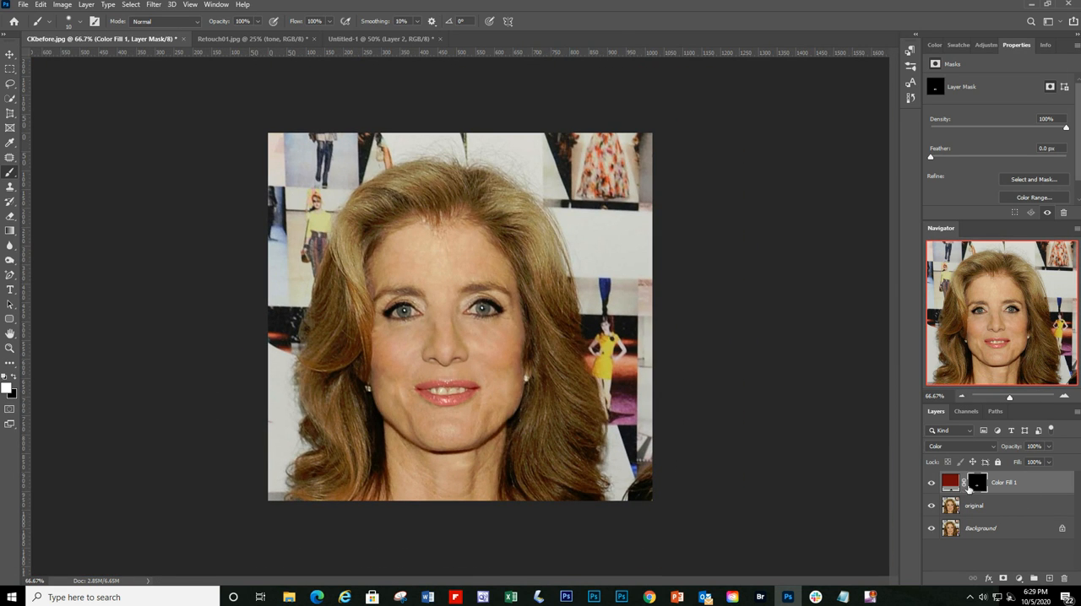
pyautogui.click(932, 484)
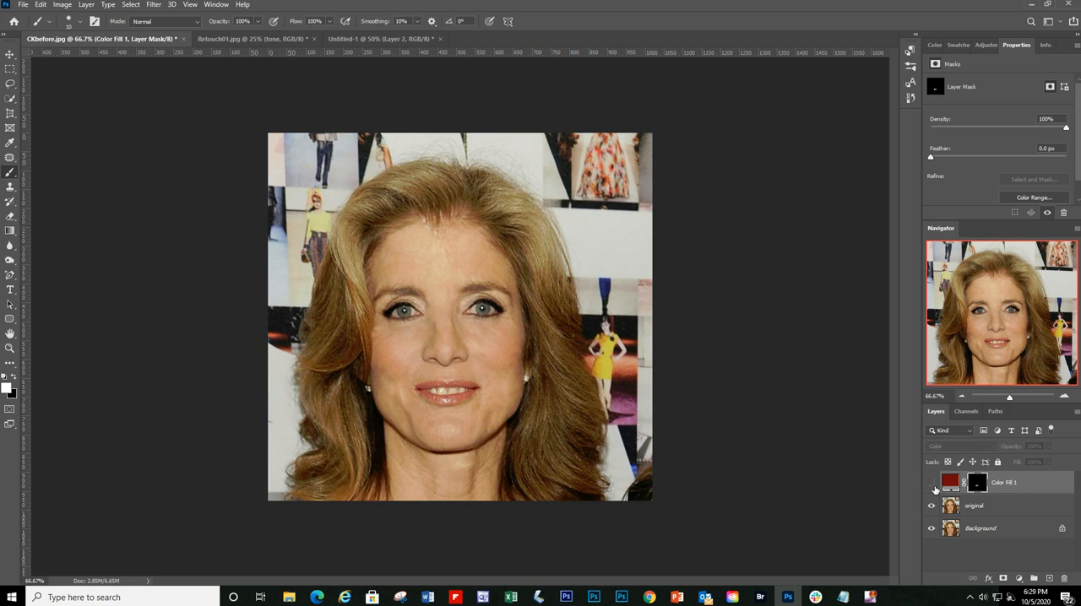
pyautogui.click(932, 484)
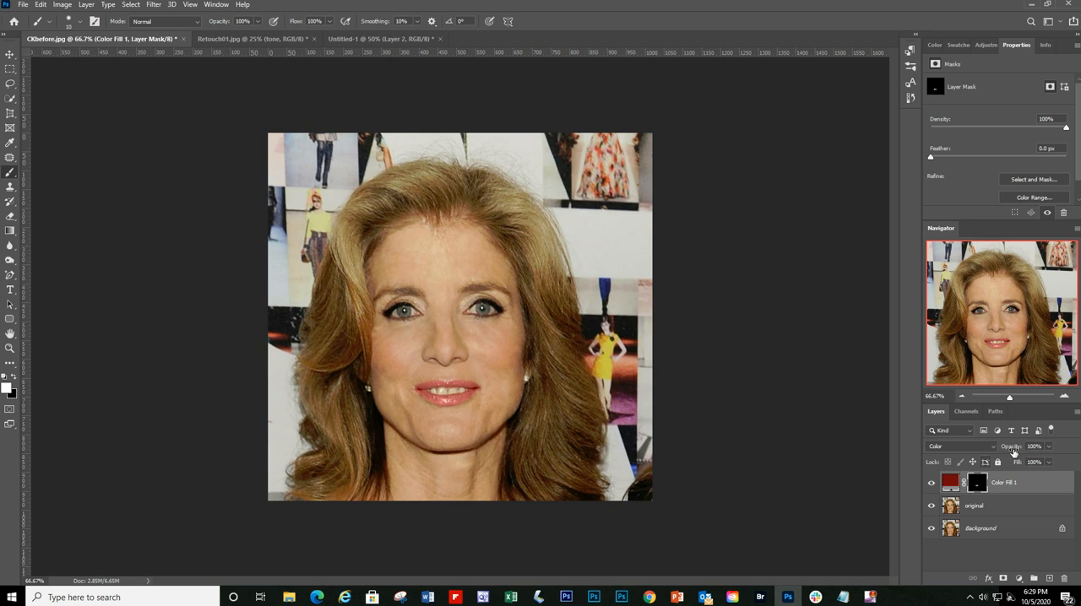
# Step: Outline a small area of the iris in the eye nearer the yellow-dress figure with the Lasso Tool
pyautogui.click(1045, 479)
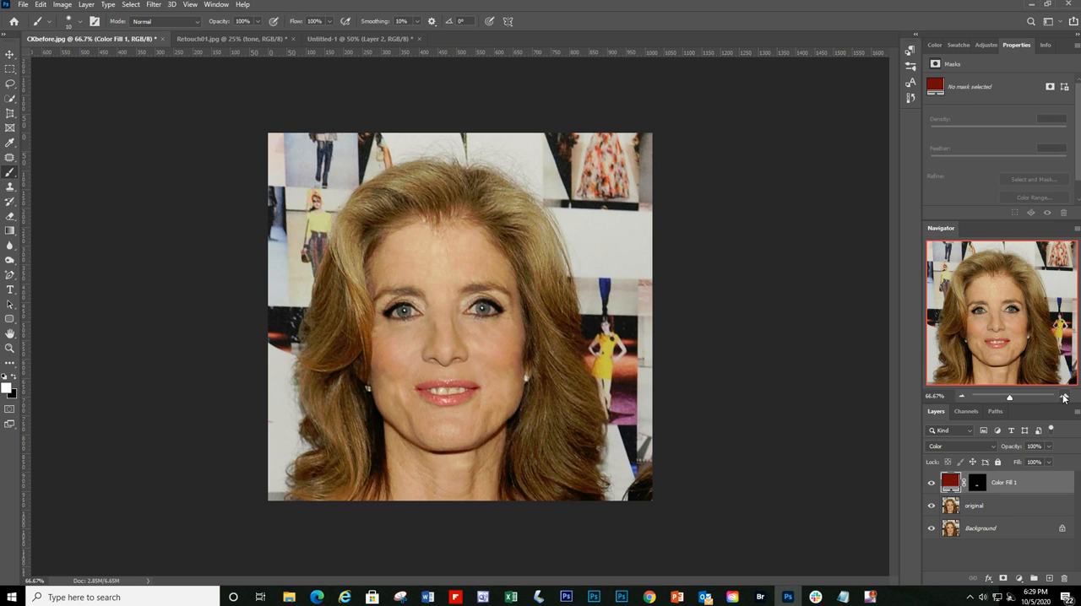
pyautogui.click(1065, 396)
pyautogui.click(1064, 396)
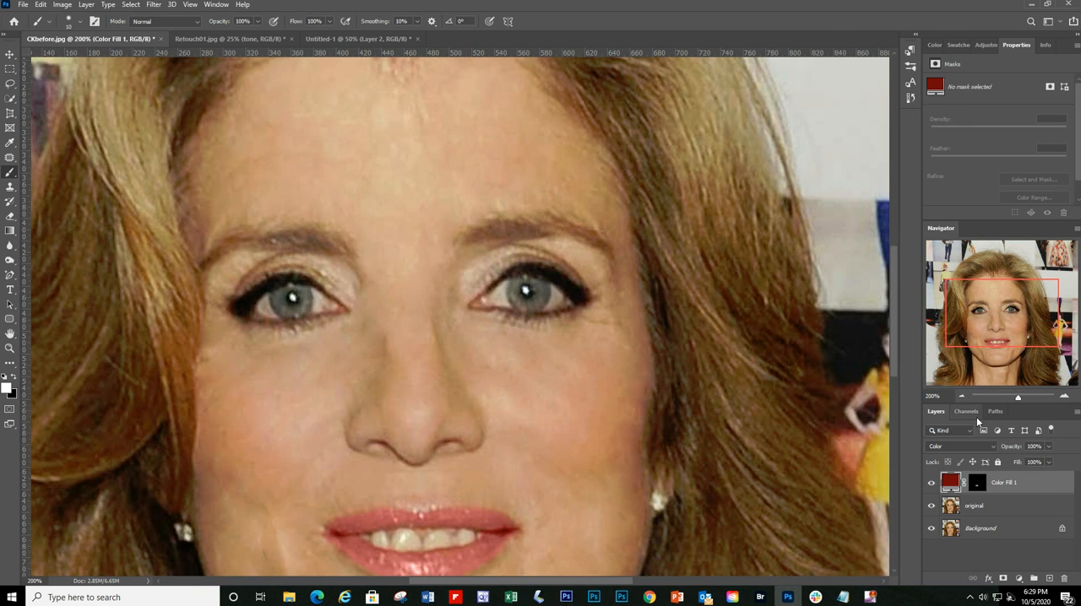
pyautogui.click(10, 83)
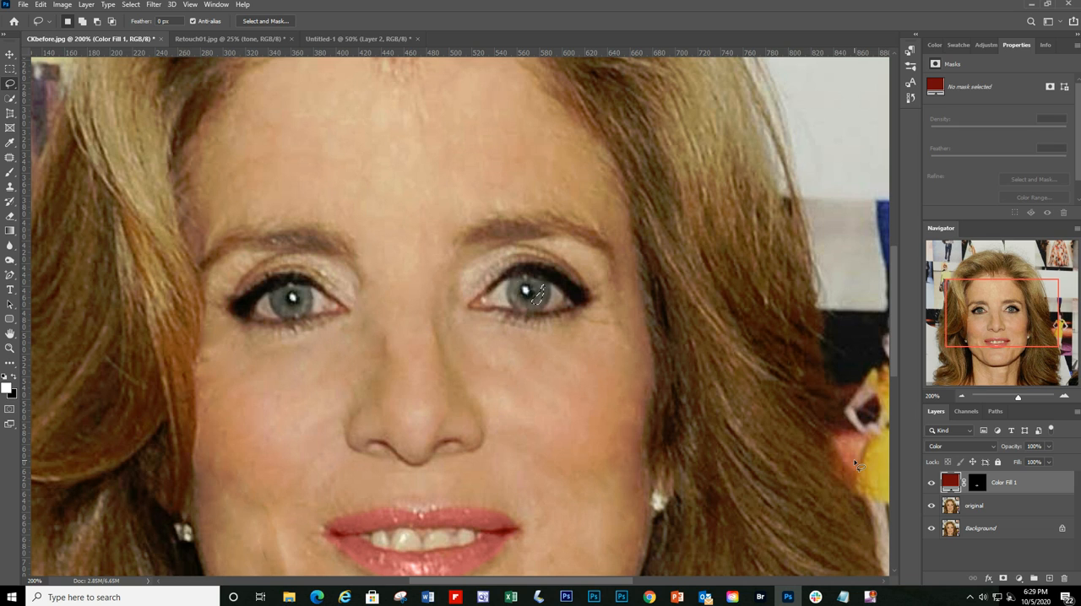
# Step: Add a Solid Color fill layer from the iris selection with blend mode Color and a muted blue #1d3962
pyautogui.click(1019, 578)
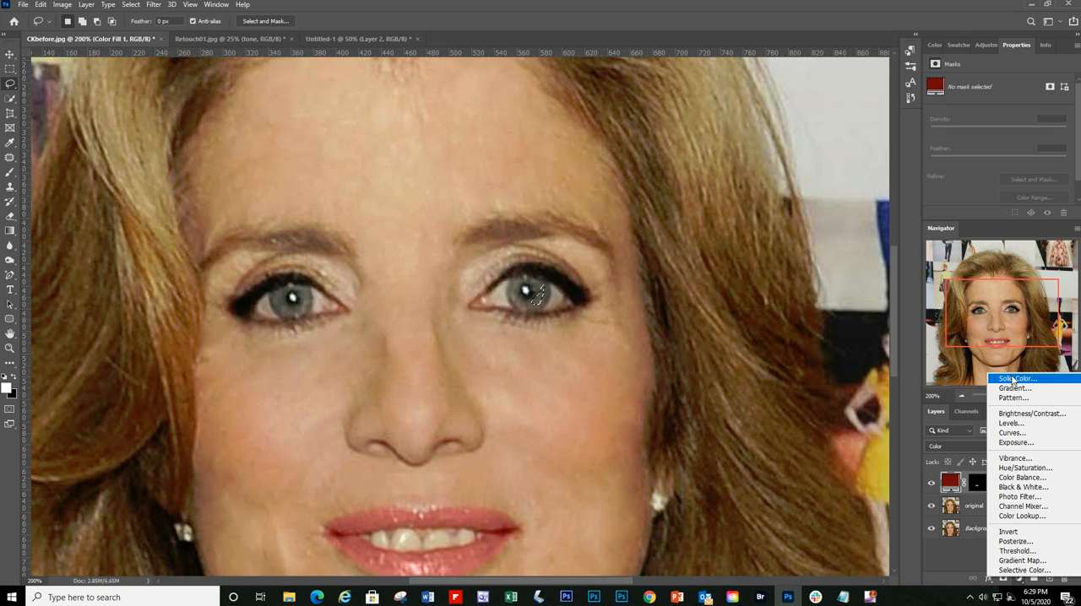
pyautogui.click(1012, 381)
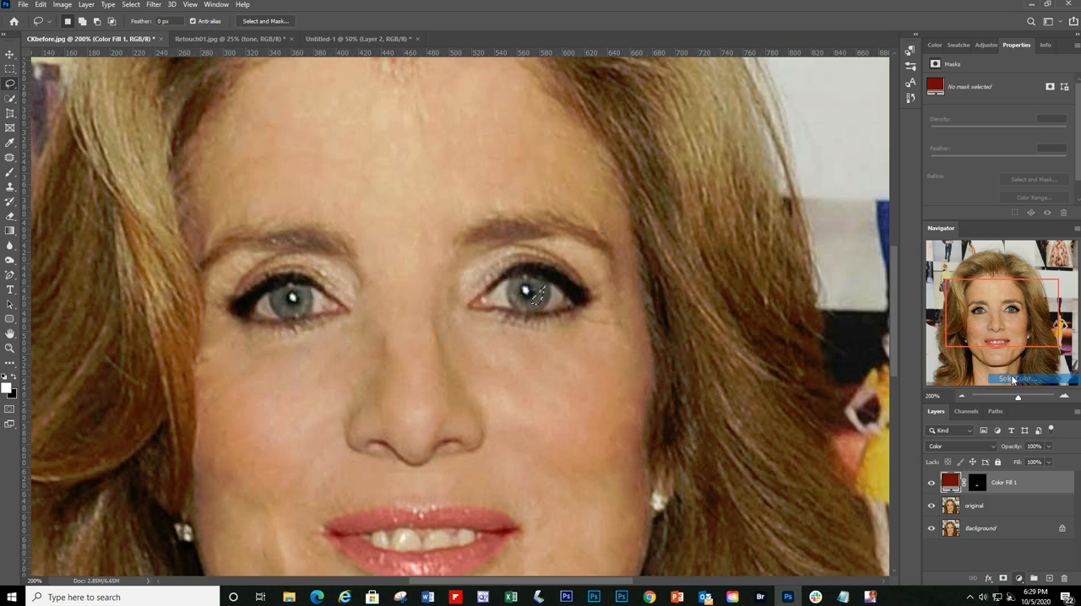
pyautogui.click(914, 166)
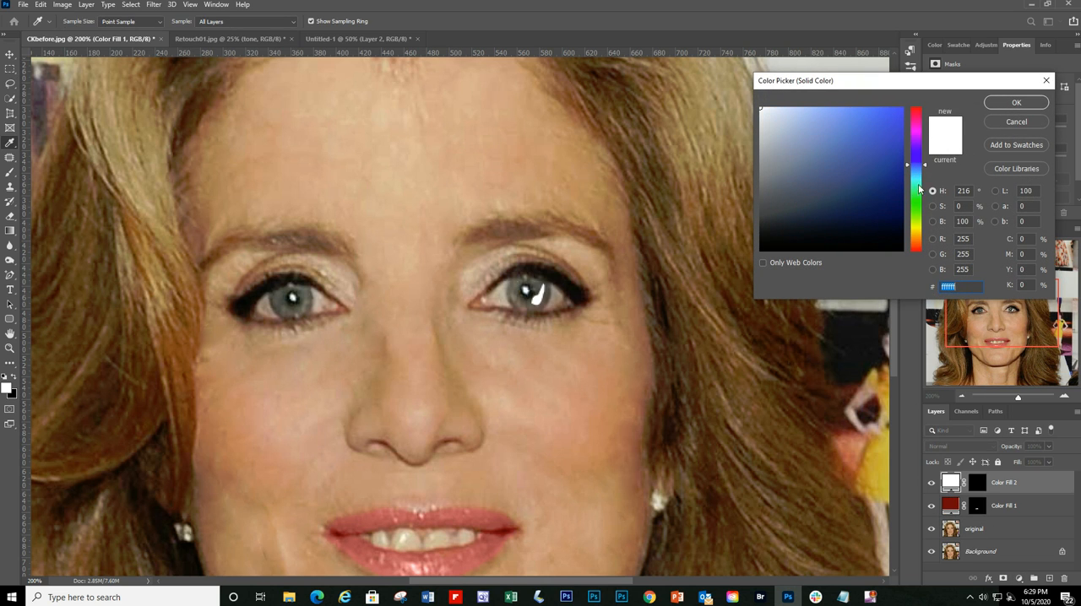
pyautogui.click(893, 196)
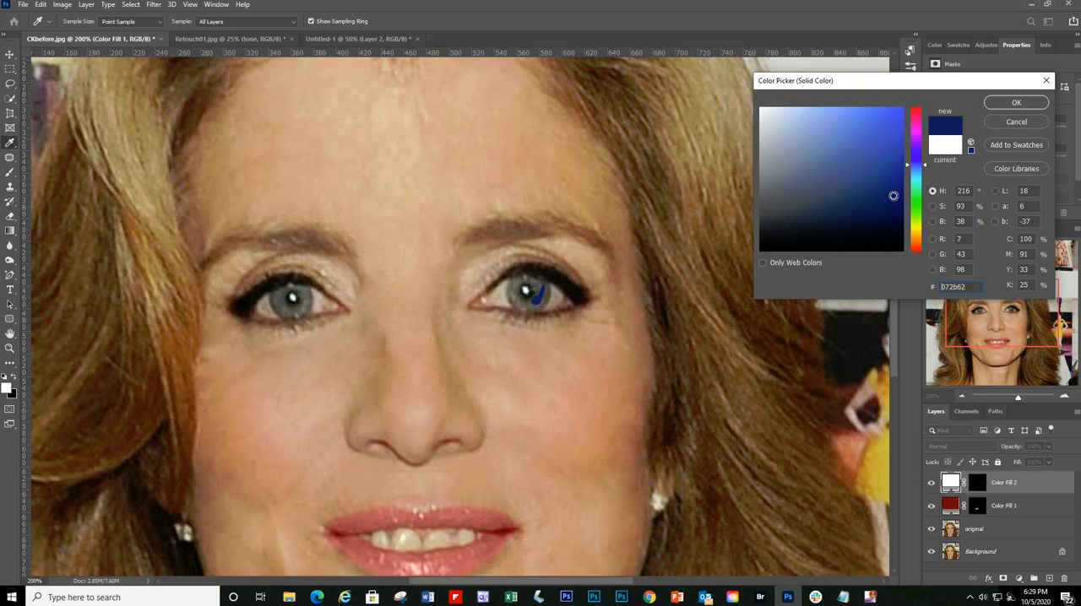
pyautogui.click(1016, 102)
pyautogui.click(954, 447)
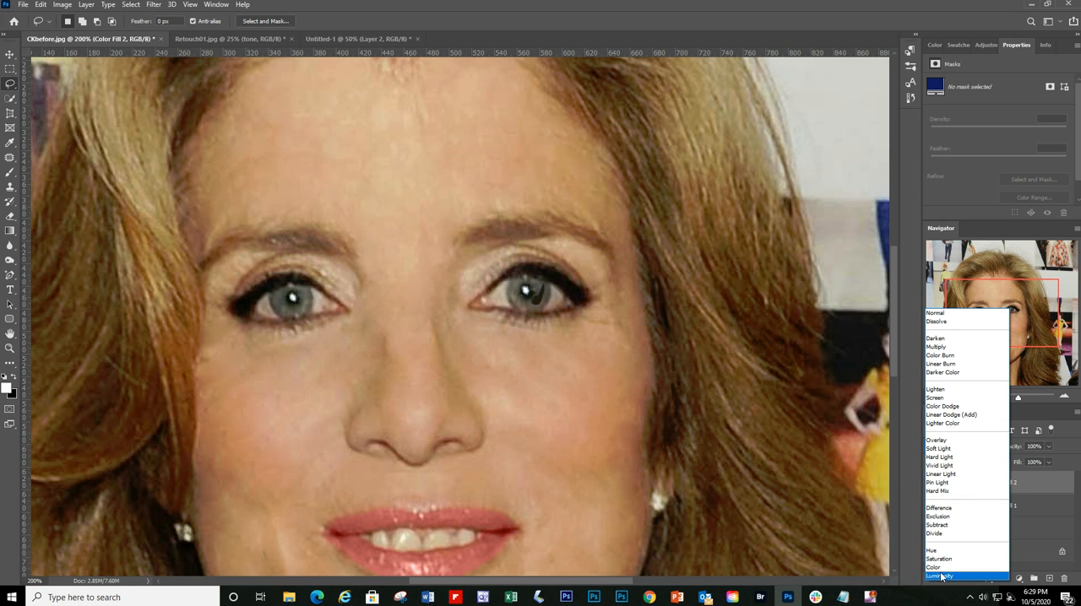
pyautogui.click(942, 567)
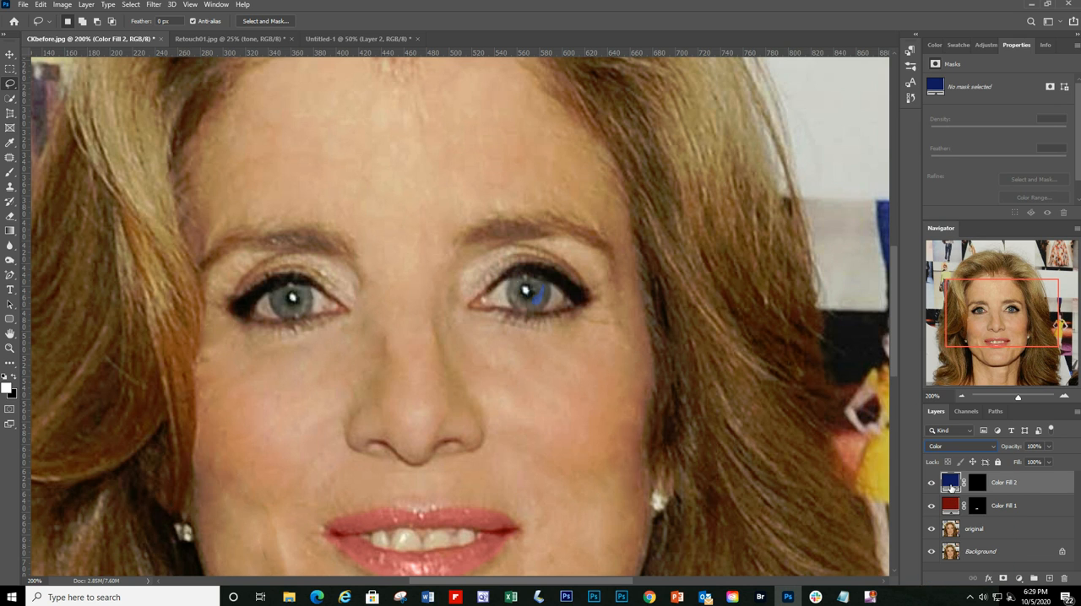
pyautogui.doubleClick(952, 483)
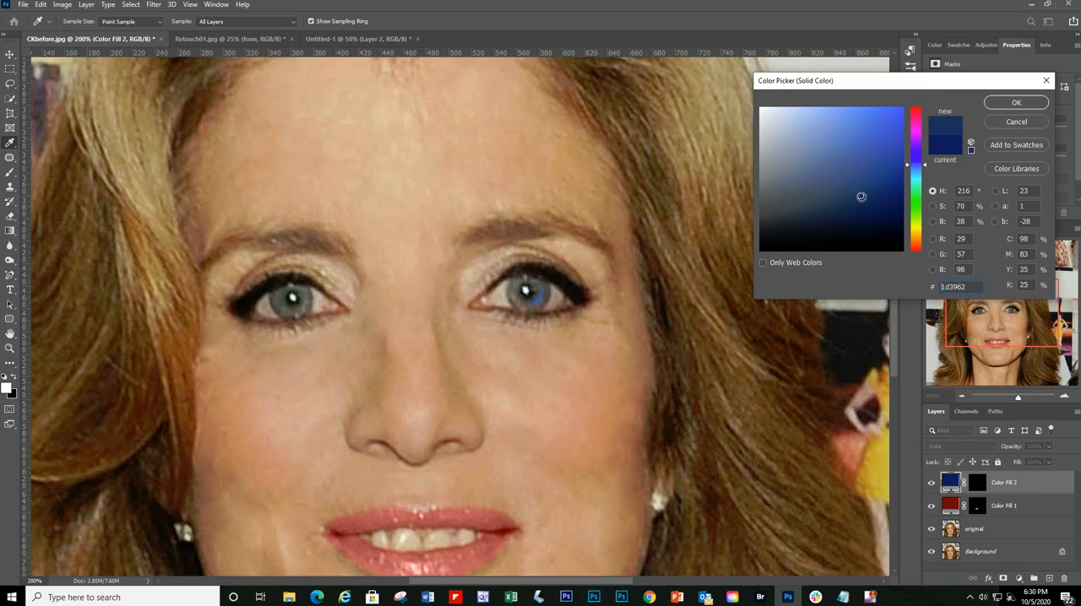
pyautogui.click(1009, 105)
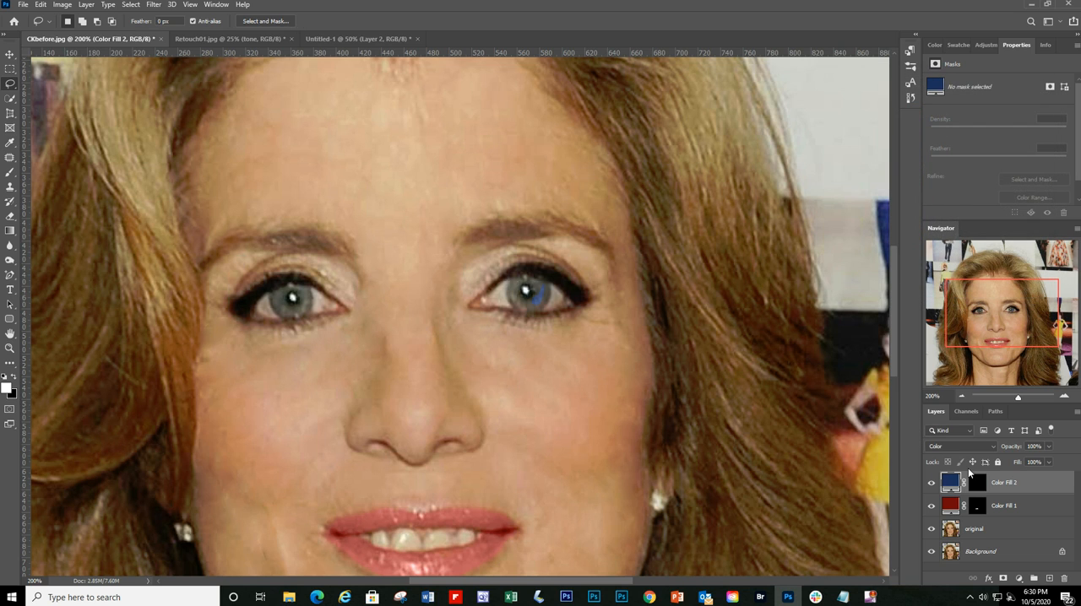
# Step: Paint white on the blue fill layer's mask over both irises with the 10 px brush
pyautogui.click(978, 488)
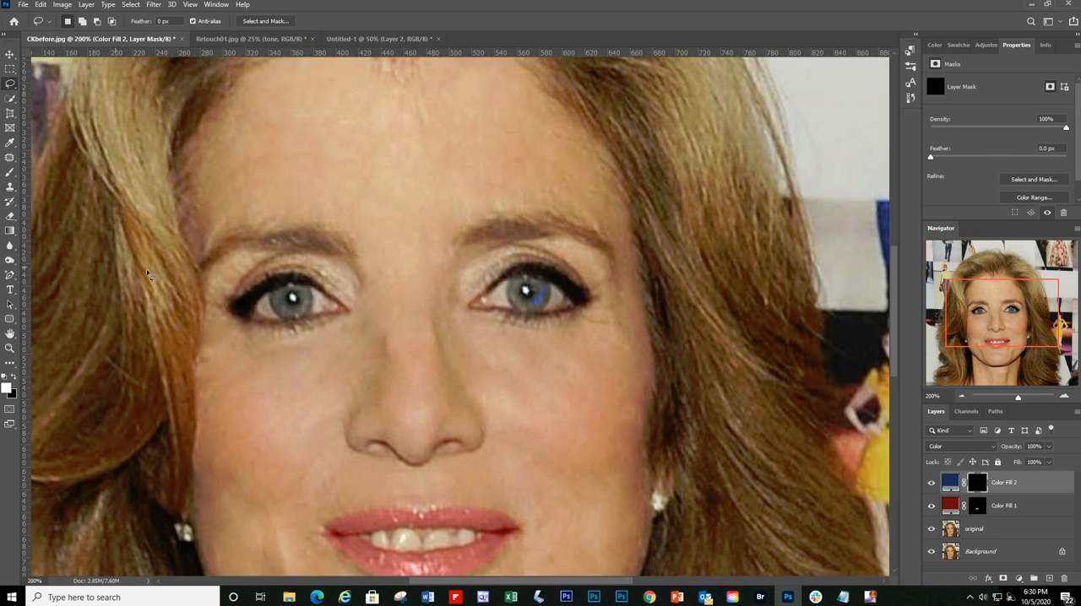
pyautogui.click(9, 172)
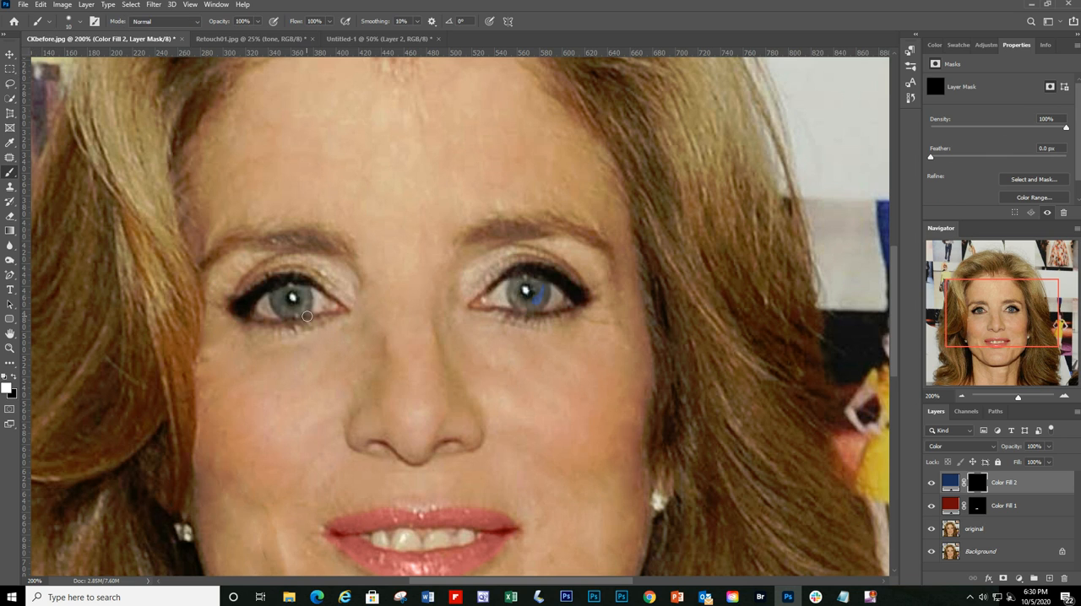
pyautogui.moveTo(308, 317)
pyautogui.mouseDown()
pyautogui.moveTo(283, 293)
pyautogui.moveTo(274, 305)
pyautogui.moveTo(304, 301)
pyautogui.moveTo(291, 286)
pyautogui.moveTo(305, 291)
pyautogui.moveTo(299, 313)
pyautogui.mouseUp()
pyautogui.moveTo(505, 291)
pyautogui.mouseDown()
pyautogui.moveTo(544, 283)
pyautogui.moveTo(546, 300)
pyautogui.moveTo(521, 307)
pyautogui.moveTo(513, 287)
pyautogui.moveTo(533, 279)
pyautogui.mouseUp()
# Step: Lower the blue eye color fill layer's opacity to 75%
pyautogui.click(962, 396)
pyautogui.click(962, 396)
pyautogui.click(1056, 485)
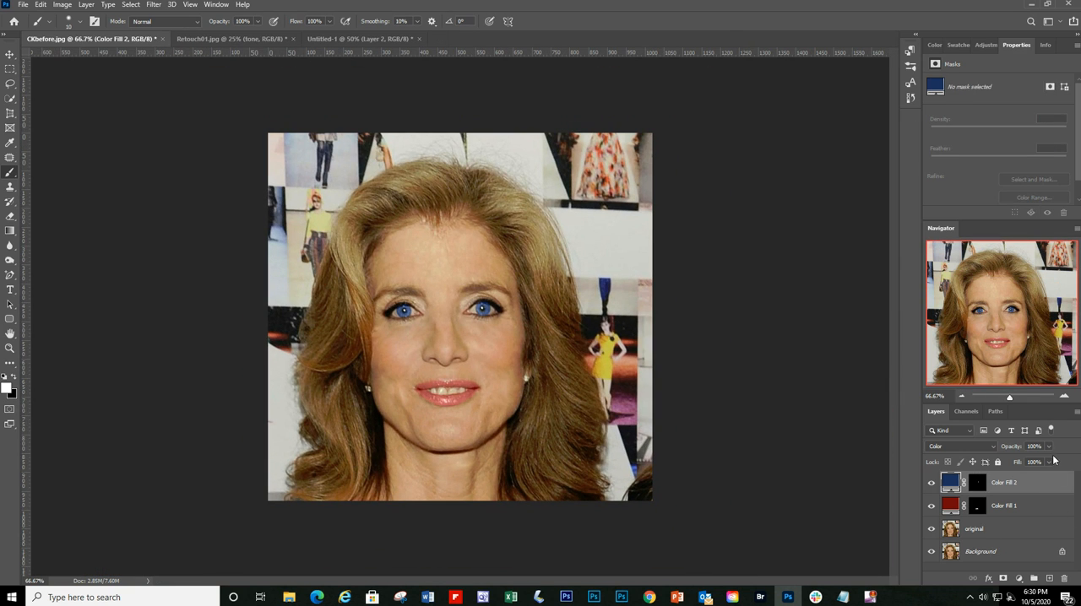
pyautogui.moveTo(1050, 462); pyautogui.dragTo(1031, 463)
pyautogui.moveTo(1022, 464); pyautogui.dragTo(1028, 466)
# Step: Select the whole canvas of CKbefore.jpg and copy all visible layers with Copy Merged
pyautogui.click(131, 4)
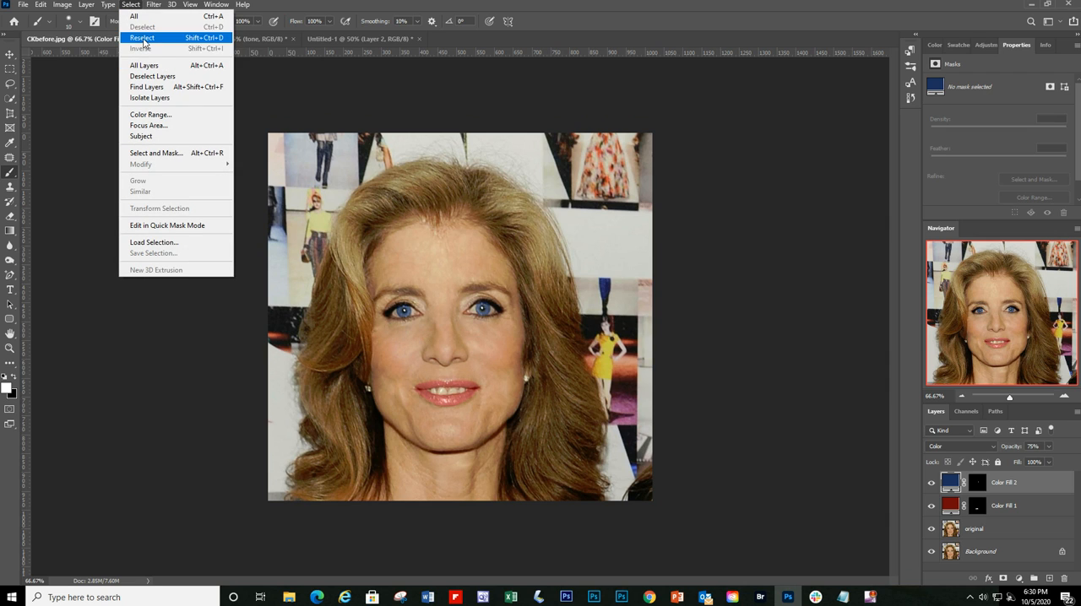
pyautogui.click(143, 19)
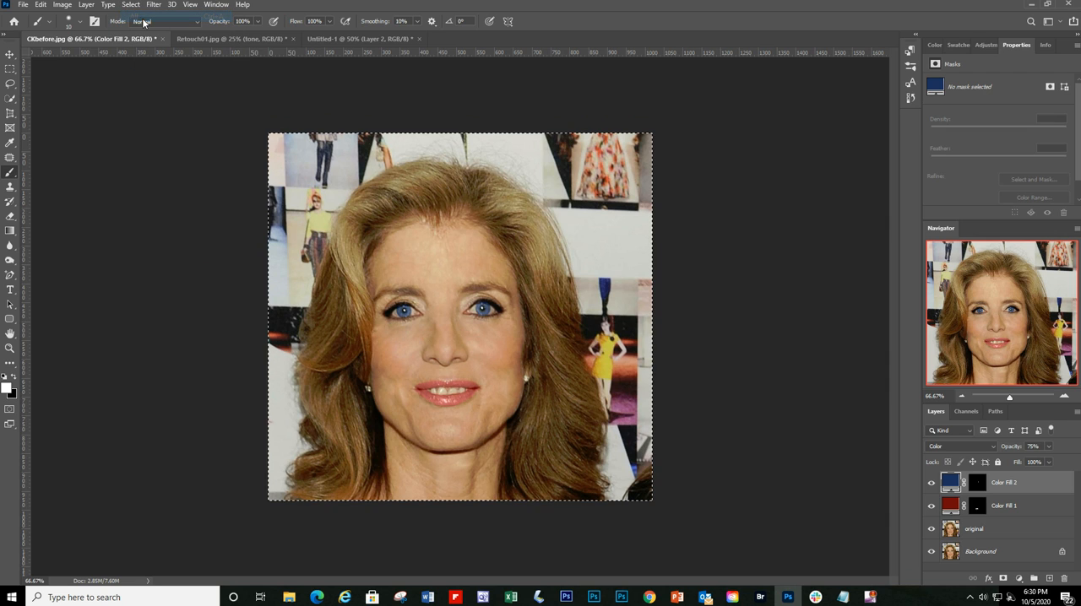
pyautogui.click(62, 5)
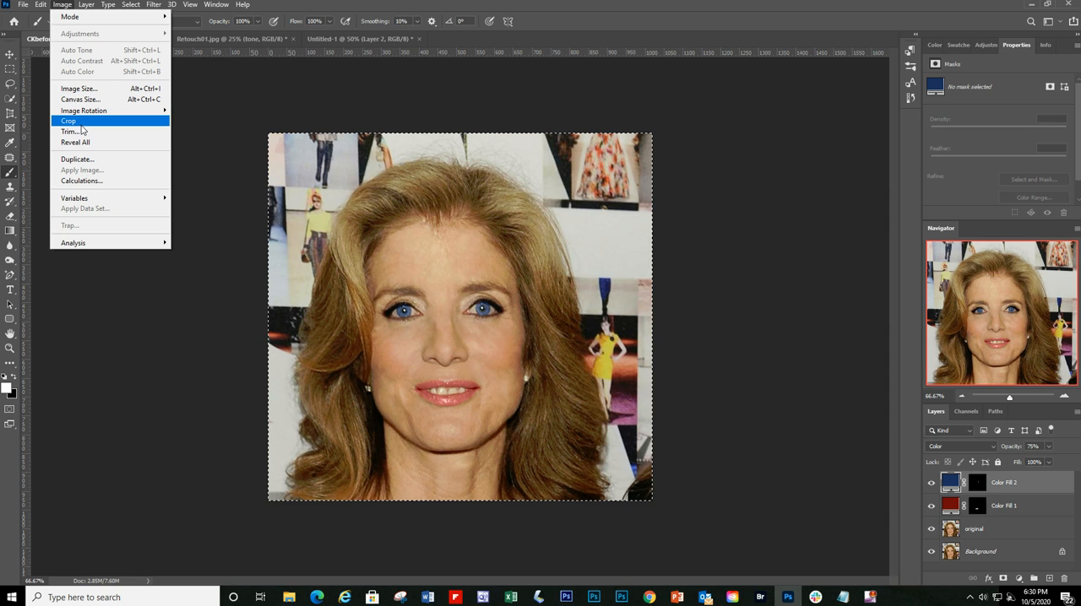
pyautogui.moveTo(40, 5)
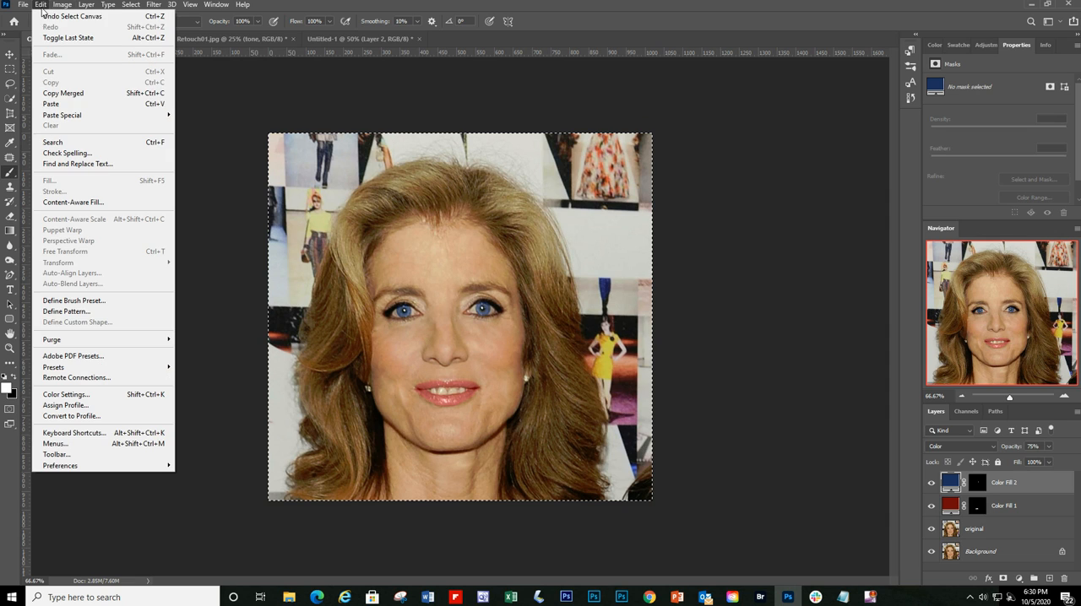
pyautogui.click(66, 93)
# Step: Paste the merged copy into Untitled-1 directly below the original portrait at X 0, Y 976 px, and return to CKbefore.jpg
pyautogui.click(359, 39)
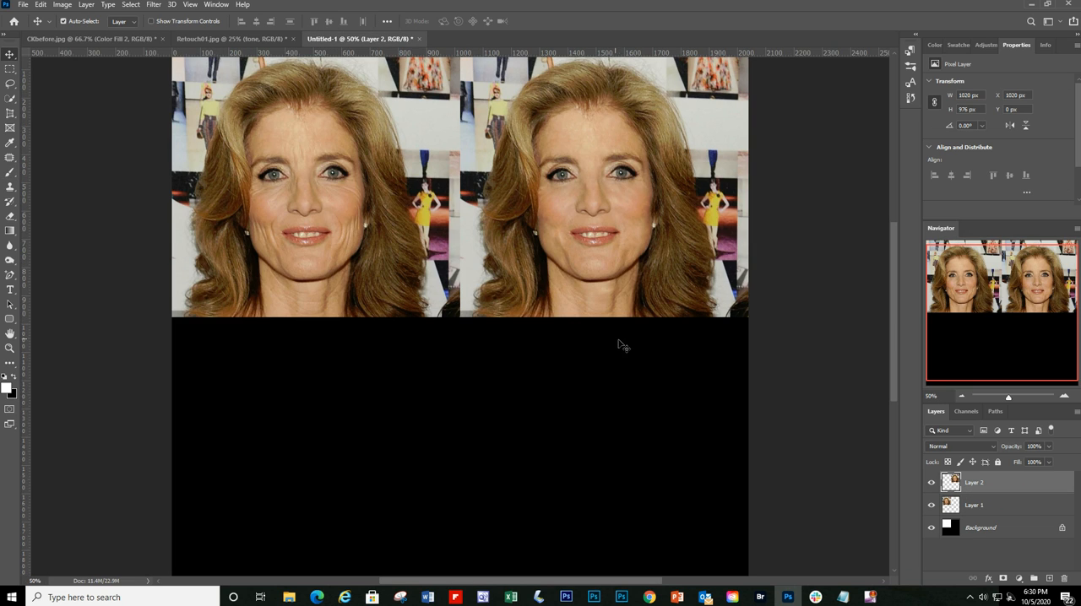
pyautogui.hotkey('ctrl', 'v')
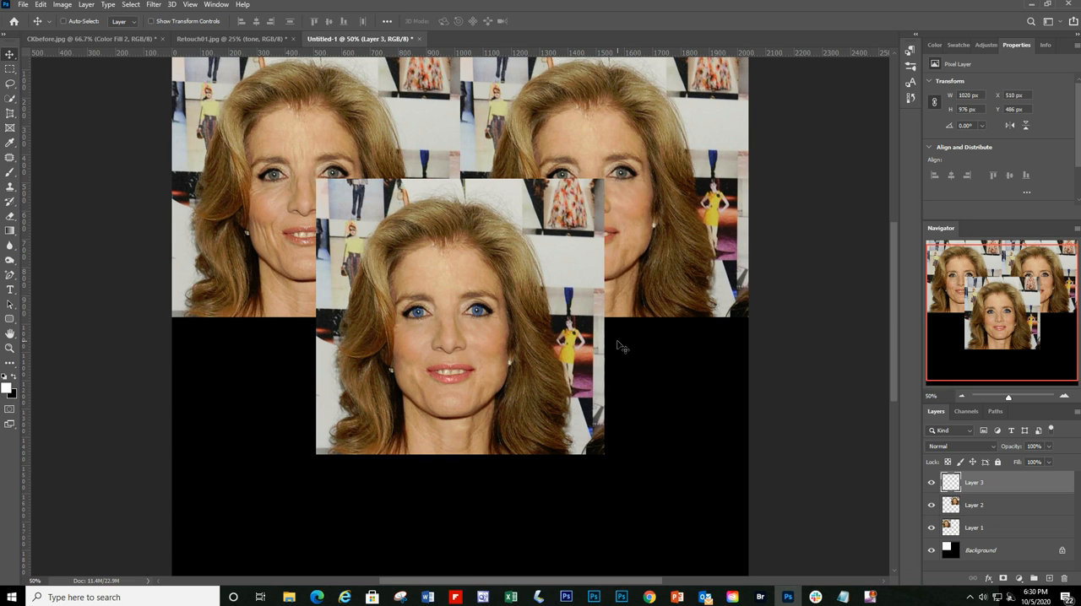
pyautogui.moveTo(357, 267); pyautogui.dragTo(225, 405)
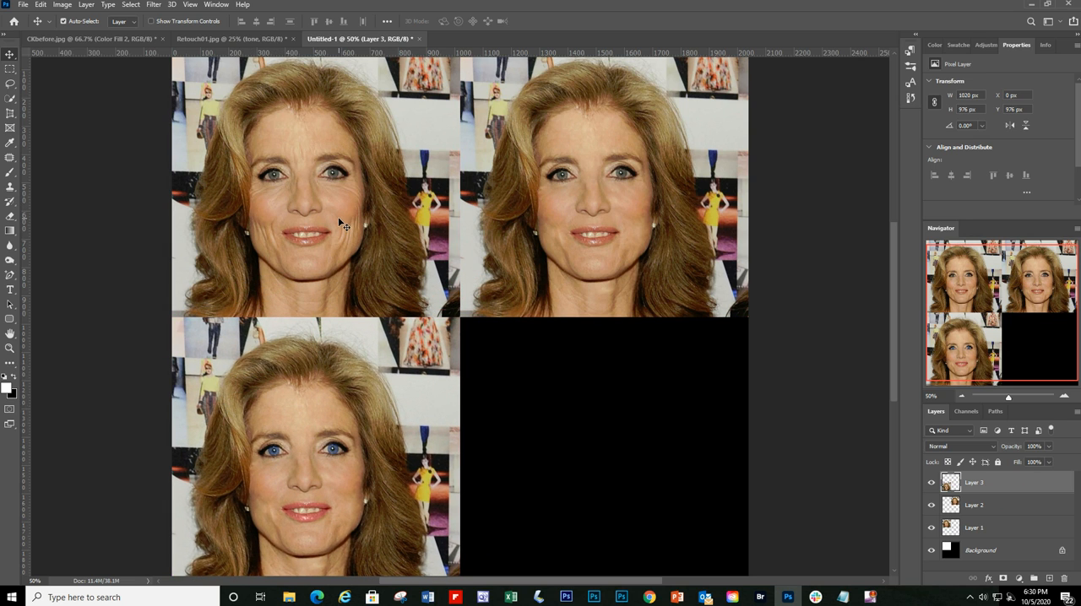
pyautogui.click(962, 397)
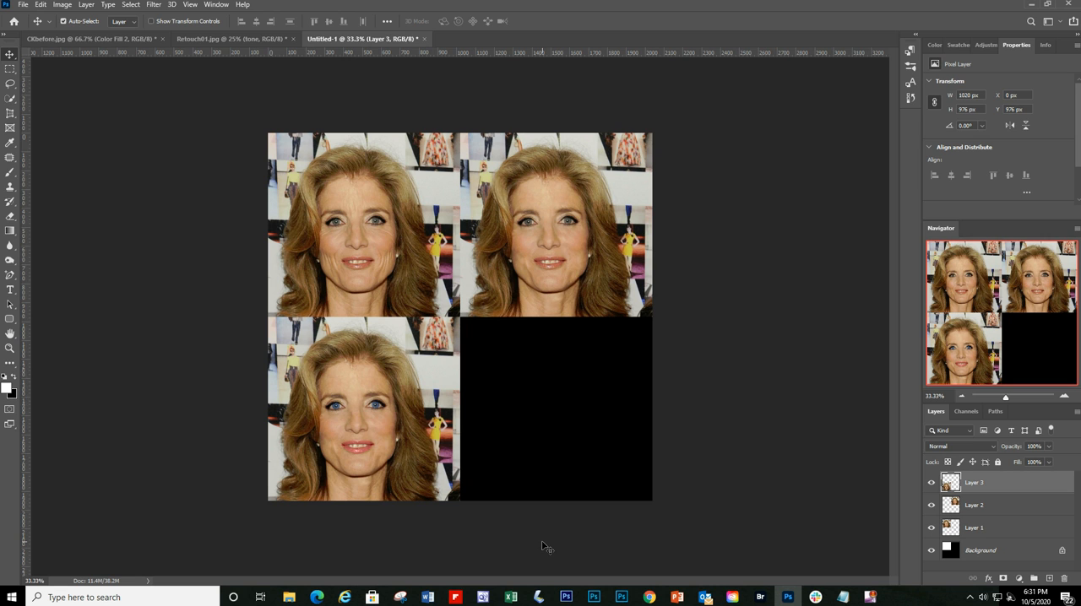
pyautogui.click(211, 39)
pyautogui.click(137, 39)
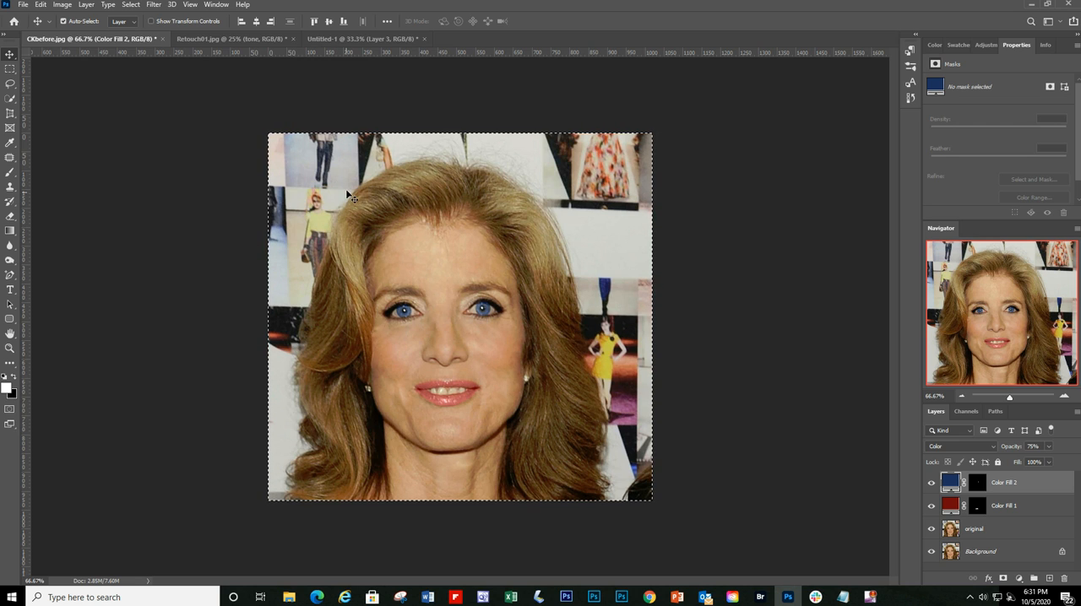
pyautogui.click(153, 5)
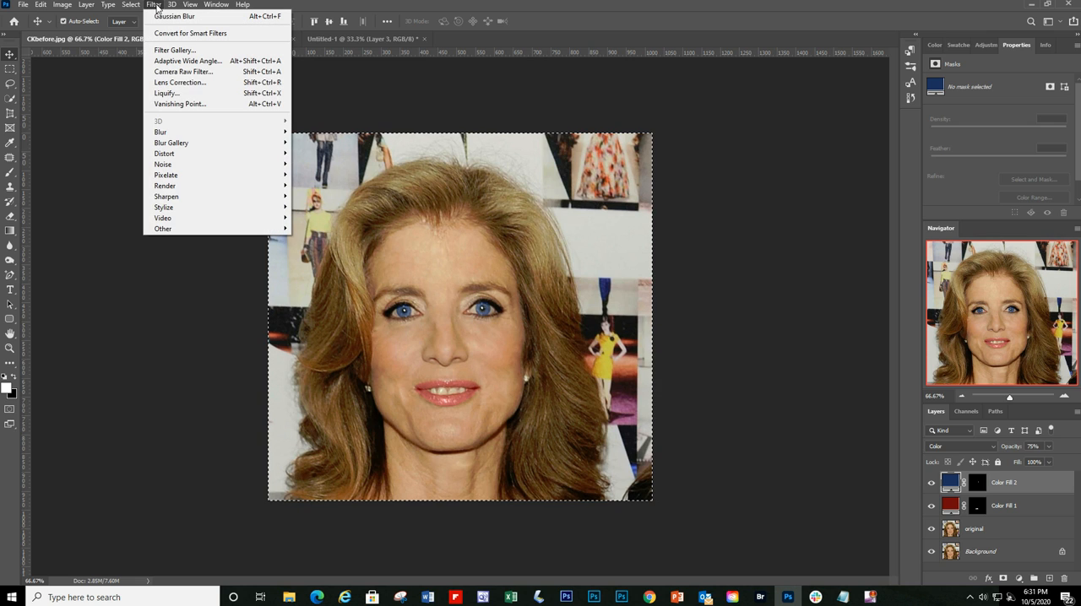
pyautogui.click(166, 93)
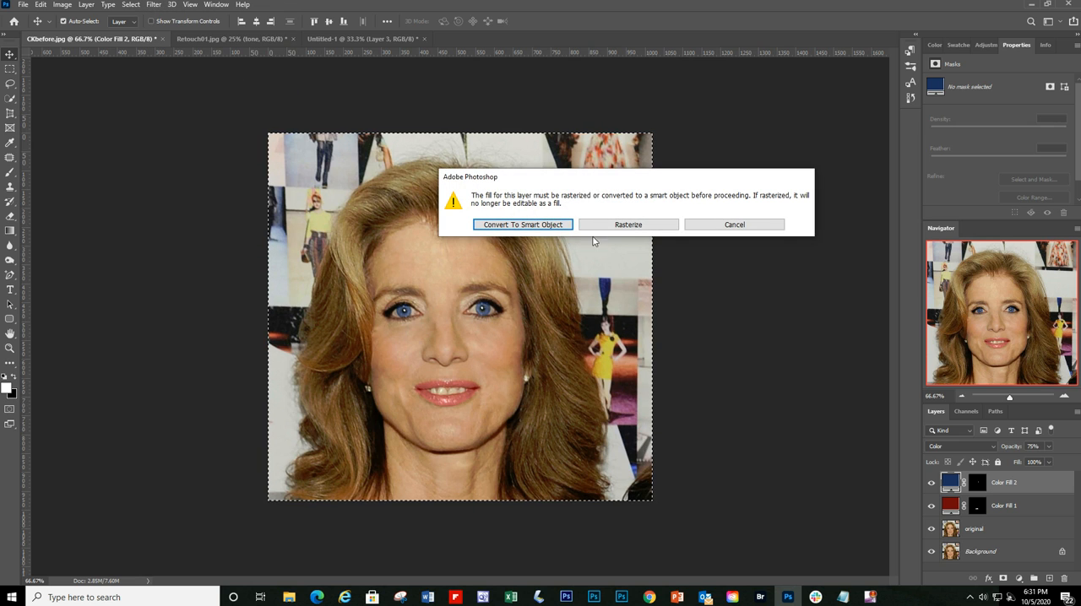
pyautogui.click(658, 225)
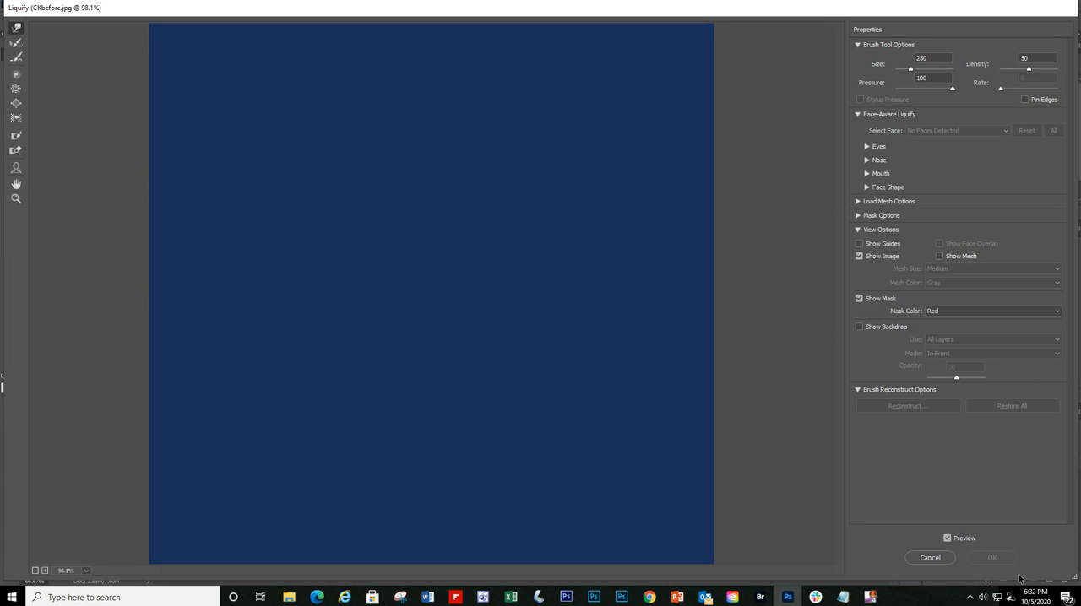
pyautogui.click(929, 560)
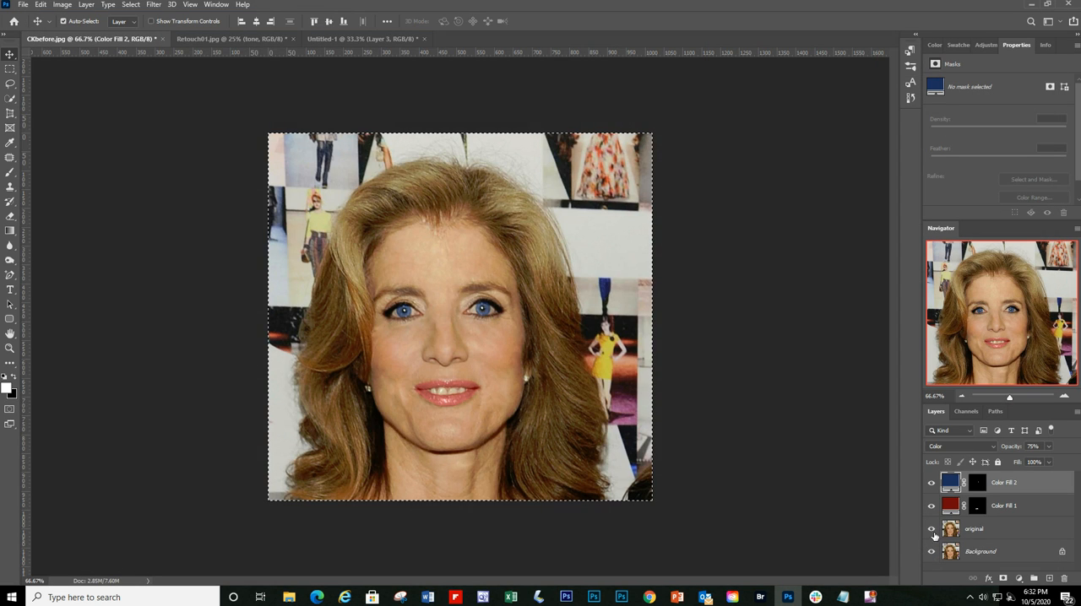
# Step: Open the original layer in the Liquify filter and reduce the brush size to 125
pyautogui.click(1006, 528)
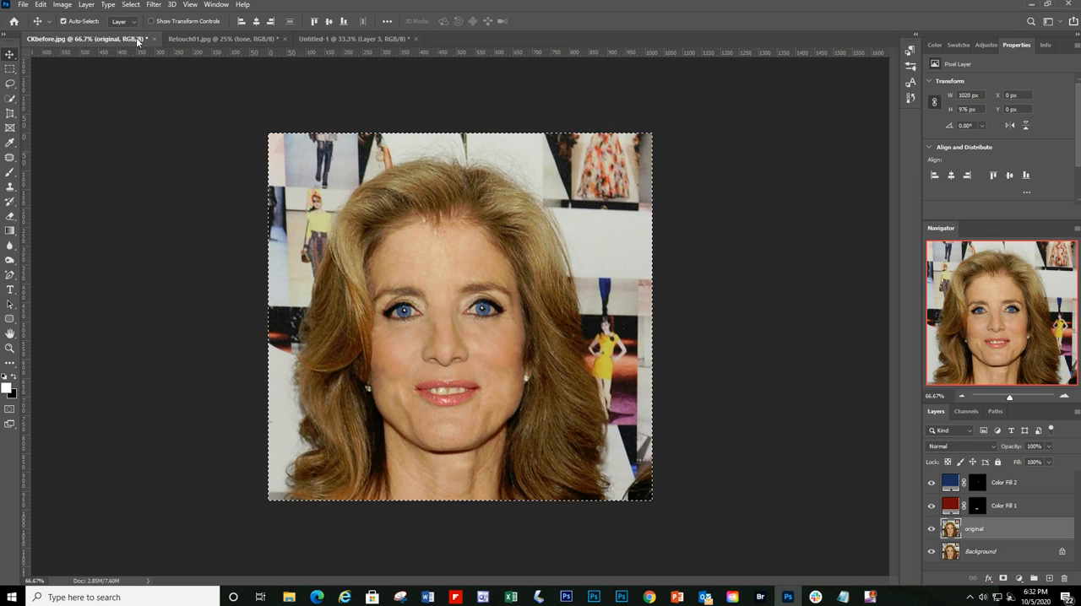
pyautogui.click(160, 7)
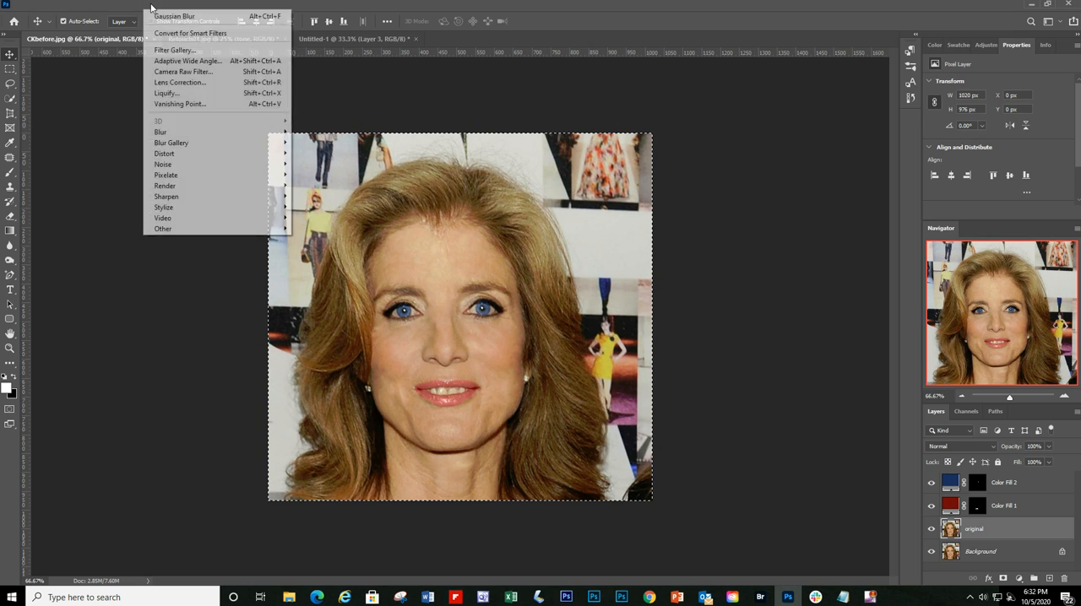
pyautogui.click(168, 94)
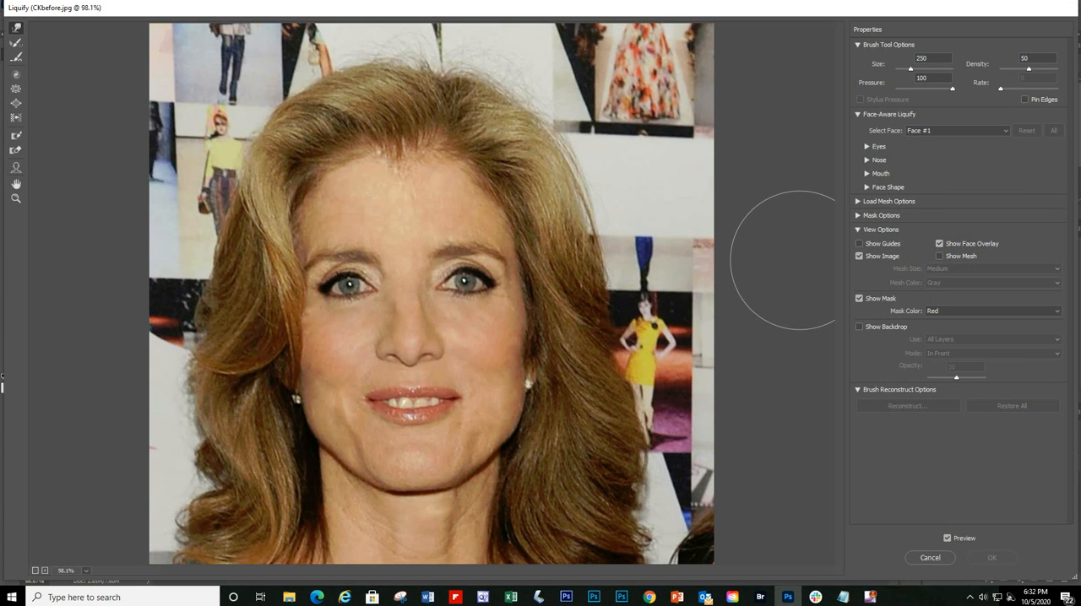
pyautogui.press('[')
pyautogui.press('[')
pyautogui.press('[')
pyautogui.press('[')
pyautogui.press('[')
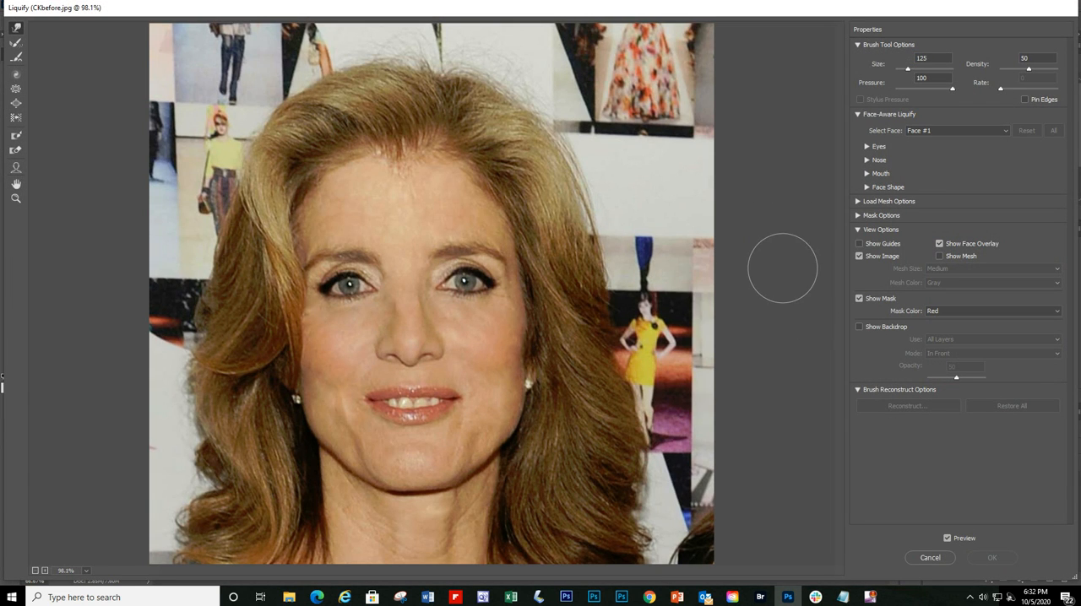
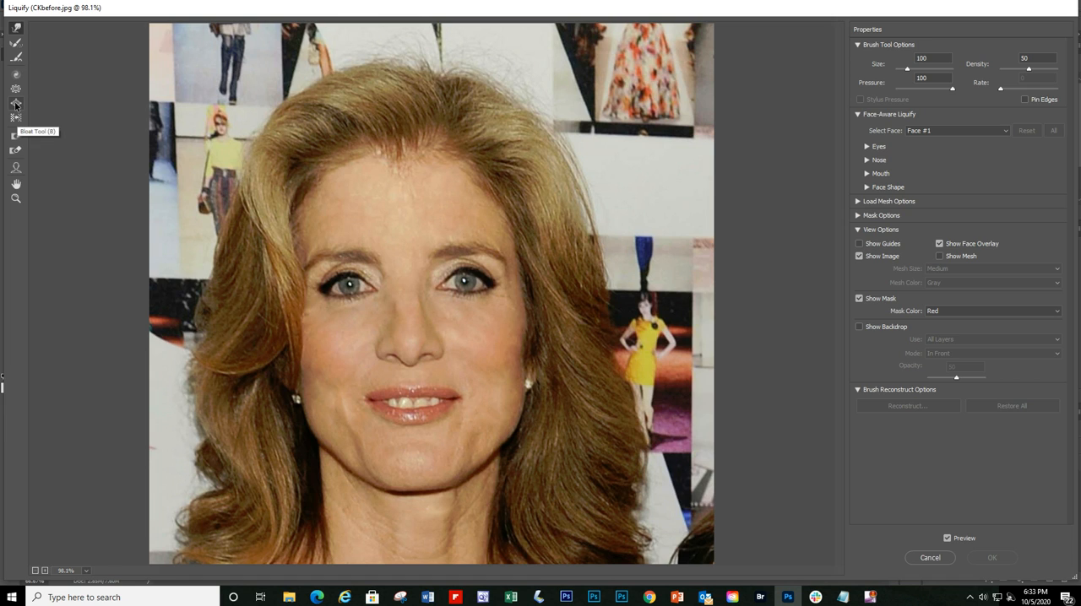
# Step: Try pushing the cheek and earring edge inward using Forward Warp at brush size 400, and undo the stroke
pyautogui.click(17, 30)
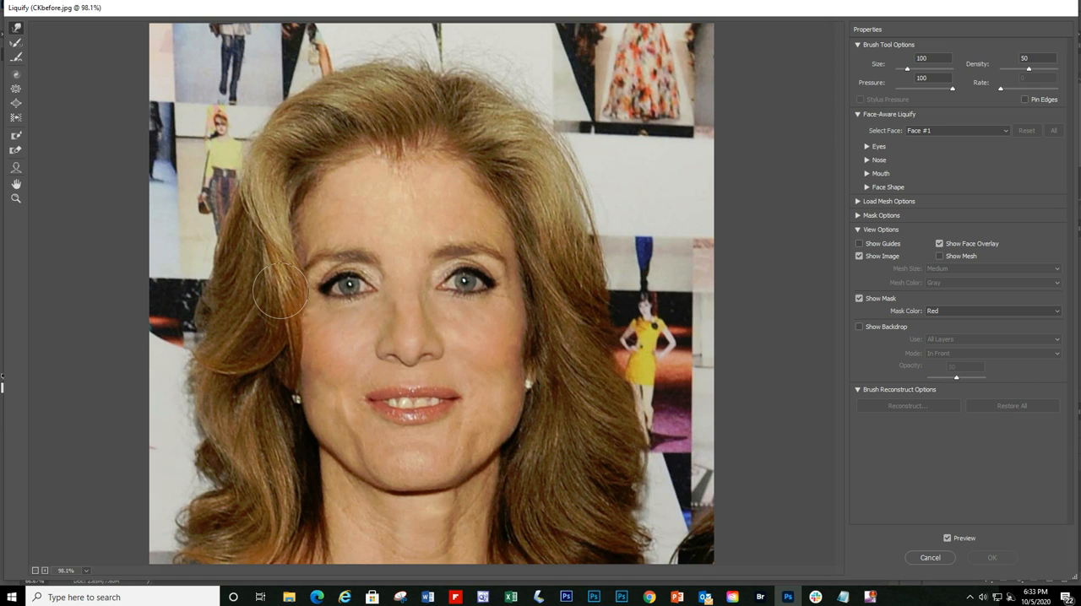
pyautogui.press(']')
pyautogui.press(']')
pyautogui.press(']')
pyautogui.press(']')
pyautogui.press(']')
pyautogui.press(']')
pyautogui.press(']')
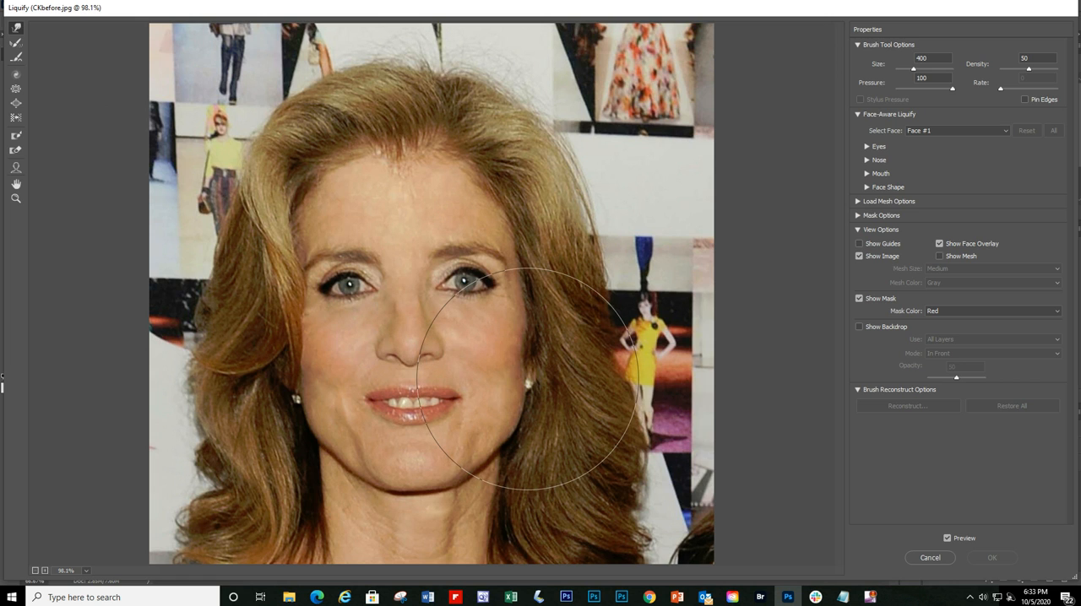
pyautogui.moveTo(527, 380)
pyautogui.mouseDown()
pyautogui.moveTo(530, 379)
pyautogui.moveTo(518, 359)
pyautogui.moveTo(517, 374)
pyautogui.moveTo(494, 369)
pyautogui.moveTo(522, 371)
pyautogui.mouseUp()
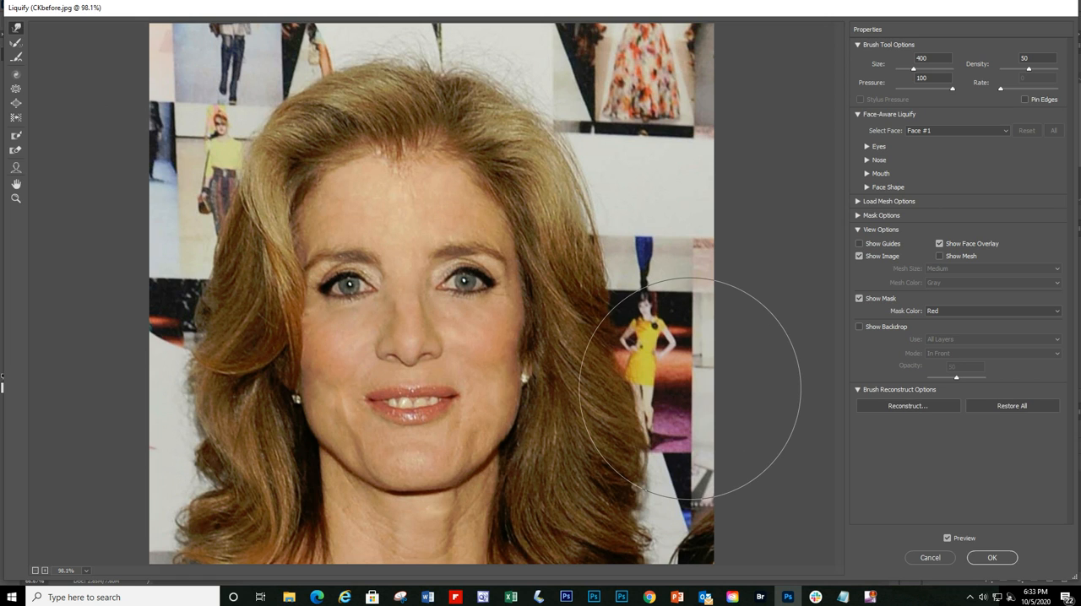
pyautogui.hotkey('ctrl', 'z')
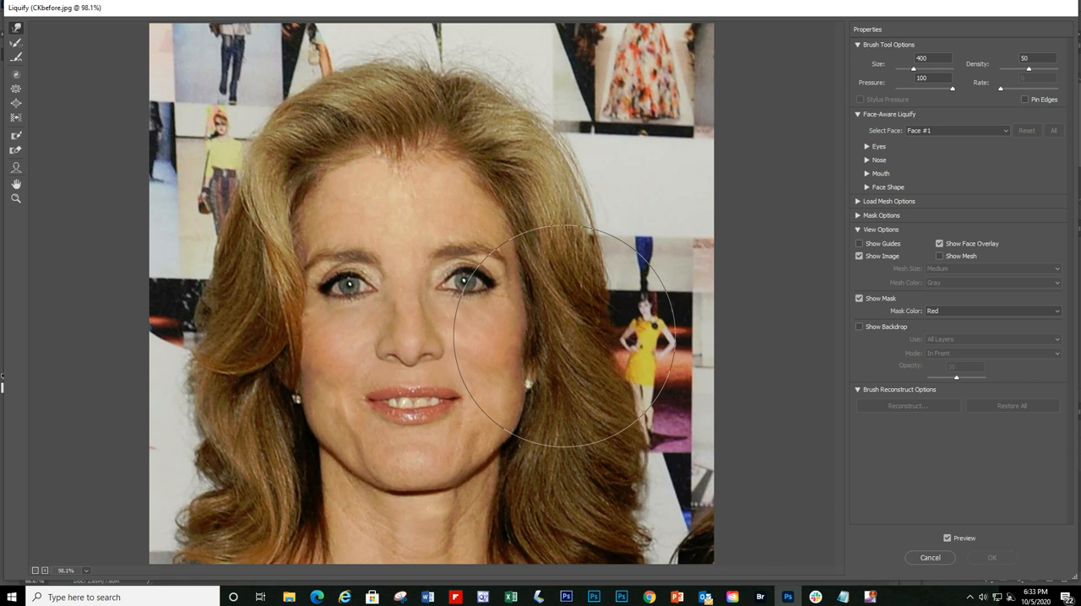
pyautogui.press('[')
pyautogui.press('[')
pyautogui.press('[')
pyautogui.press('[')
pyautogui.press('[')
pyautogui.press('[')
pyautogui.press('[')
pyautogui.press('[')
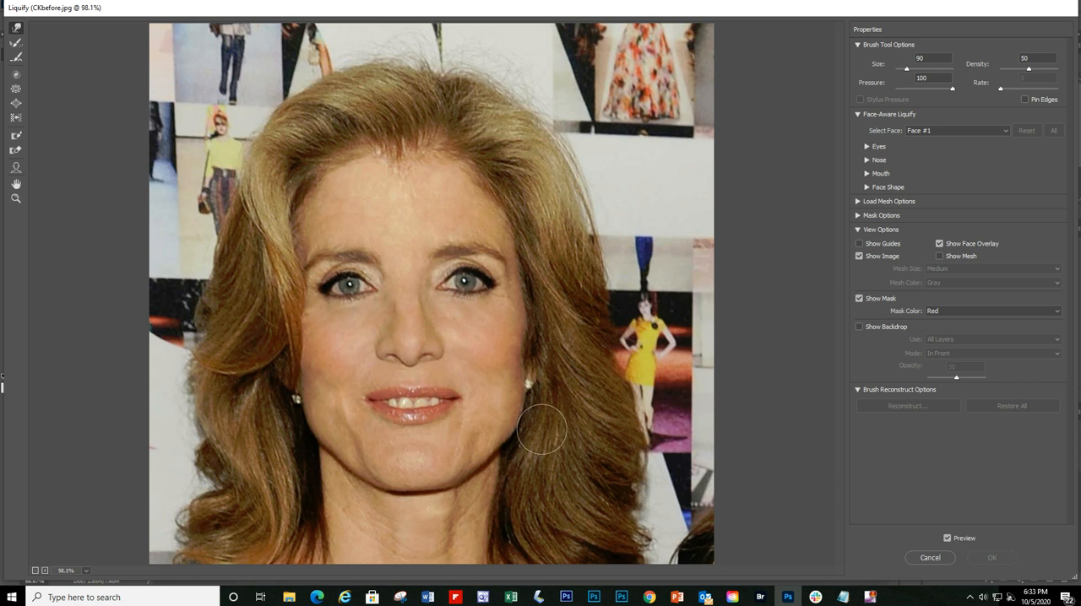
pyautogui.press('[')
pyautogui.press('[')
pyautogui.press('[')
pyautogui.press('[')
pyautogui.press(']')
pyautogui.press(']')
pyautogui.press(']')
pyautogui.press(']')
pyautogui.press(']')
pyautogui.press(']')
pyautogui.press(']')
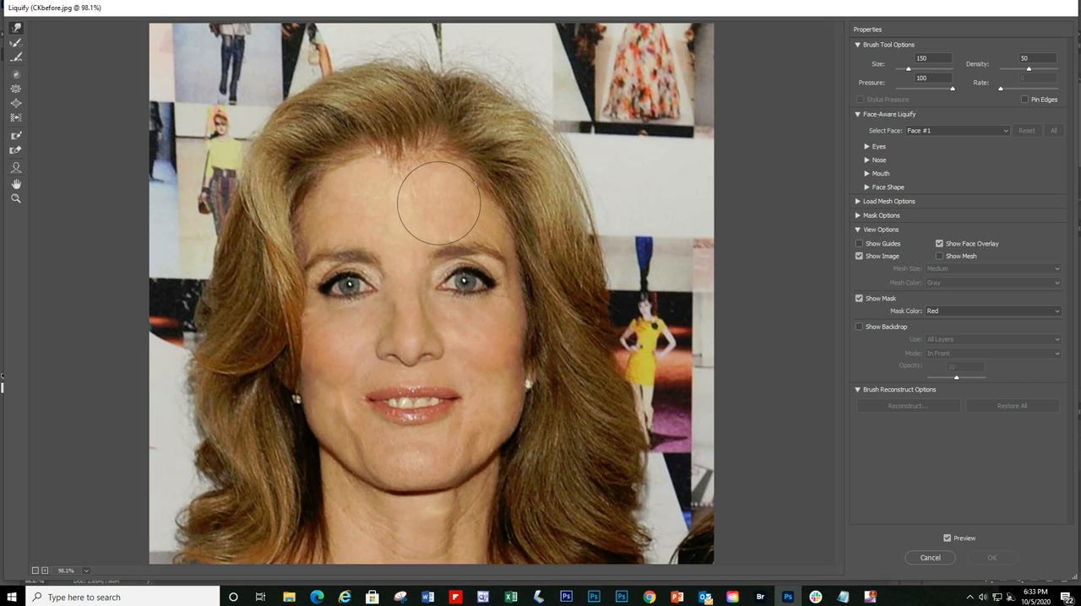
pyautogui.press('[')
pyautogui.press('[')
pyautogui.press('[')
pyautogui.press('[')
pyautogui.press('[')
pyautogui.press('[')
pyautogui.press('[')
pyautogui.press('[')
pyautogui.press('[')
pyautogui.press(']')
pyautogui.press(']')
pyautogui.press(']')
pyautogui.press(']')
pyautogui.press(']')
pyautogui.press(']')
pyautogui.press(']')
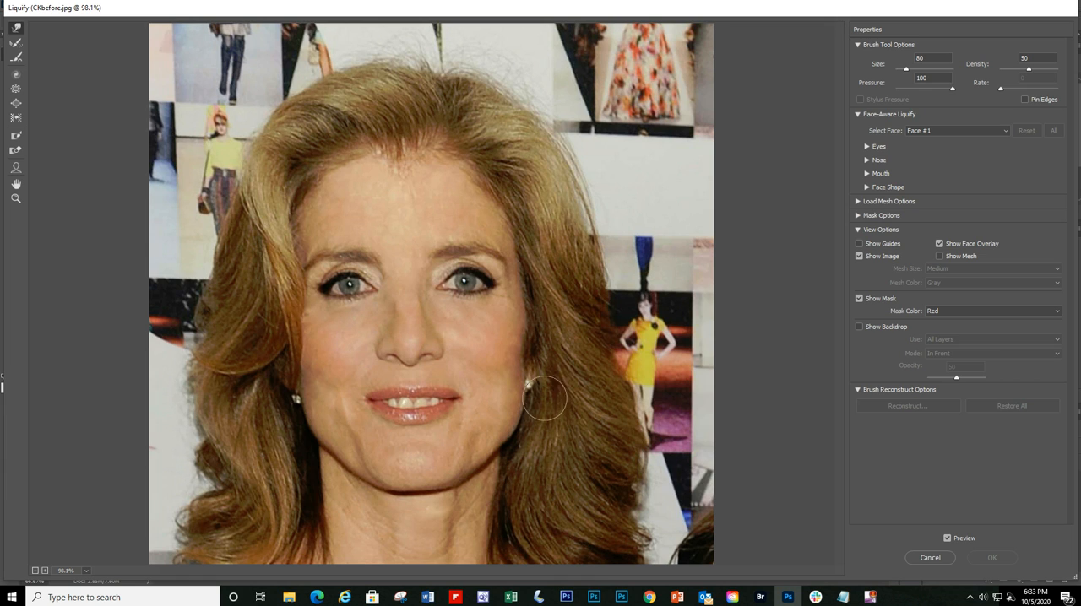
# Step: Try nudging the jaw edge below the earring using Forward Warp at brush size 25, and undo the strokes
pyautogui.press('[')
pyautogui.press('[')
pyautogui.press('[')
pyautogui.press('[')
pyautogui.press('[')
pyautogui.press('[')
pyautogui.press('[')
pyautogui.moveTo(518, 415); pyautogui.dragTo(521, 422)
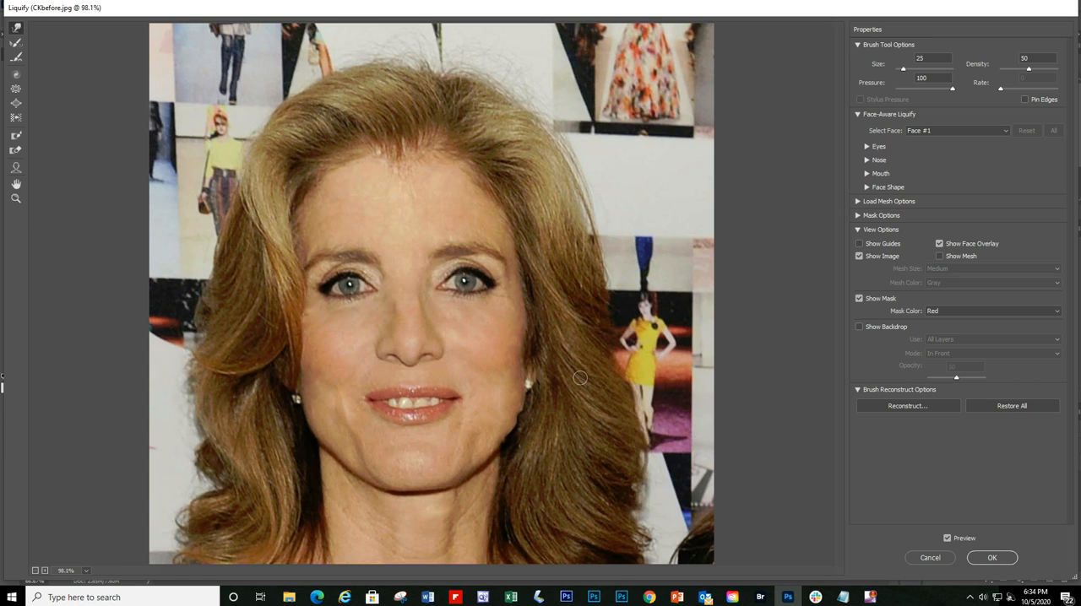
pyautogui.hotkey('alt', 'space')
pyautogui.hotkey('ctrl', 'z')
pyautogui.hotkey('ctrl', 'z')
pyautogui.hotkey('ctrl', 'z')
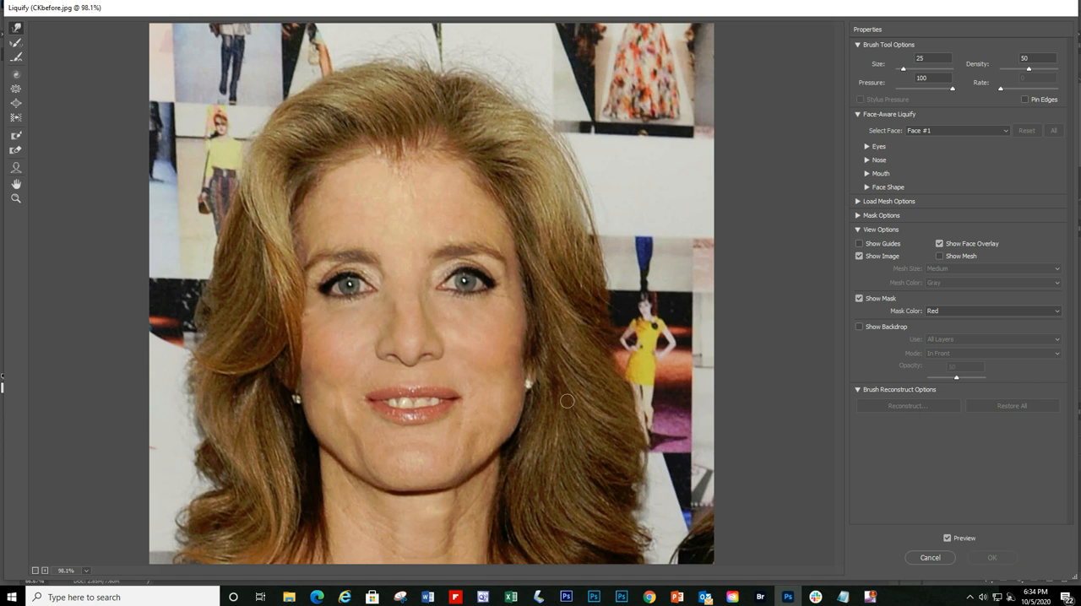
# Step: Slim both sides of the jaw inward using Forward Warp at brush size 175, and compare the face with and without the preview
pyautogui.press(']')
pyautogui.press(']')
pyautogui.press(']')
pyautogui.press(']')
pyautogui.press(']')
pyautogui.press(']')
pyautogui.press(']')
pyautogui.press(']')
pyautogui.press(']')
pyautogui.press(']')
pyautogui.press(']')
pyautogui.press(']')
pyautogui.press(']')
pyautogui.moveTo(517, 433); pyautogui.dragTo(505, 435)
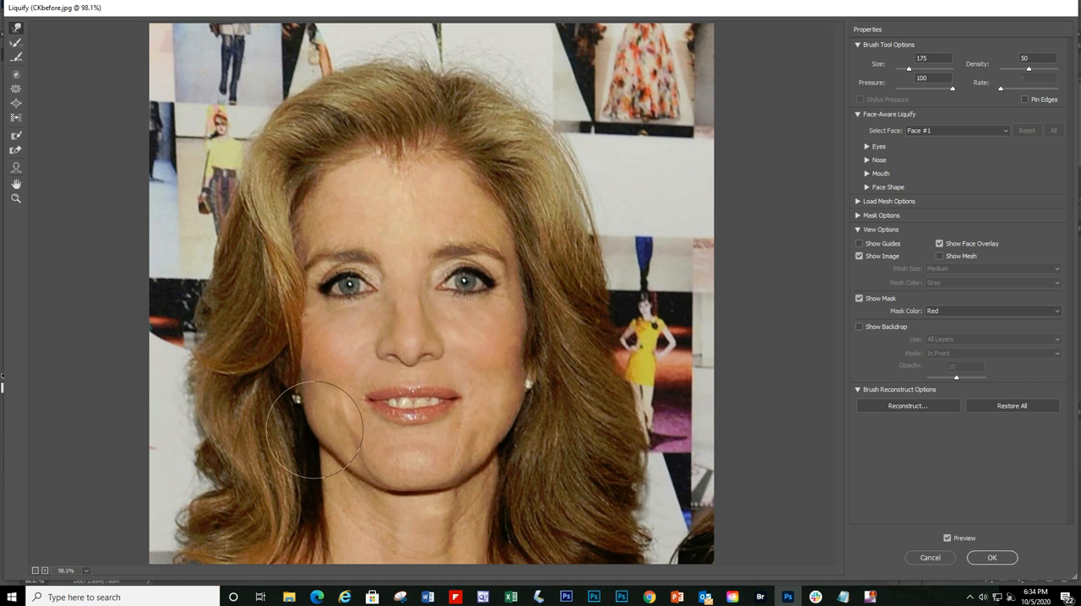
pyautogui.moveTo(313, 431); pyautogui.dragTo(320, 429)
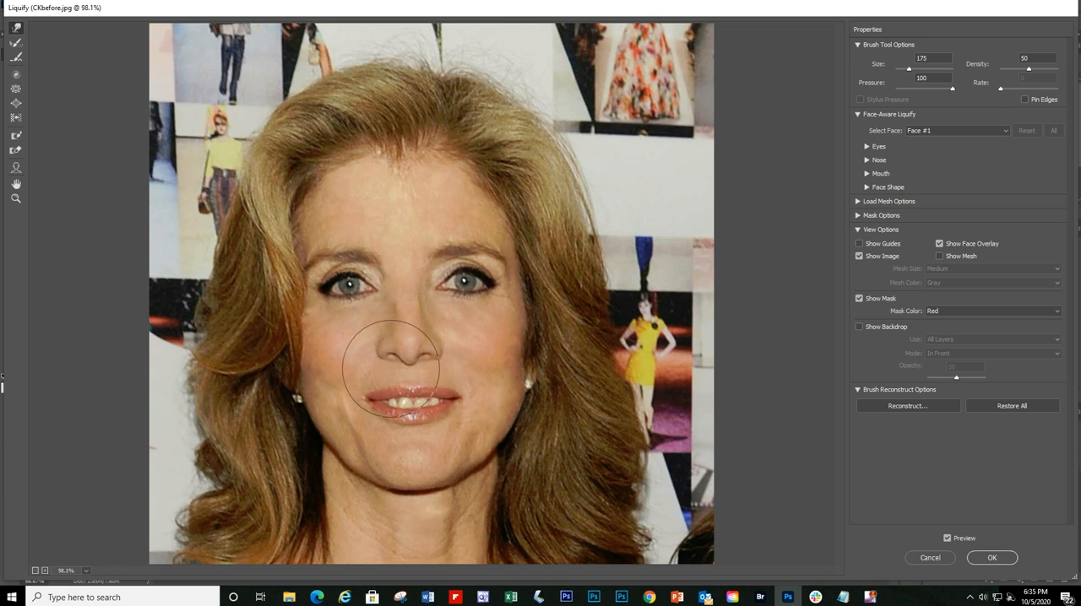
pyautogui.click(947, 538)
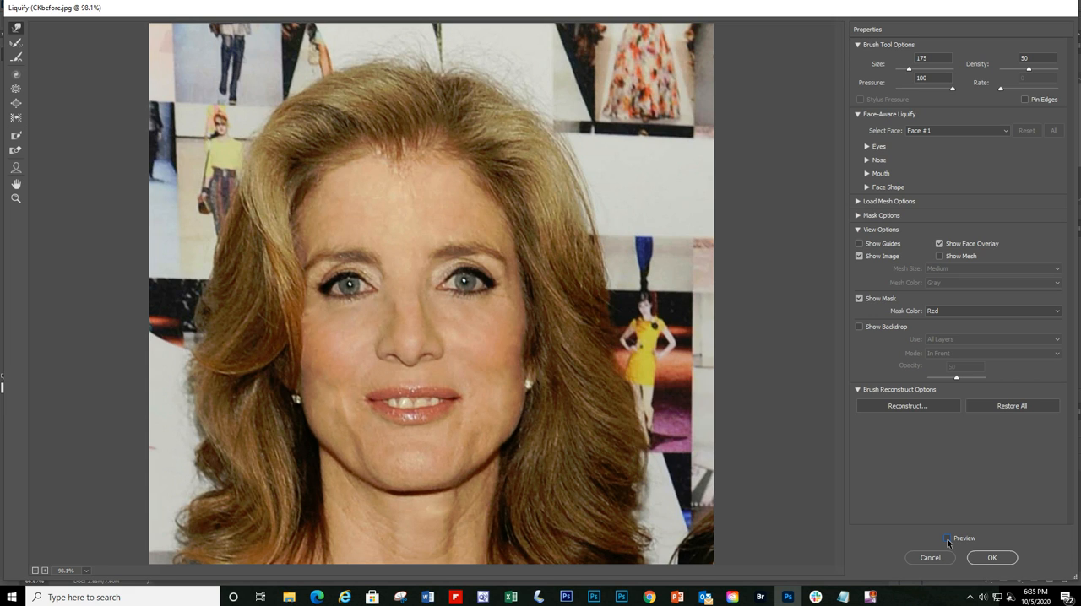
pyautogui.click(947, 538)
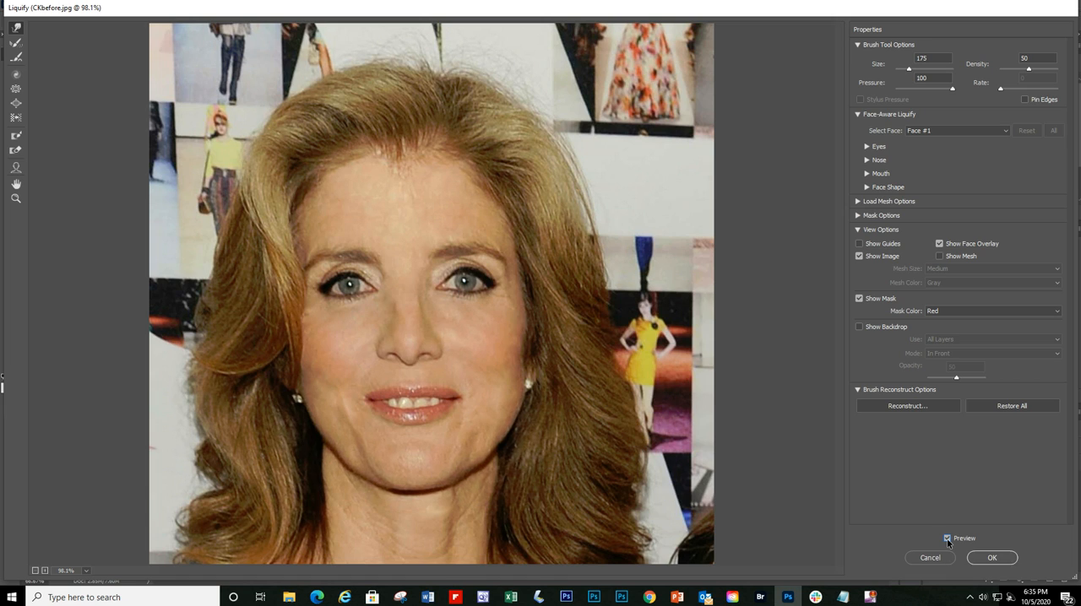
pyautogui.click(947, 538)
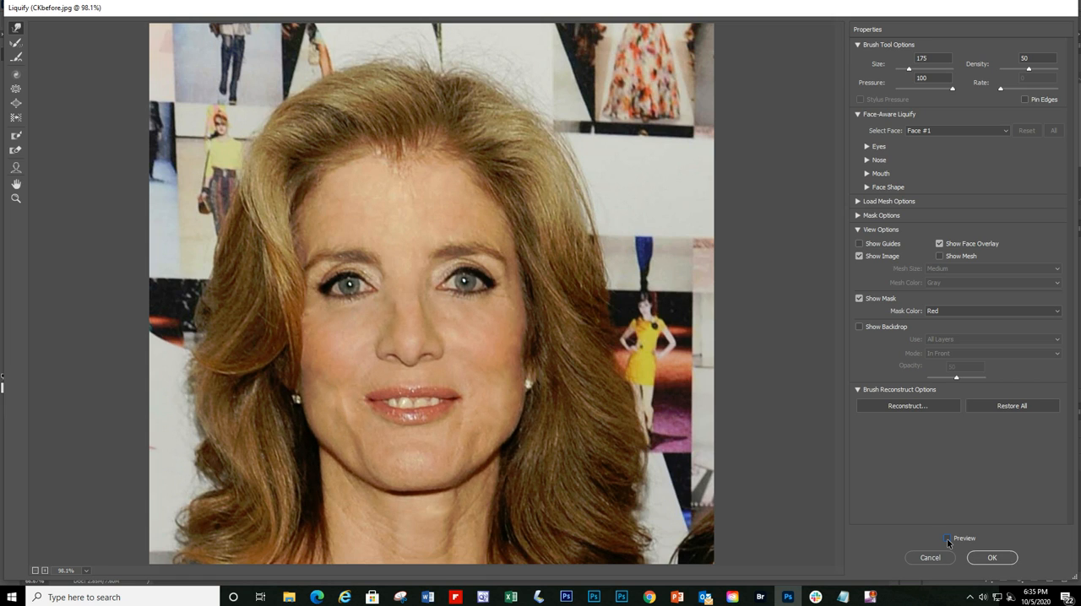
pyautogui.click(947, 538)
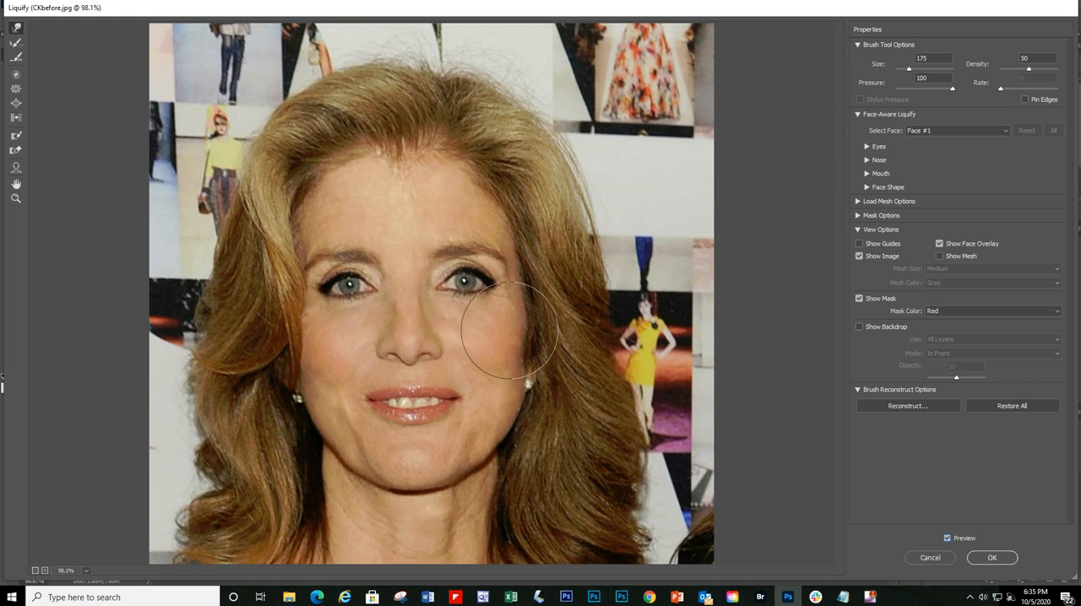
# Step: Push the hair outward around the crown and sides using Forward Warp at brush size 250, and compare with and without the preview
pyautogui.press(']')
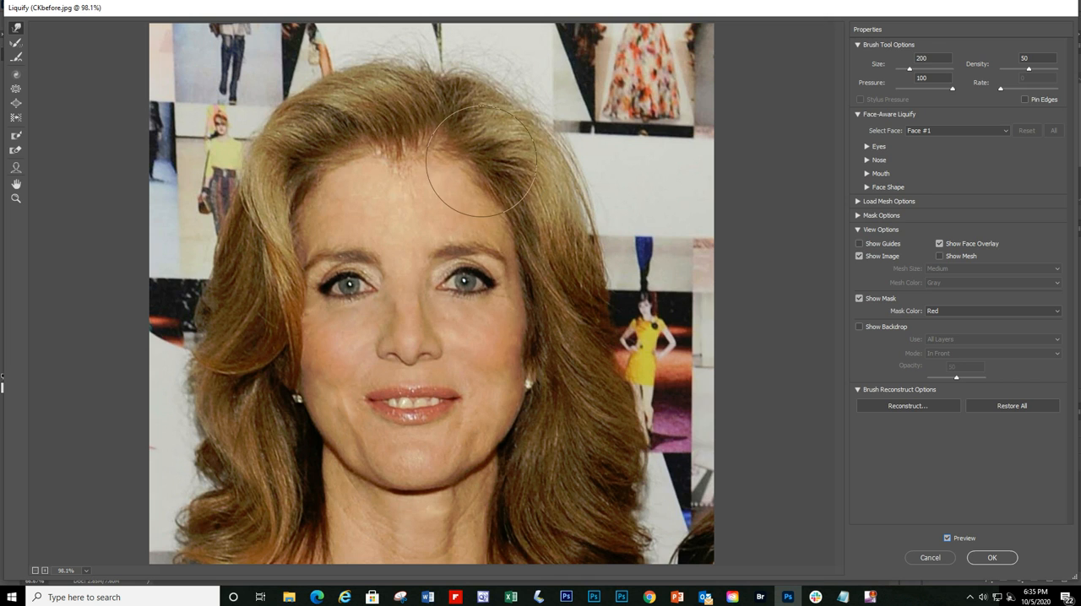
pyautogui.press(']')
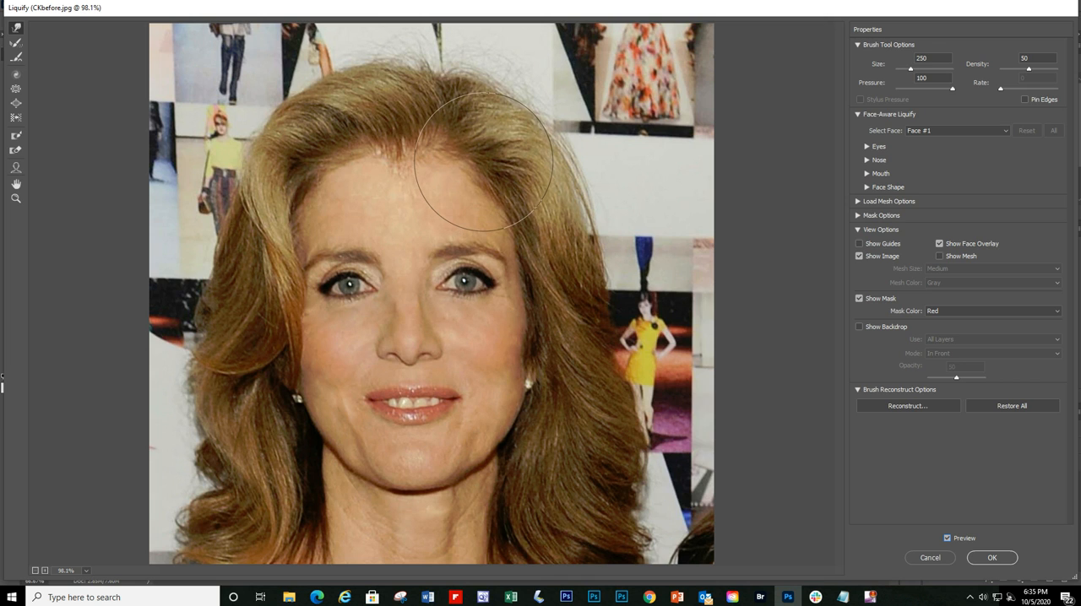
pyautogui.moveTo(483, 162)
pyautogui.mouseDown()
pyautogui.moveTo(384, 167)
pyautogui.moveTo(329, 186)
pyautogui.moveTo(473, 183)
pyautogui.moveTo(458, 183)
pyautogui.moveTo(551, 149)
pyautogui.moveTo(509, 101)
pyautogui.moveTo(433, 77)
pyautogui.moveTo(364, 80)
pyautogui.mouseUp()
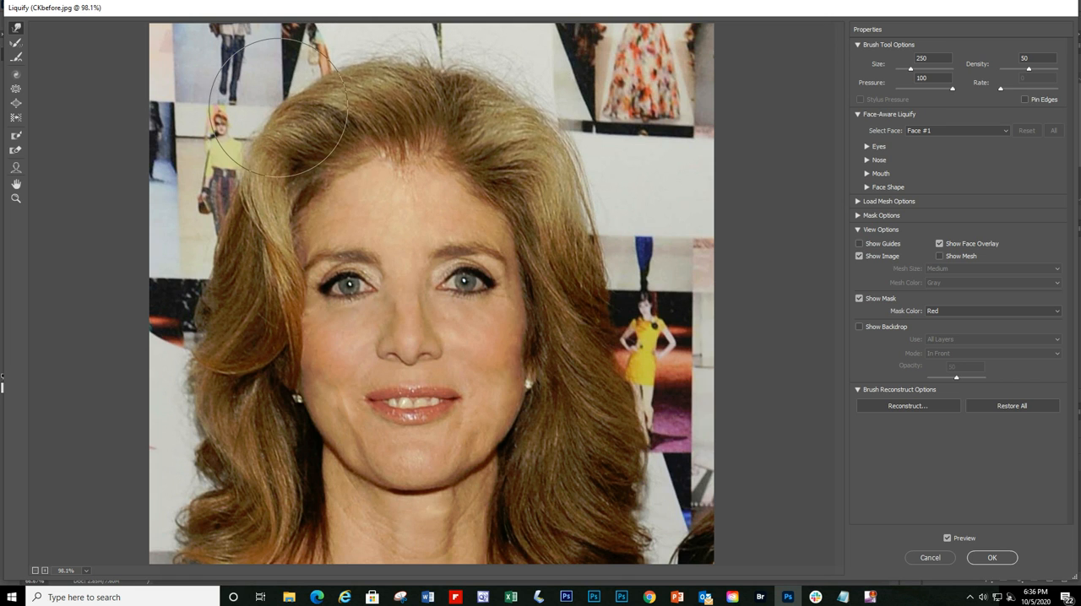
pyautogui.moveTo(280, 109); pyautogui.dragTo(275, 105)
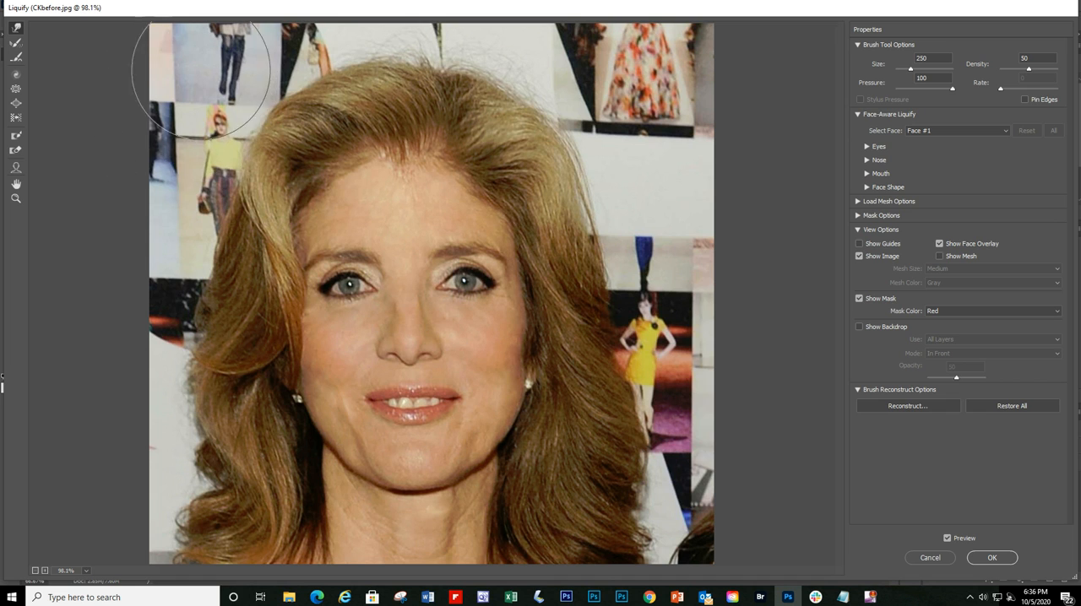
pyautogui.moveTo(227, 188); pyautogui.dragTo(222, 190)
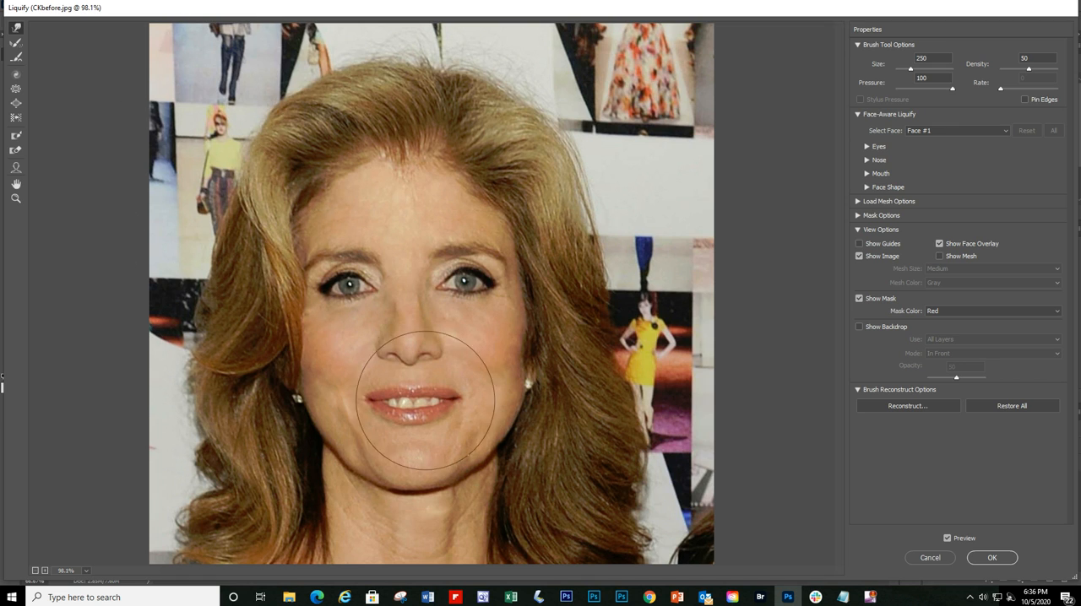
pyautogui.click(950, 544)
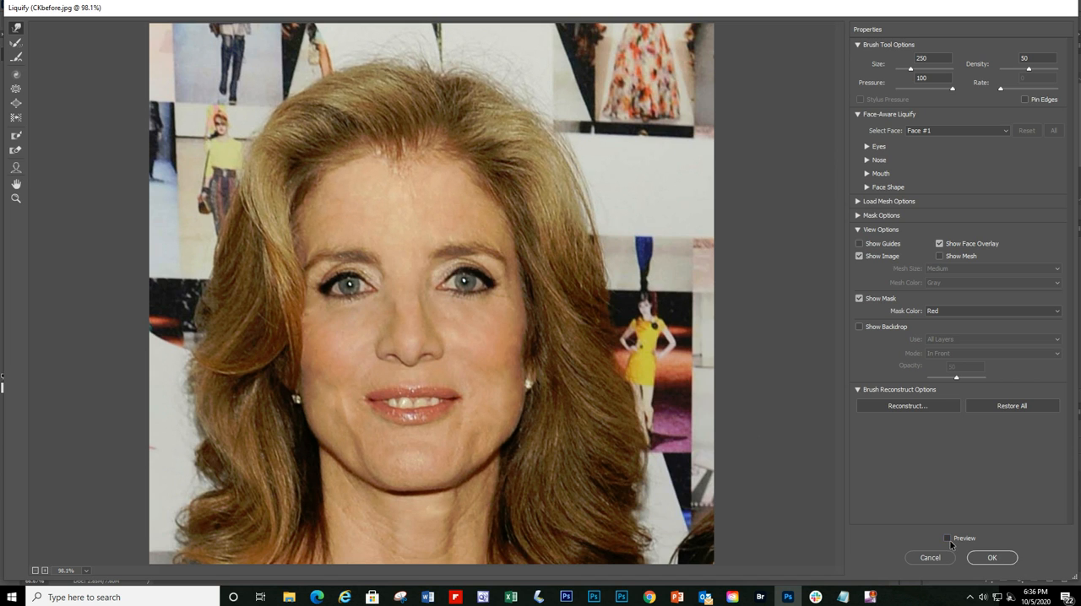
pyautogui.click(950, 544)
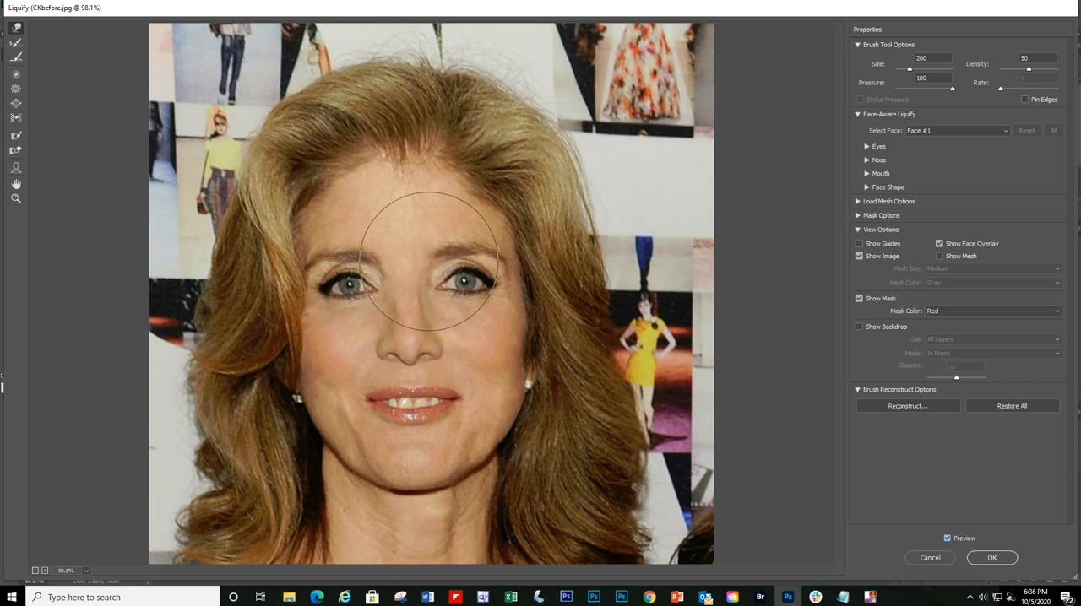
# Step: Enlarge the irises of both eyes using the Bloat tool at brush size 50, and compare with and without the preview
pyautogui.press('[')
pyautogui.press('[')
pyautogui.press('[')
pyautogui.press('[')
pyautogui.press('[')
pyautogui.press('[')
pyautogui.press('[')
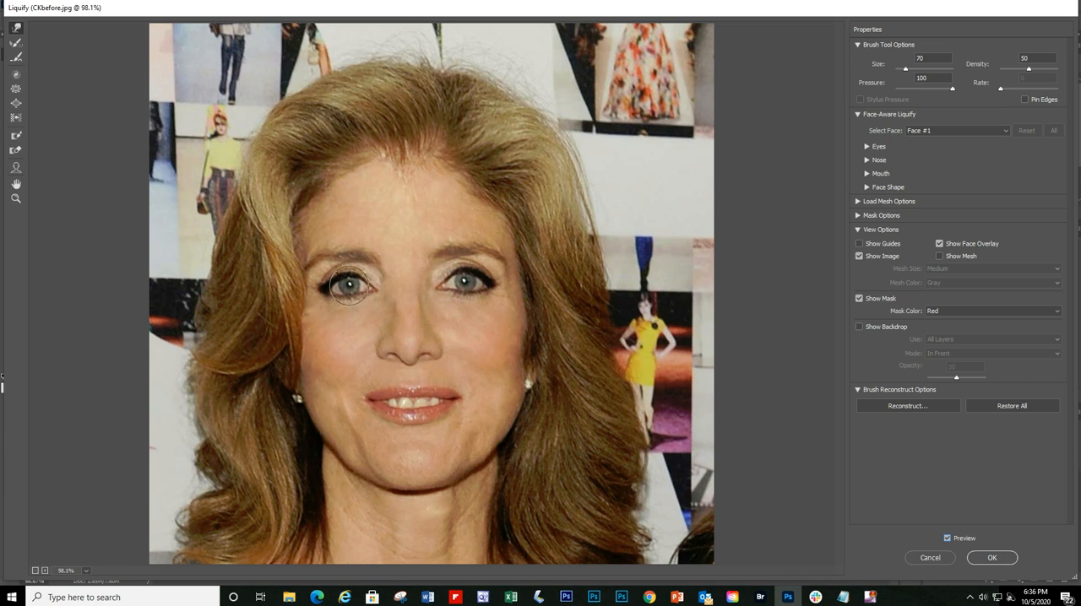
pyautogui.press('[')
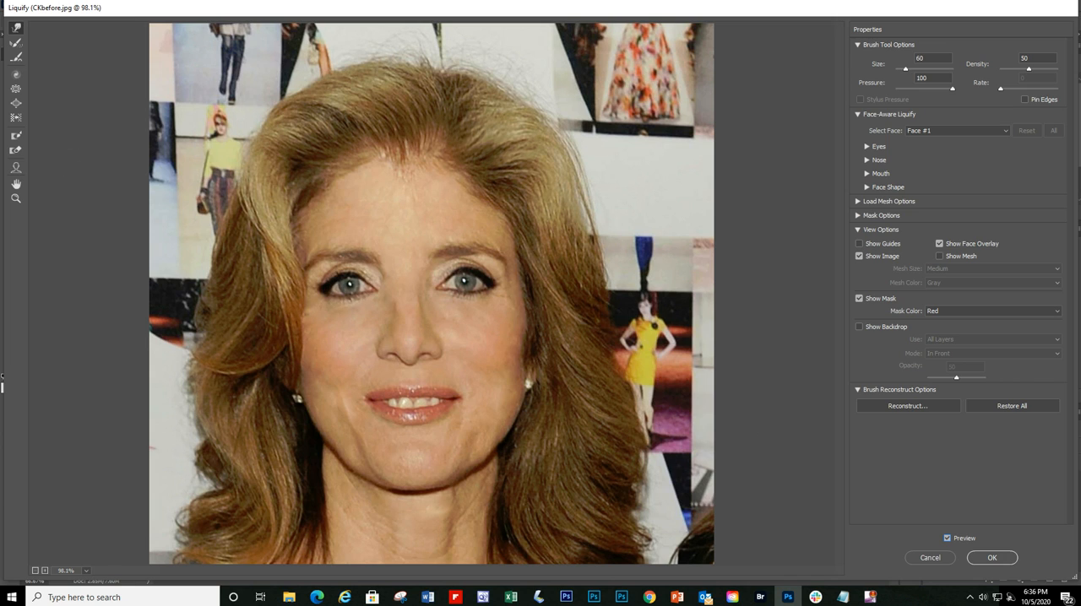
pyautogui.click(16, 105)
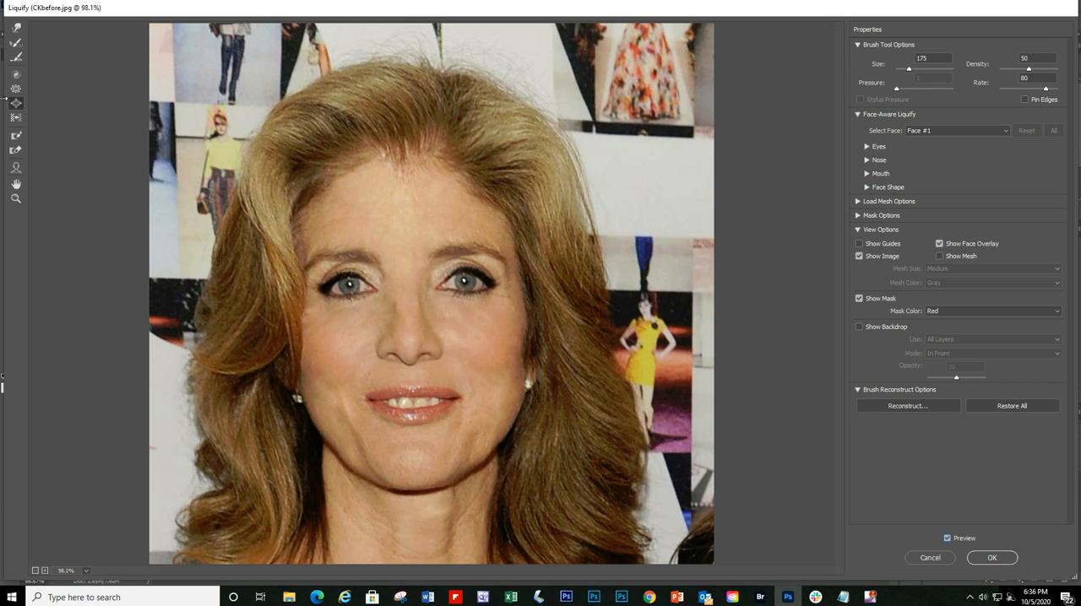
pyautogui.press('[')
pyautogui.press('[')
pyautogui.press('[')
pyautogui.press('[')
pyautogui.press('[')
pyautogui.press('[')
pyautogui.press('[')
pyautogui.press('[')
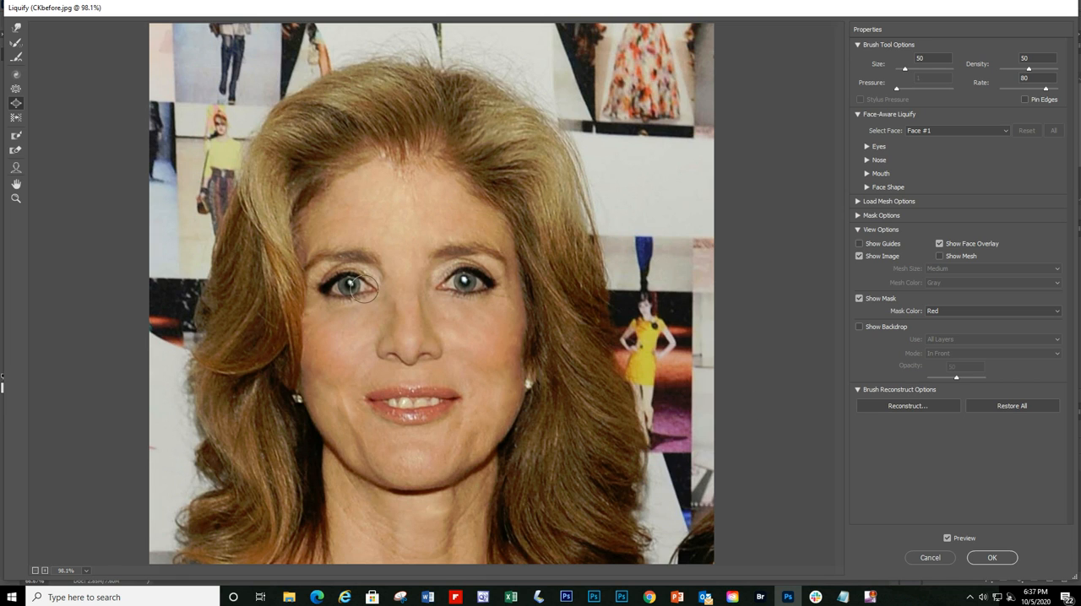
pyautogui.click(949, 539)
pyautogui.click(950, 539)
# Step: Undo the last two Bloat edits, apply the Liquify changes, and compare by toggling the original layer's visibility
pyautogui.hotkey('ctrl', 'z')
pyautogui.hotkey('ctrl', 'z')
pyautogui.click(990, 559)
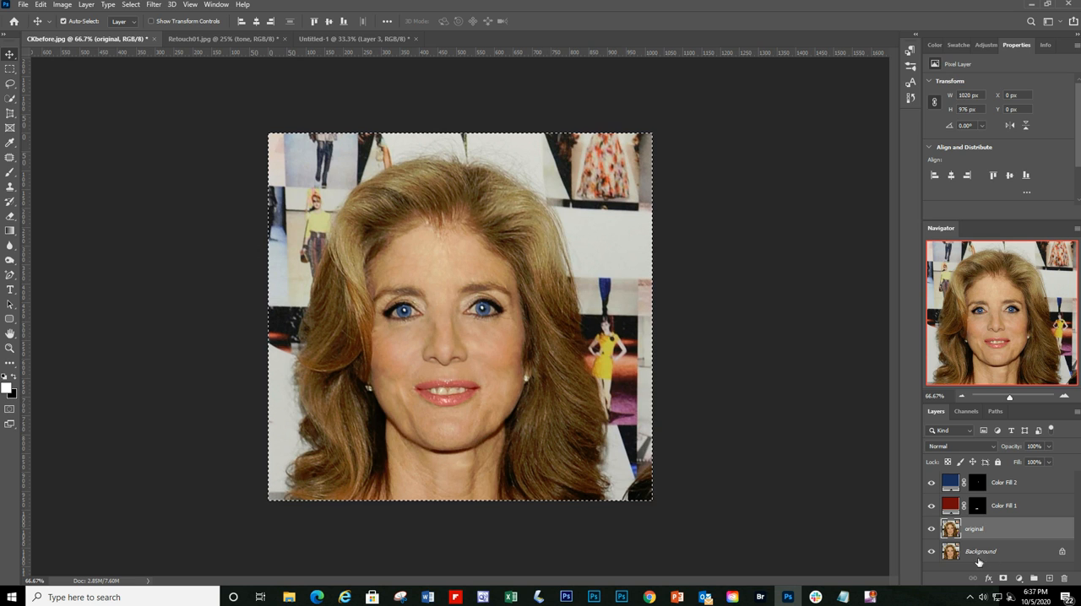
pyautogui.click(932, 529)
pyautogui.click(931, 529)
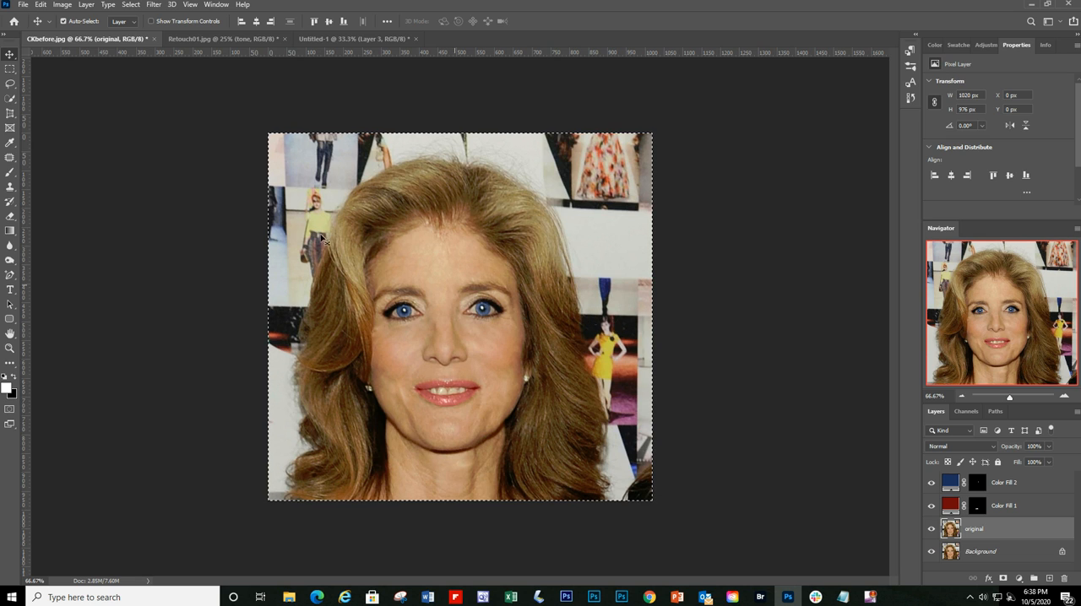
# Step: Copy the liquified portrait with Copy Merged and paste it into Untitled-1's empty black quadrant at X 1020, Y 976 px
pyautogui.click(40, 5)
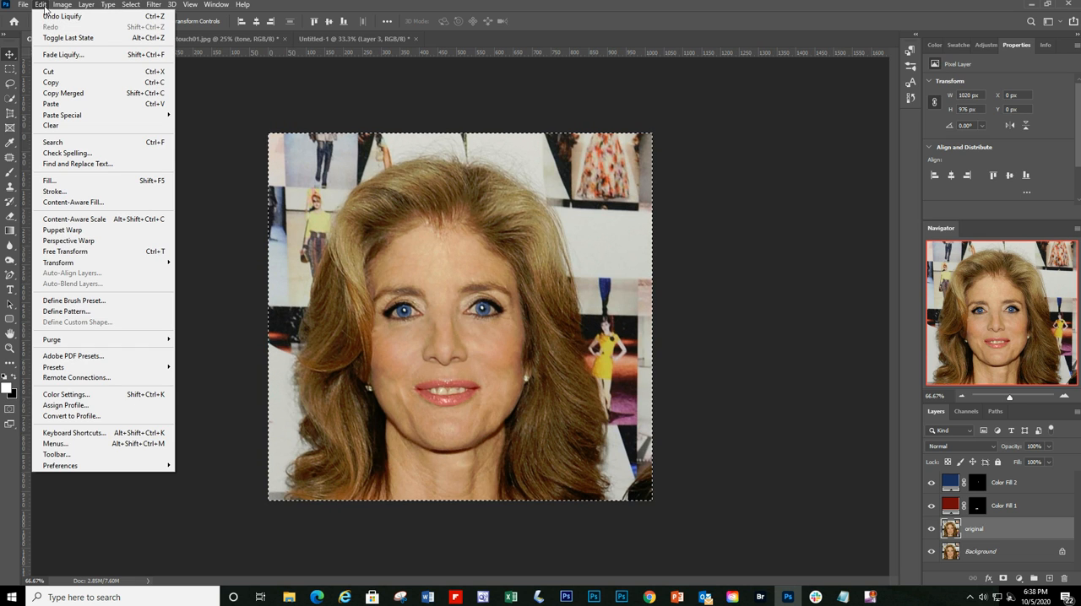
pyautogui.click(63, 93)
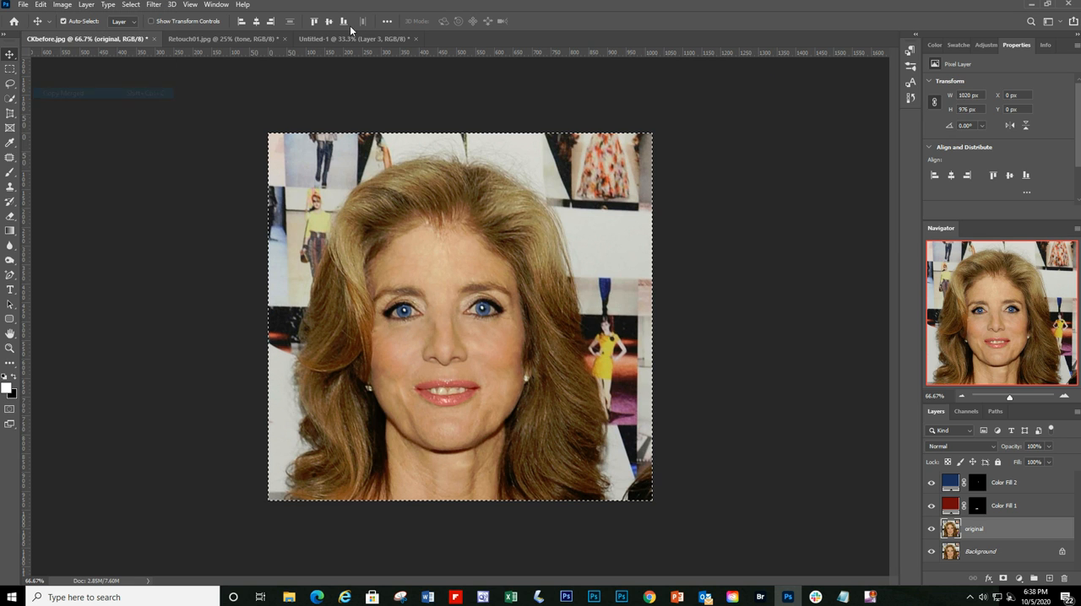
pyautogui.click(355, 39)
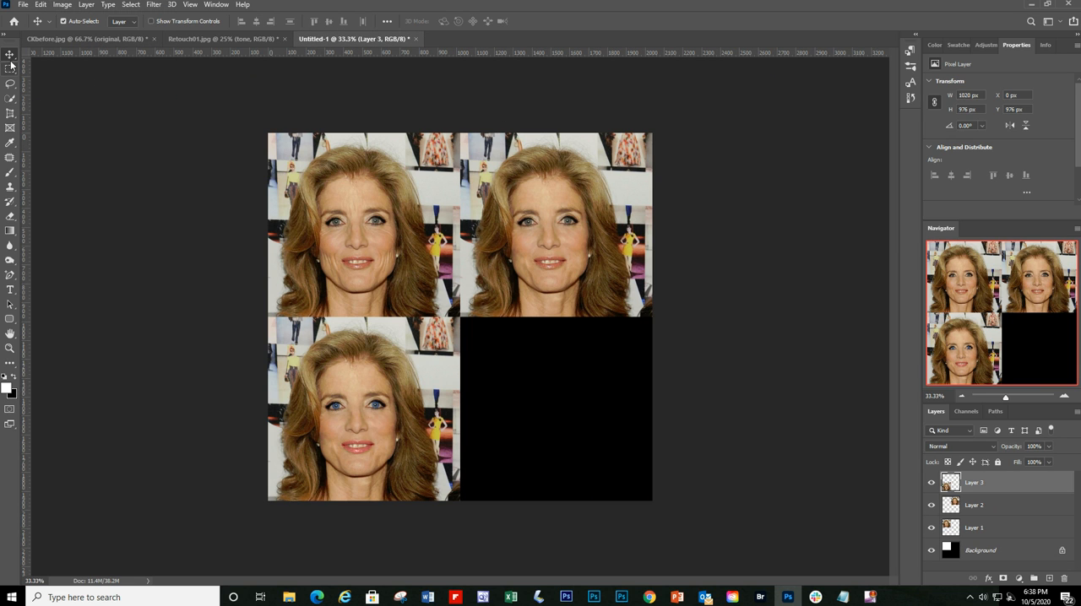
pyautogui.hotkey('ctrl', 'v')
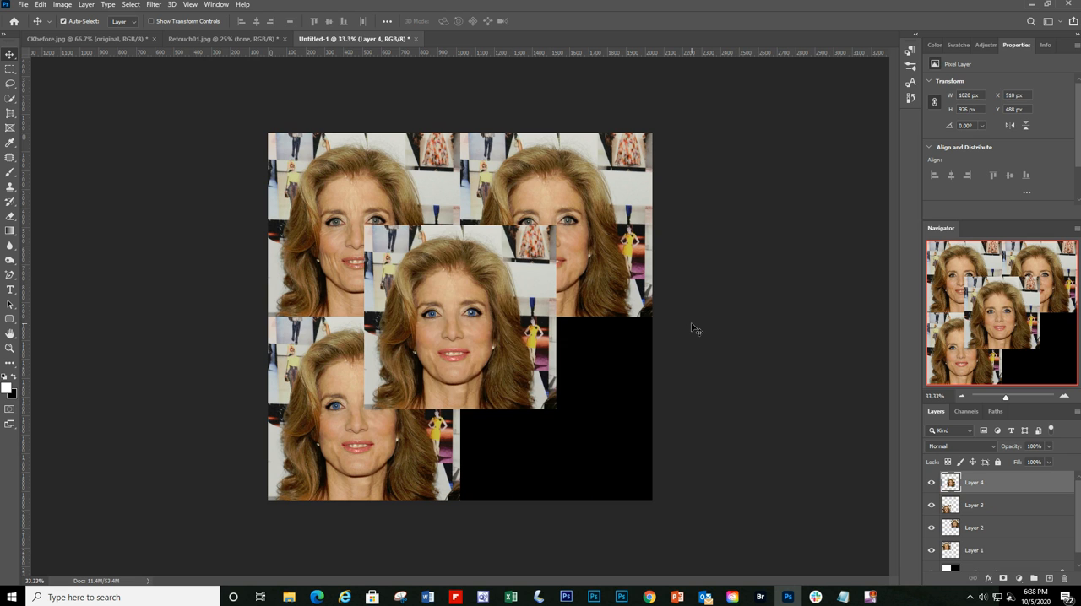
pyautogui.moveTo(494, 353); pyautogui.dragTo(587, 433)
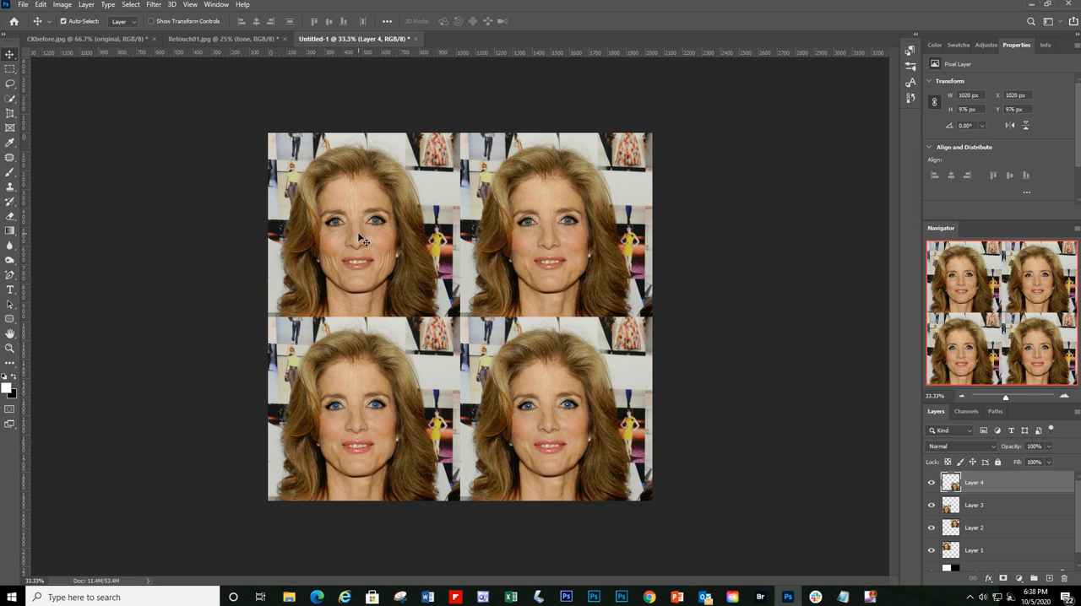
# Step: Move the liquified copy on Layer 4 exactly over the Layer 3 portrait at X 0, Y 976 px
pyautogui.click(1064, 397)
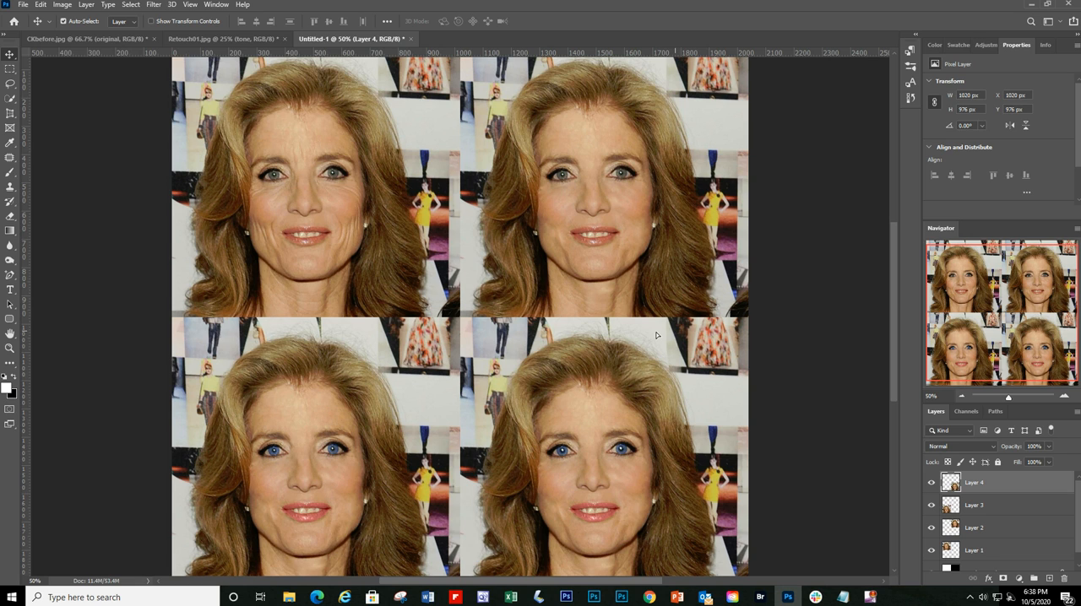
pyautogui.moveTo(663, 335); pyautogui.dragTo(388, 334)
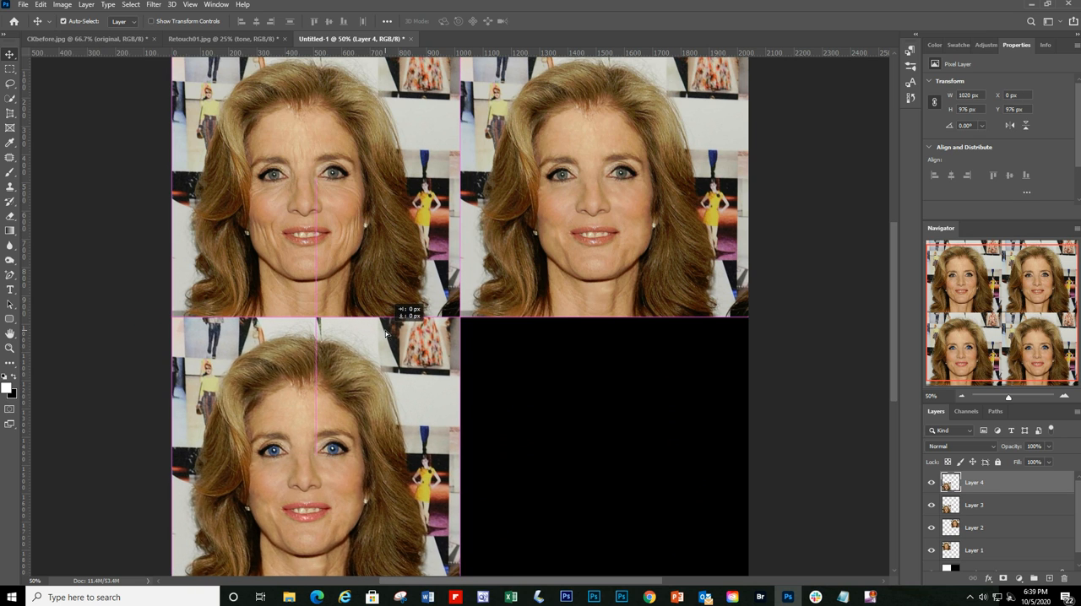
# Step: Compare the liquified portrait with the retouched one beneath it by toggling Layer 4's visibility
pyautogui.click(932, 483)
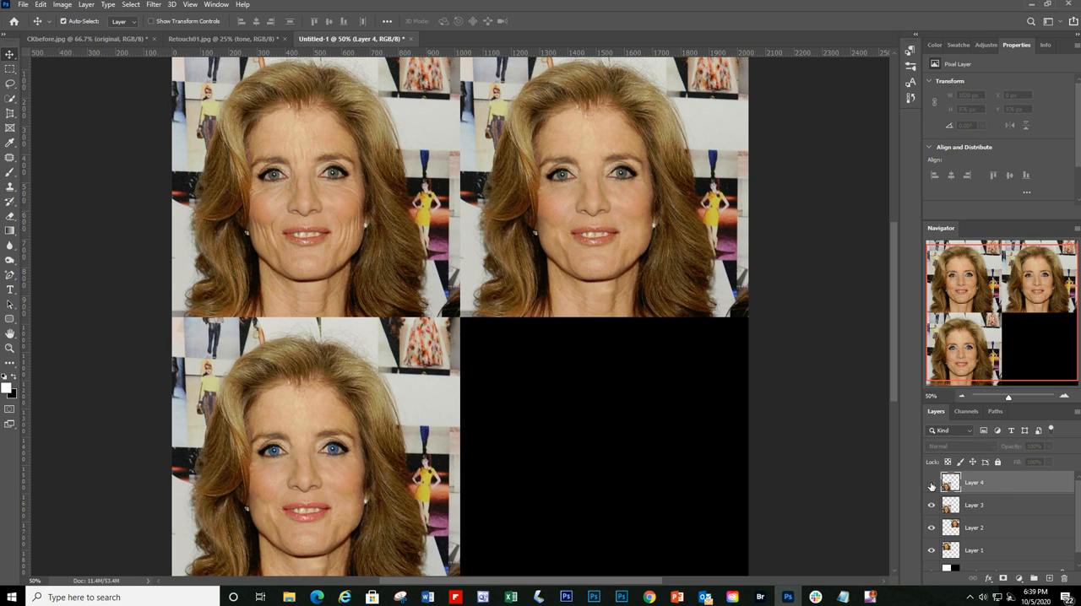
pyautogui.click(932, 483)
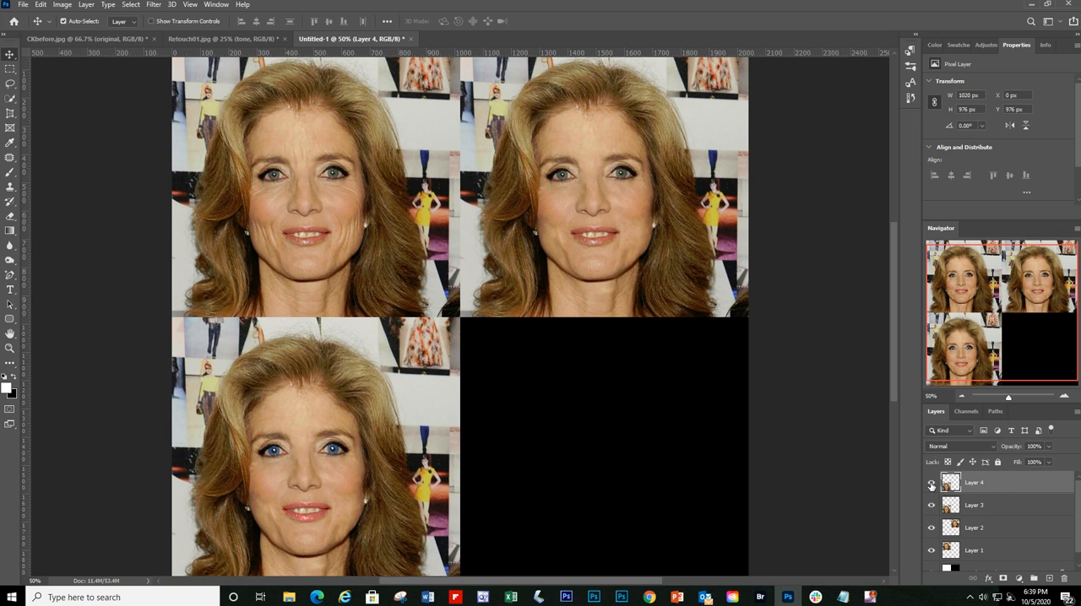
pyautogui.click(932, 484)
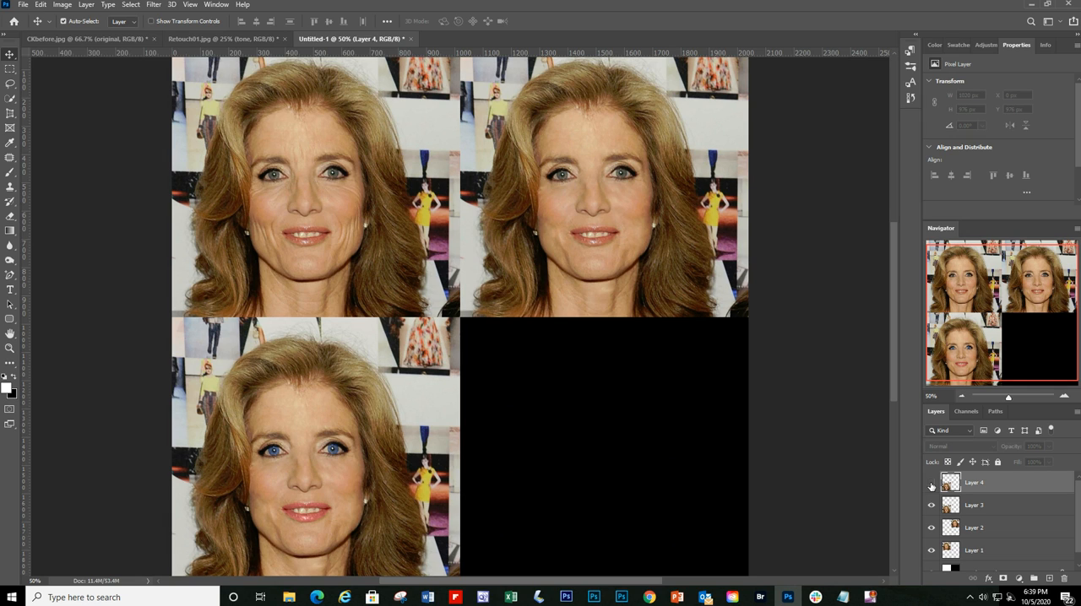
pyautogui.click(932, 484)
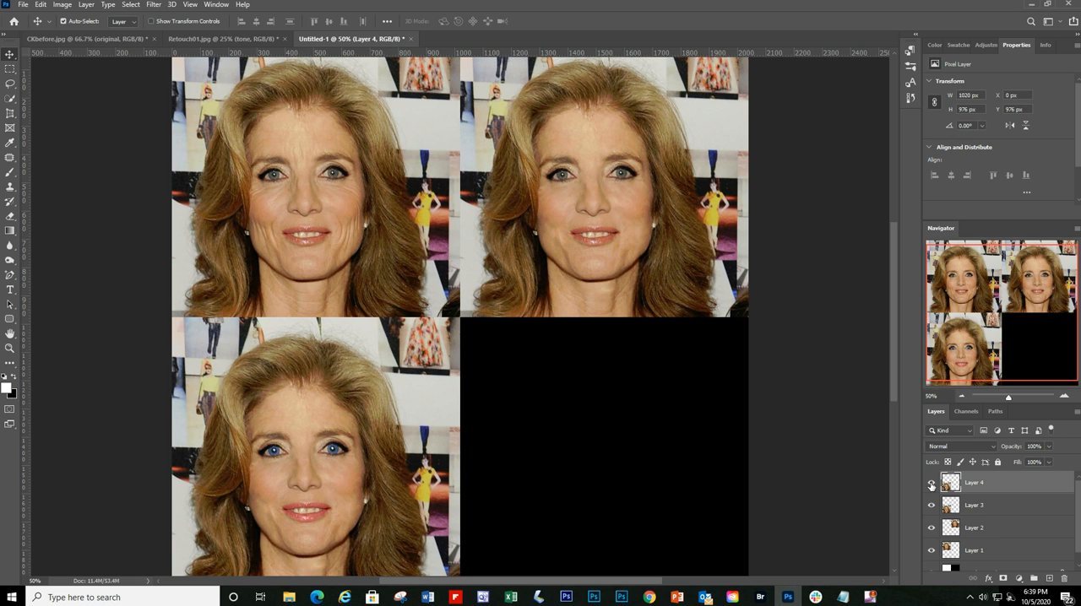
# Step: Move the liquified portrait on Layer 4 into the empty black quadrant at X 1020, Y 976 px
pyautogui.moveTo(355, 488); pyautogui.dragTo(646, 484)
pyautogui.hotkey('ctrl', '-')
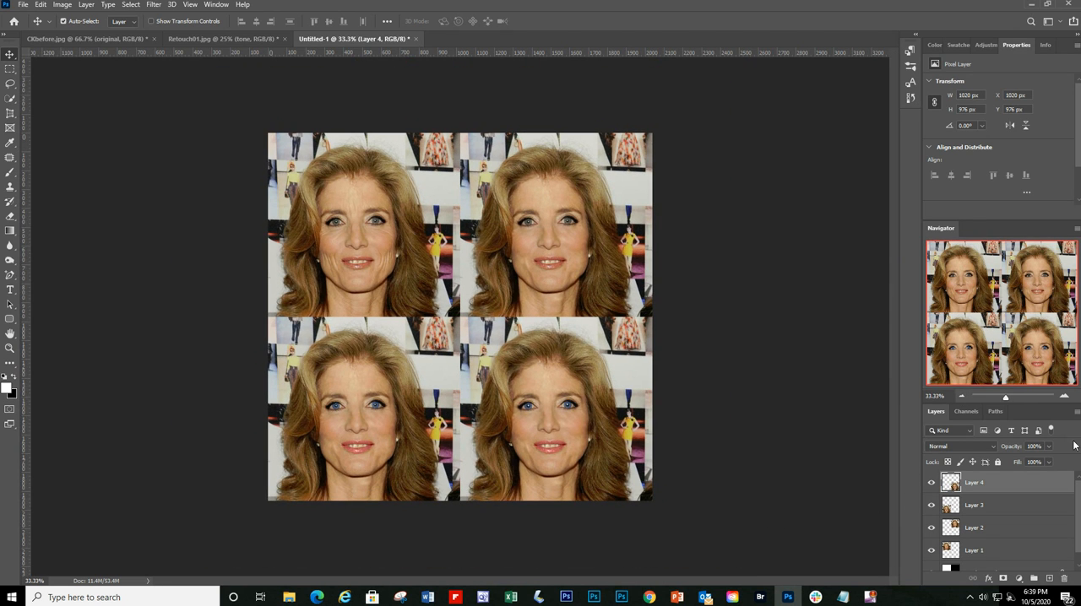
pyautogui.click(1063, 397)
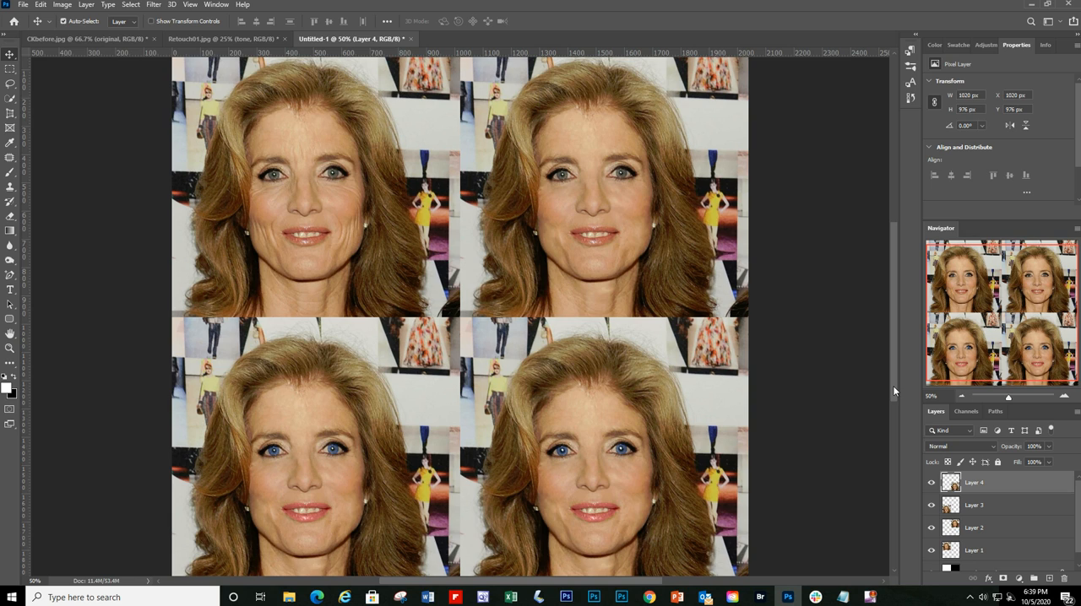
pyautogui.click(10, 158)
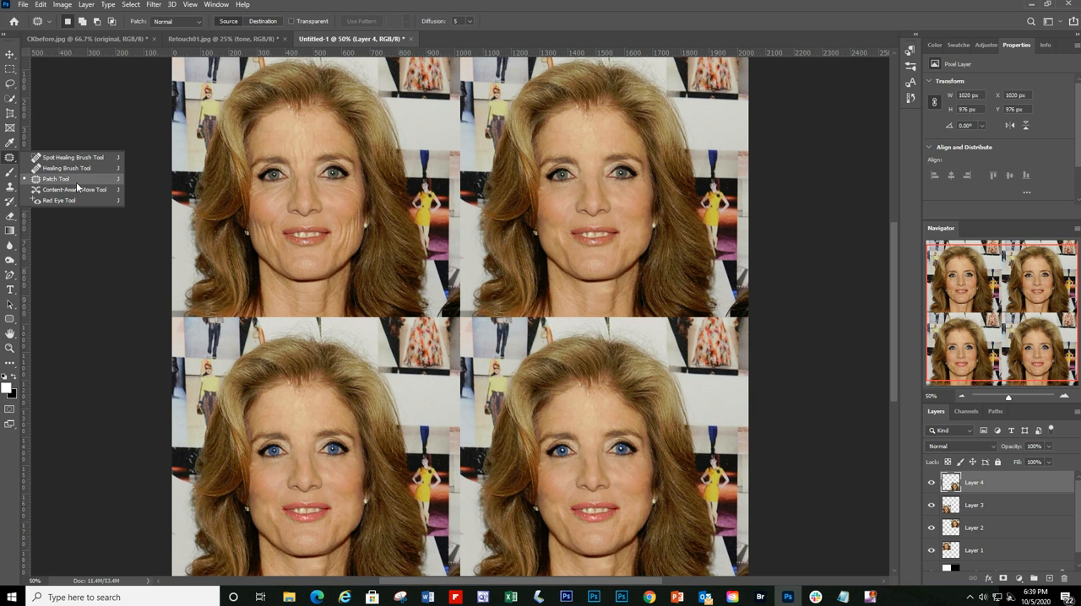
pyautogui.click(97, 263)
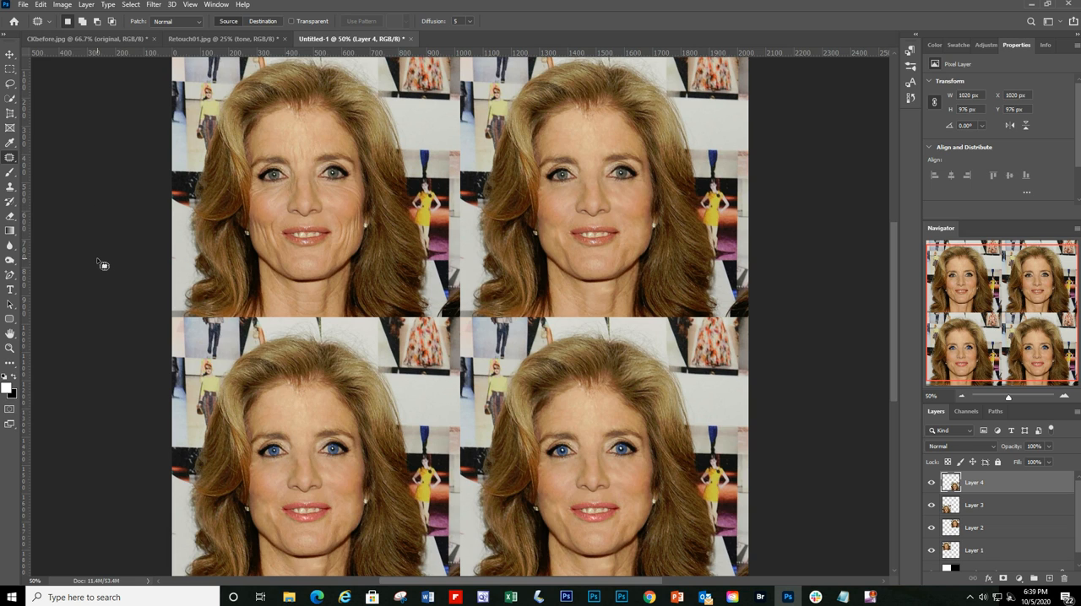
pyautogui.click(10, 54)
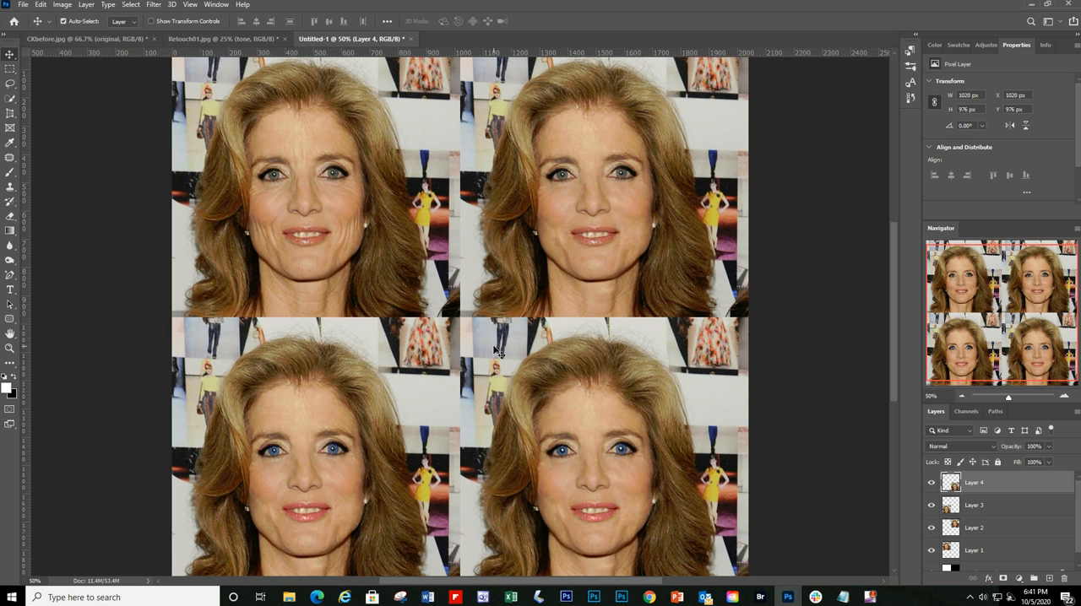
# Step: Switch to Retouch01.jpg and delete Group 1 with its texture and tone layers
pyautogui.click(221, 39)
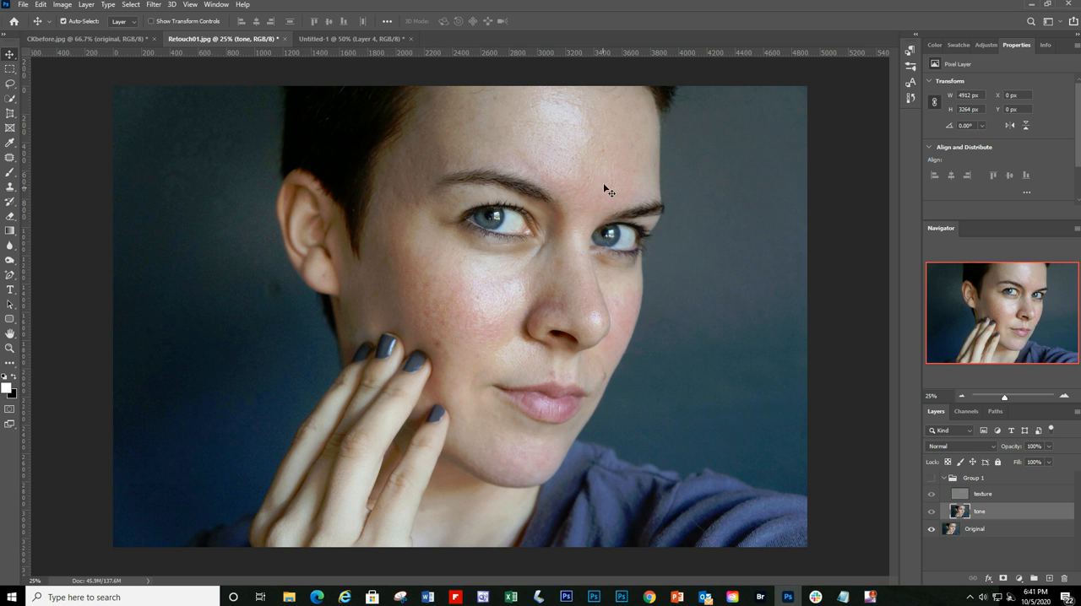
pyautogui.keyDown('shift'); pyautogui.click(1036, 498); pyautogui.keyUp('shift')
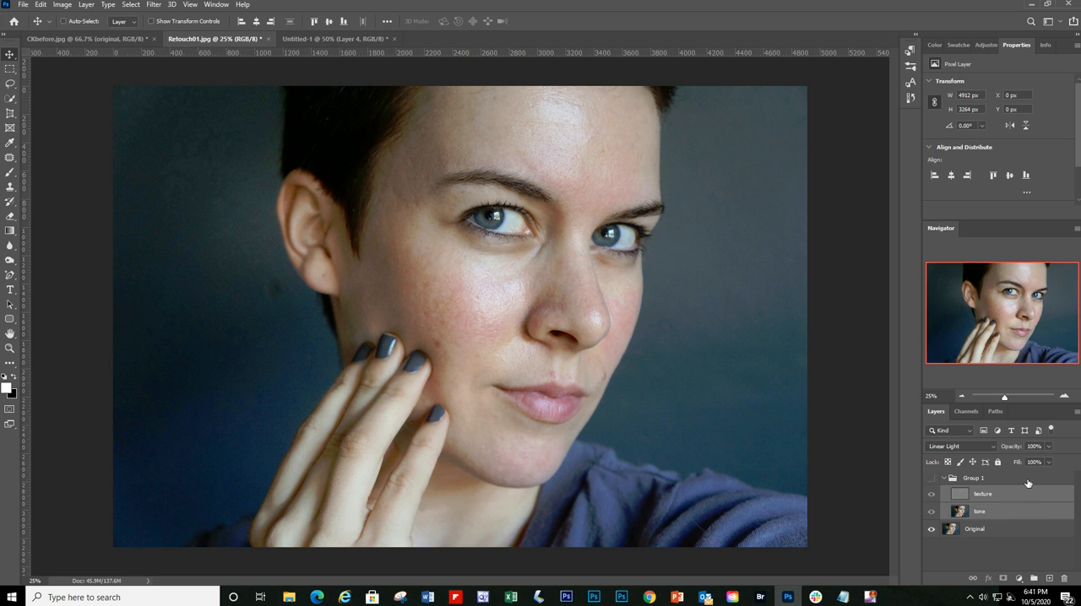
pyautogui.keyDown('shift'); pyautogui.click(1027, 485); pyautogui.keyUp('shift')
pyautogui.moveTo(1030, 499); pyautogui.dragTo(1066, 578)
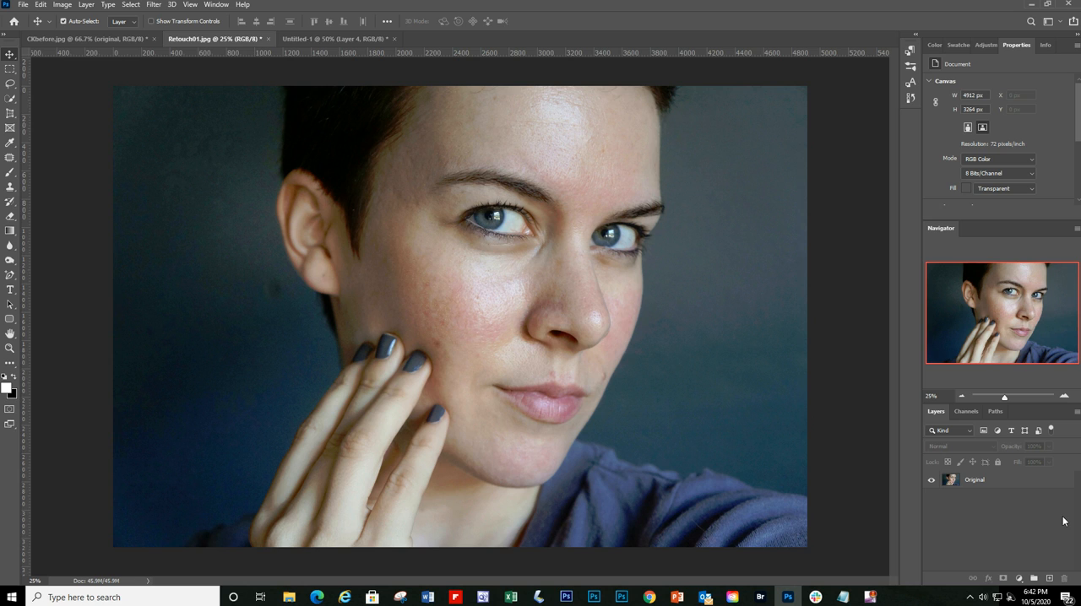
# Step: Duplicate the Original layer twice, naming the middle copy "tone" and the uppermost copy "texture"
pyautogui.moveTo(1012, 483); pyautogui.dragTo(1050, 580)
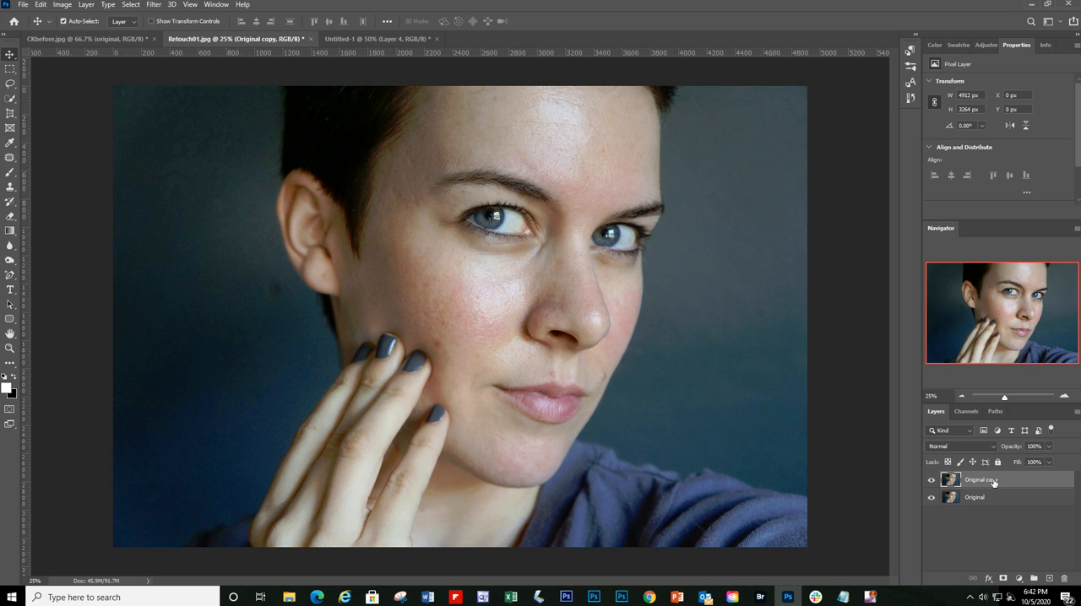
pyautogui.moveTo(993, 483); pyautogui.dragTo(1052, 582)
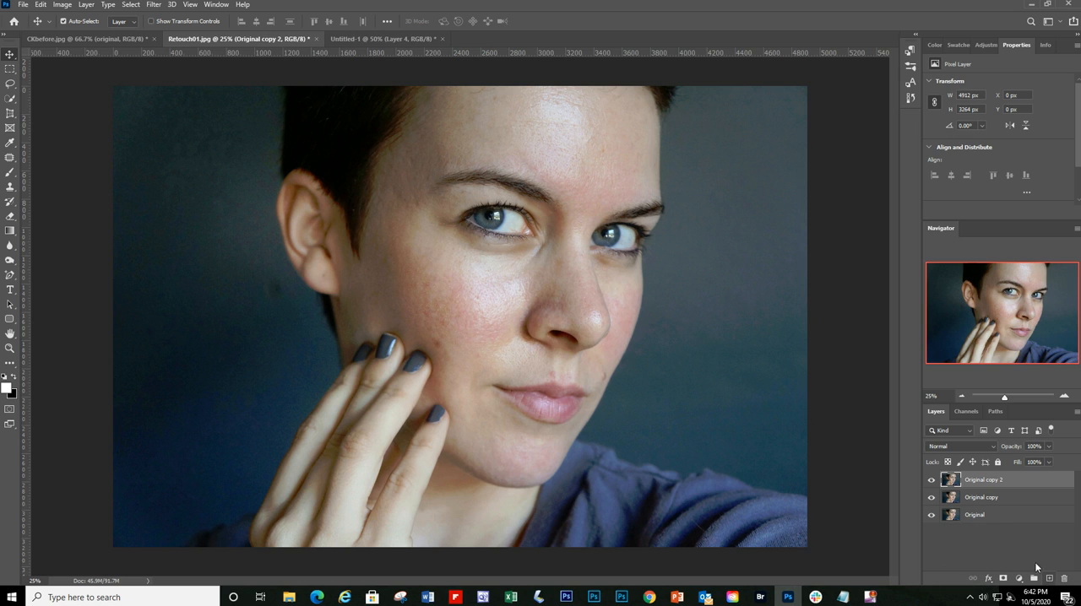
pyautogui.doubleClick(980, 498)
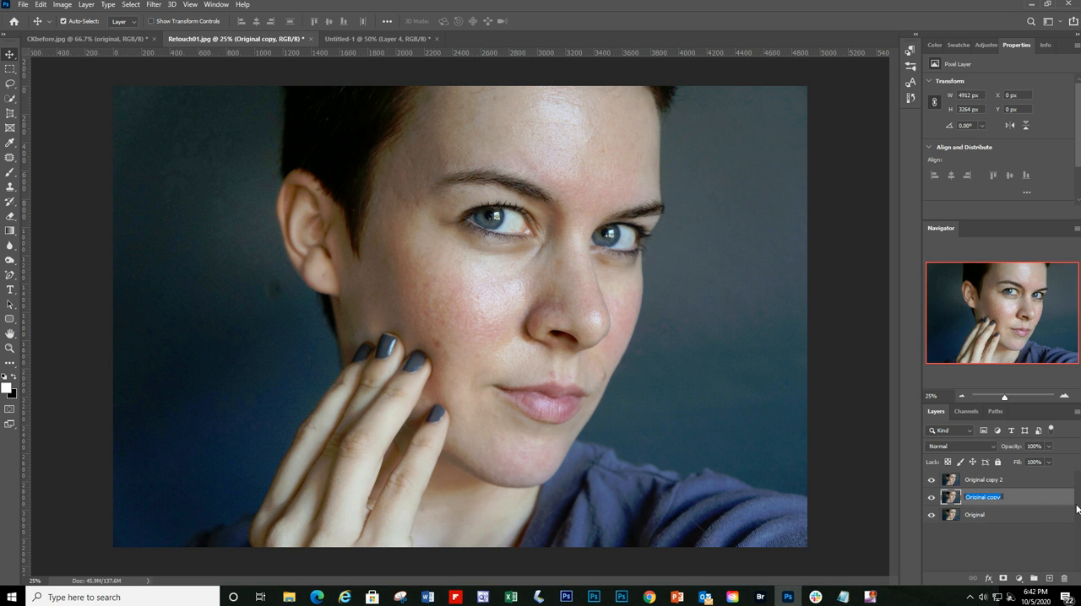
pyautogui.write('tone')
pyautogui.doubleClick(980, 480)
pyautogui.write('texture')
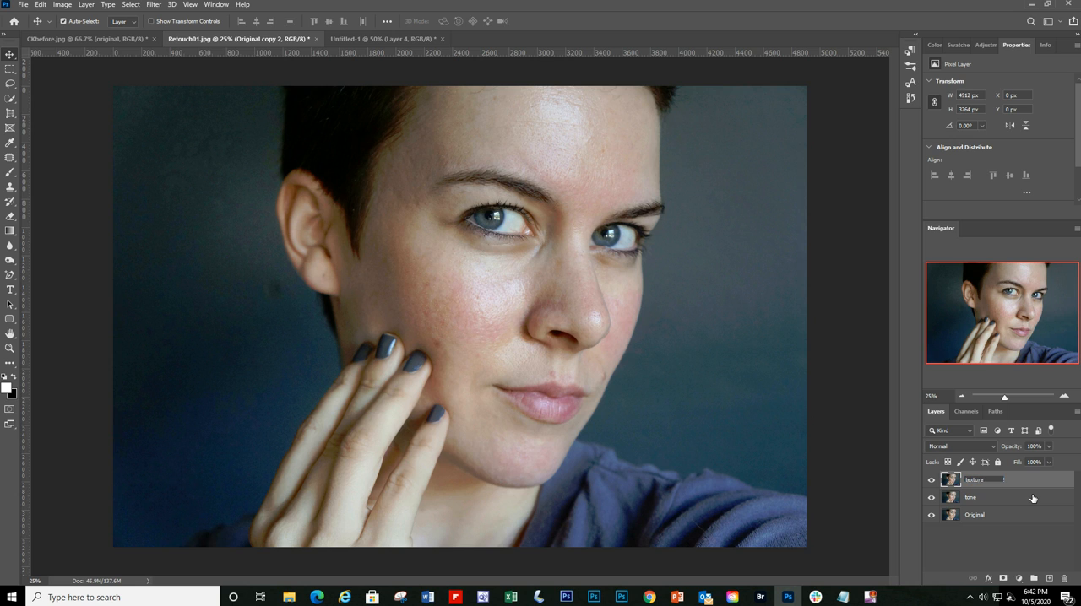
pyautogui.click(1005, 558)
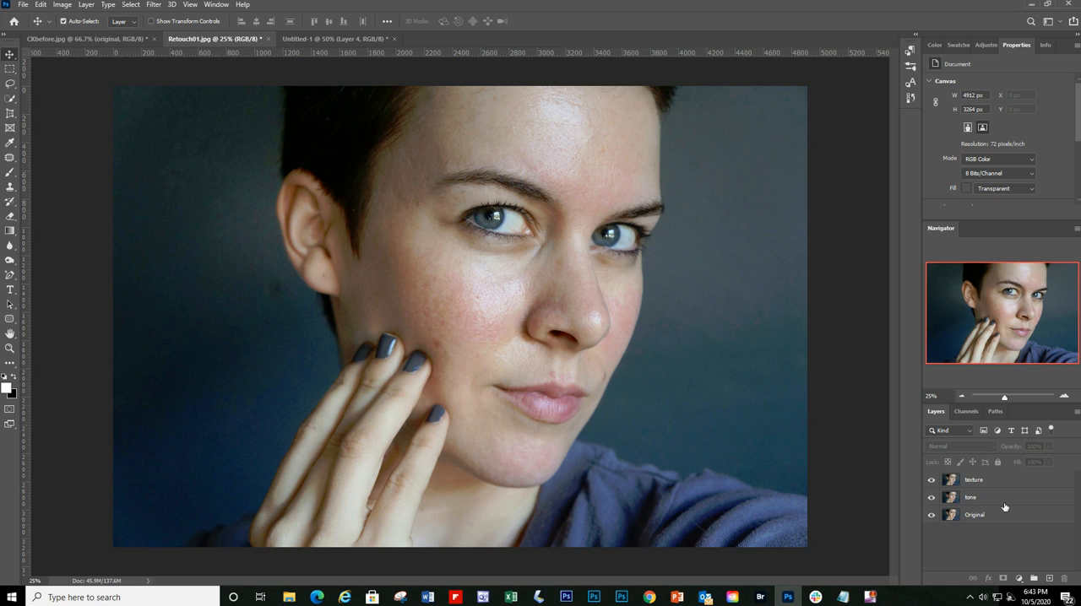
# Step: Hide the texture layer and open the Gaussian Blur filter for the tone layer
pyautogui.click(1008, 504)
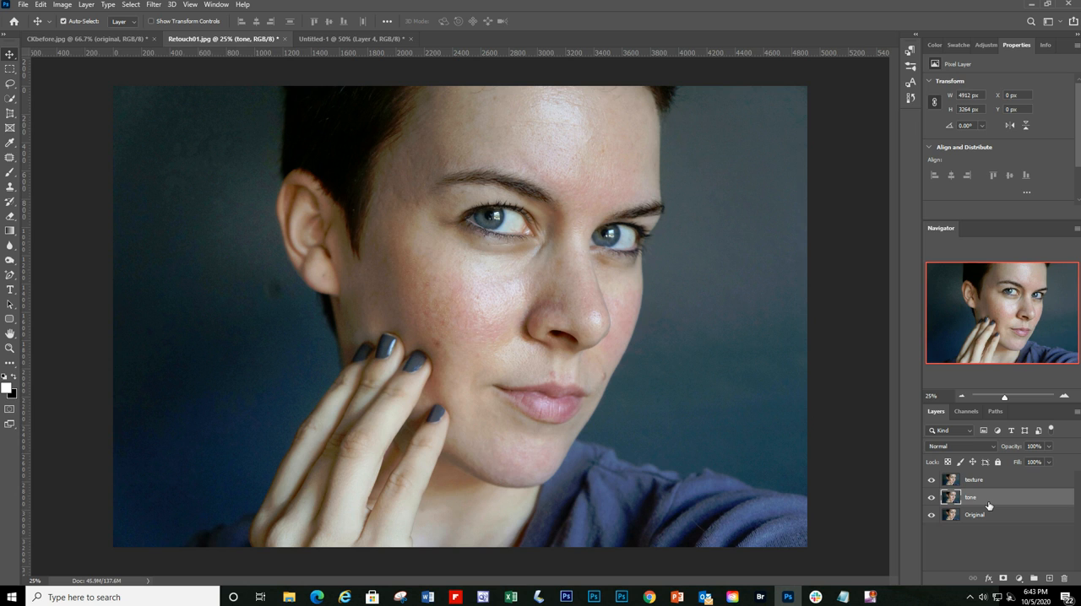
pyautogui.click(931, 481)
pyautogui.click(152, 5)
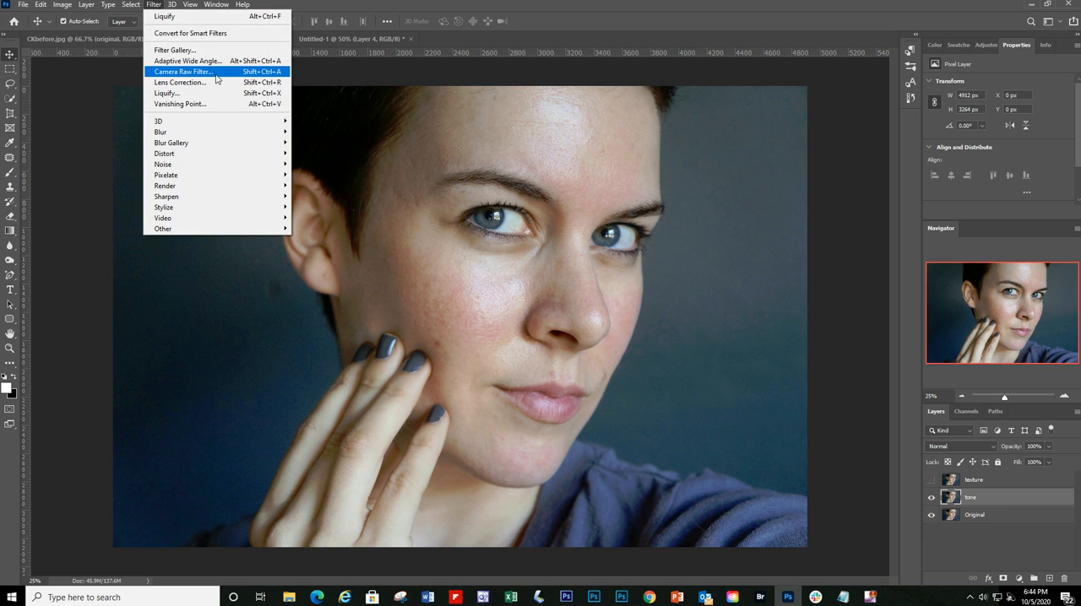
pyautogui.moveTo(200, 137)
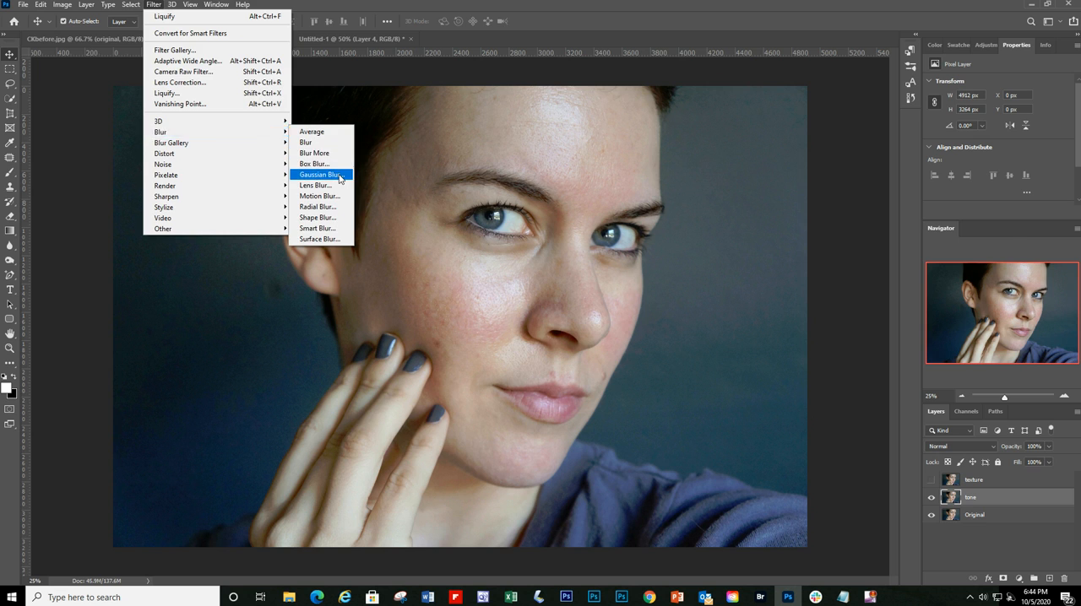
pyautogui.click(321, 175)
pyautogui.moveTo(892, 366); pyautogui.dragTo(786, 363)
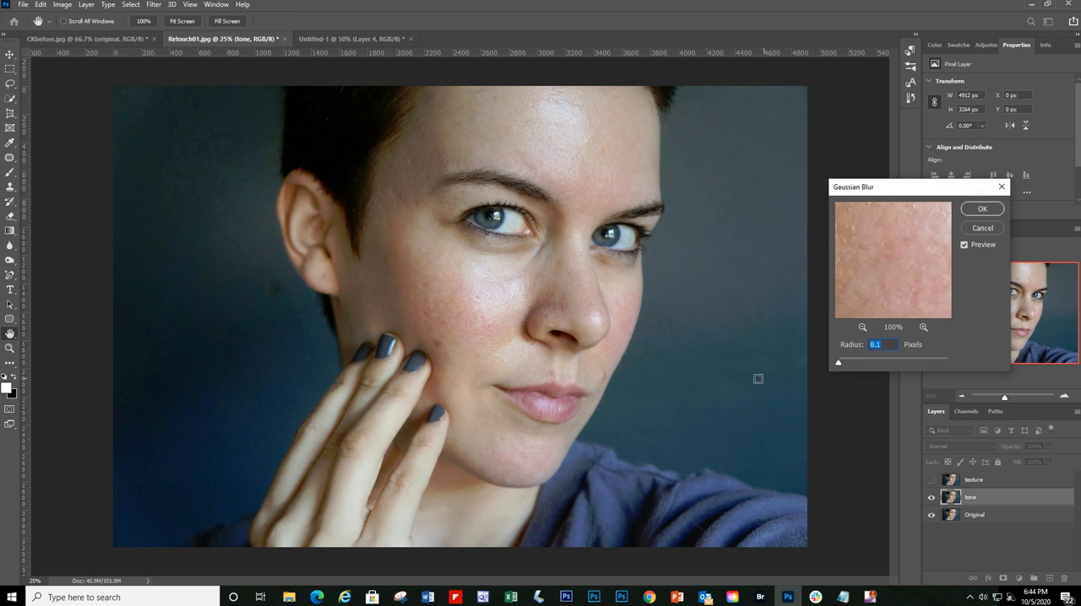
# Step: Blur the tone layer with a 12.5 pixel Gaussian Blur radius, comparing with and without the preview before applying
pyautogui.moveTo(902, 190); pyautogui.dragTo(820, 185)
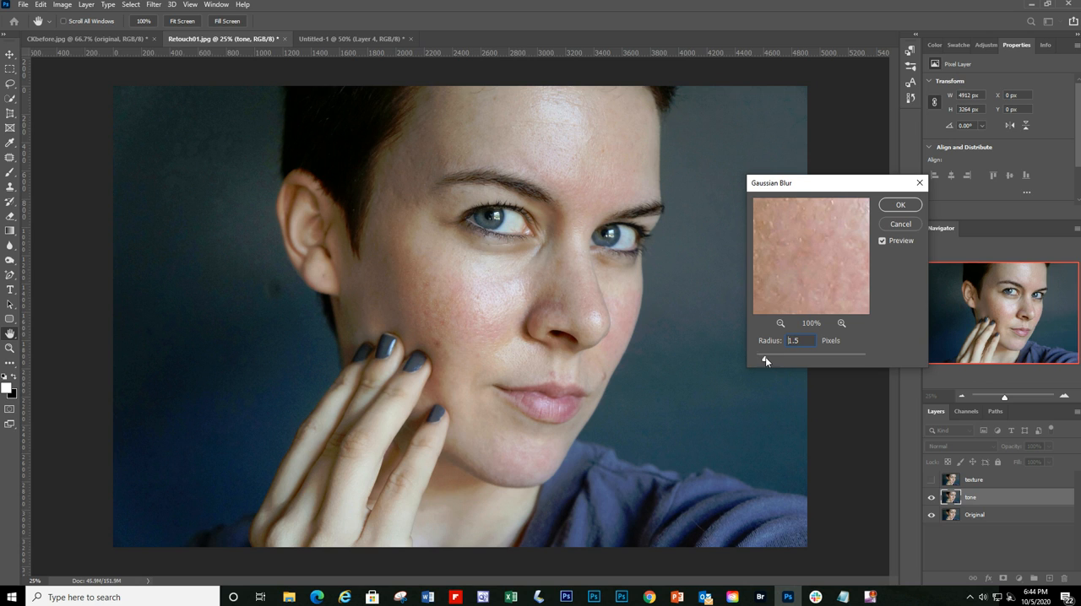
pyautogui.moveTo(765, 359); pyautogui.dragTo(838, 362)
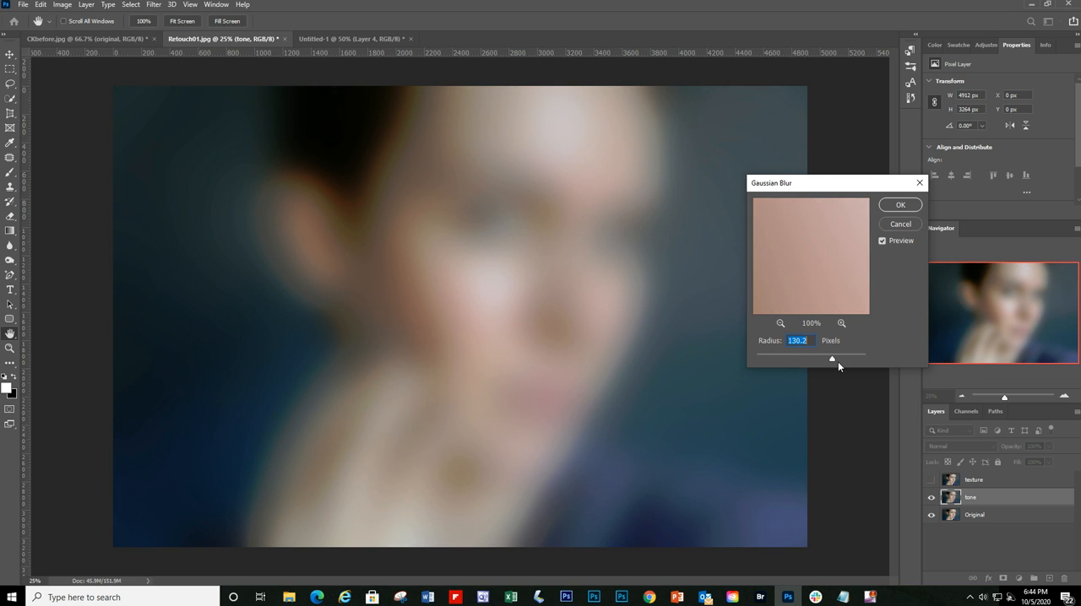
pyautogui.moveTo(838, 362); pyautogui.dragTo(786, 360)
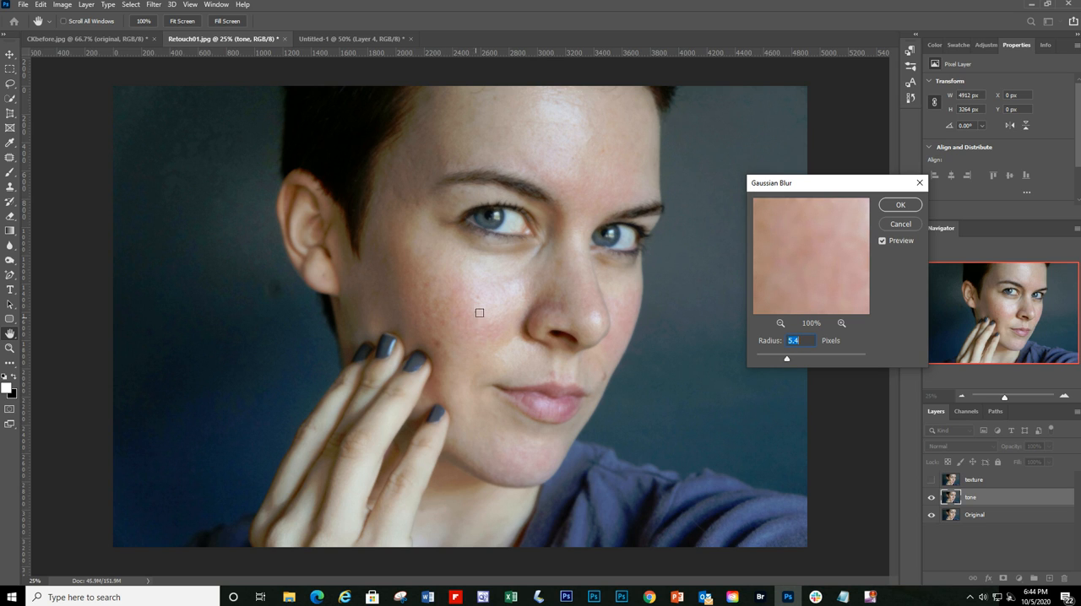
pyautogui.moveTo(785, 363); pyautogui.dragTo(794, 364)
pyautogui.moveTo(794, 363); pyautogui.dragTo(805, 362)
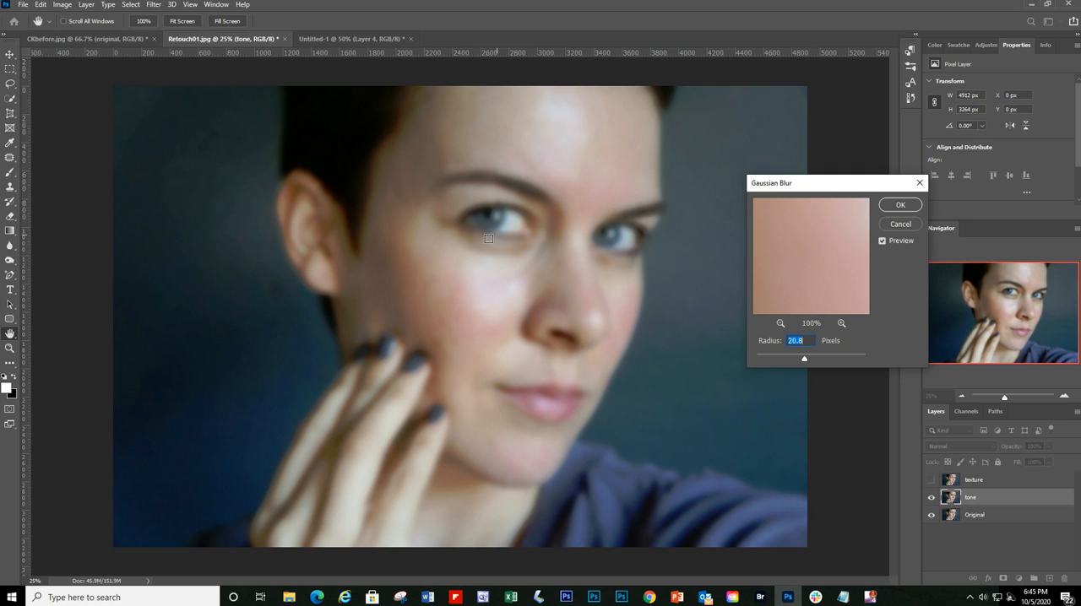
pyautogui.moveTo(804, 358); pyautogui.dragTo(802, 361)
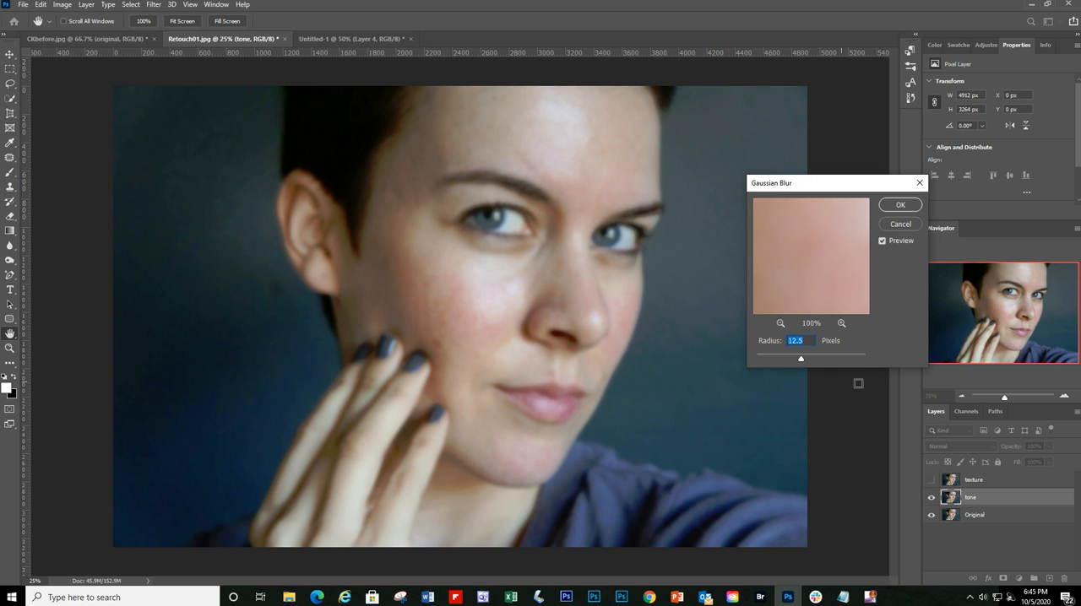
pyautogui.click(883, 241)
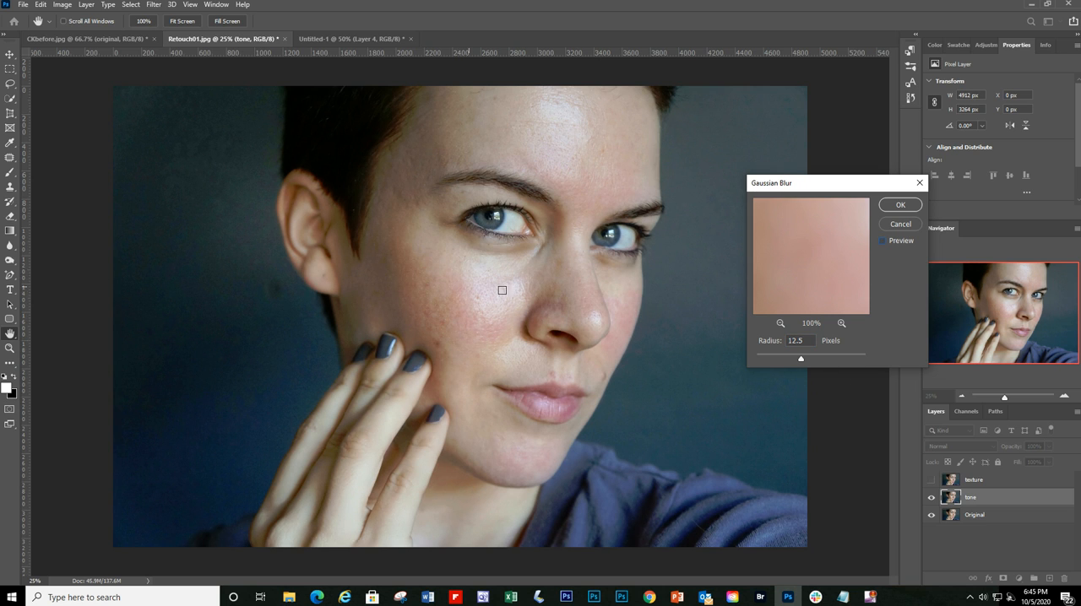
pyautogui.click(882, 241)
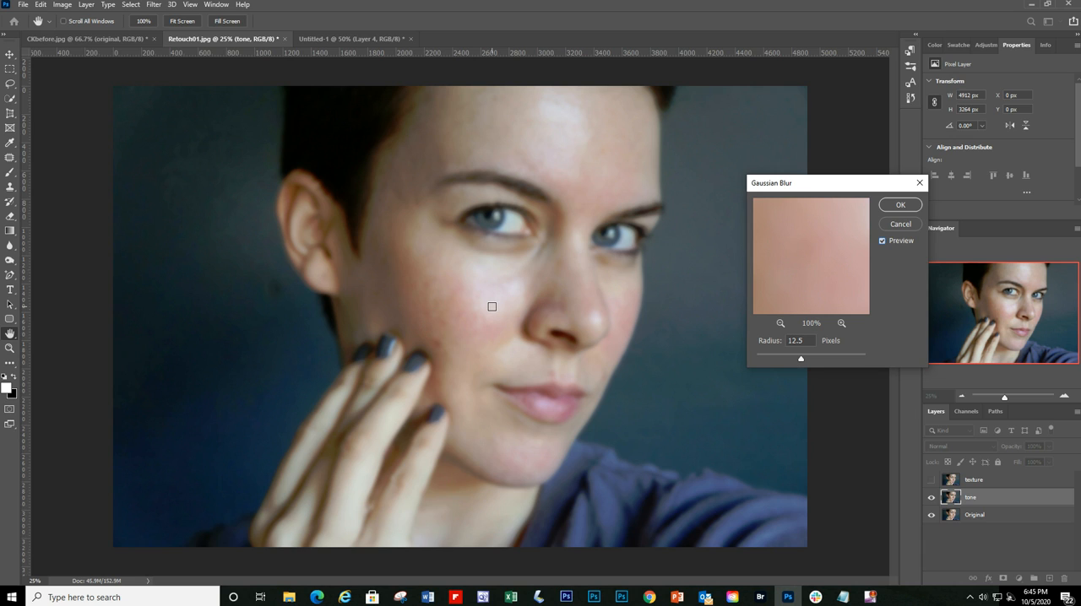
pyautogui.click(898, 205)
# Step: Make the texture layer visible again above the blurred tone layer
pyautogui.moveTo(843, 597)
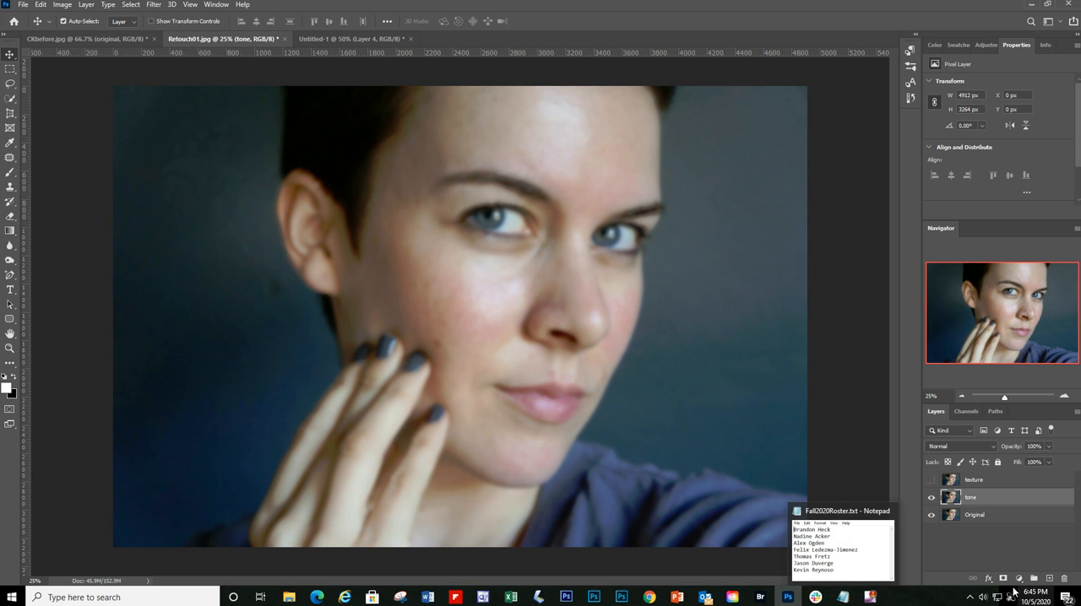
pyautogui.click(932, 481)
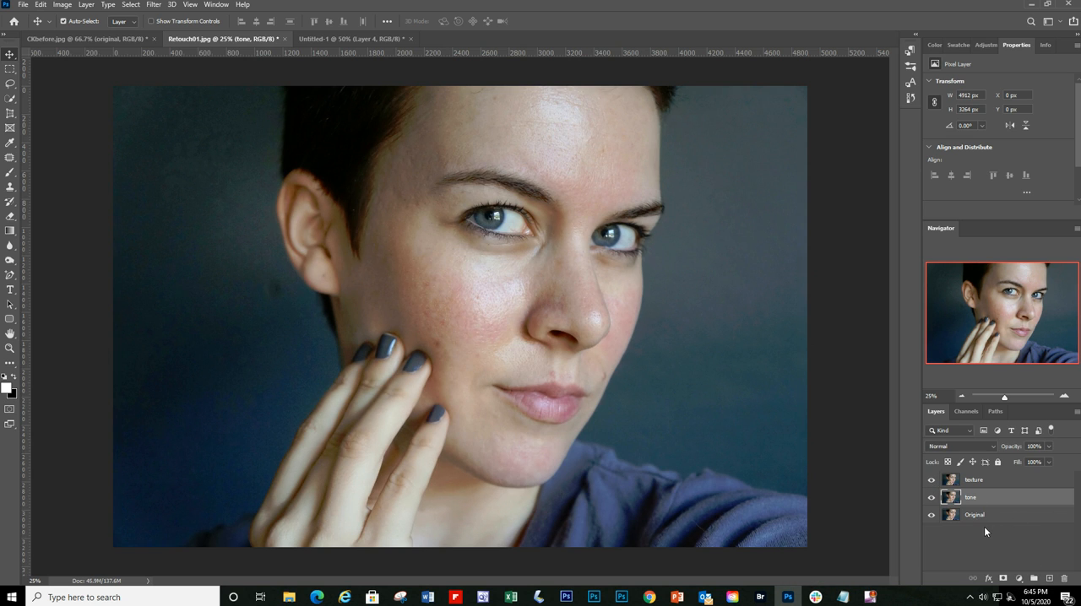
# Step: Try Apply Image on the tone layer with tone as source, Subtract blending, scale 2 and offset 128, and undo it
pyautogui.click(61, 9)
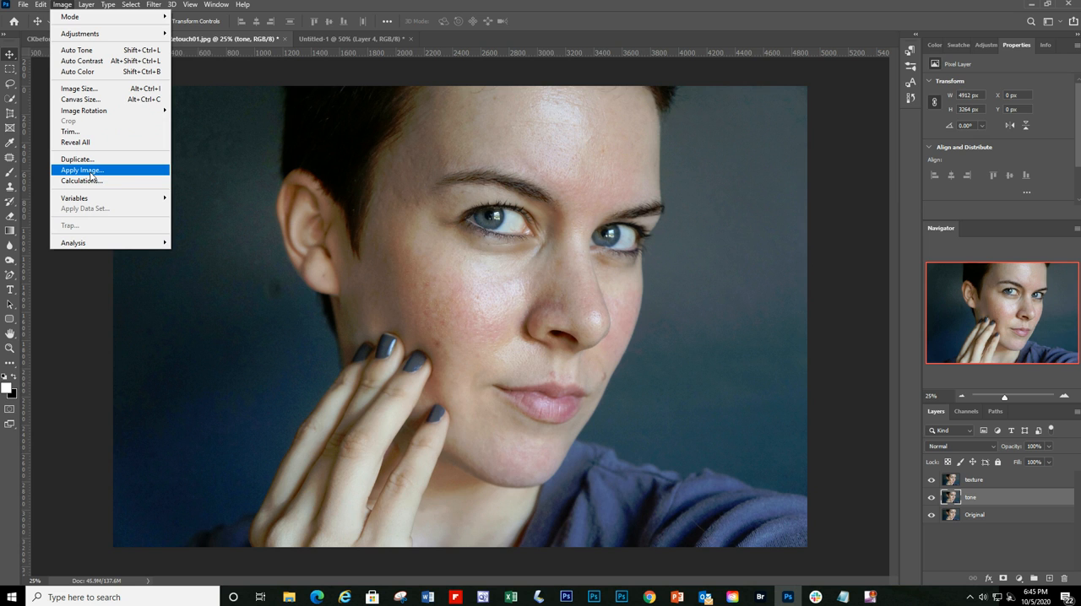
pyautogui.click(91, 174)
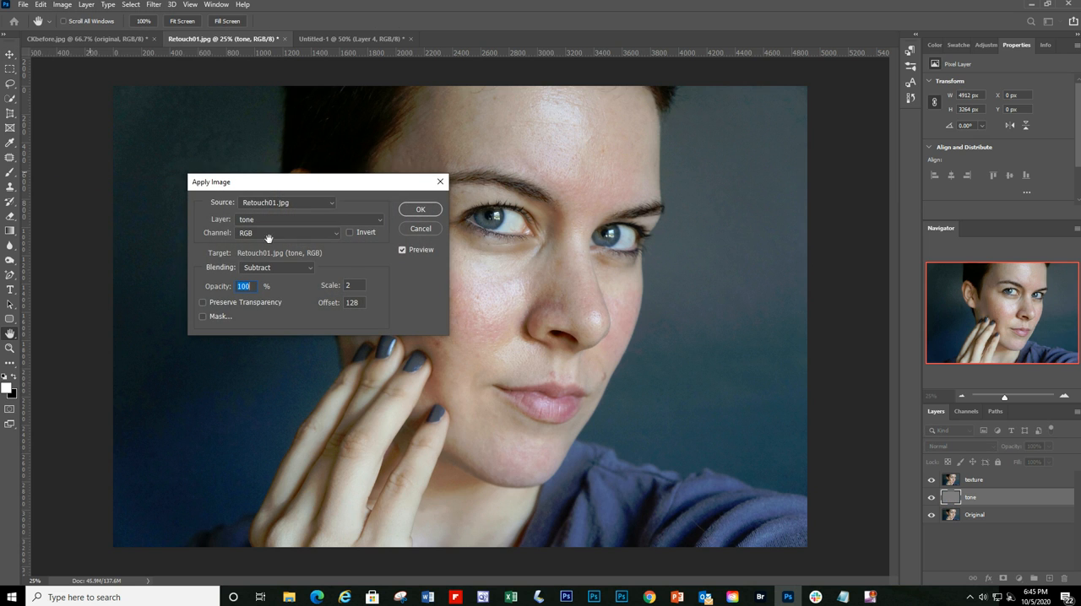
pyautogui.moveTo(333, 180); pyautogui.dragTo(277, 142)
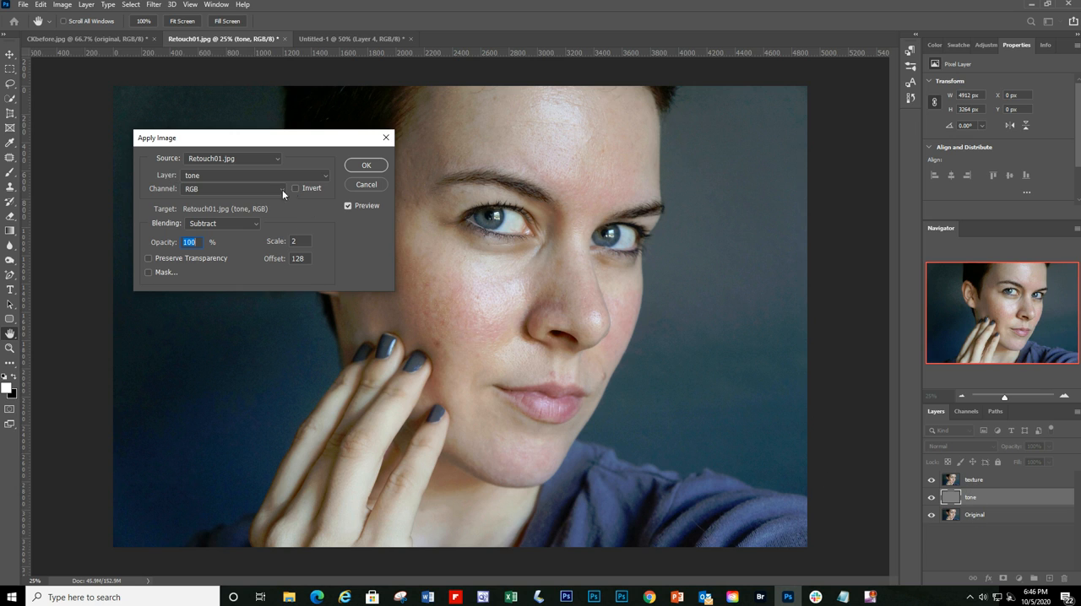
pyautogui.click(323, 176)
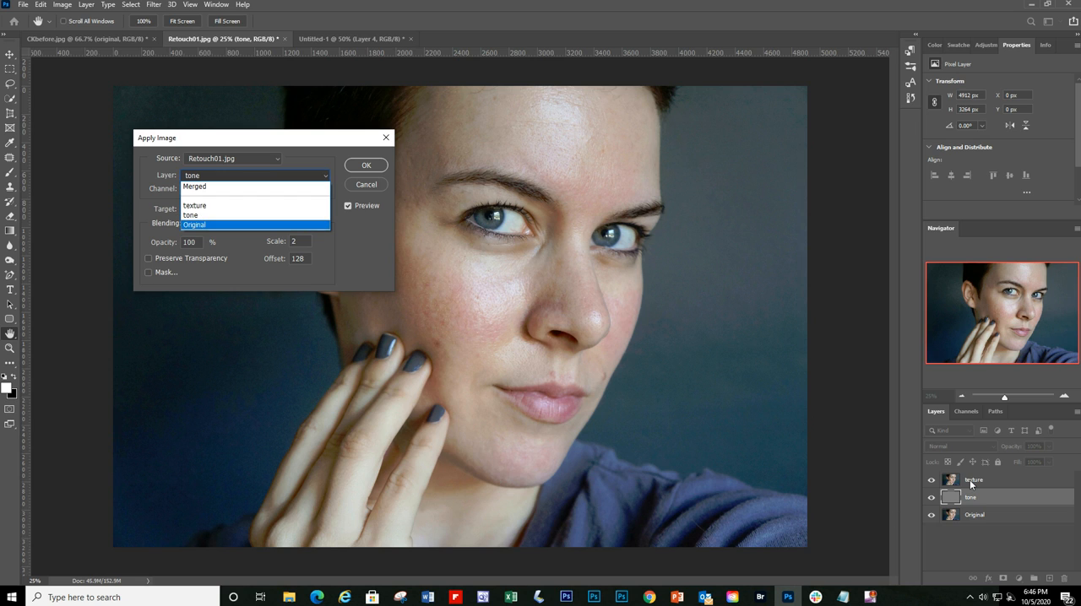
pyautogui.click(193, 217)
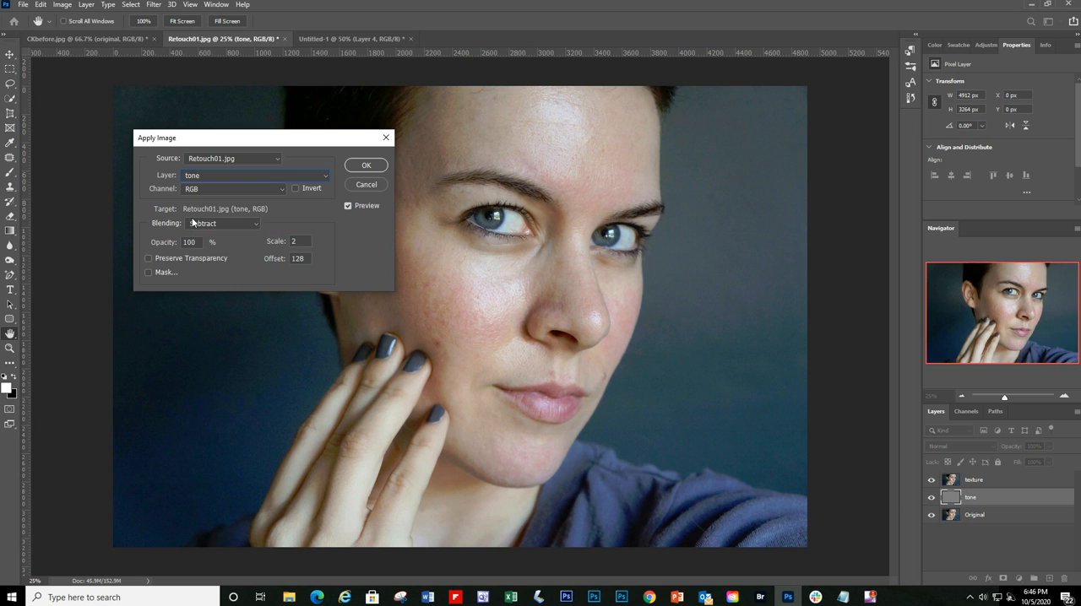
pyautogui.click(255, 223)
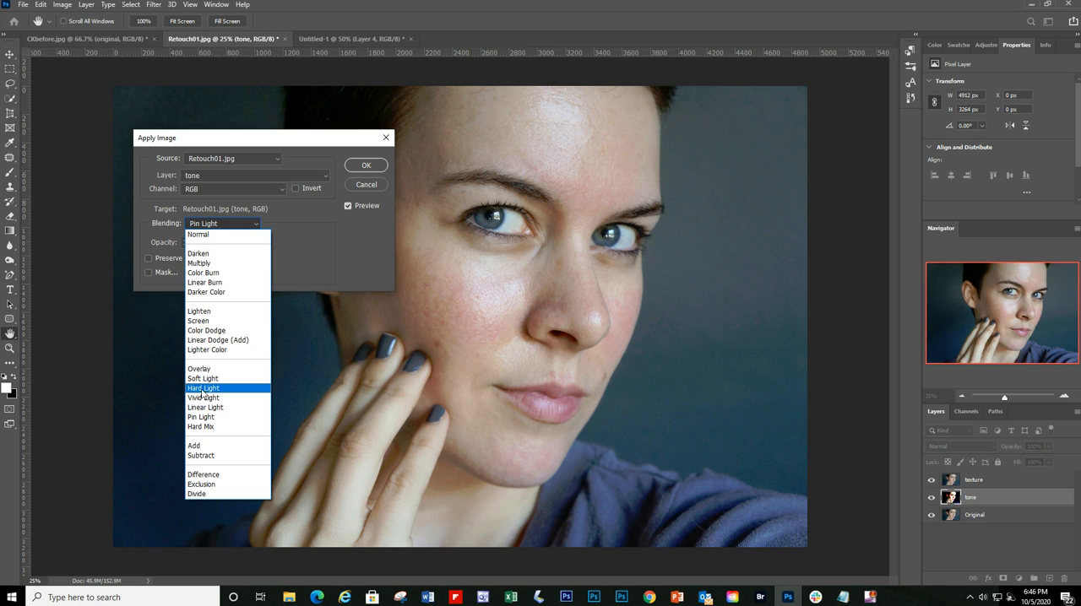
pyautogui.click(205, 456)
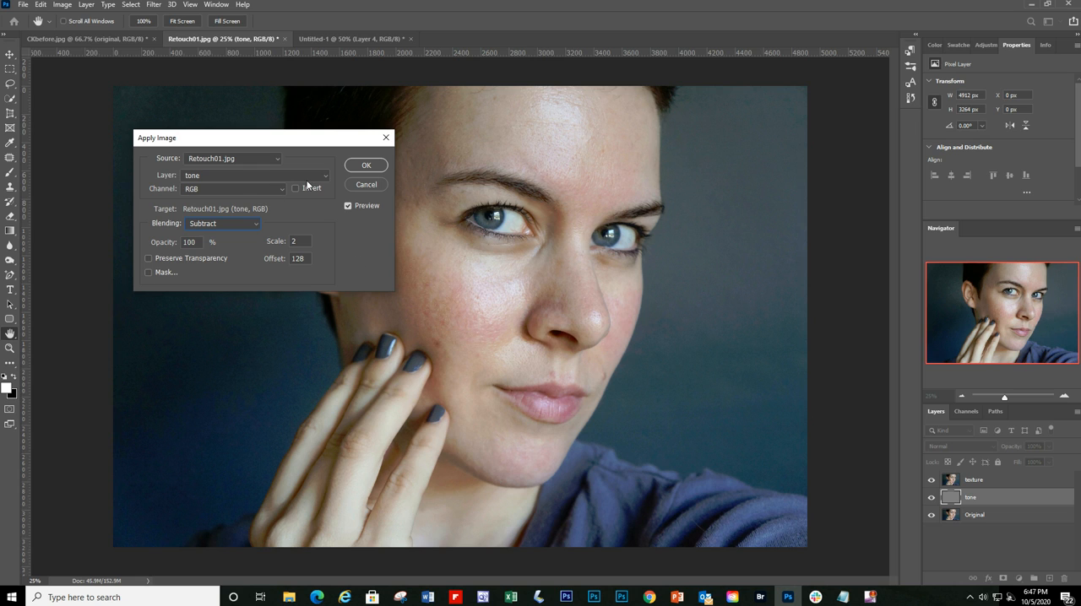
pyautogui.moveTo(326, 142); pyautogui.dragTo(340, 144)
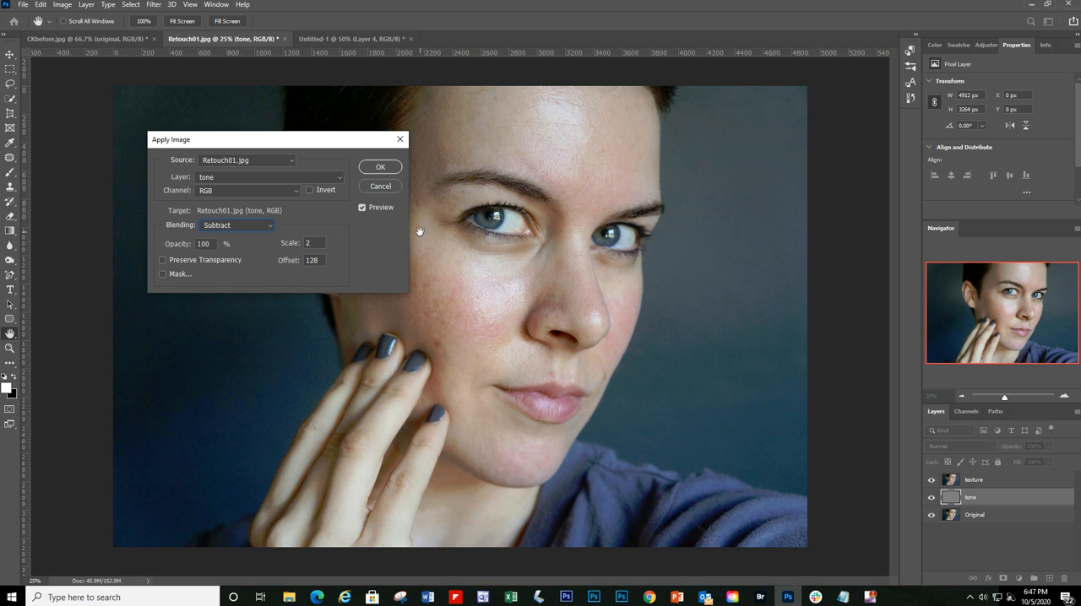
pyautogui.click(380, 169)
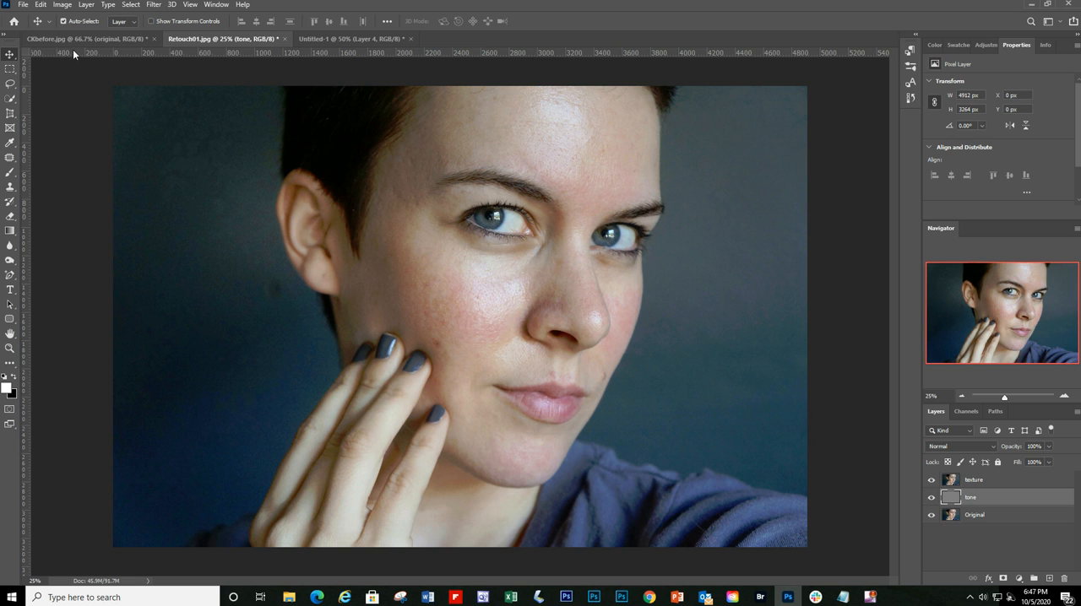
pyautogui.click(40, 4)
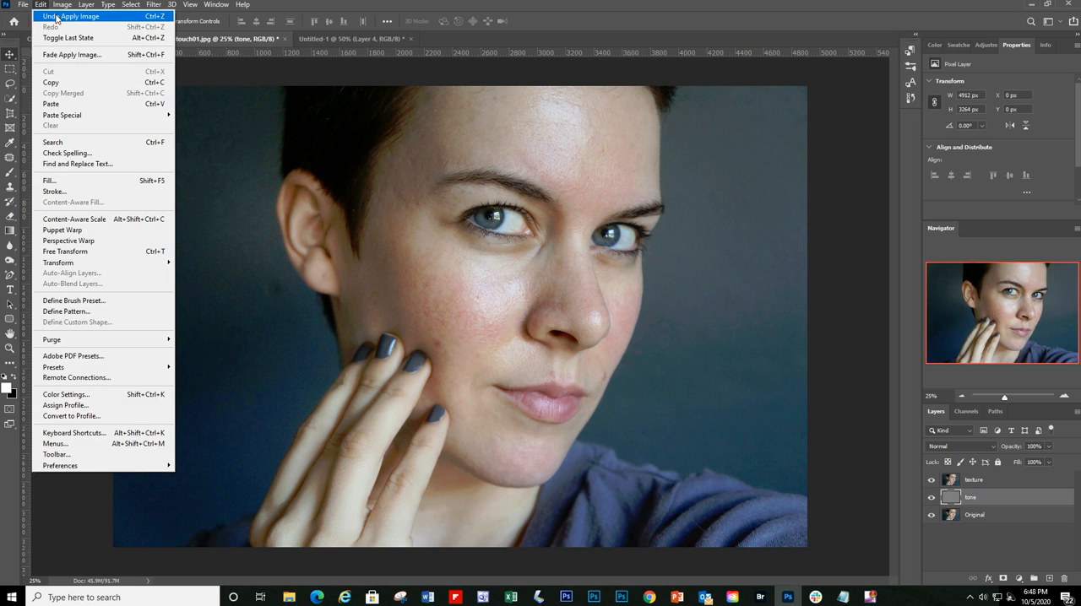
pyautogui.click(56, 17)
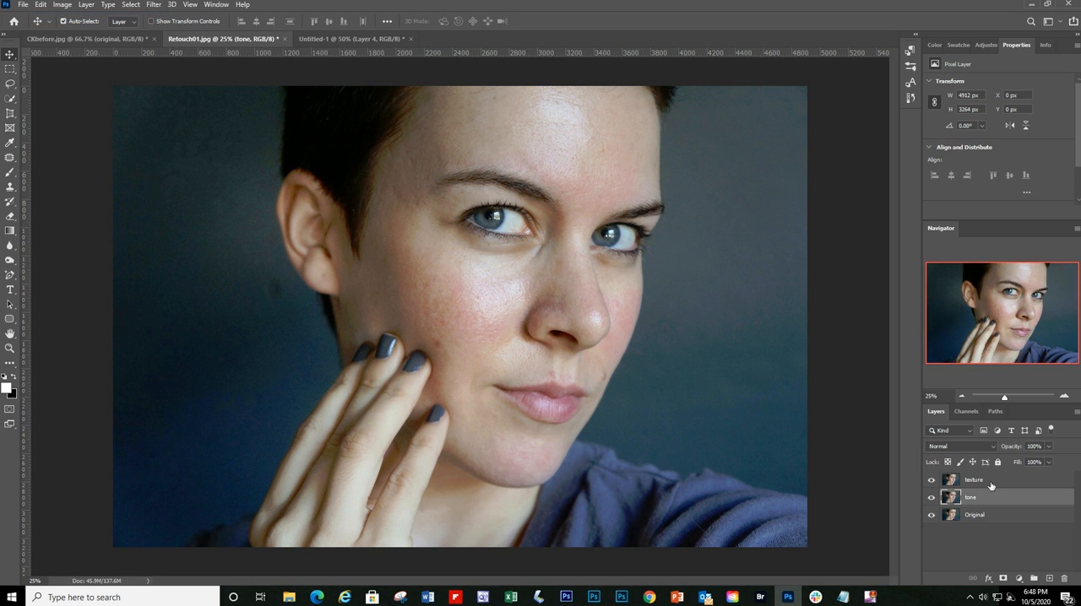
# Step: Apply the tone layer's image to the texture layer using Subtract, scale 2, offset 128, and set the texture layer's blend mode to Linear Light
pyautogui.click(991, 486)
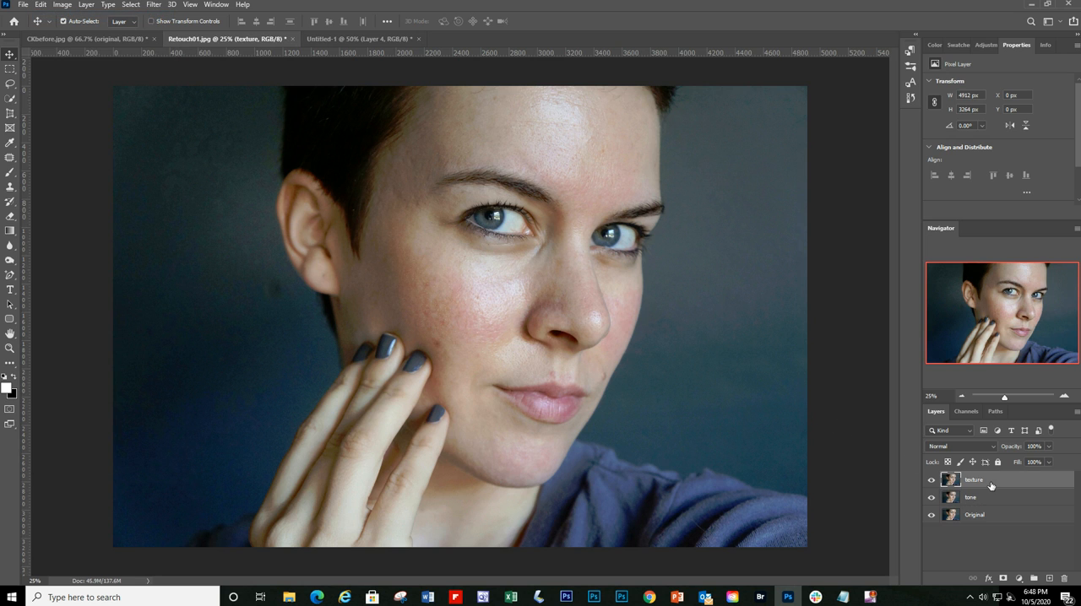
pyautogui.click(62, 5)
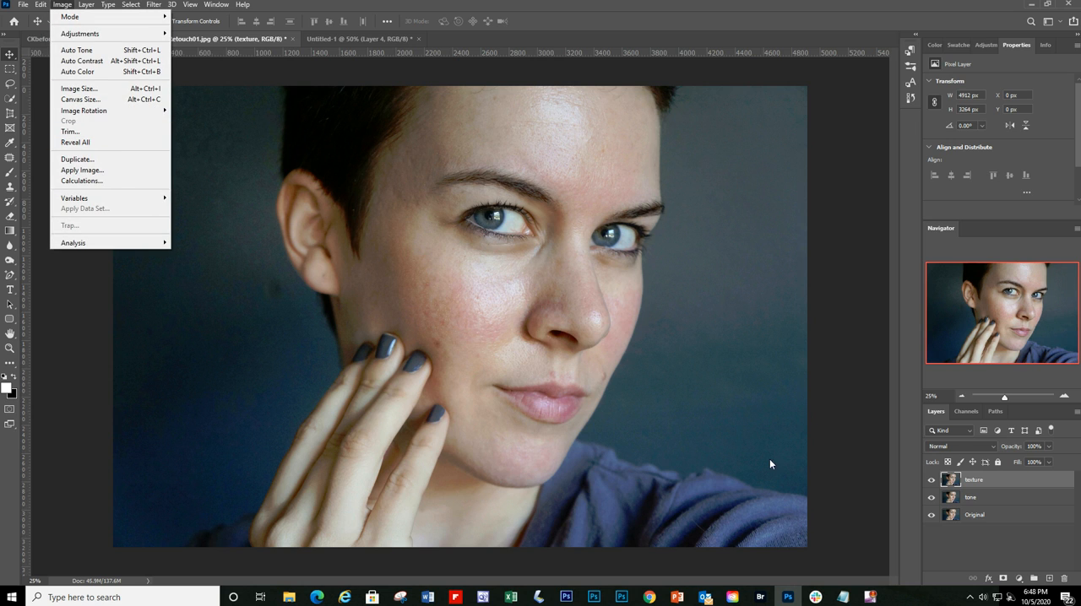
pyautogui.click(108, 171)
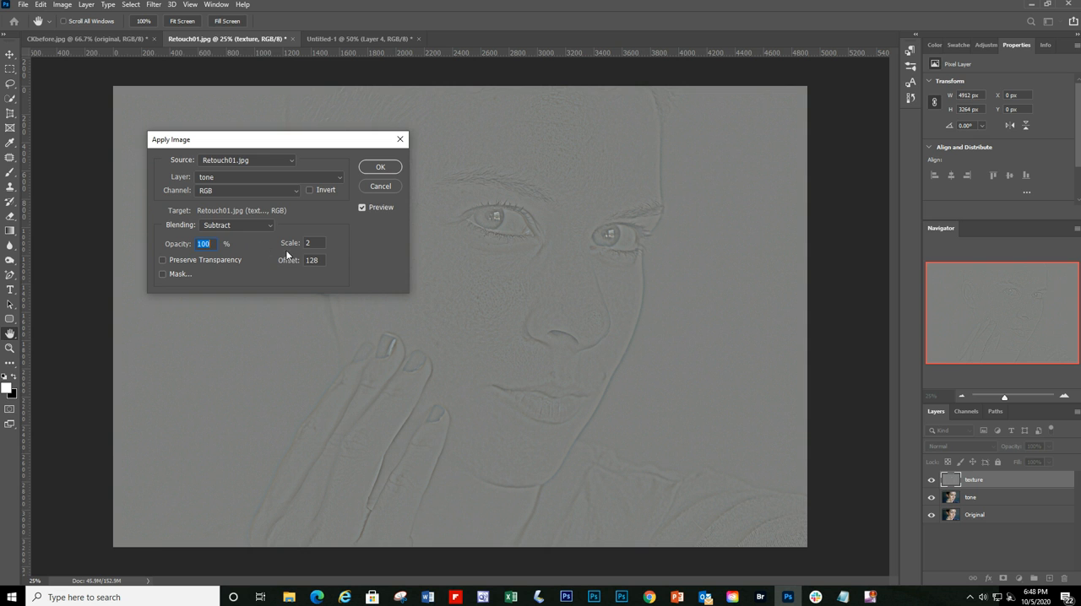
pyautogui.click(380, 167)
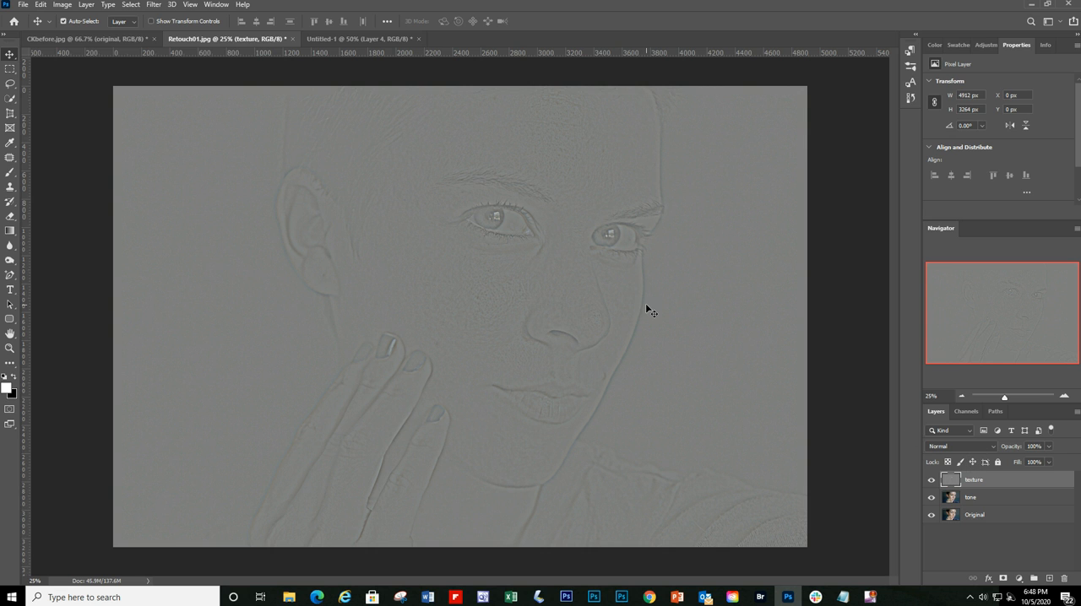
pyautogui.click(992, 450)
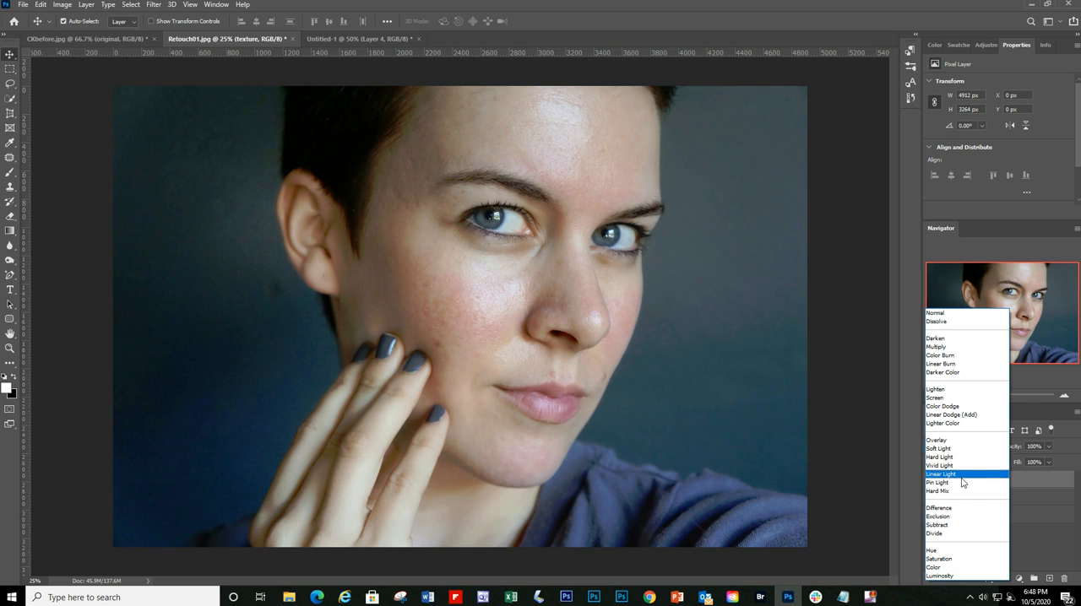
pyautogui.click(962, 476)
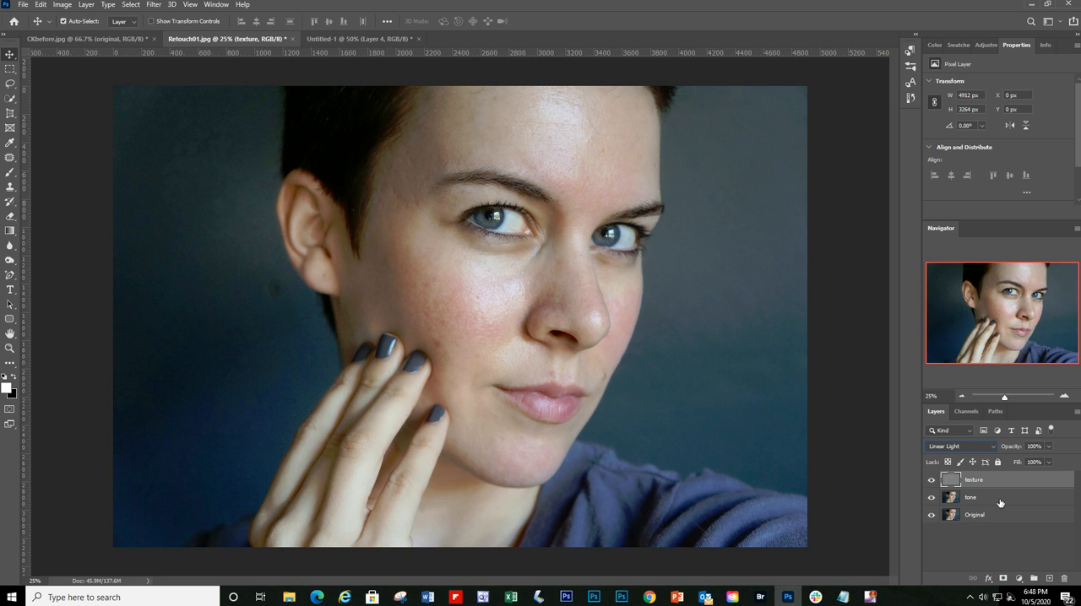
# Step: Toggle the visibility of the texture layer and the tone layer in turn to compare what each contributes
pyautogui.click(931, 480)
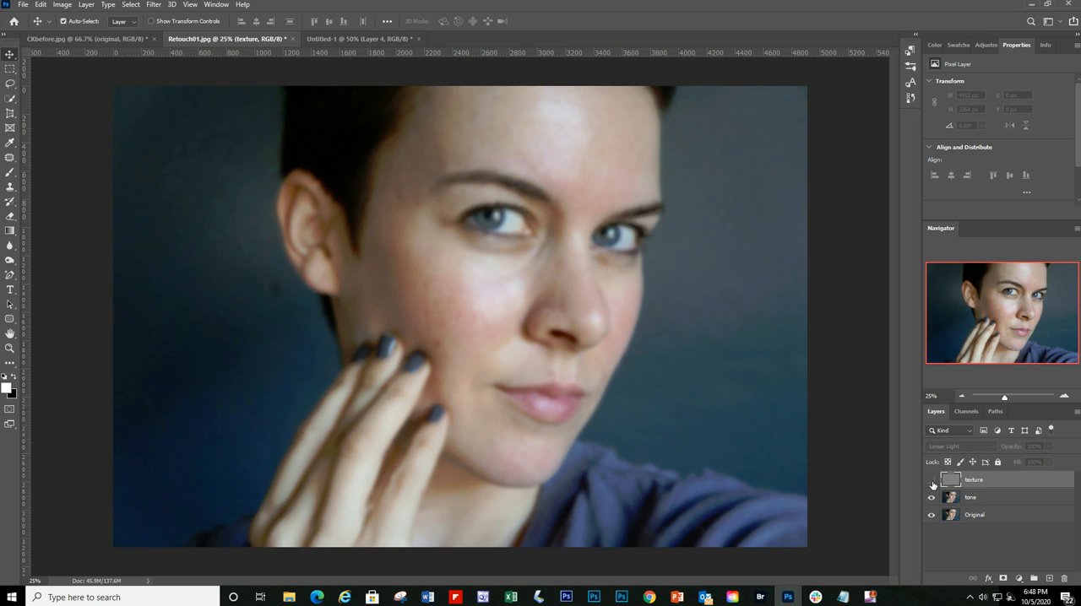
pyautogui.click(932, 482)
pyautogui.click(932, 498)
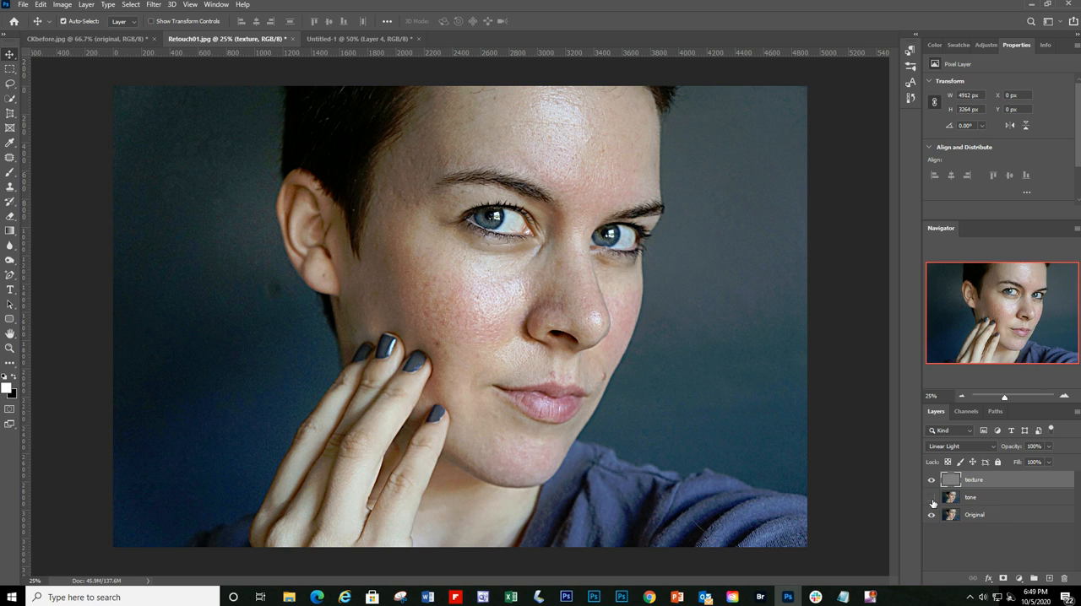
pyautogui.click(931, 498)
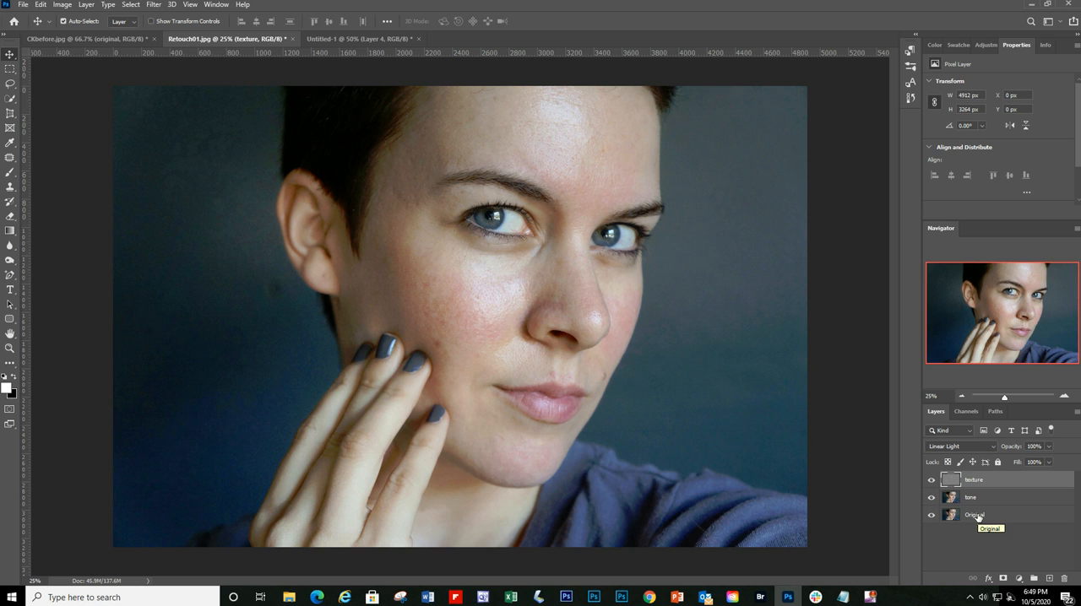
# Step: Group the texture and tone layers, and compare the group with the Original layer by toggling their visibility
pyautogui.keyDown('ctrl'); pyautogui.click(1021, 502); pyautogui.keyUp('ctrl')
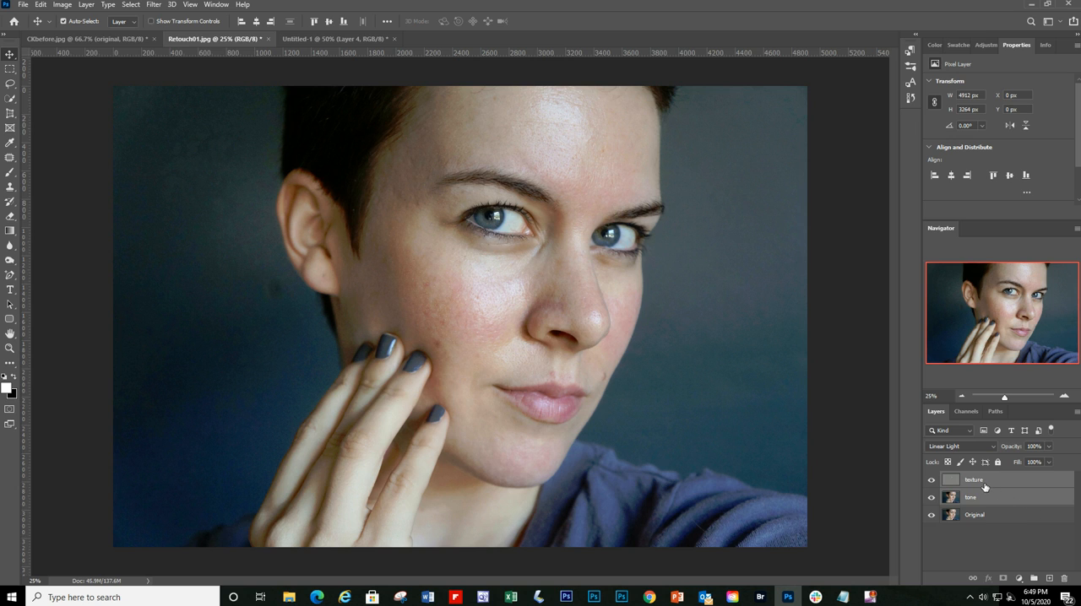
pyautogui.moveTo(985, 500); pyautogui.dragTo(1034, 579)
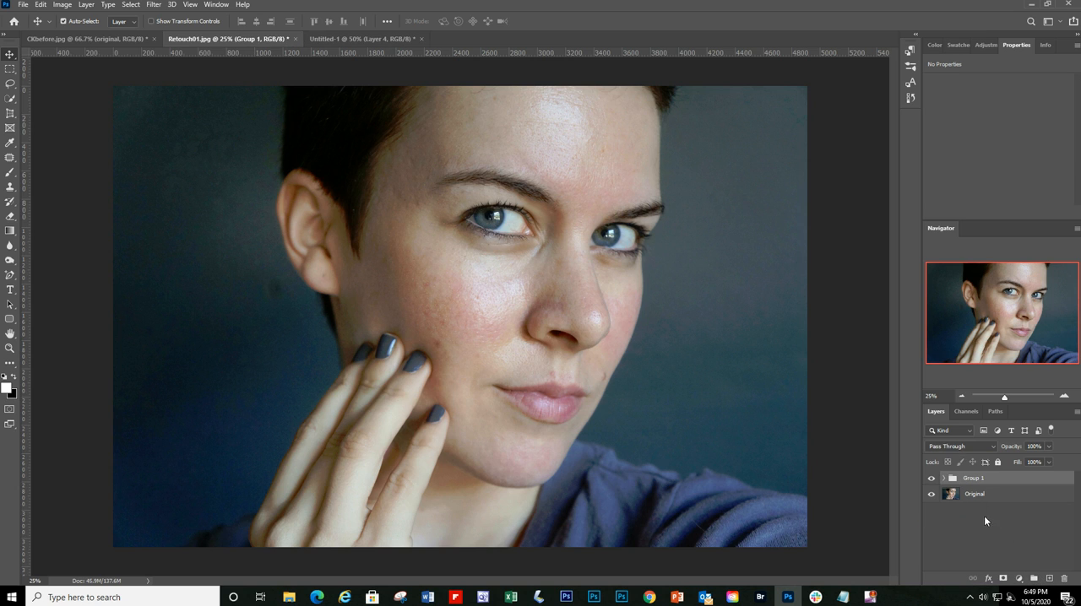
pyautogui.click(932, 479)
pyautogui.click(932, 479)
pyautogui.click(931, 494)
pyautogui.click(932, 494)
pyautogui.click(931, 480)
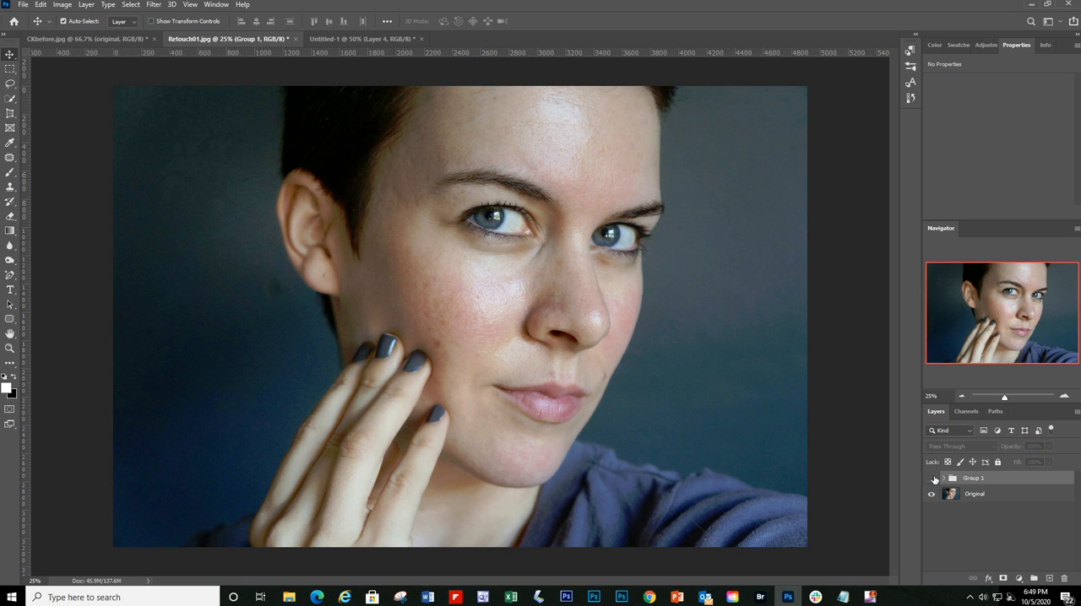
pyautogui.click(932, 479)
# Step: Expand Group 1 and make its tone layer active for selecting with the Lasso tool
pyautogui.click(944, 478)
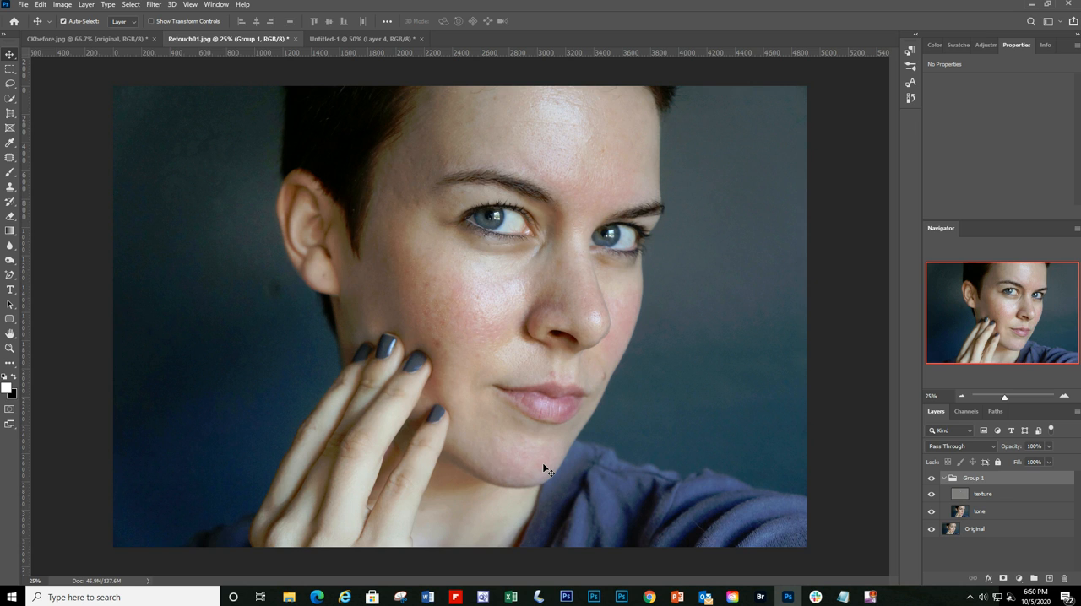
pyautogui.click(1019, 514)
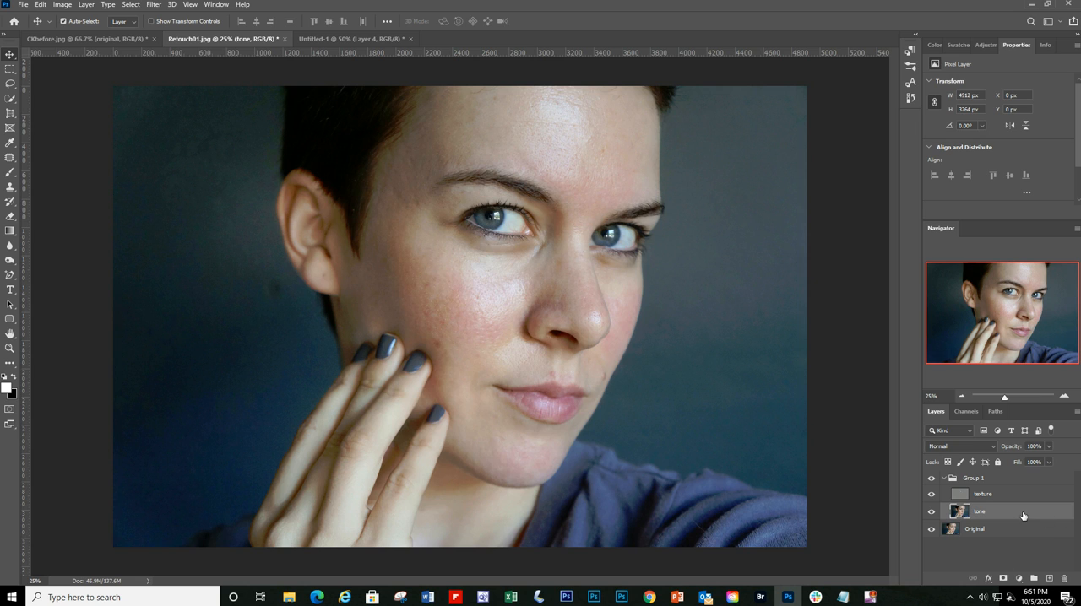
pyautogui.click(10, 84)
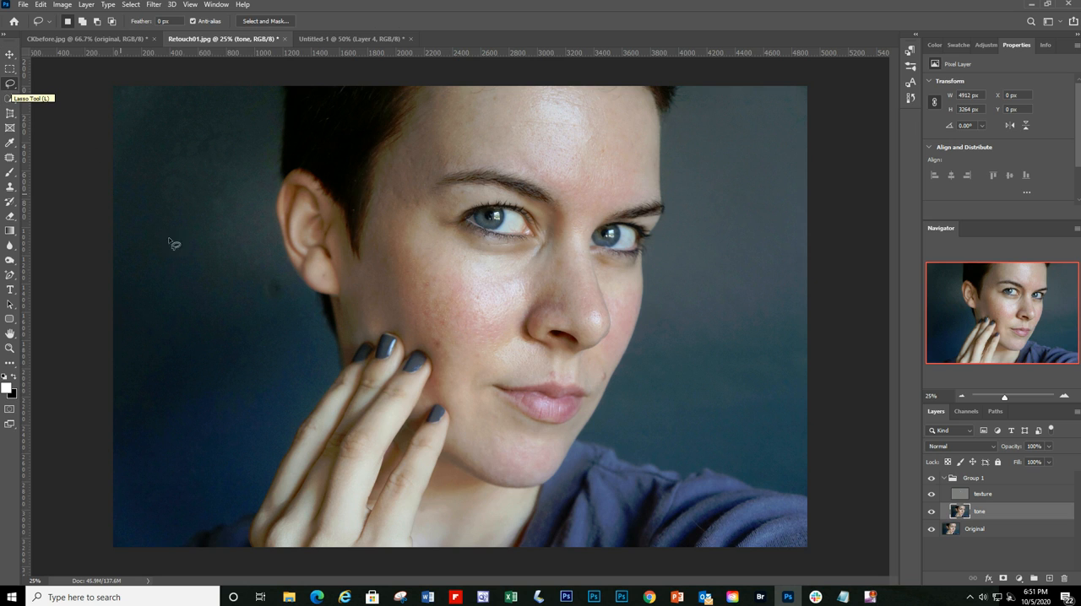
# Step: Lasso the reddish cheek area, about 668 by 576 px, preview its edge in Quick Mask mode, and clear the selection
pyautogui.moveTo(429, 277)
pyautogui.mouseDown()
pyautogui.moveTo(416, 298)
pyautogui.moveTo(429, 348)
pyautogui.moveTo(496, 359)
pyautogui.moveTo(510, 338)
pyautogui.moveTo(489, 290)
pyautogui.moveTo(430, 281)
pyautogui.mouseUp()
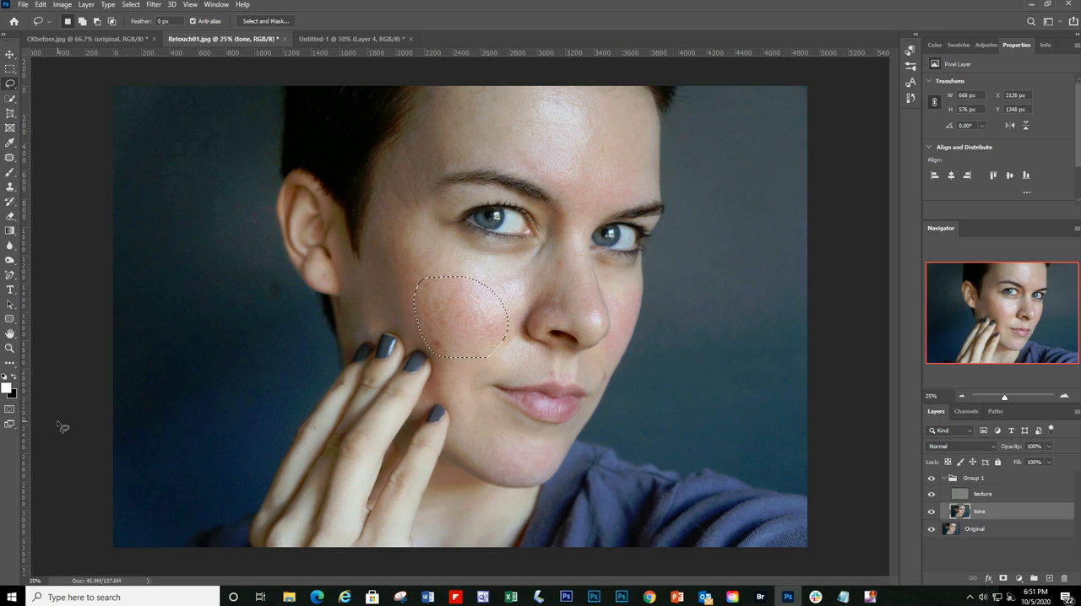
pyautogui.press('q')
pyautogui.press('q')
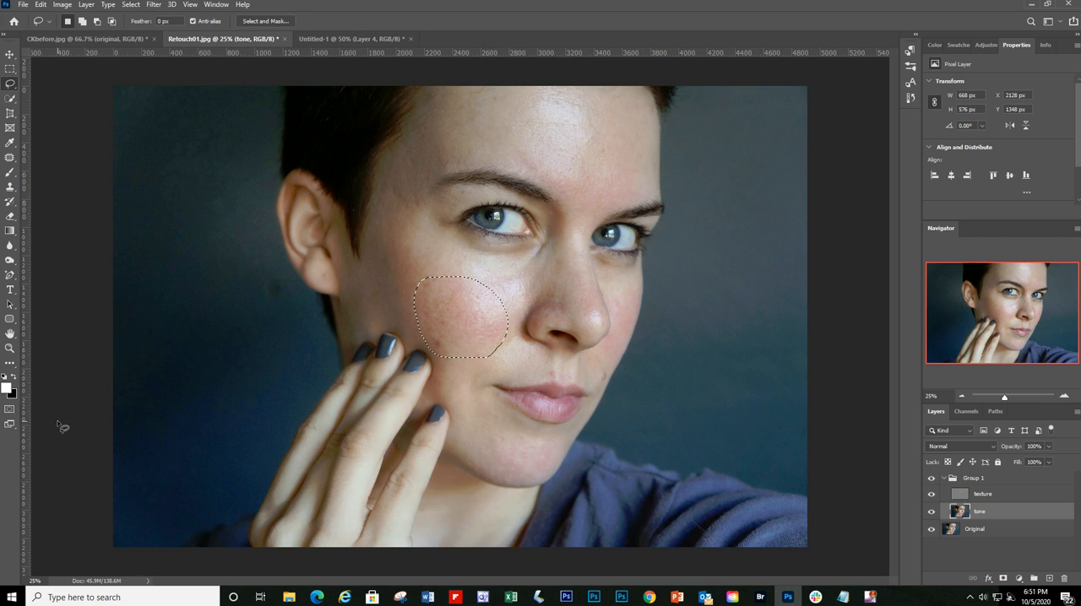
pyautogui.click(9, 411)
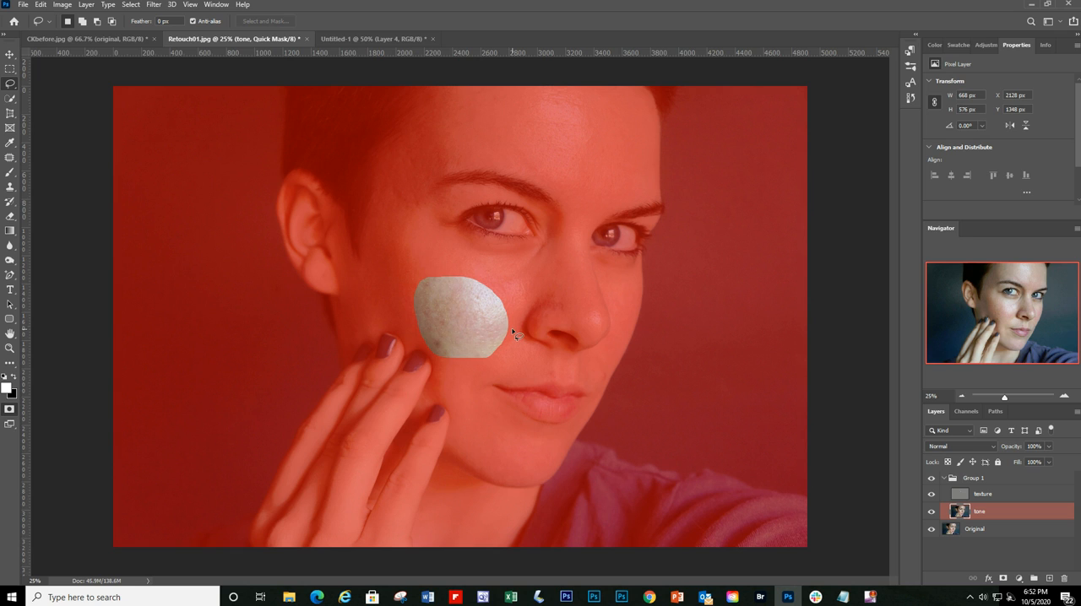
pyautogui.click(12, 413)
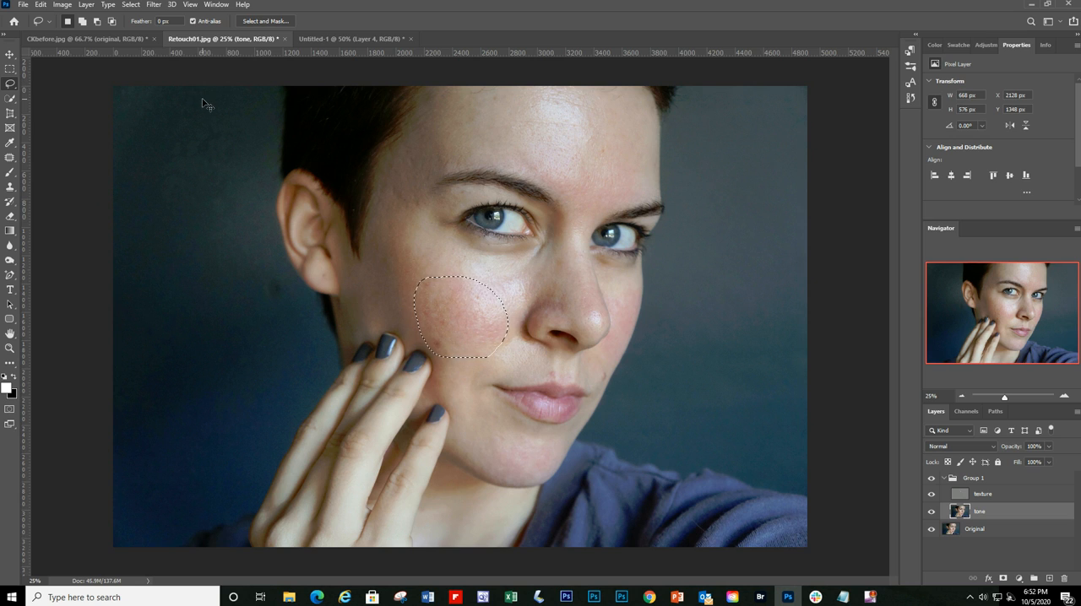
pyautogui.hotkey('ctrl', 'd')
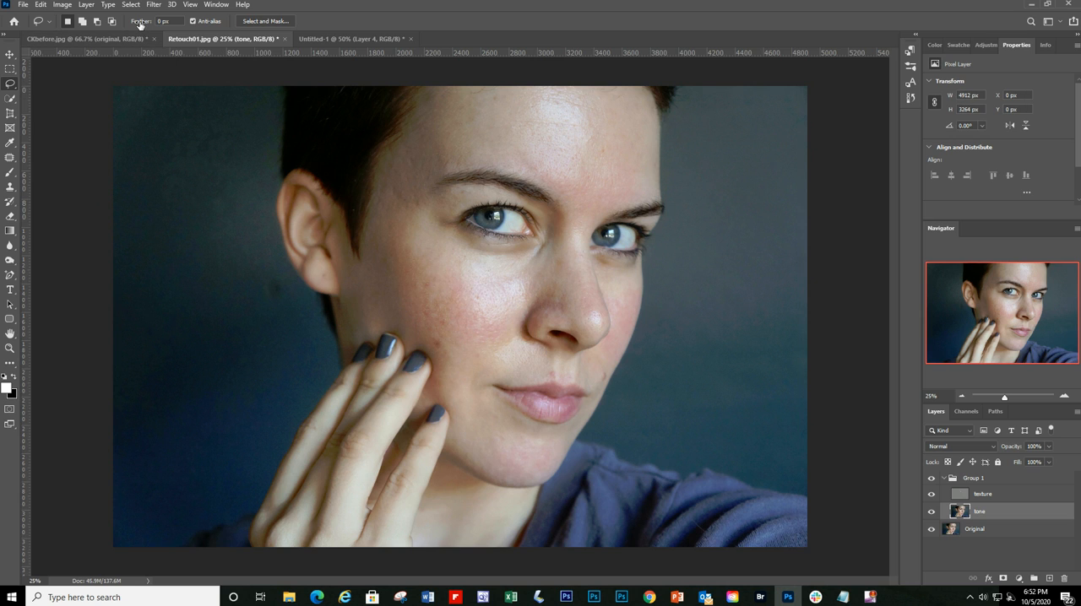
# Step: Set the Lasso feather to 25 px, select the reddish cheek area about 834 by 746 px, and preview its soft edge in Quick Mask mode
pyautogui.moveTo(142, 21); pyautogui.dragTo(282, 22)
pyautogui.moveTo(473, 279)
pyautogui.mouseDown()
pyautogui.moveTo(422, 271)
pyautogui.moveTo(409, 300)
pyautogui.moveTo(425, 347)
pyautogui.moveTo(456, 359)
pyautogui.moveTo(500, 348)
pyautogui.moveTo(508, 334)
pyautogui.moveTo(503, 294)
pyautogui.moveTo(473, 279)
pyautogui.mouseUp()
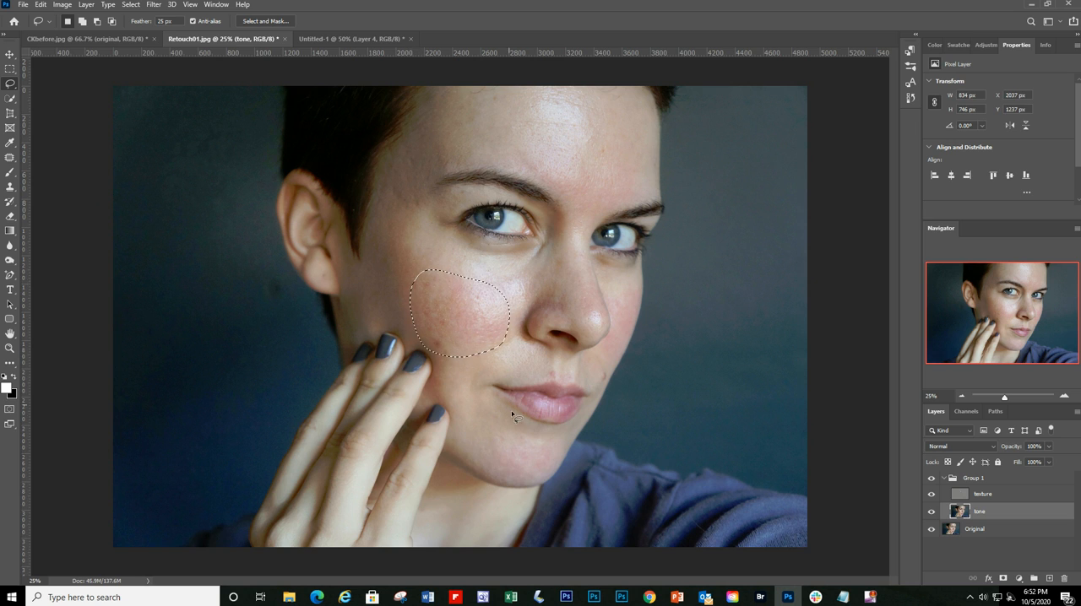
pyautogui.click(10, 412)
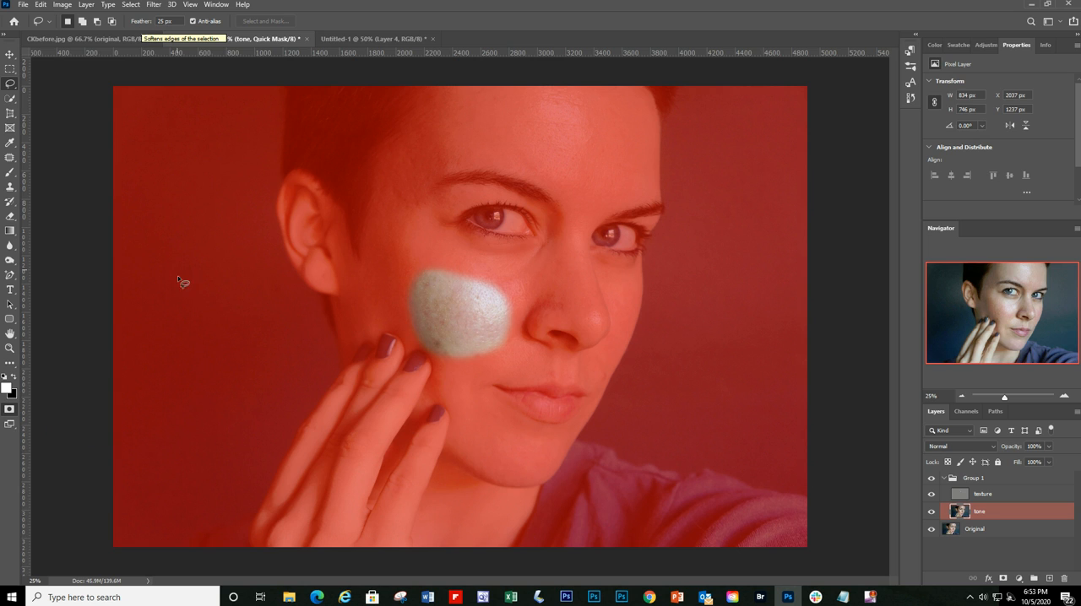
pyautogui.click(14, 411)
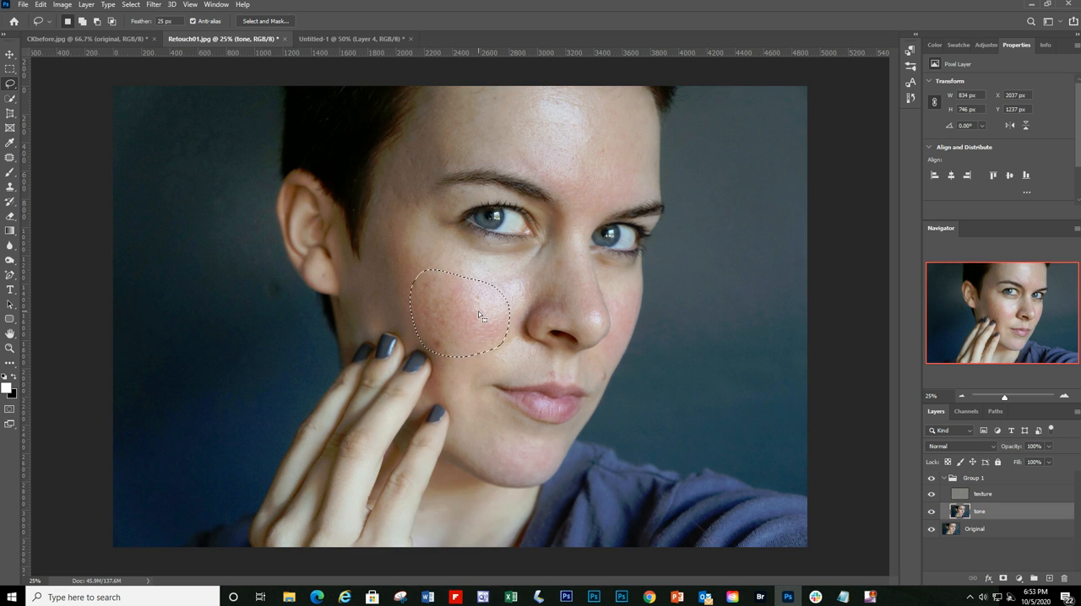
# Step: Try a Gaussian Blur with a radius of about 44.3 px on the selected cheek of the tone layer, and clear the selection
pyautogui.click(155, 5)
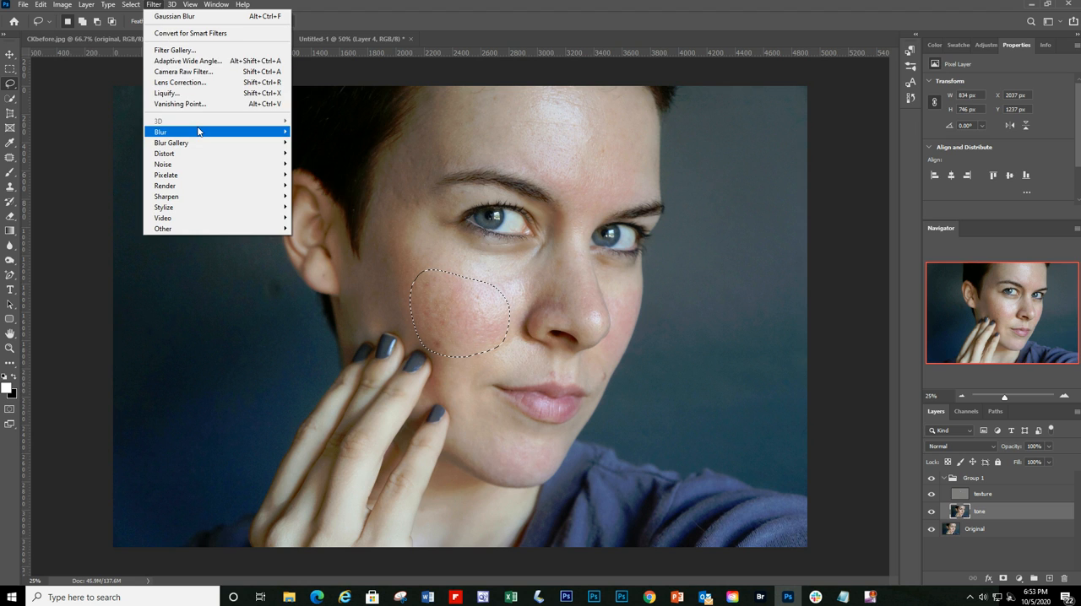
pyautogui.moveTo(198, 131)
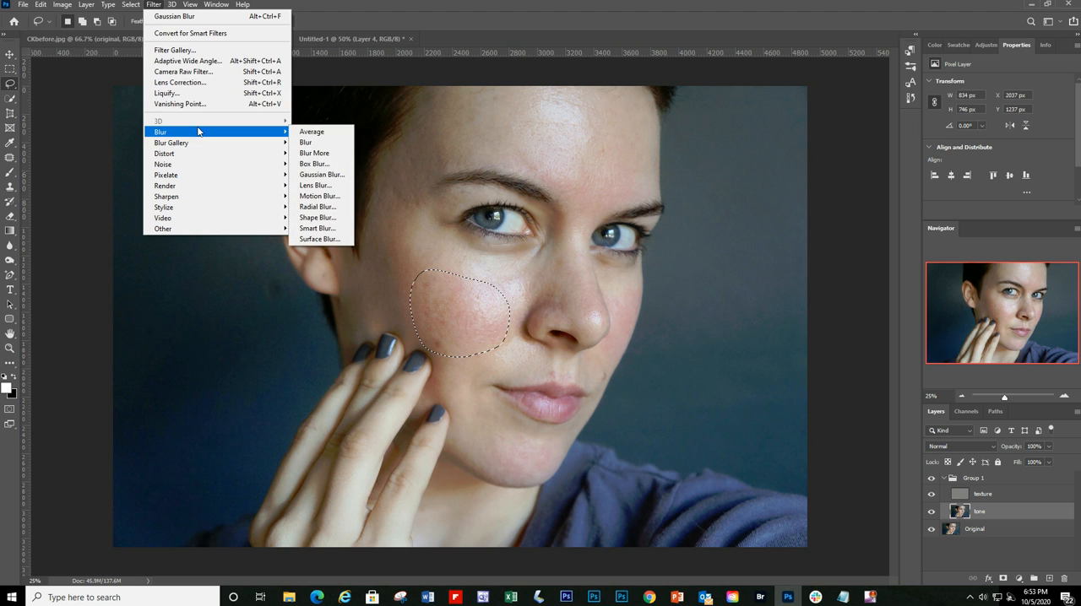
pyautogui.click(328, 174)
pyautogui.moveTo(801, 355); pyautogui.dragTo(744, 365)
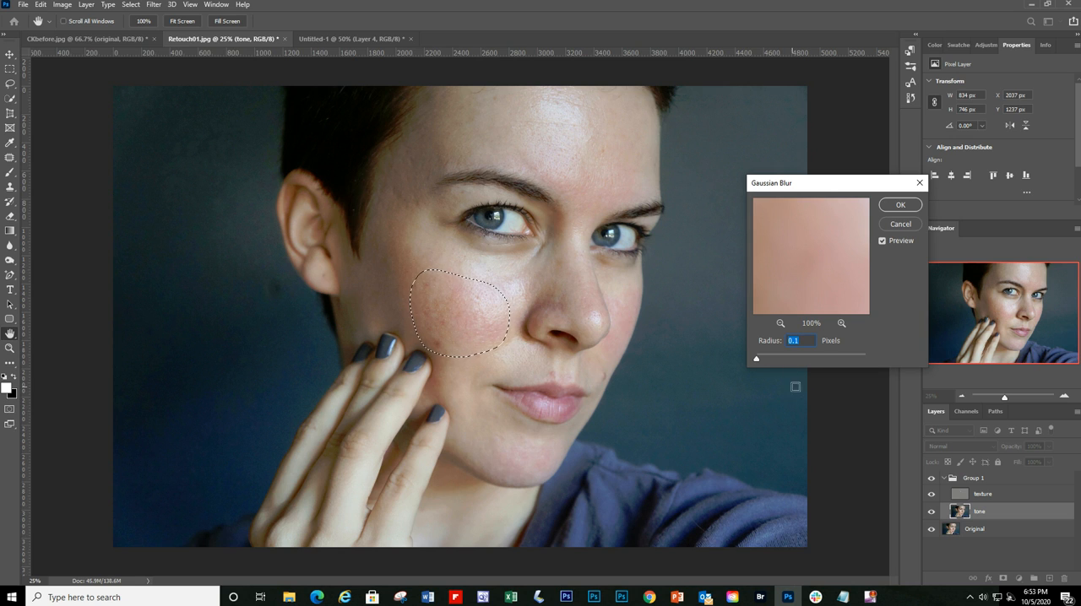
pyautogui.moveTo(758, 363); pyautogui.dragTo(762, 359)
pyautogui.moveTo(768, 360); pyautogui.dragTo(788, 361)
pyautogui.click(799, 361)
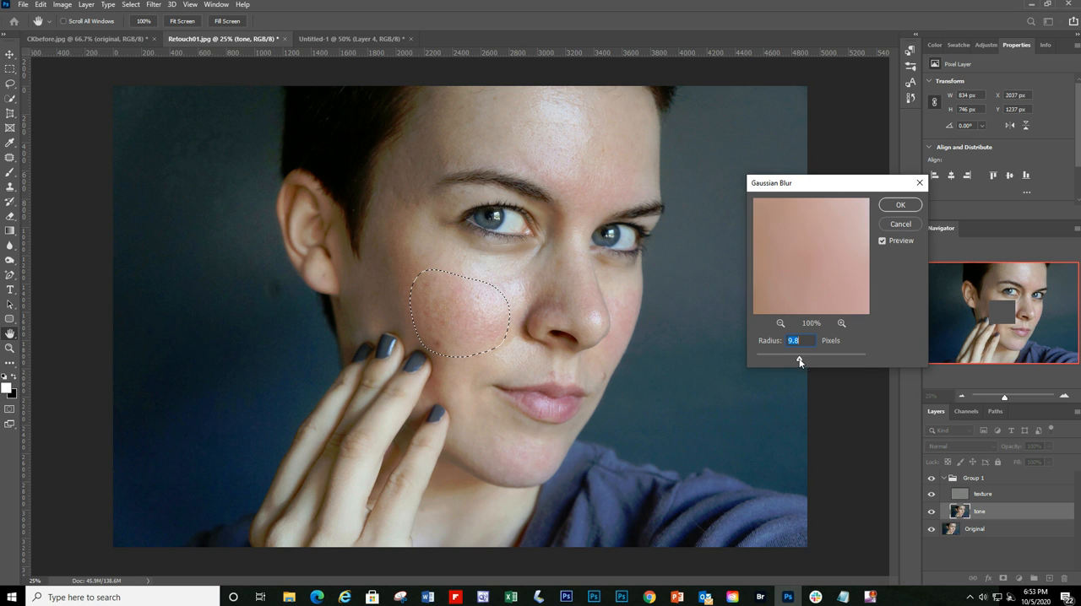
pyautogui.moveTo(809, 360); pyautogui.dragTo(811, 362)
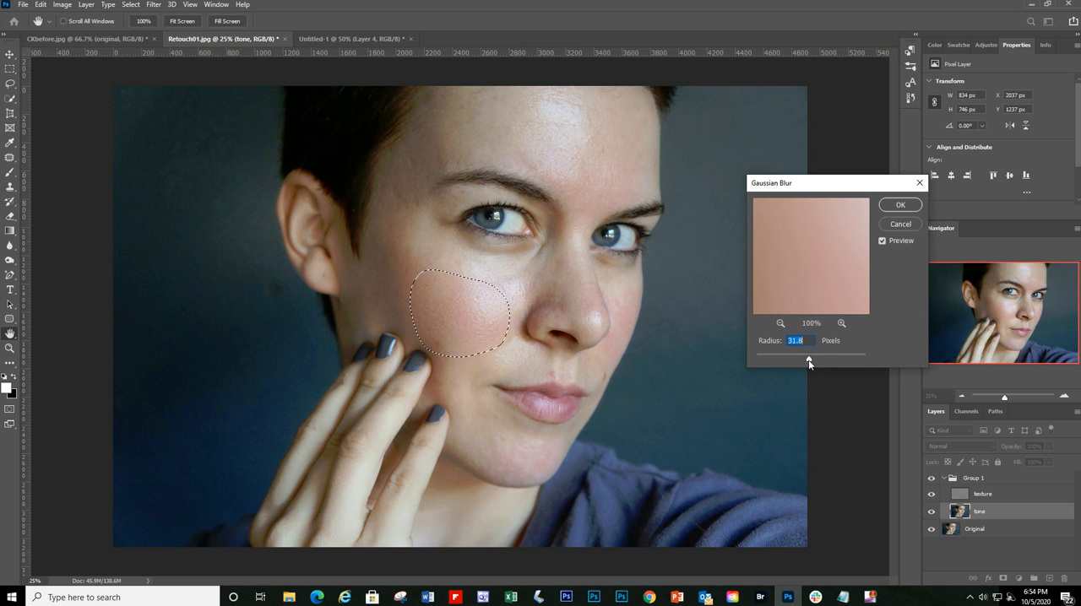
pyautogui.moveTo(810, 360); pyautogui.dragTo(815, 362)
pyautogui.click(882, 240)
pyautogui.click(901, 206)
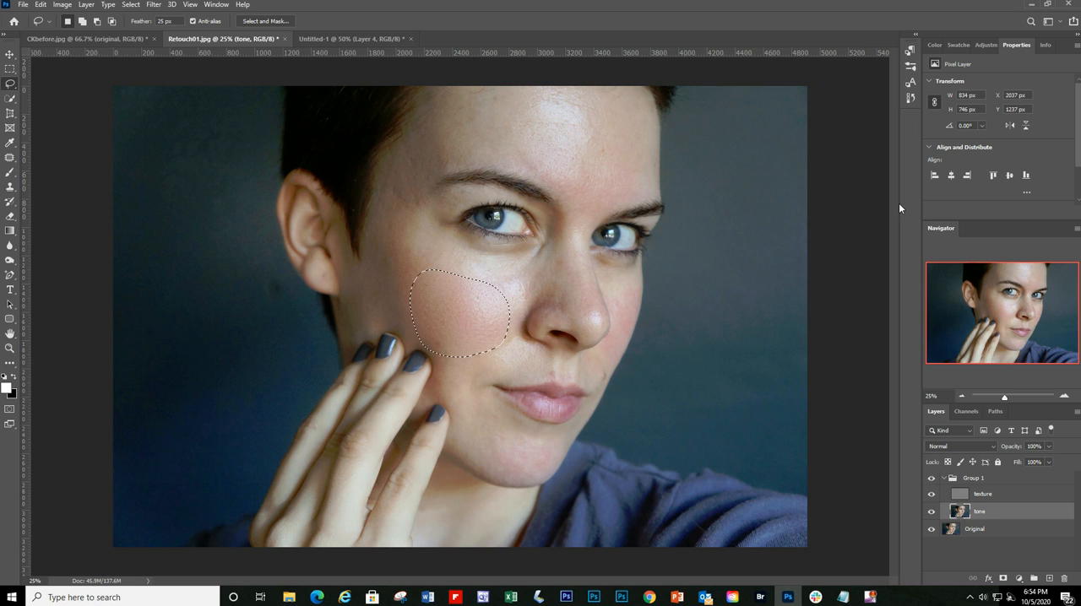
pyautogui.hotkey('ctrl', 'd')
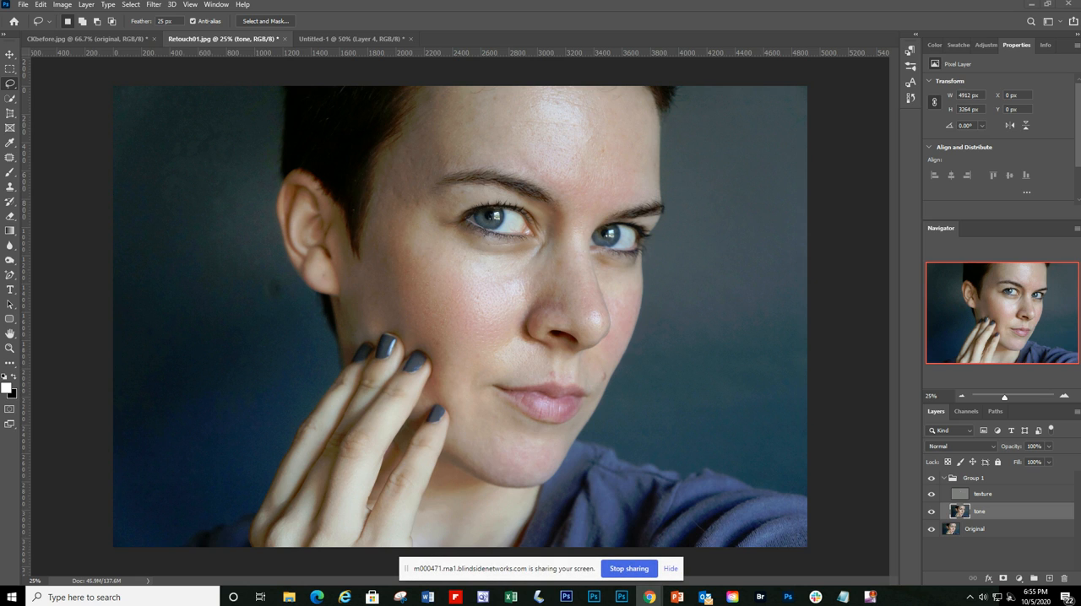
# Step: Go back in the history to the state before the cheek's Gaussian Blur, and recheck the restored selection in Quick Mask mode
pyautogui.click(672, 570)
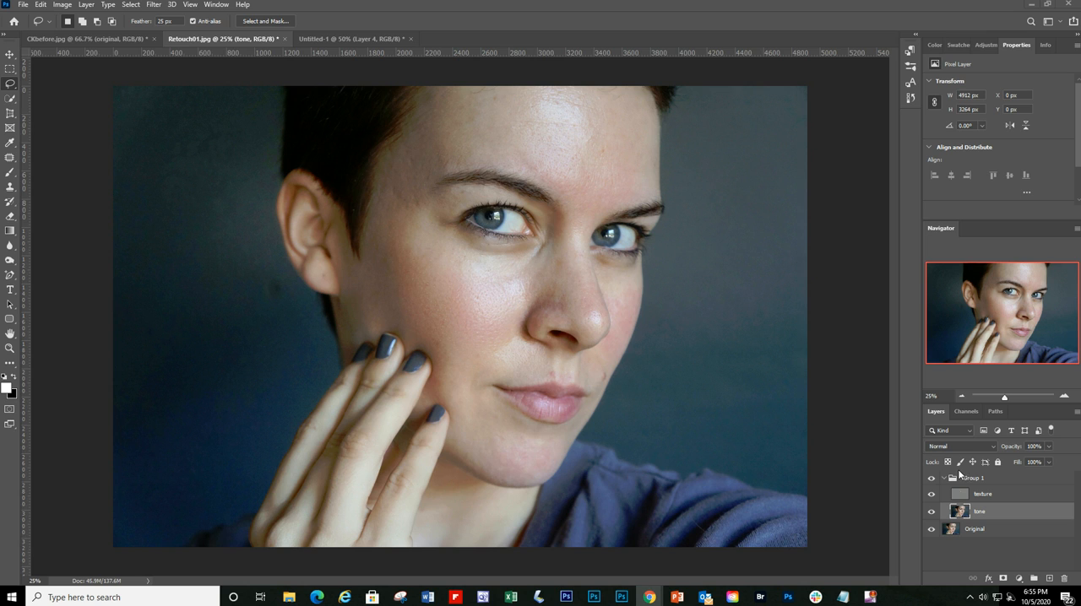
pyautogui.click(911, 99)
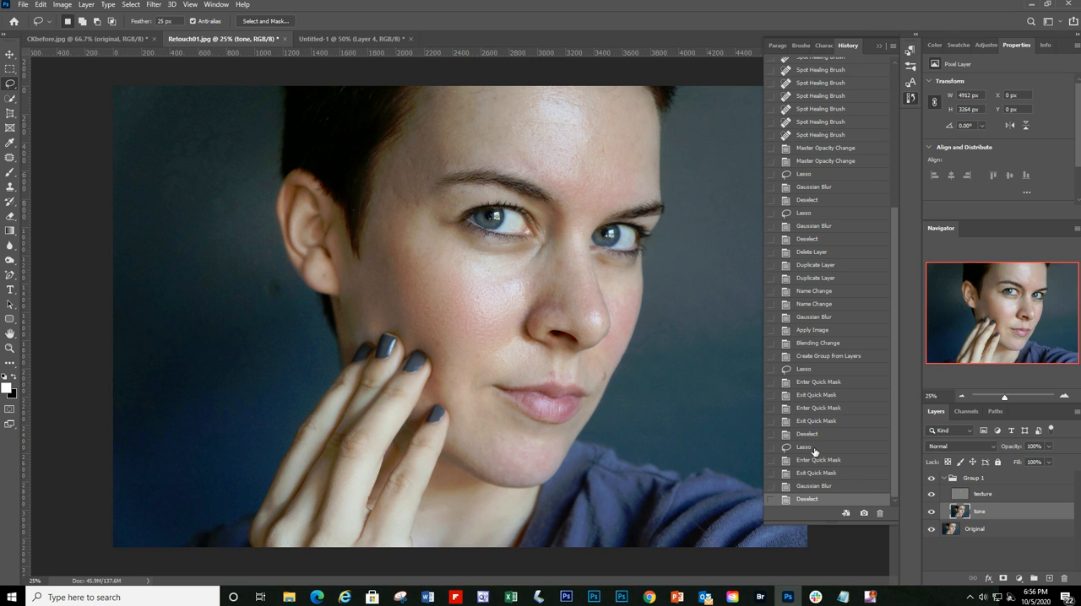
pyautogui.click(823, 475)
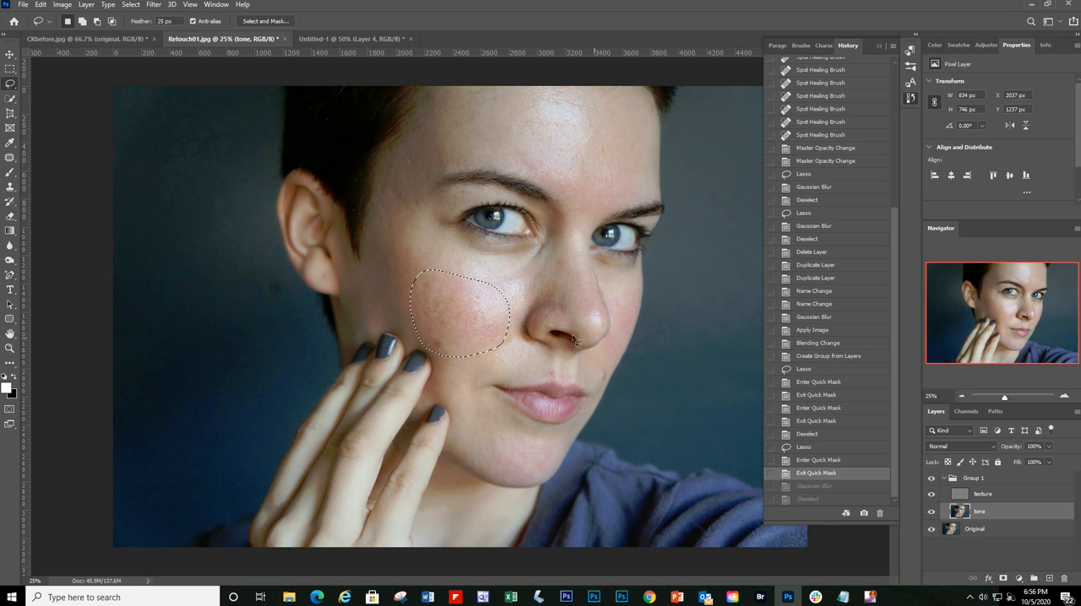
pyautogui.click(10, 410)
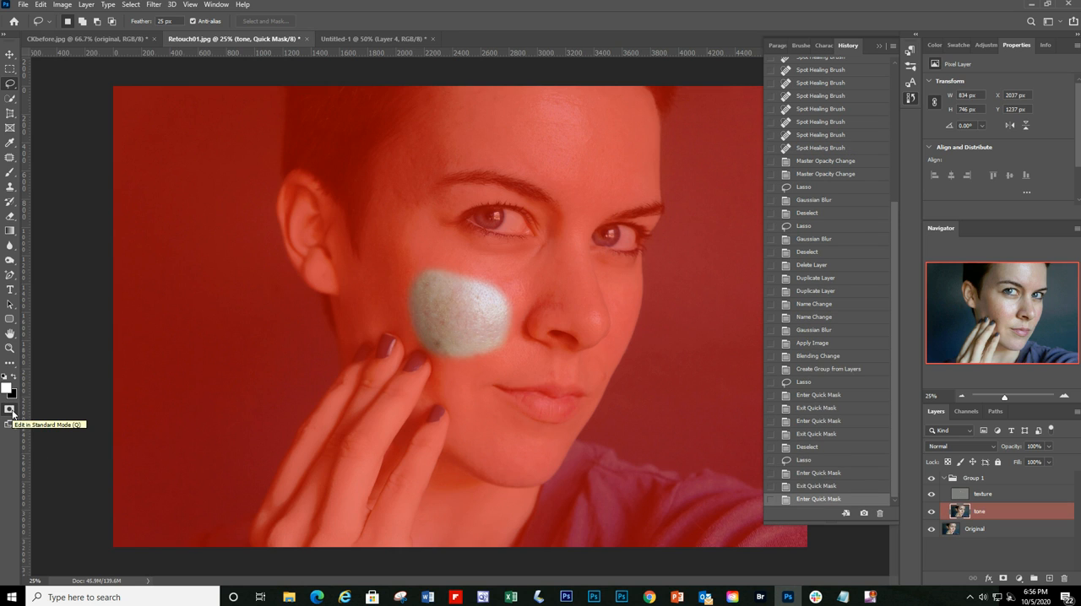
pyautogui.click(10, 410)
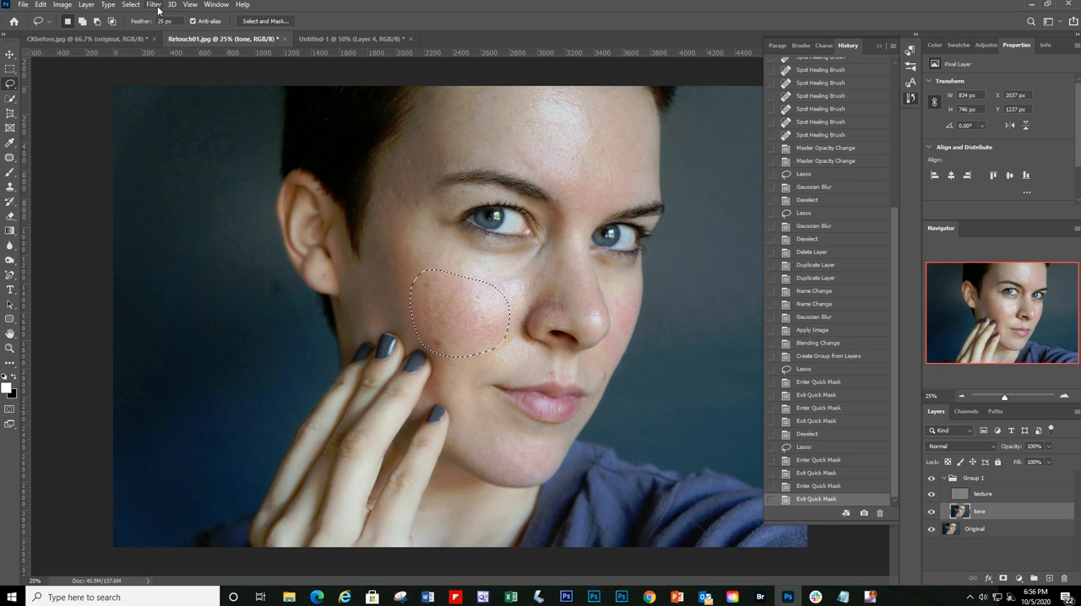
# Step: Apply a Gaussian Blur with a smaller radius than 44.3 px to the selected cheek, checking the preview, and clear the selection
pyautogui.click(156, 6)
pyautogui.moveTo(164, 135)
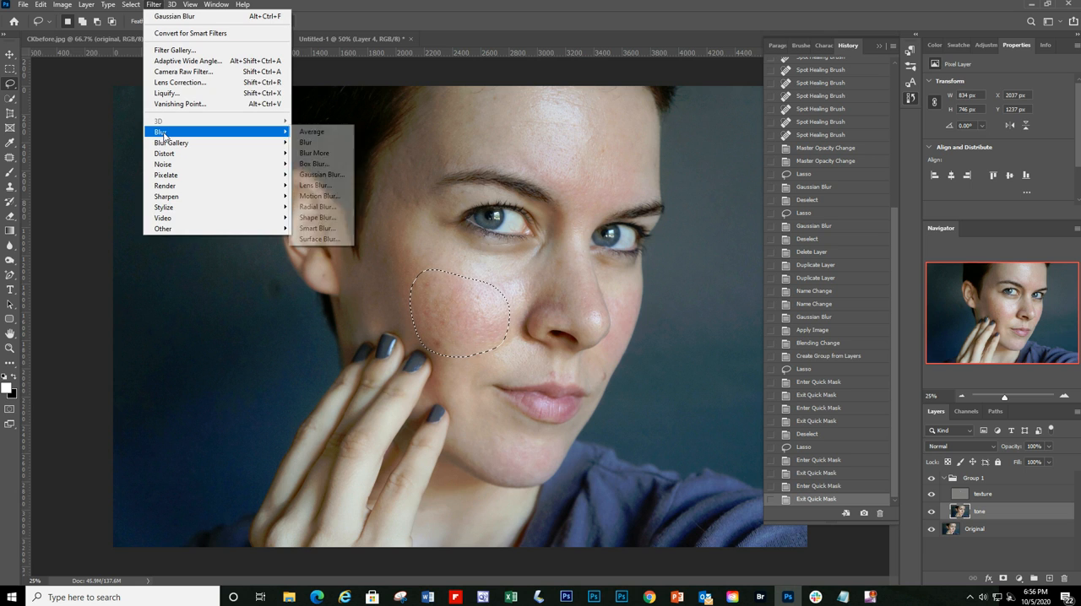
pyautogui.click(321, 175)
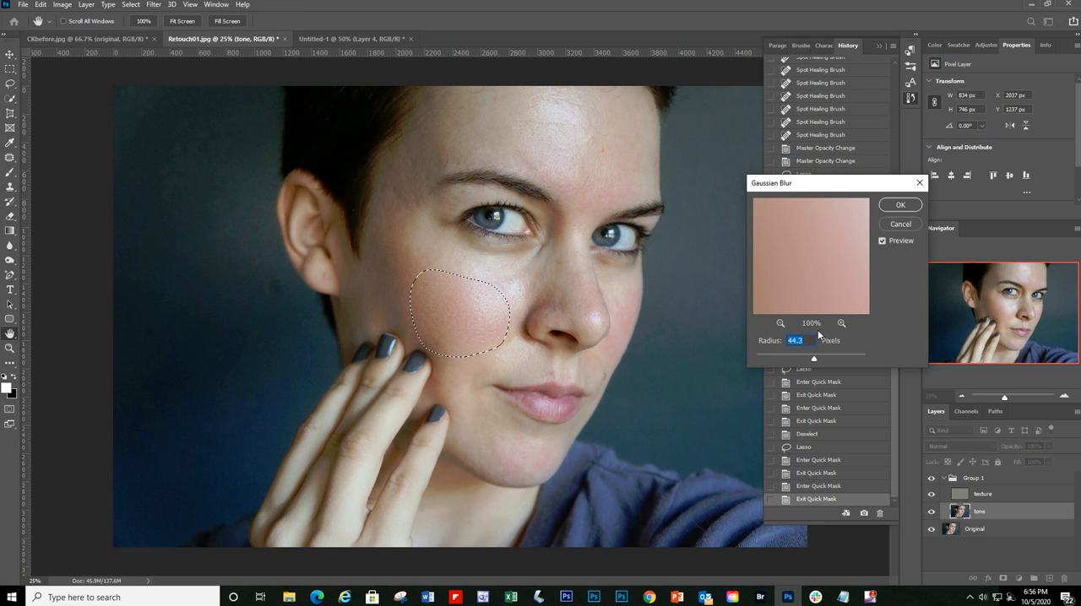
pyautogui.moveTo(815, 359)
pyautogui.mouseDown()
pyautogui.moveTo(763, 359)
pyautogui.moveTo(799, 362)
pyautogui.mouseUp()
pyautogui.moveTo(800, 359); pyautogui.dragTo(803, 362)
pyautogui.moveTo(803, 358); pyautogui.dragTo(805, 357)
pyautogui.click(882, 241)
pyautogui.click(901, 206)
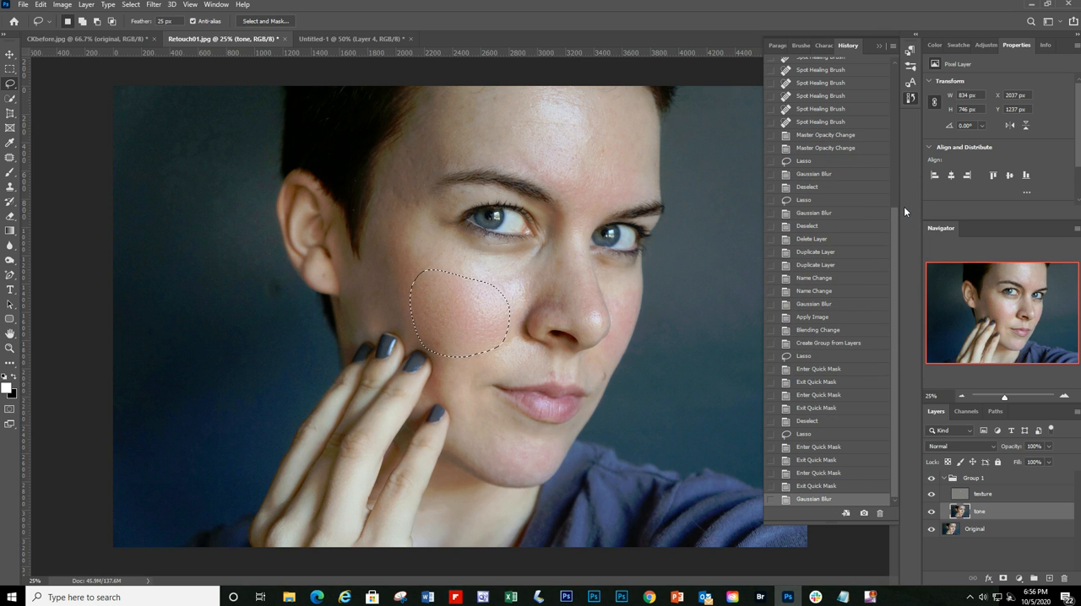
pyautogui.hotkey('ctrl', 'd')
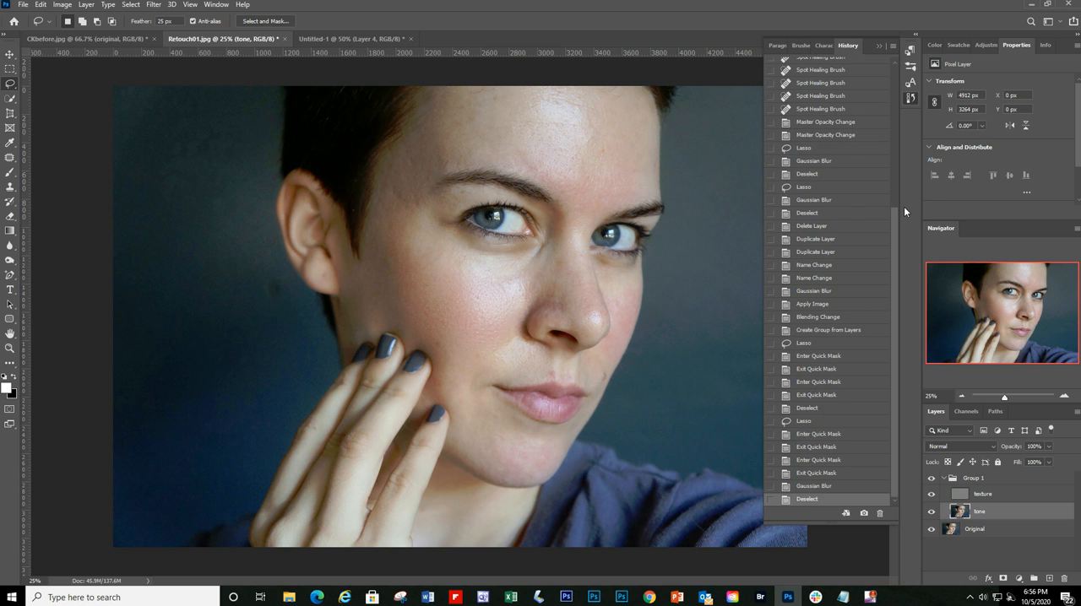
# Step: Toggle Group 1's visibility to compare the cheek retouch with the Original layer, and close the history list
pyautogui.click(931, 480)
pyautogui.click(931, 480)
pyautogui.click(879, 46)
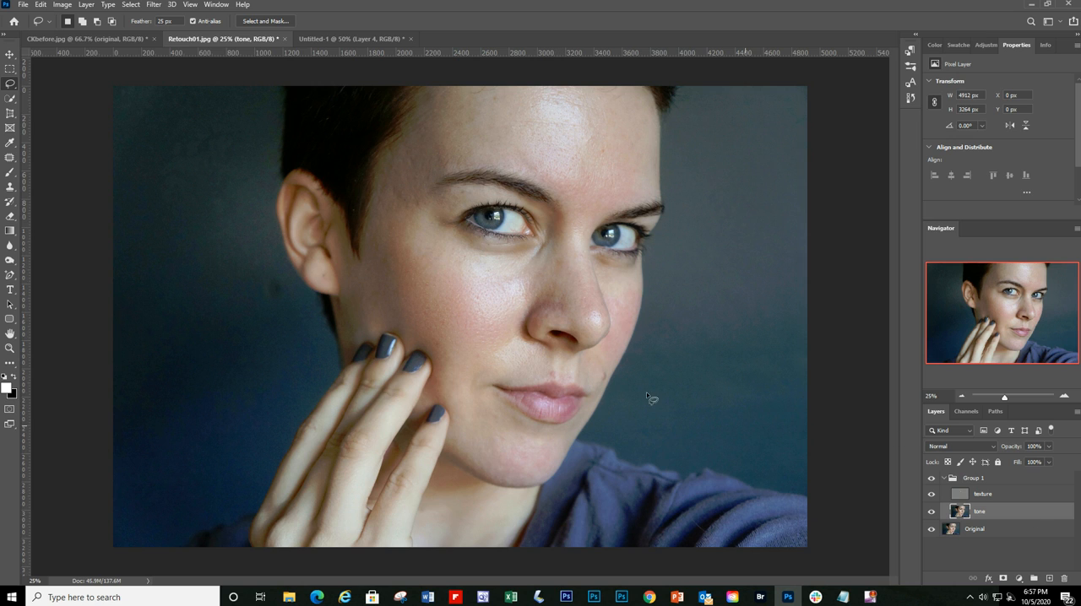
# Step: Lasso the shadowed side of the nose, about 399 by 457 px, and apply a Gaussian Blur of about 61 px to it
pyautogui.moveTo(554, 276)
pyautogui.mouseDown()
pyautogui.moveTo(530, 308)
pyautogui.moveTo(535, 327)
pyautogui.moveTo(564, 319)
pyautogui.moveTo(555, 278)
pyautogui.mouseUp()
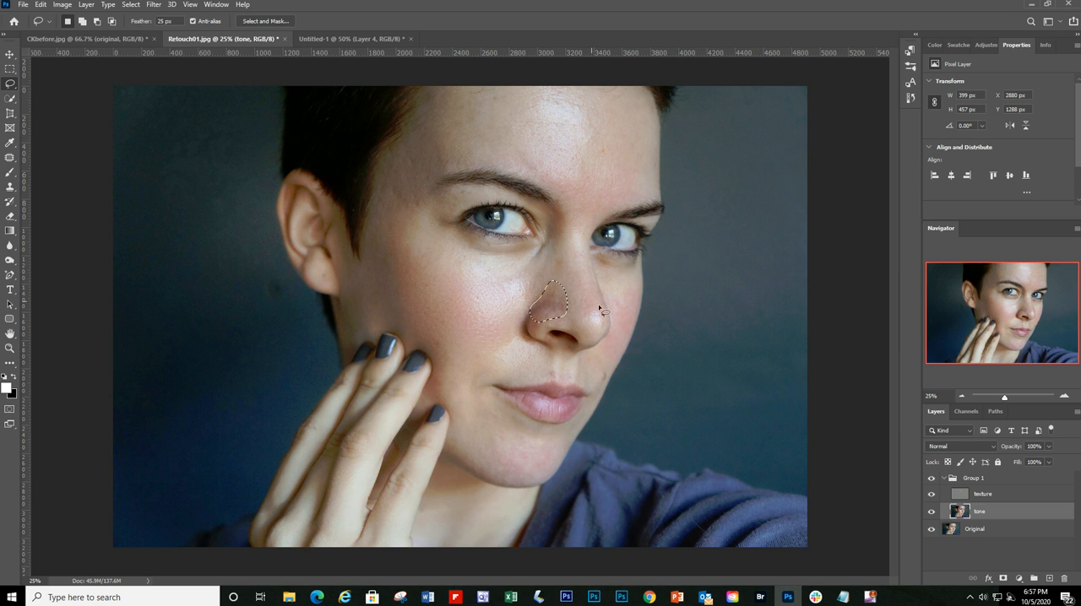
pyautogui.click(150, 5)
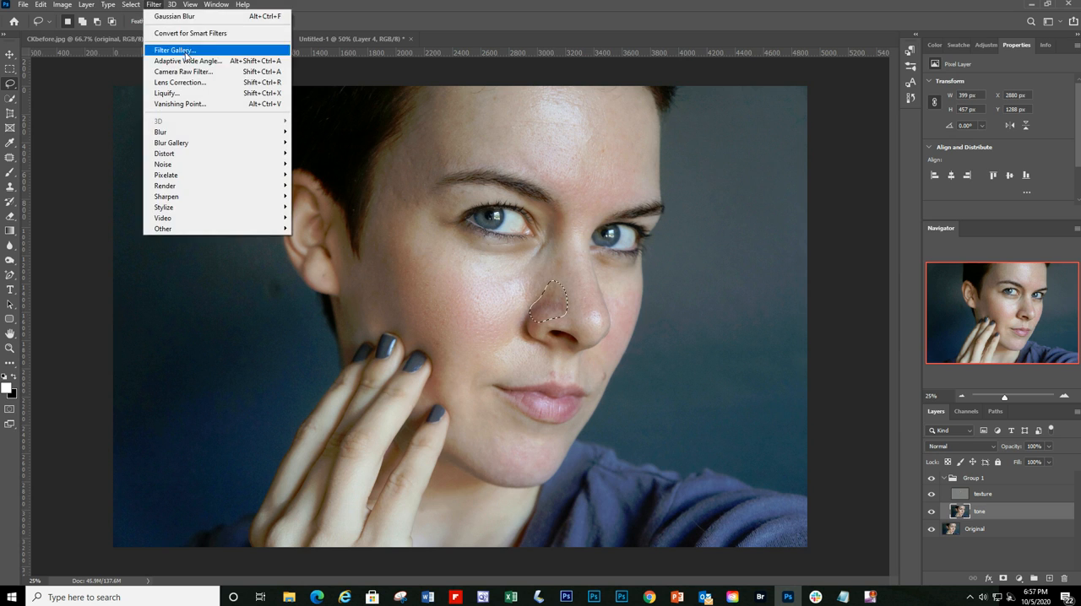
pyautogui.moveTo(185, 138)
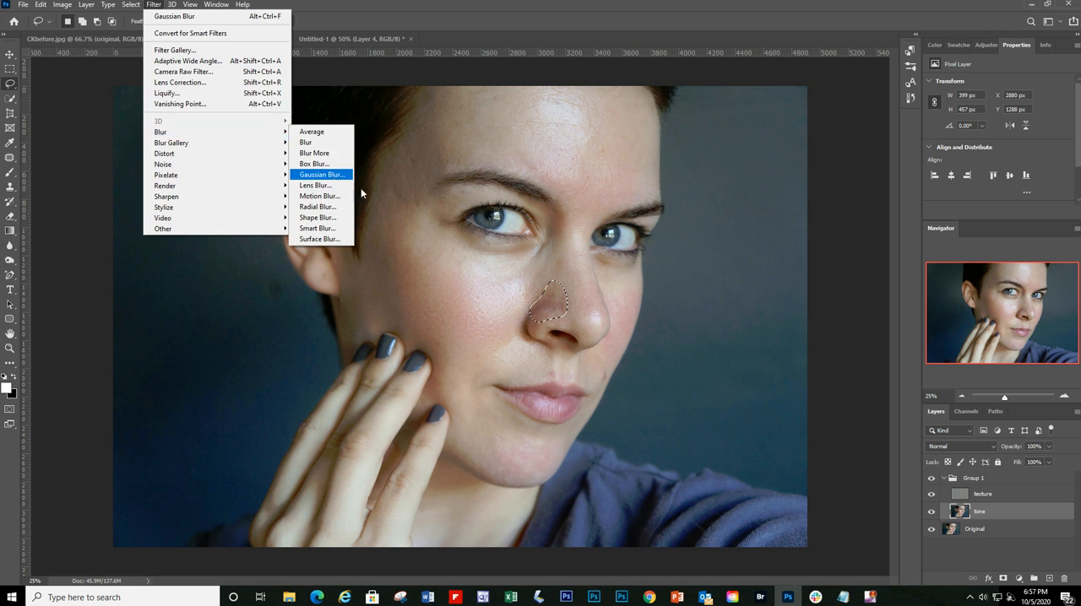
pyautogui.click(329, 175)
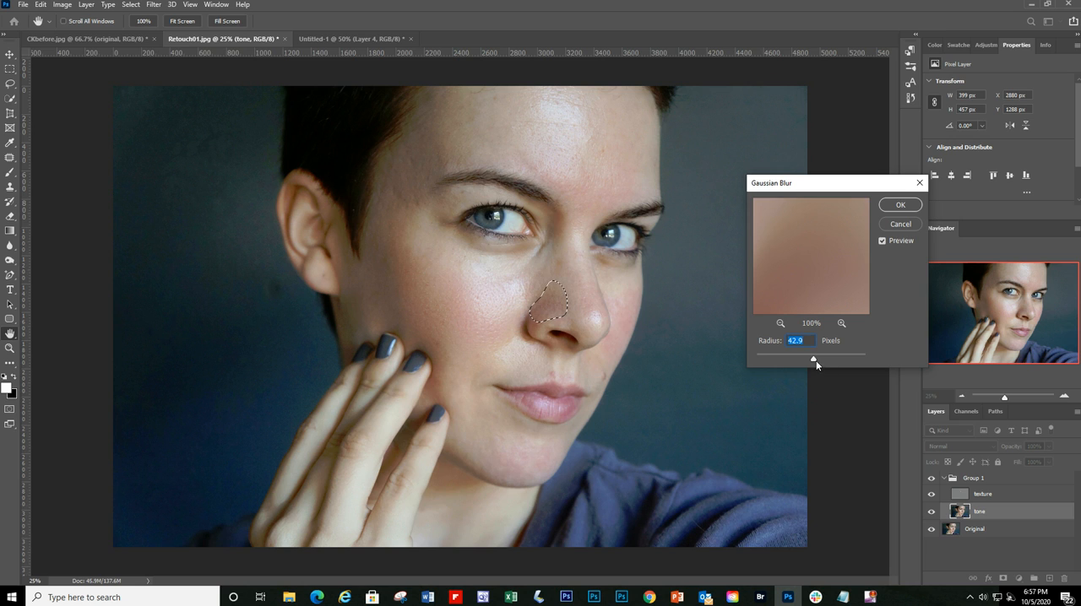
pyautogui.moveTo(814, 360); pyautogui.dragTo(817, 363)
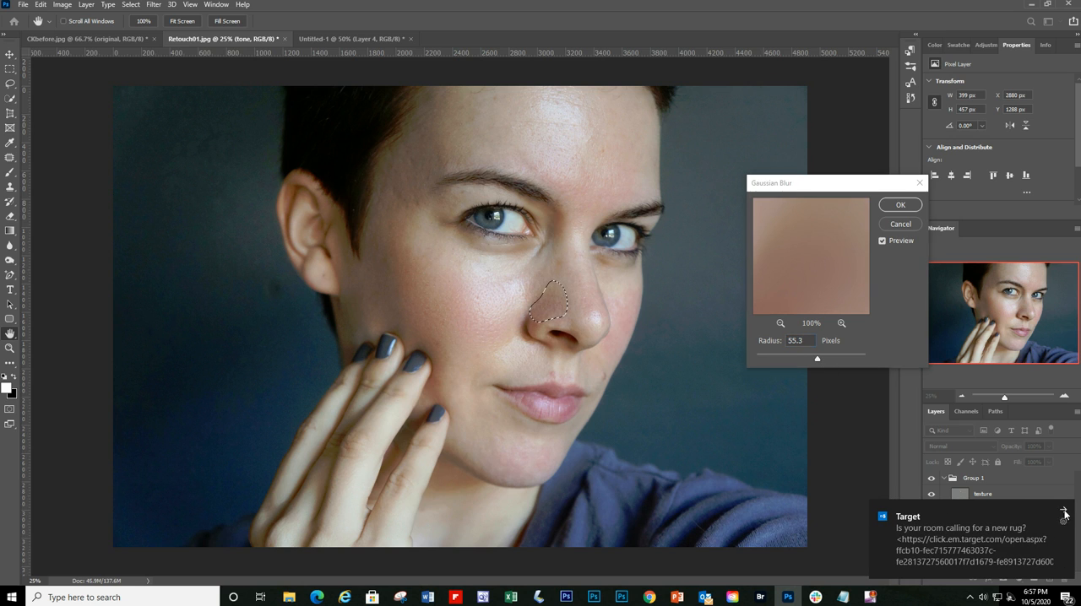
pyautogui.moveTo(817, 363); pyautogui.dragTo(822, 358)
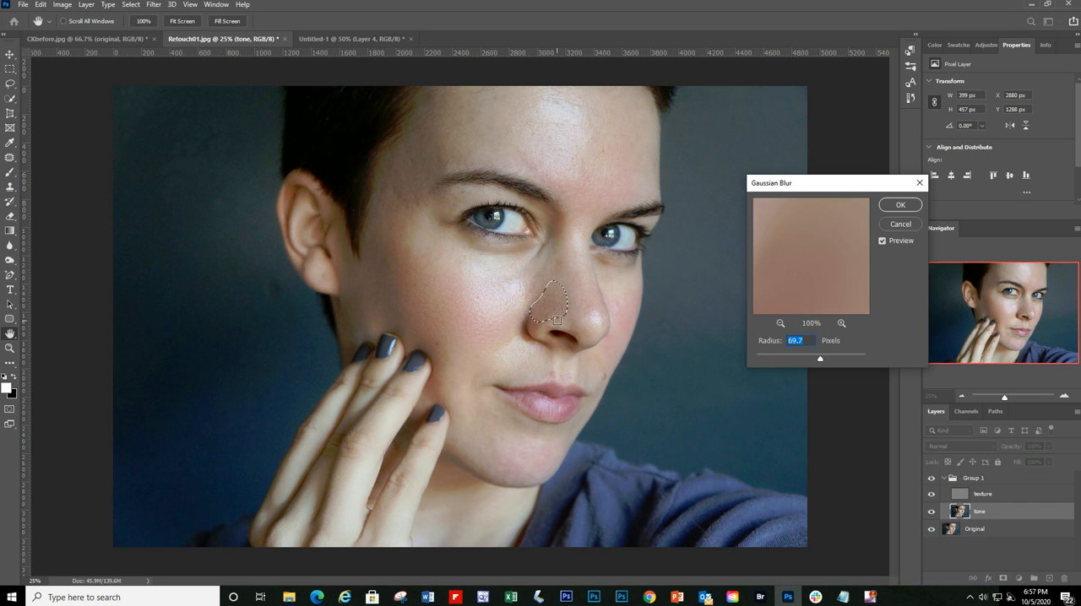
pyautogui.moveTo(819, 359); pyautogui.dragTo(819, 361)
pyautogui.click(900, 205)
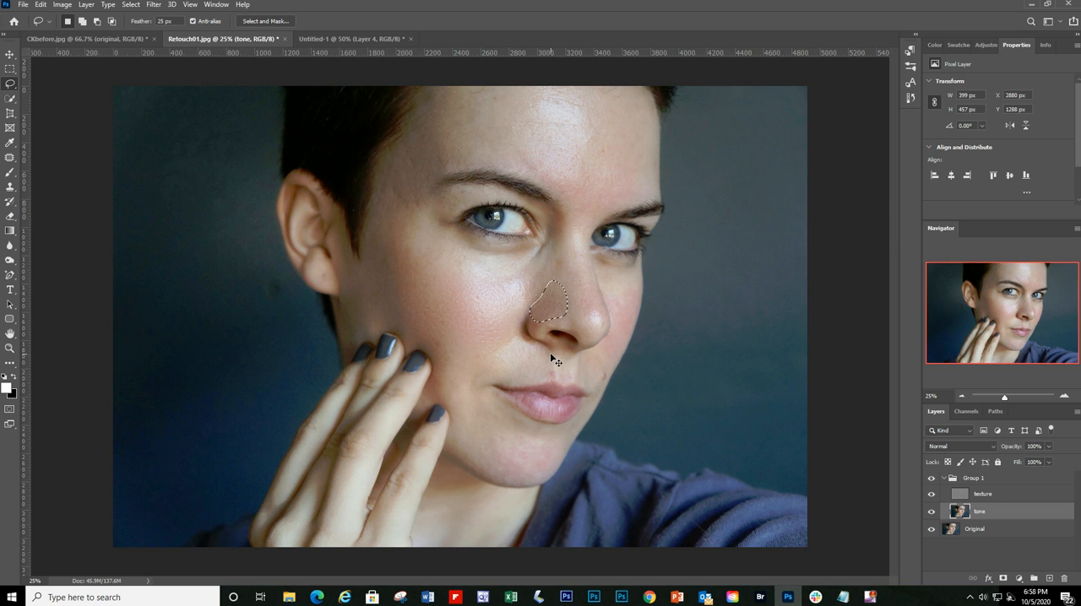
# Step: Clear the nose selection and toggle Group 1's visibility to compare the nose before and after the blur
pyautogui.hotkey('ctrl', 'd')
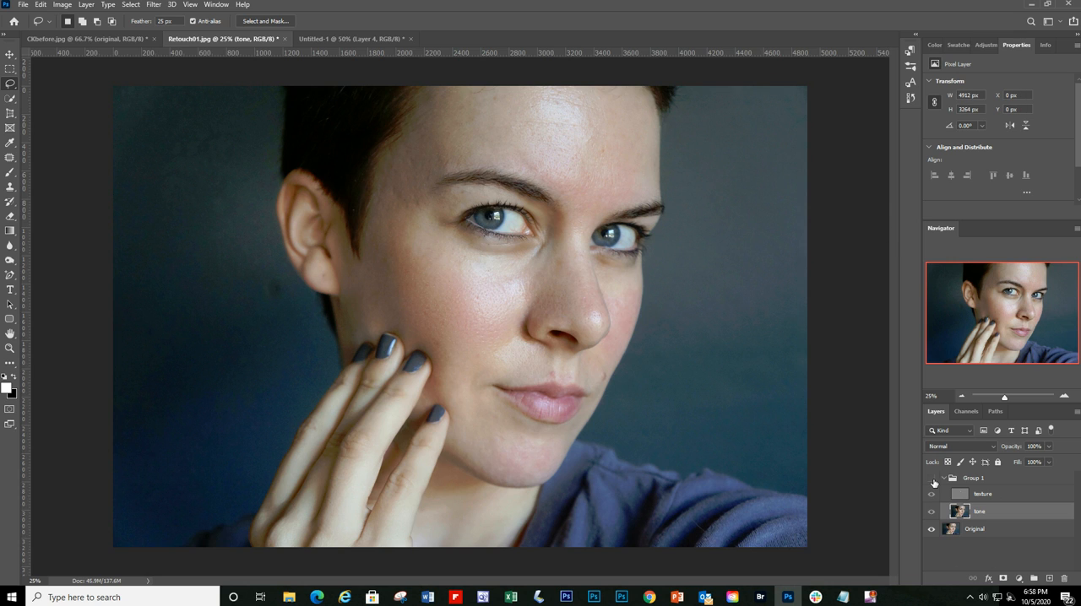
pyautogui.click(933, 481)
pyautogui.click(934, 482)
# Step: Lasso the forehead, about 1593 by 885 px, and apply a Gaussian Blur with a radius of 34.6 px after comparing the preview
pyautogui.moveTo(438, 88)
pyautogui.mouseDown()
pyautogui.moveTo(448, 117)
pyautogui.moveTo(548, 180)
pyautogui.moveTo(615, 196)
pyautogui.moveTo(639, 168)
pyautogui.moveTo(643, 86)
pyautogui.mouseUp()
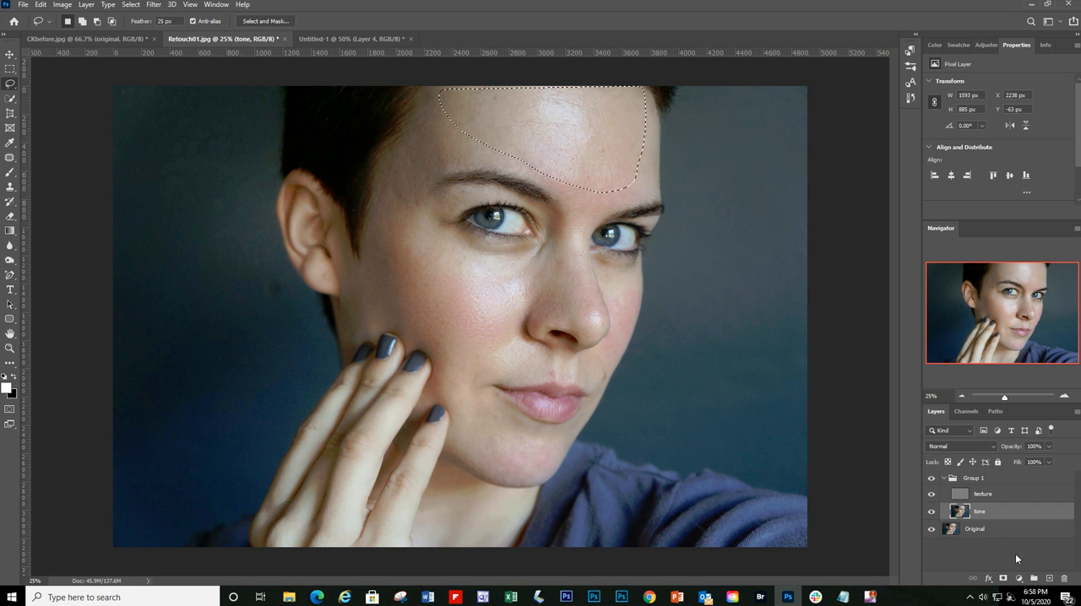
pyautogui.click(154, 4)
pyautogui.moveTo(194, 134)
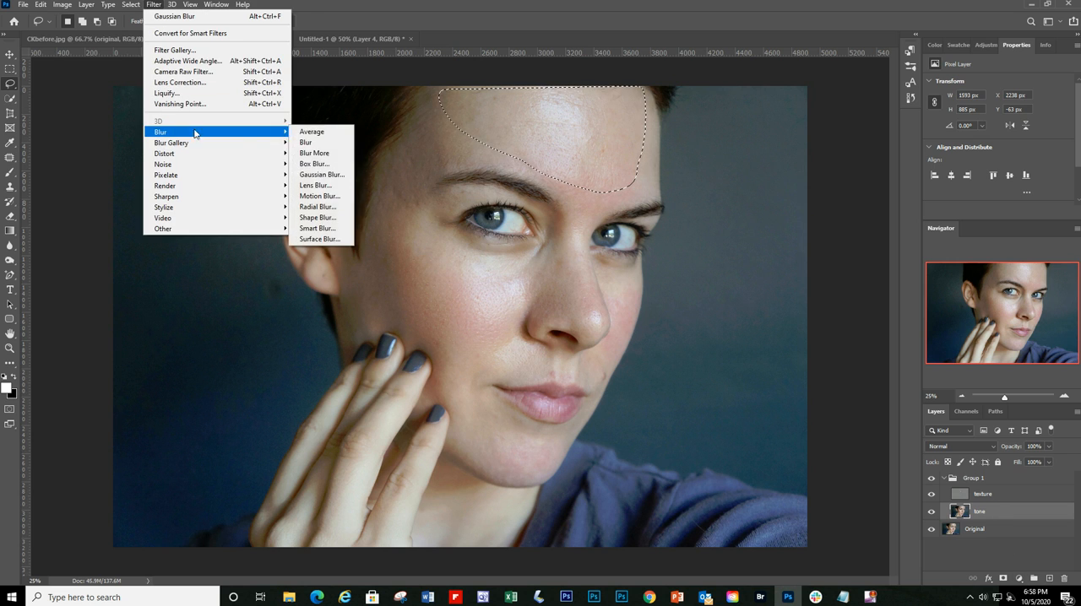
pyautogui.click(321, 174)
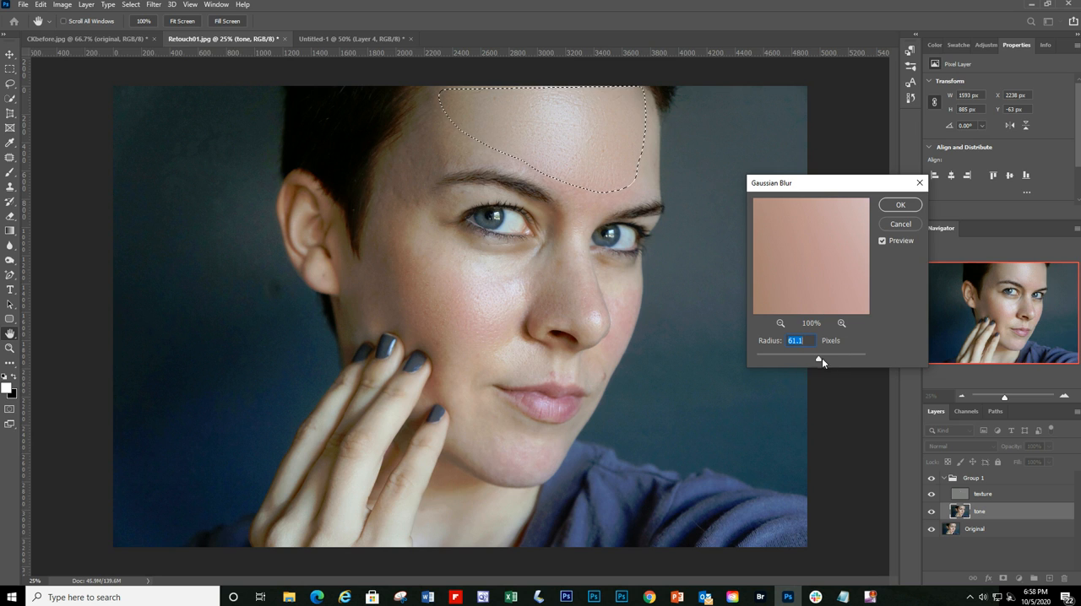
pyautogui.moveTo(820, 358); pyautogui.dragTo(795, 362)
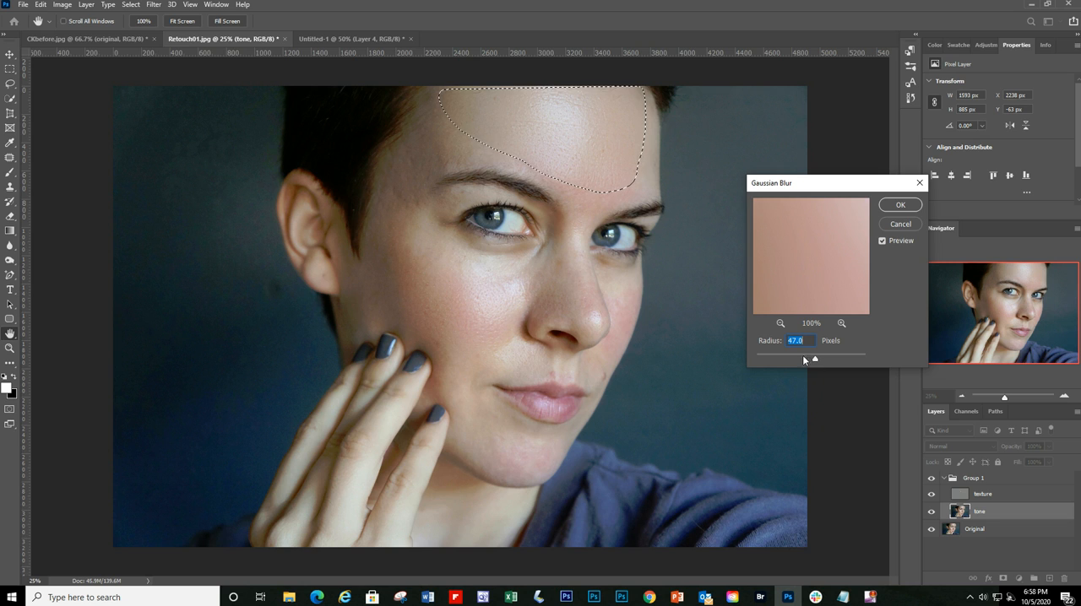
pyautogui.moveTo(817, 362); pyautogui.dragTo(811, 362)
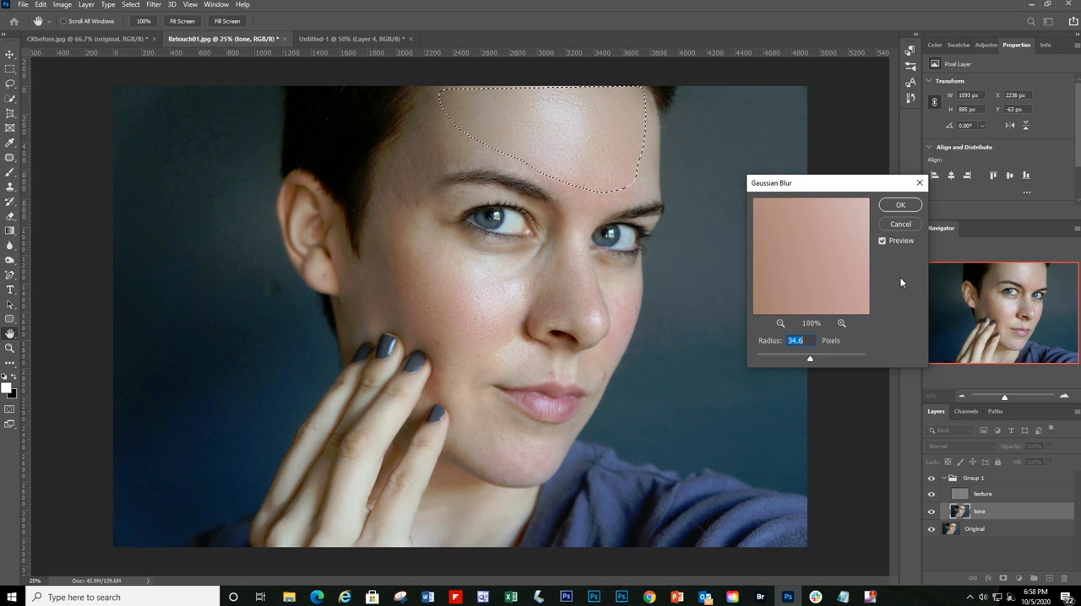
pyautogui.click(886, 240)
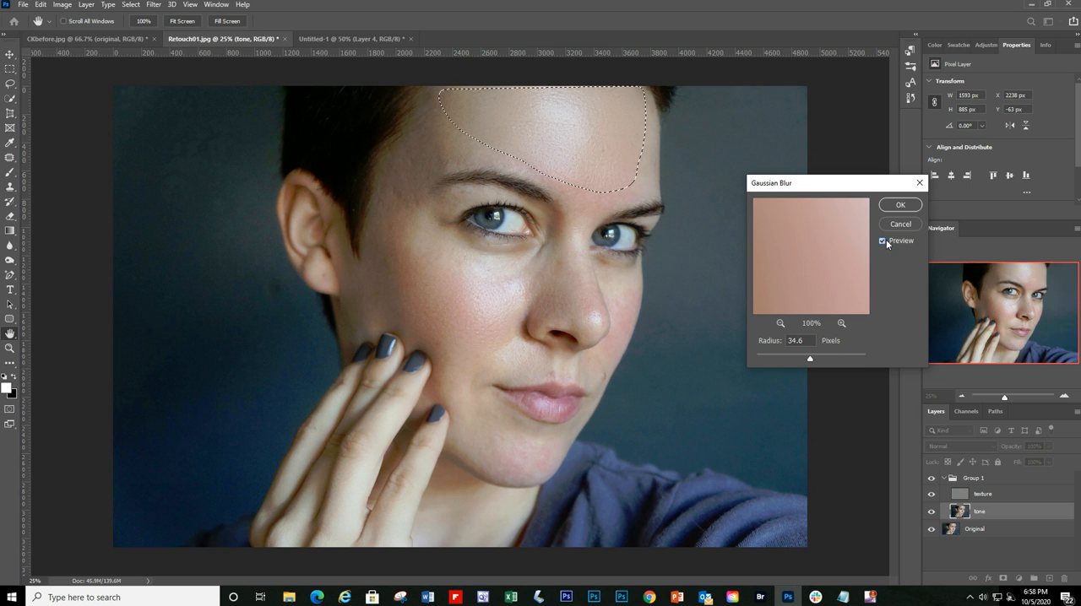
pyautogui.click(882, 241)
pyautogui.click(898, 205)
pyautogui.click(108, 5)
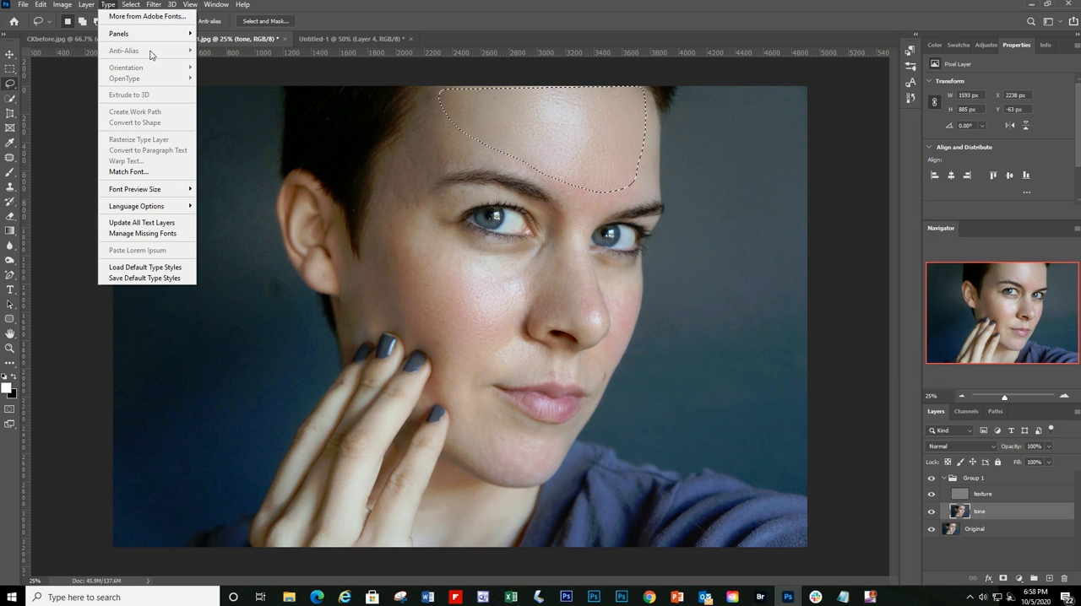
# Step: Clear the forehead selection and toggle Group 1's visibility to compare the forehead before and after the blur
pyautogui.moveTo(131, 4)
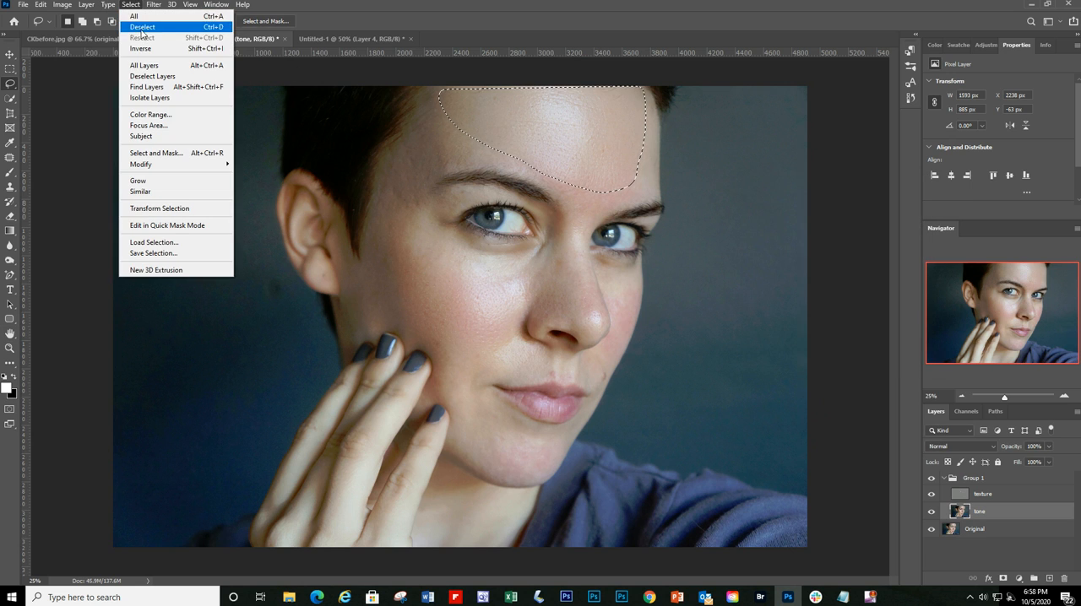
pyautogui.click(148, 26)
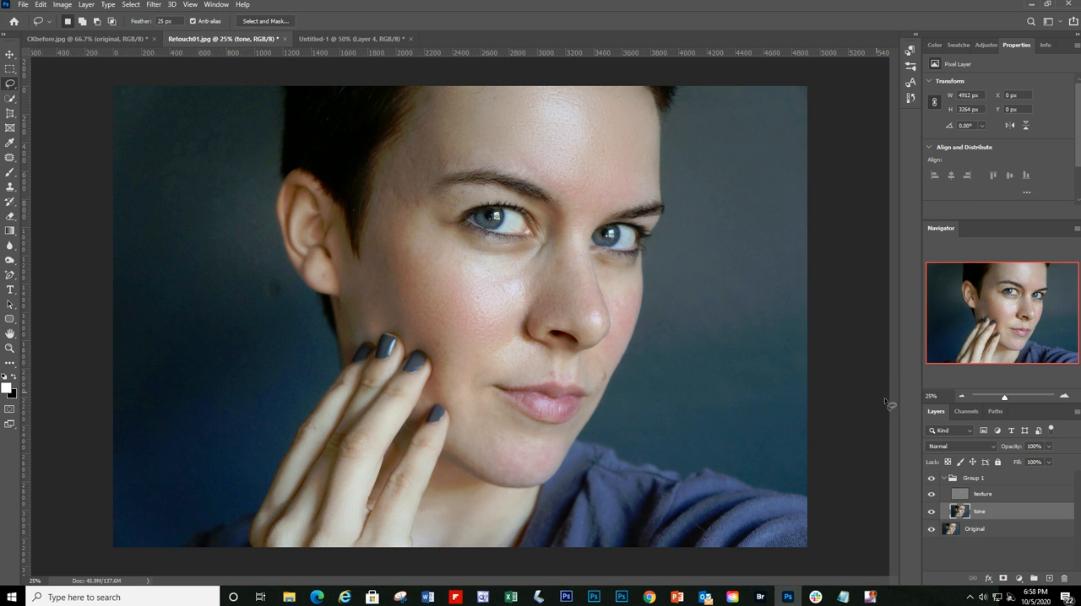
pyautogui.click(932, 479)
pyautogui.click(932, 480)
# Step: Lasso the chin, about 676 by 459 px, apply a Gaussian Blur to it on the tone layer, and clear the selection
pyautogui.moveTo(539, 441)
pyautogui.mouseDown()
pyautogui.moveTo(482, 442)
pyautogui.moveTo(477, 459)
pyautogui.moveTo(489, 477)
pyautogui.moveTo(542, 484)
pyautogui.moveTo(551, 451)
pyautogui.mouseUp()
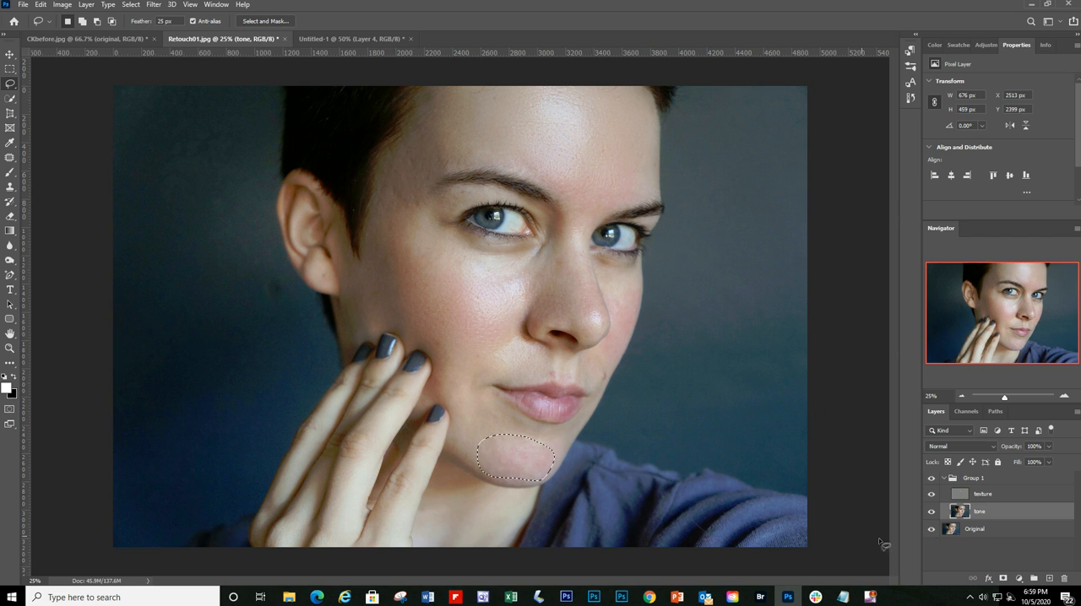
pyautogui.click(153, 4)
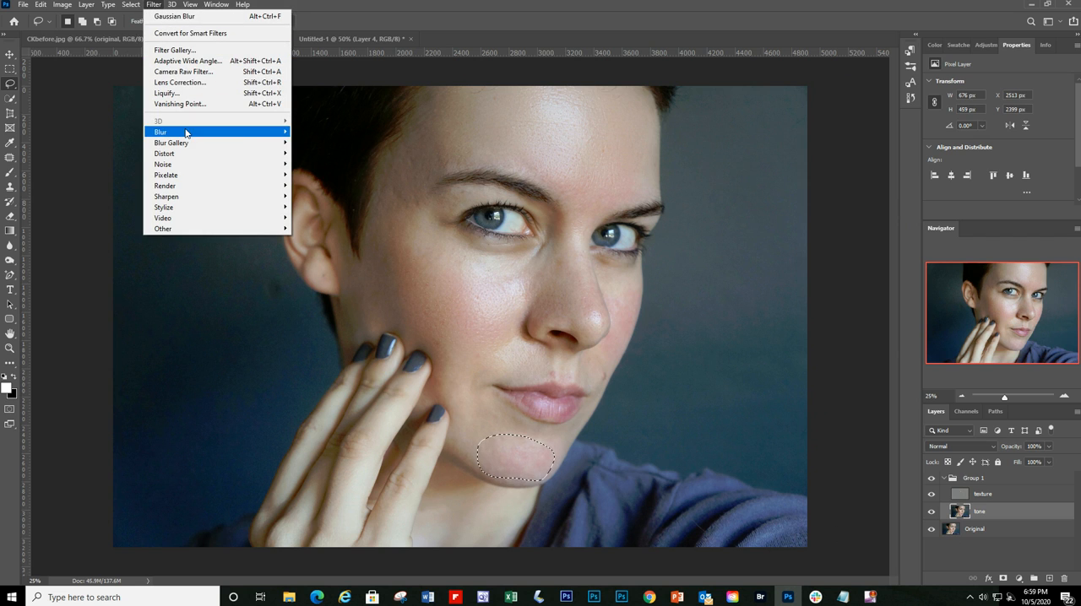
pyautogui.moveTo(187, 132)
pyautogui.click(321, 175)
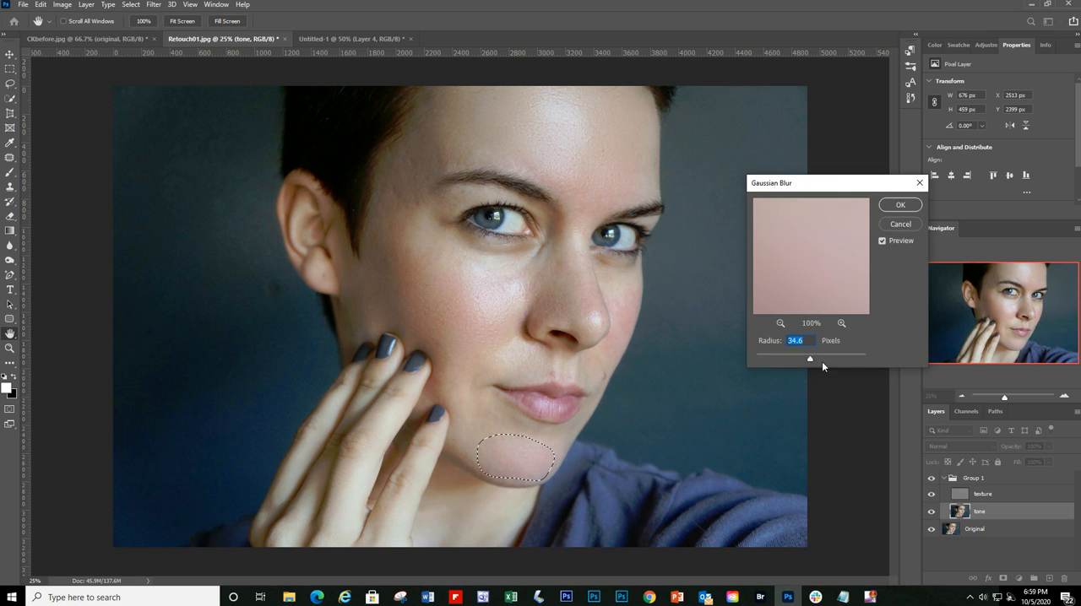
pyautogui.moveTo(814, 361)
pyautogui.mouseDown()
pyautogui.moveTo(789, 362)
pyautogui.moveTo(824, 361)
pyautogui.moveTo(808, 362)
pyautogui.mouseUp()
pyautogui.click(901, 206)
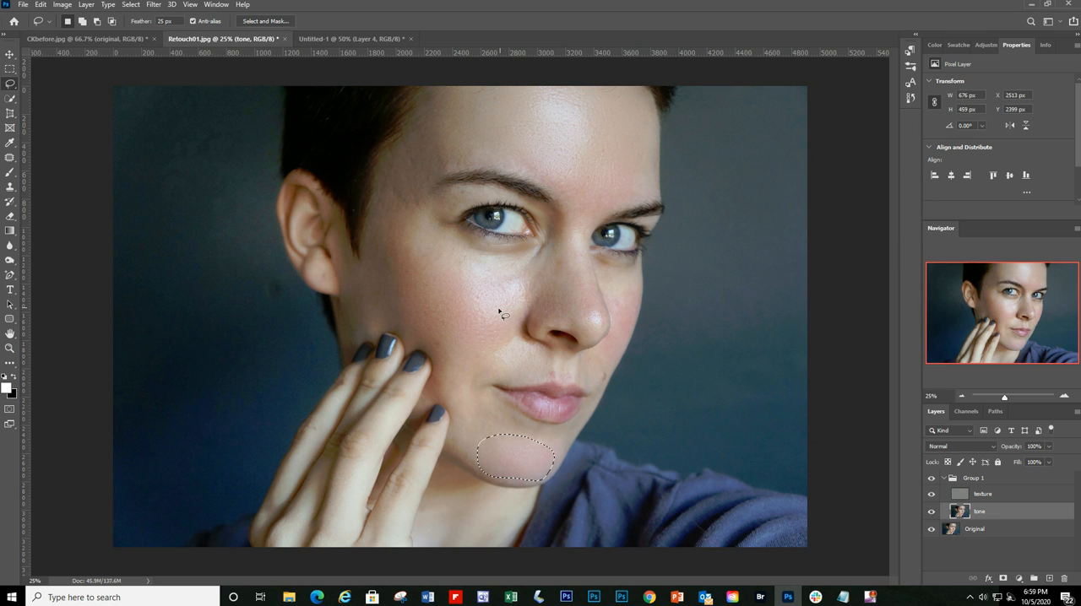
pyautogui.hotkey('ctrl', 'd')
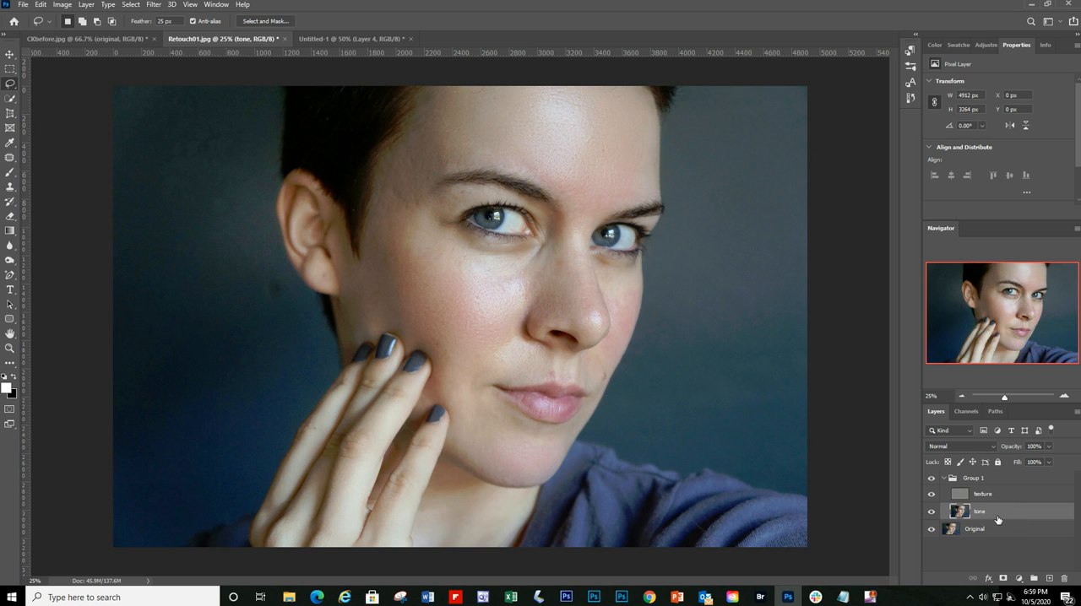
# Step: Toggle the texture layer's visibility, and switch its blend mode to Normal and back to Linear Light to examine the separated detail
pyautogui.click(933, 495)
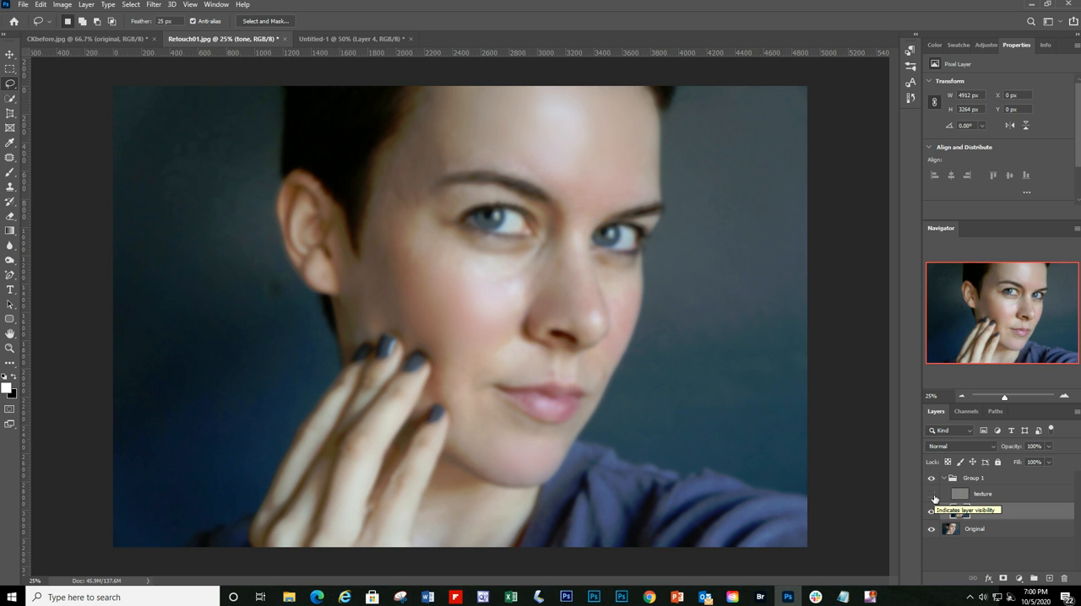
pyautogui.click(933, 495)
pyautogui.click(1033, 500)
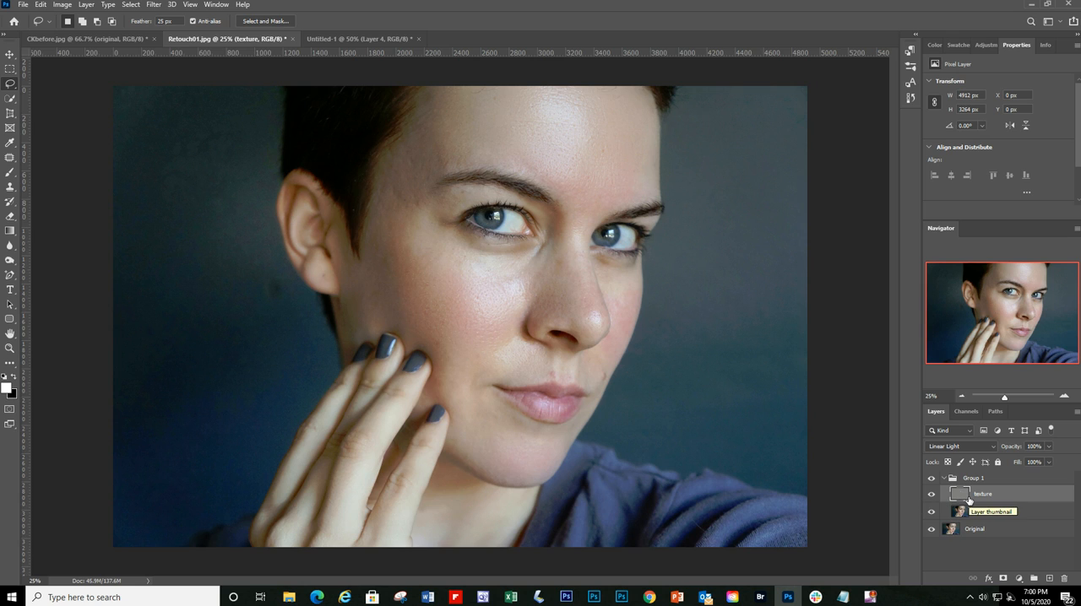
pyautogui.click(990, 447)
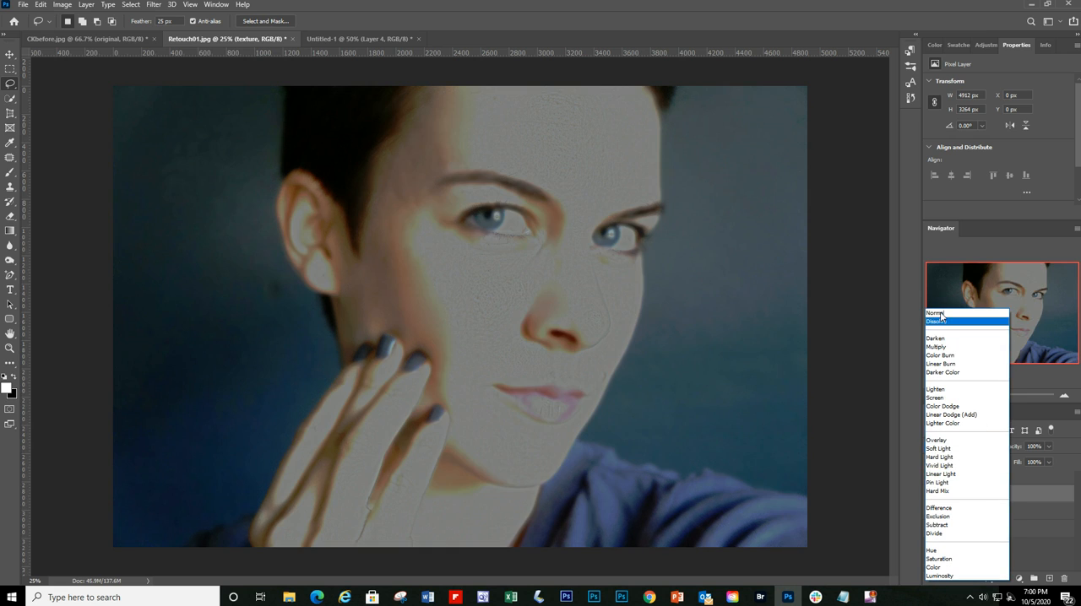
pyautogui.click(941, 314)
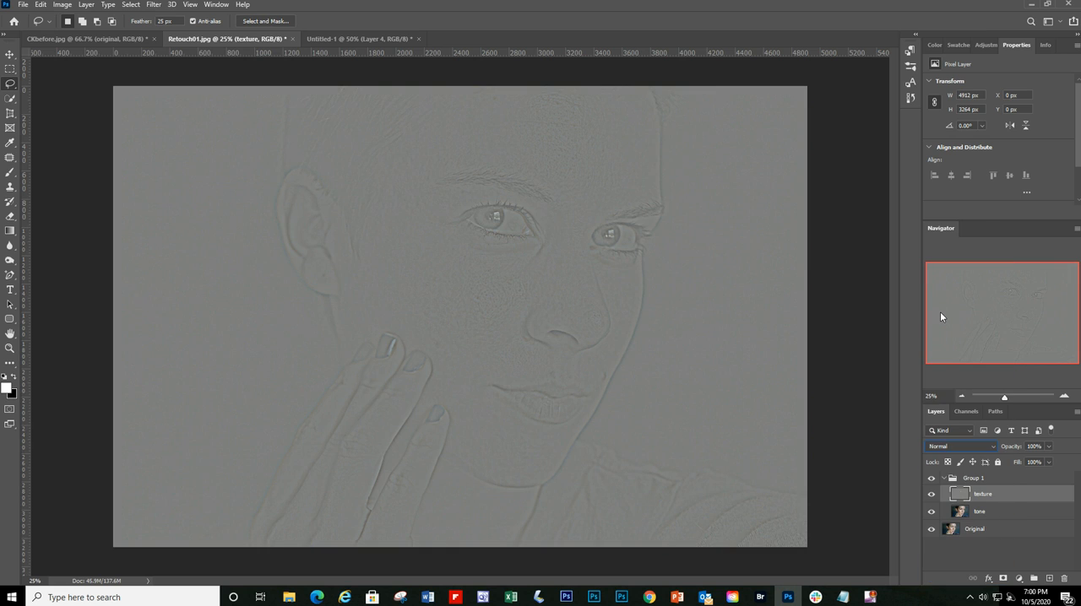
pyautogui.click(990, 446)
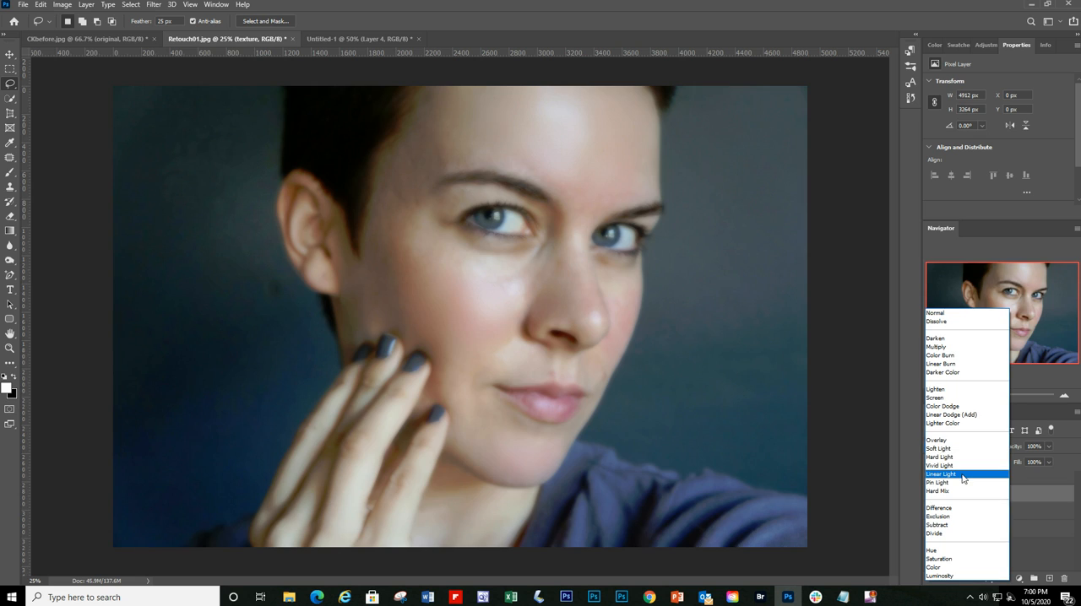
pyautogui.click(968, 474)
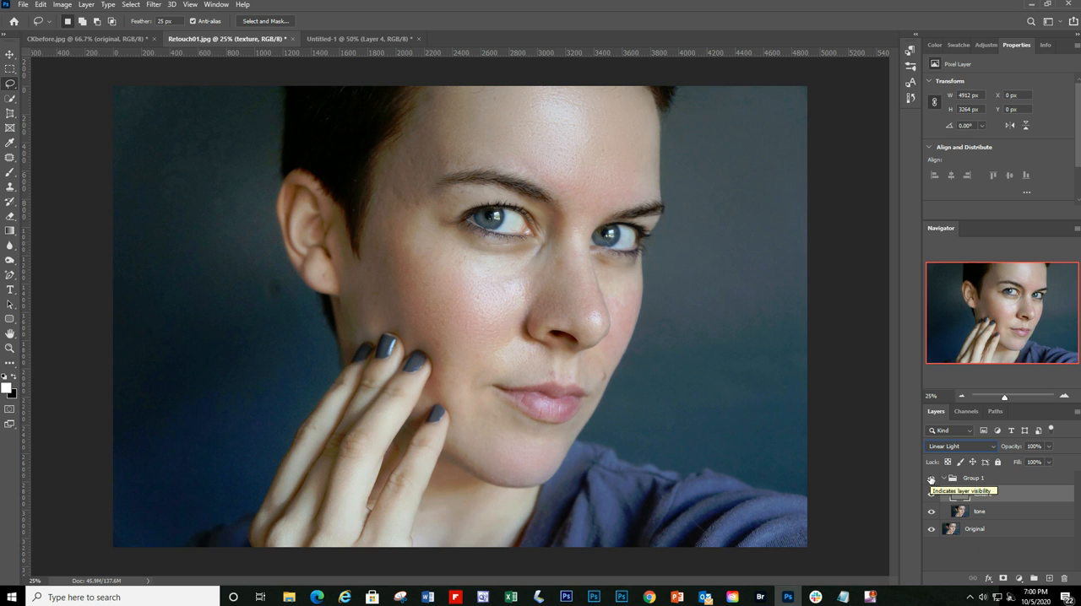
# Step: Toggle Group 1's visibility to compare the retouched portrait with the original, and select the tone layer
pyautogui.click(931, 479)
pyautogui.click(931, 479)
pyautogui.click(1004, 514)
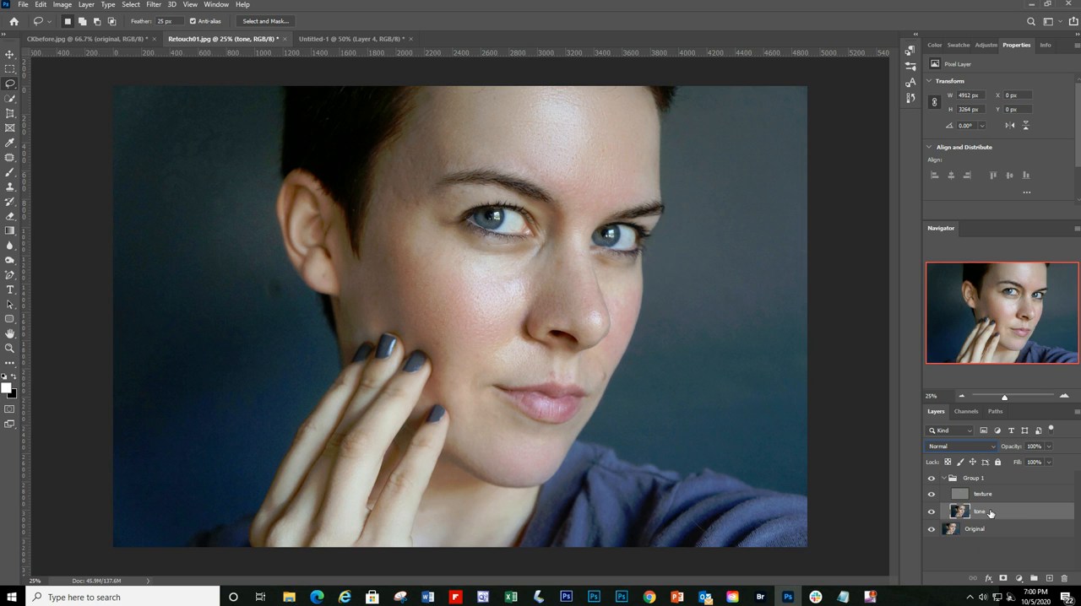
pyautogui.click(932, 493)
# Step: View CKbefore.jpg, switch to the four-portrait comparison in Untitled-1, and review the available healing tools
pyautogui.click(87, 39)
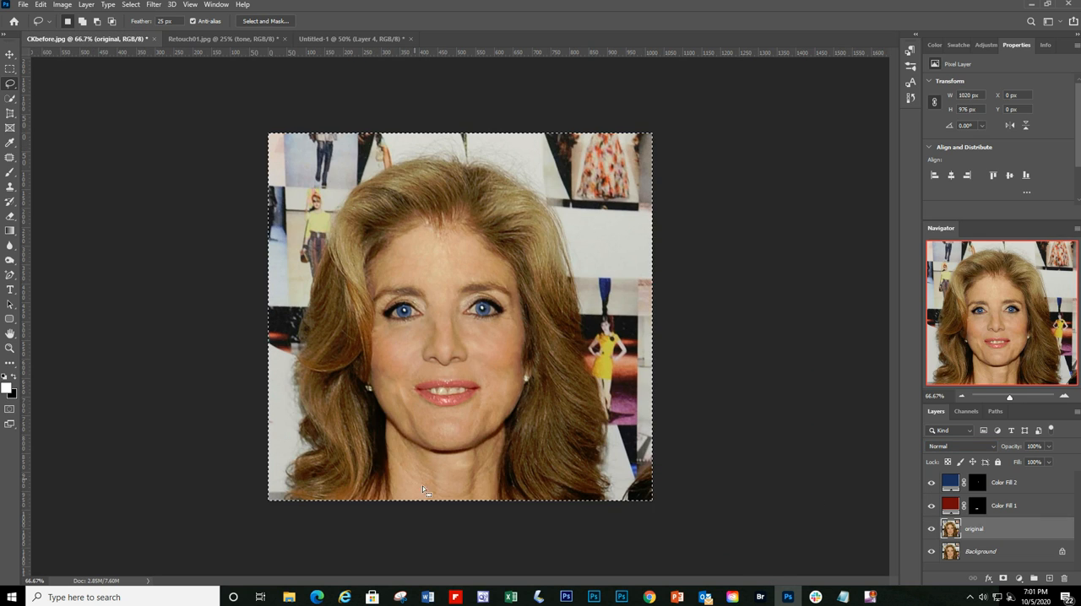
pyautogui.click(348, 41)
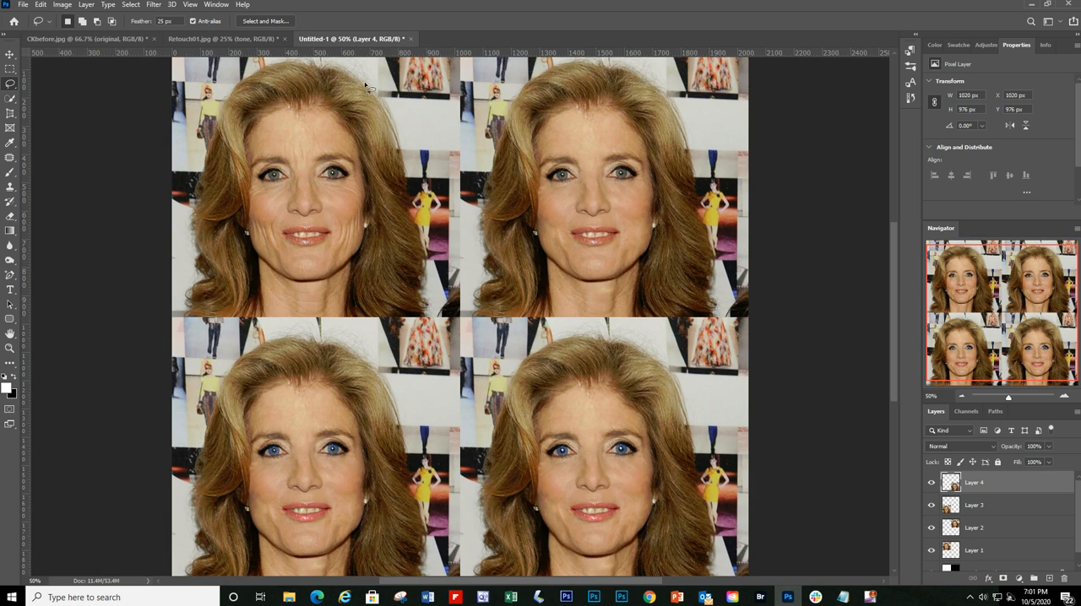
pyautogui.click(10, 158)
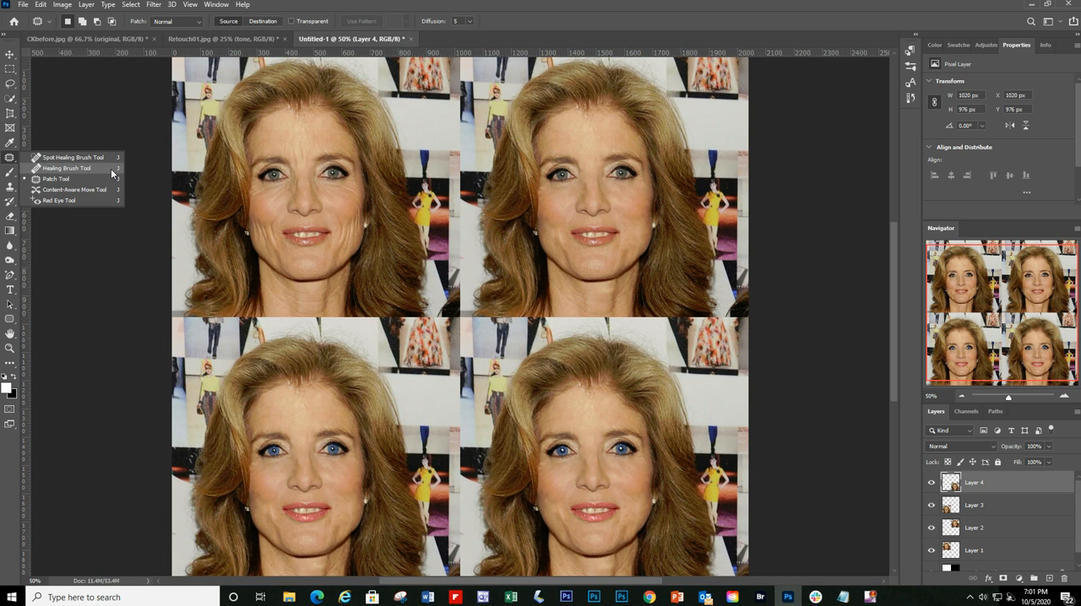
pyautogui.click(101, 279)
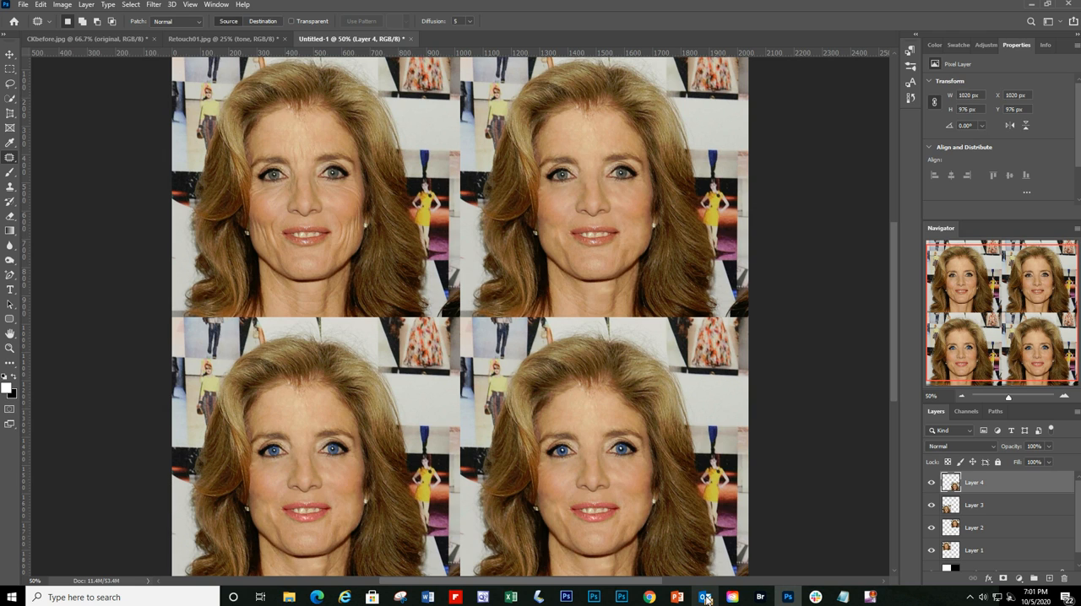
# Step: Switch to Canvas in Chrome and open the WEB-215-1174 Web Design Graphics course
pyautogui.moveTo(657, 602)
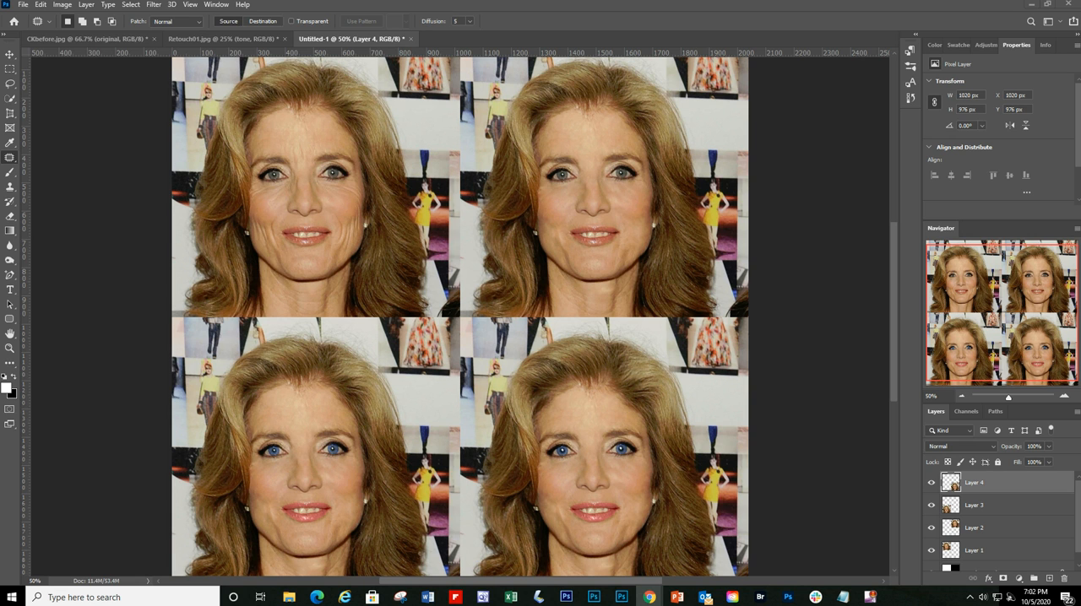
pyautogui.moveTo(0, 228); pyautogui.dragTo(428, 30)
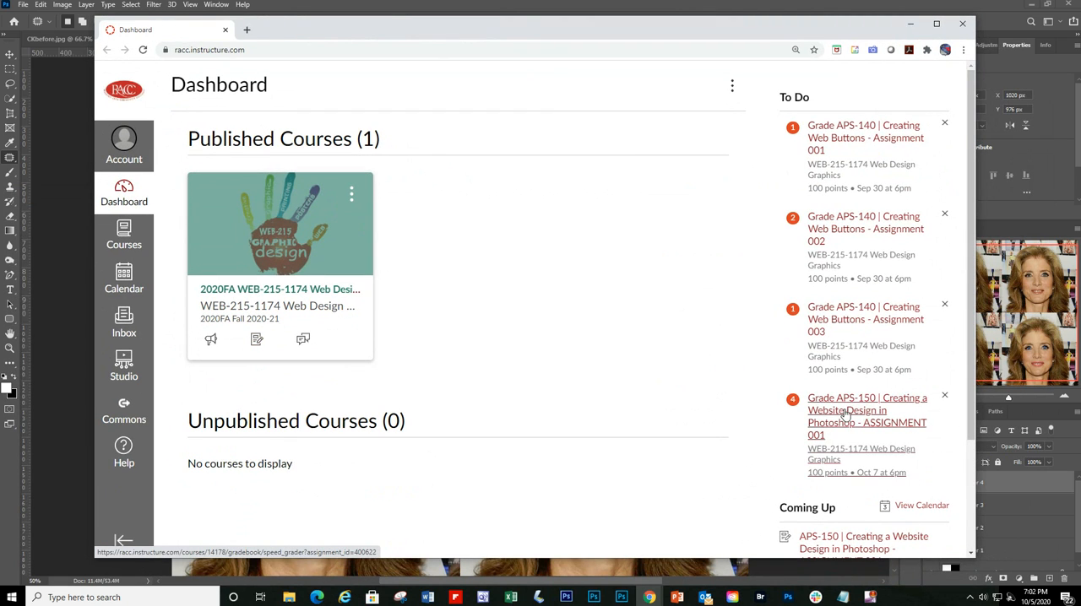
pyautogui.click(359, 264)
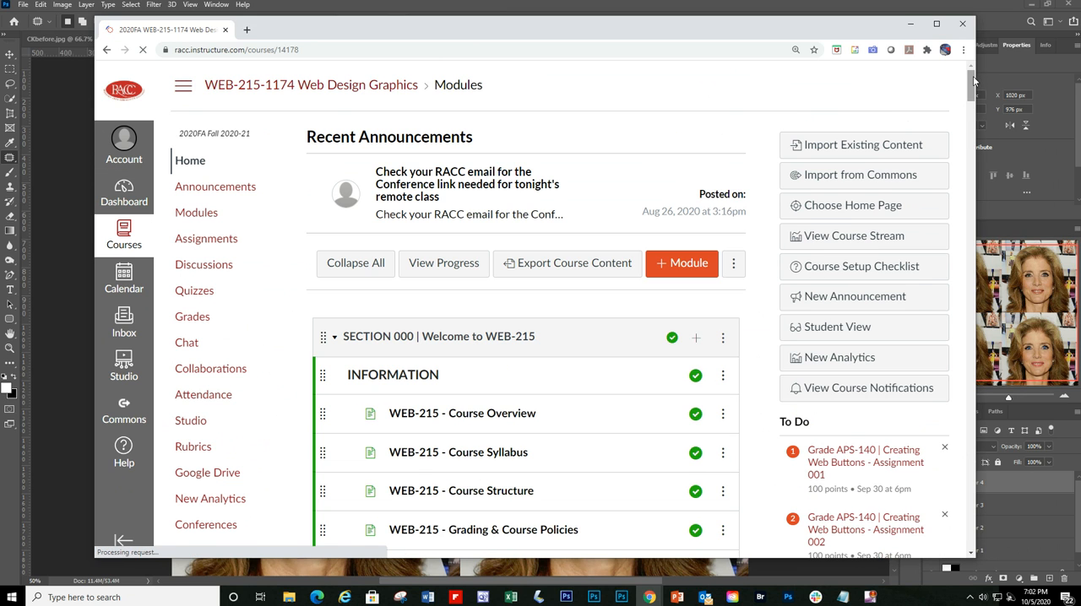
# Step: Publish APS-160 Photo Retouching Assignments 001 and 002 in the Section 007 module
pyautogui.moveTo(972, 82); pyautogui.dragTo(938, 408)
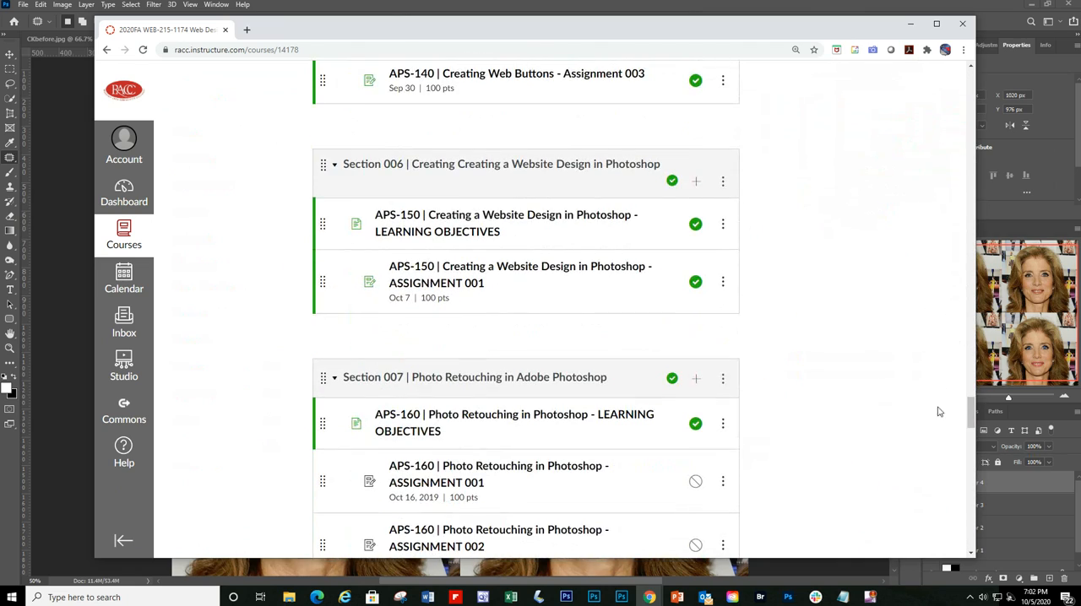
pyautogui.scroll(-2, 755, 377)
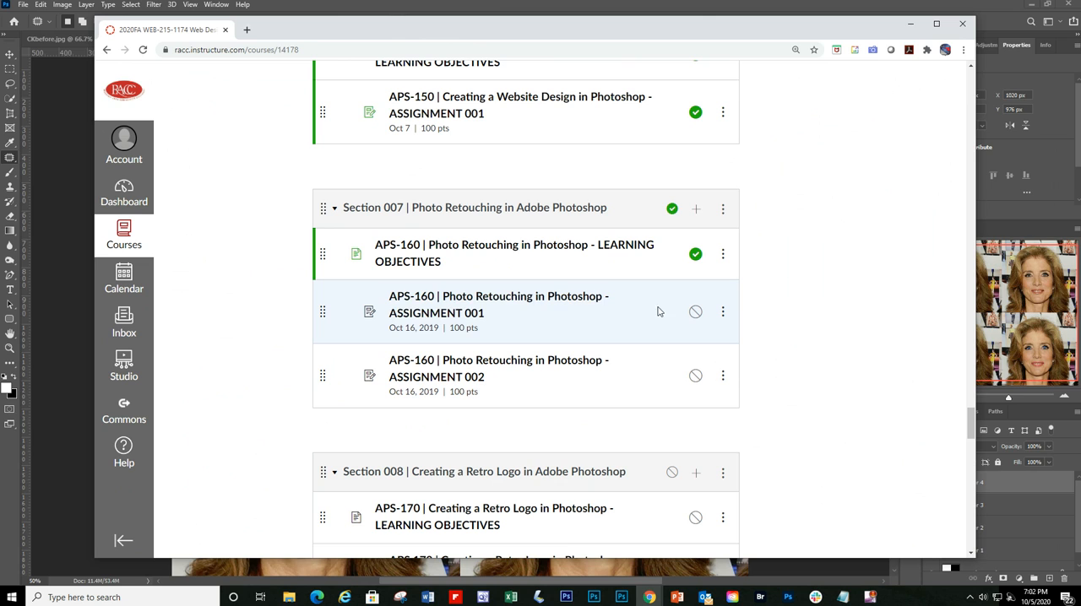
pyautogui.click(696, 313)
pyautogui.click(696, 380)
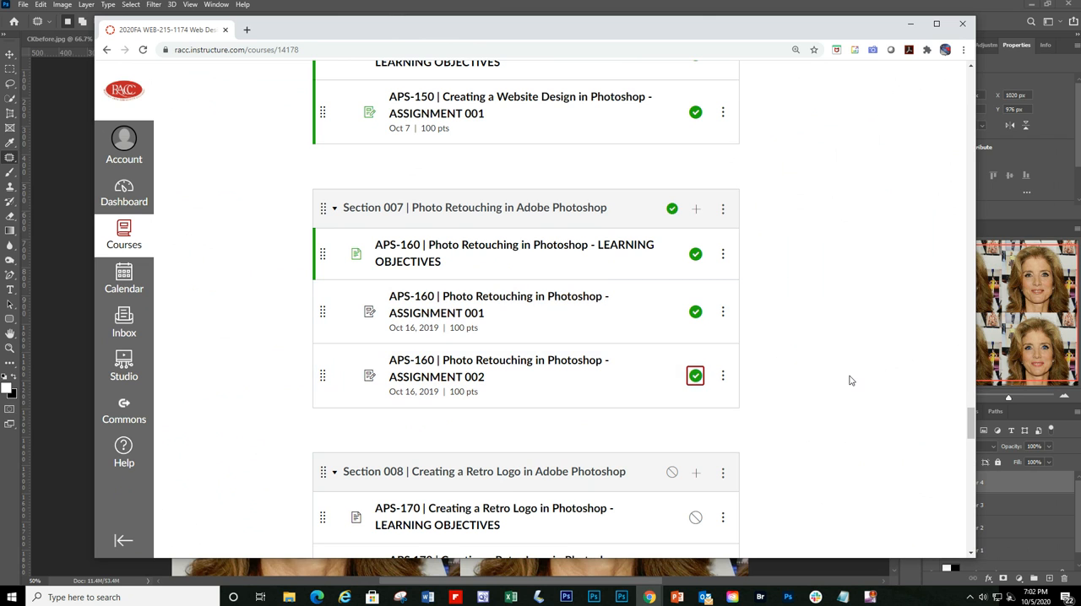
# Step: Publish the Section 008 Retro Logo module, and set its APS 170 Assignment 001 back to unpublished
pyautogui.scroll(-1, 801, 384)
pyautogui.click(672, 360)
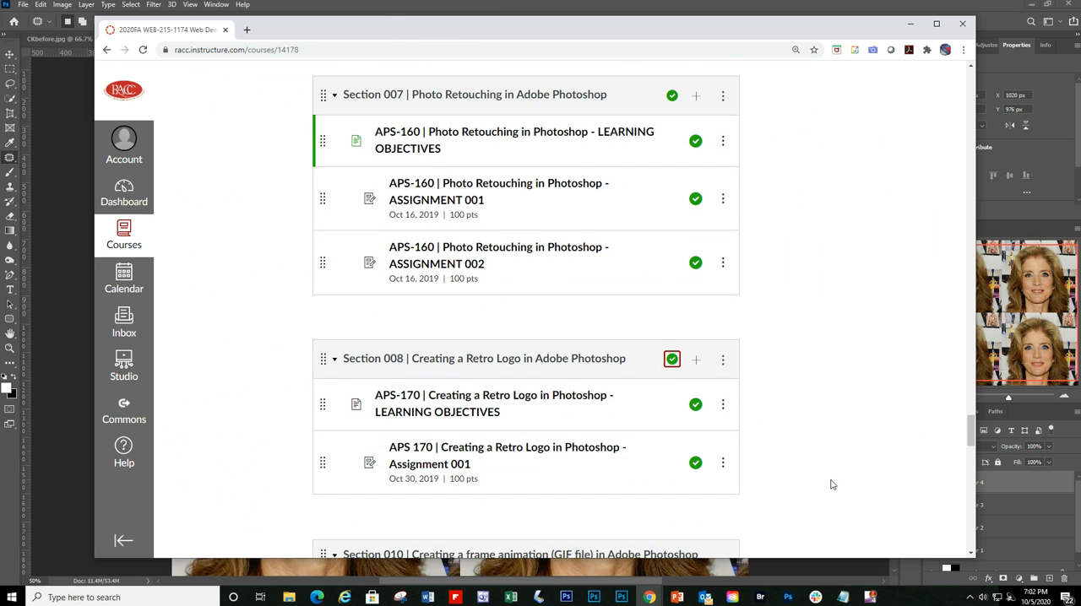
pyautogui.click(694, 465)
# Step: Open the APS-170 Creating a Retro Logo Learning Objectives page, and reposition and slightly enlarge the browser window
pyautogui.scroll(1, 790, 440)
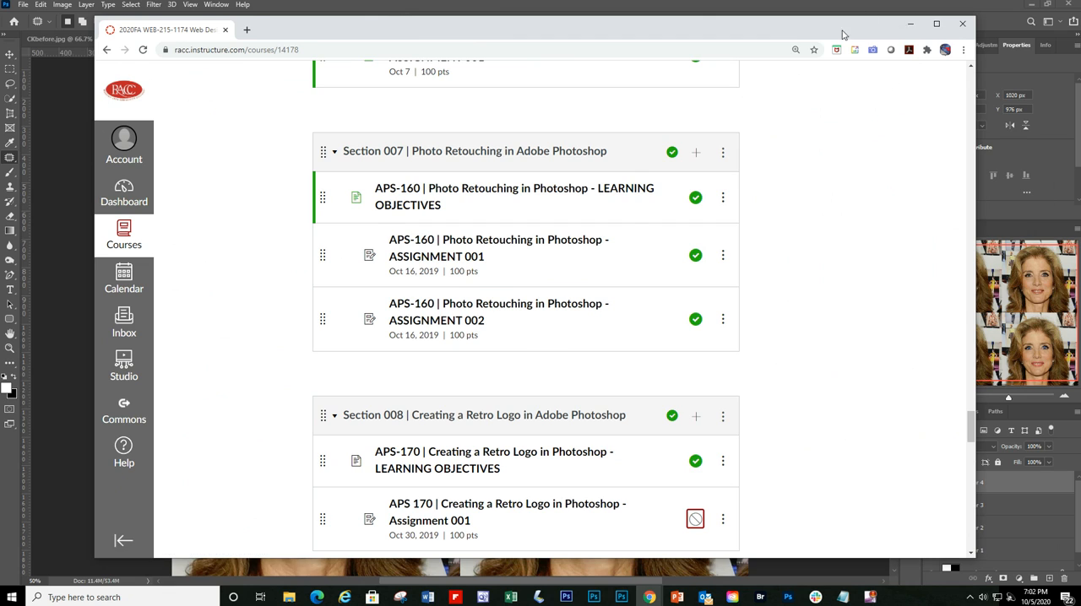
pyautogui.moveTo(843, 32); pyautogui.dragTo(839, 68)
pyautogui.click(584, 490)
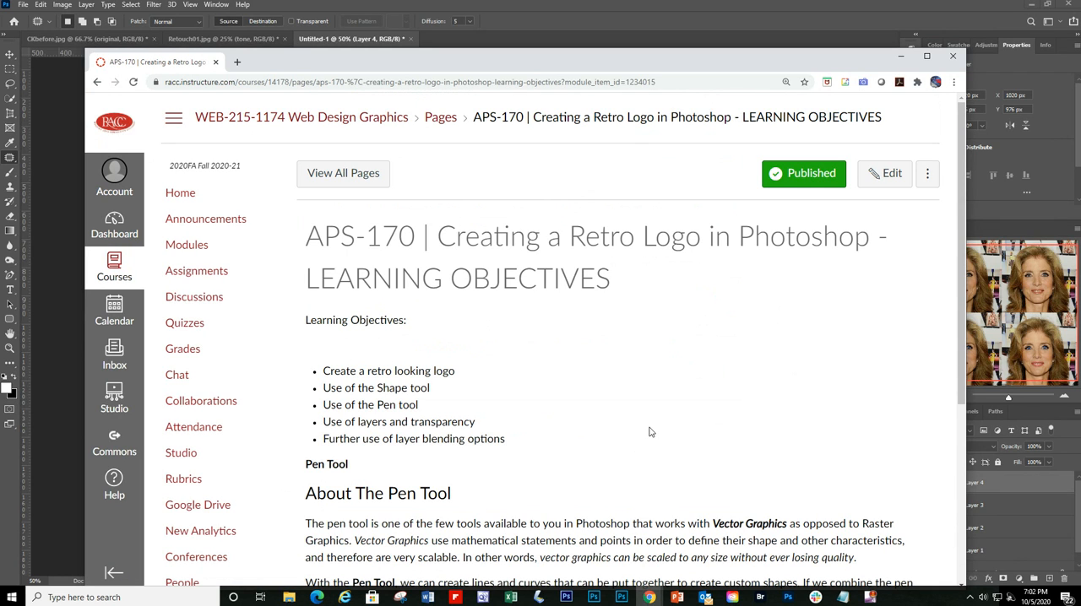
pyautogui.moveTo(642, 68); pyautogui.dragTo(638, 29)
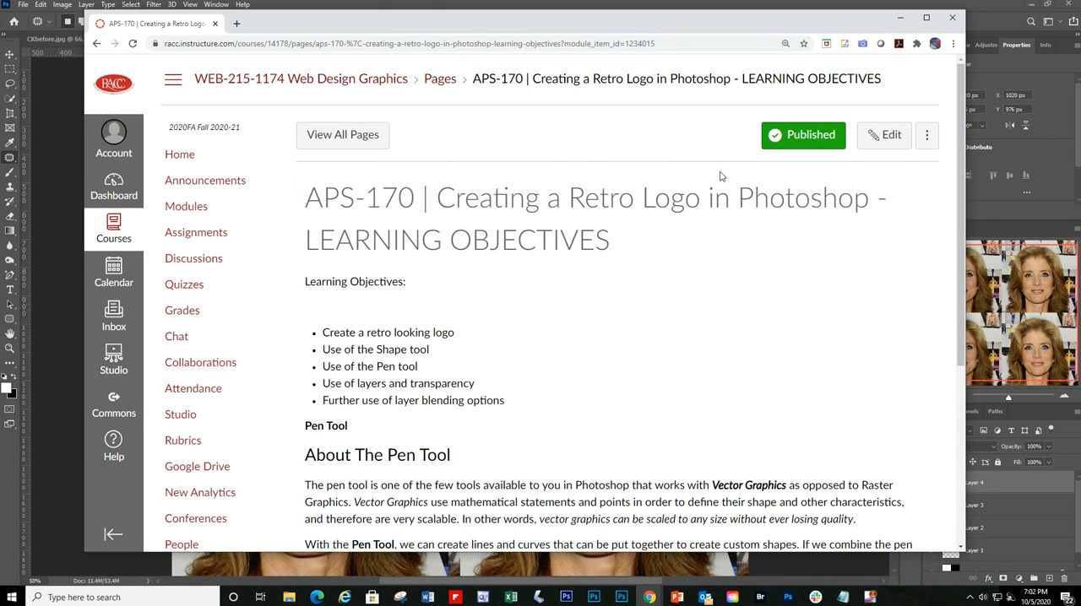
pyautogui.moveTo(809, 553); pyautogui.dragTo(811, 572)
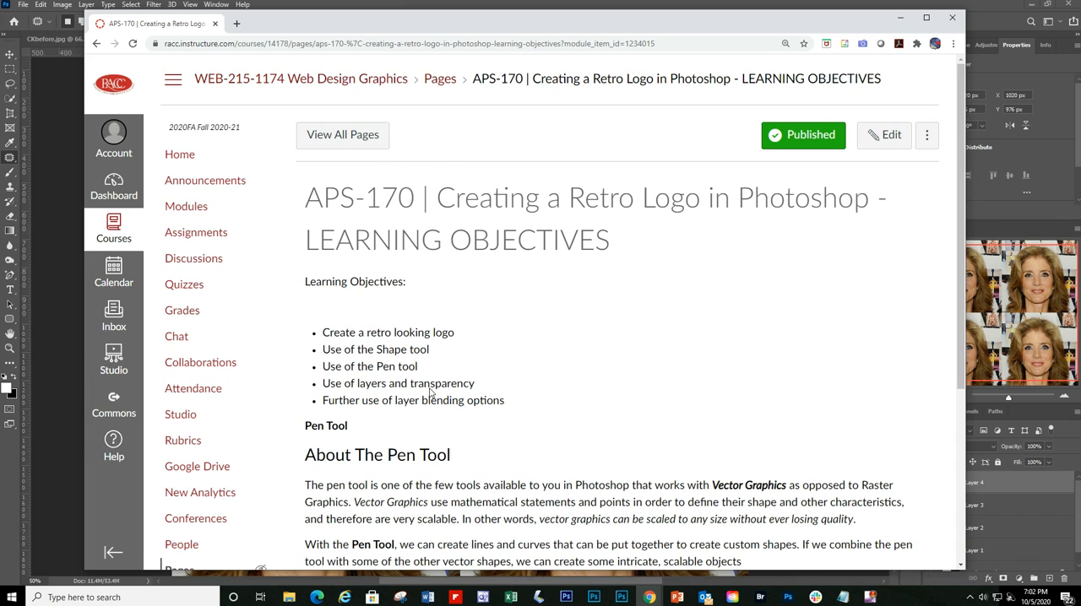
# Step: Return to the course modules, open the APS-160 Learning Objectives page, and review its objectives, tool descriptions and tutorial resources
pyautogui.click(95, 47)
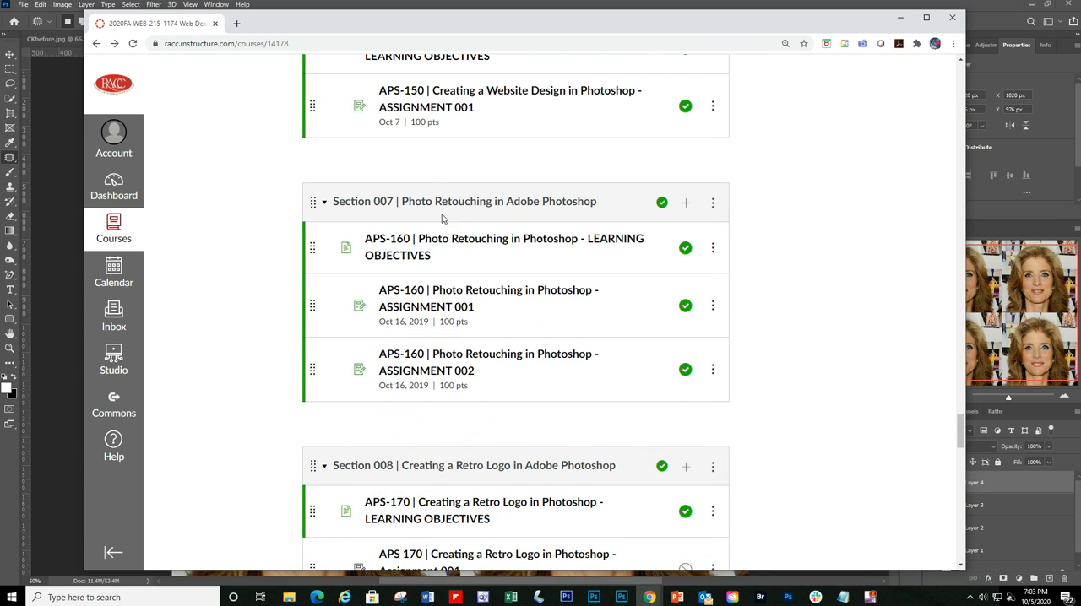
pyautogui.click(457, 240)
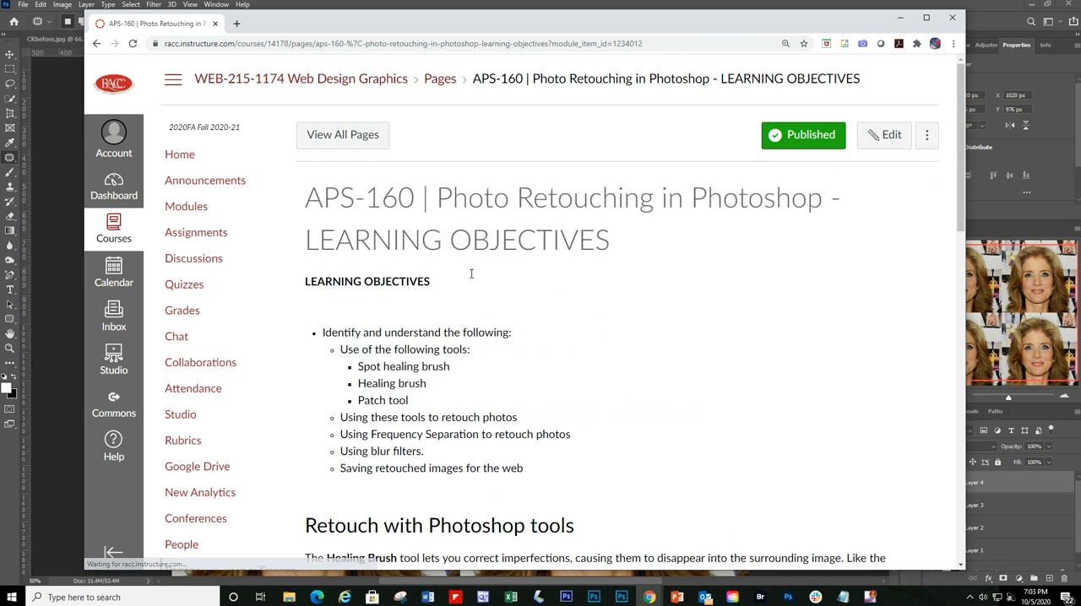
pyautogui.scroll(-1, 557, 355)
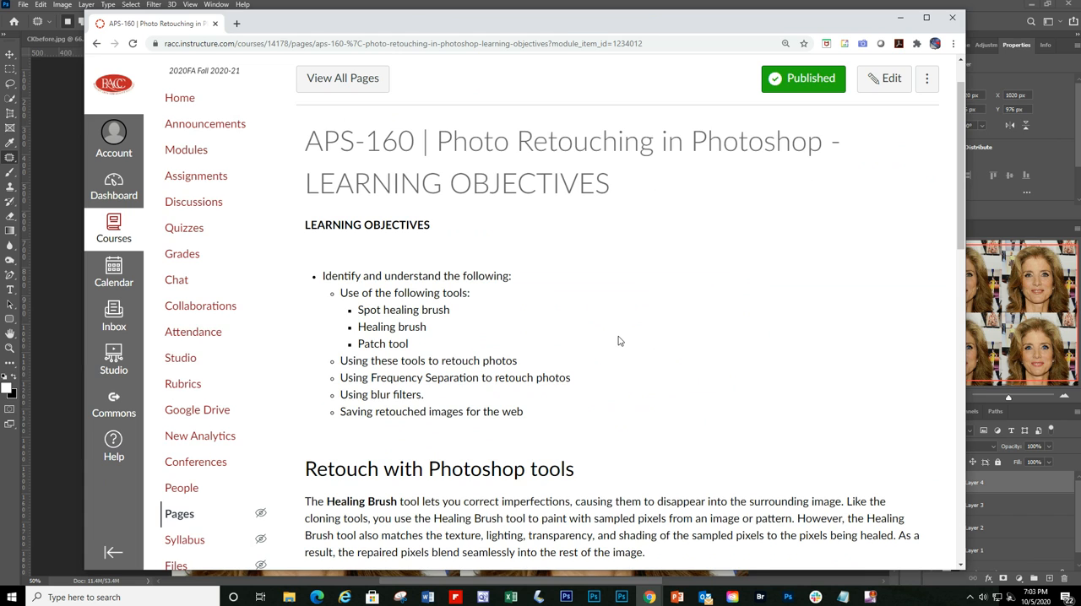
pyautogui.scroll(-2, 619, 341)
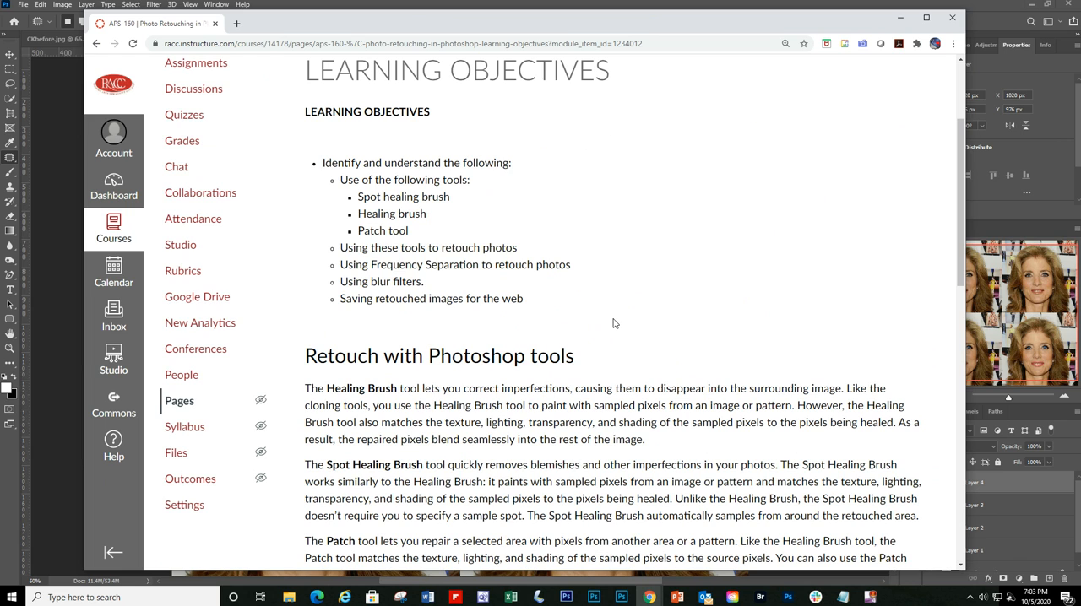
pyautogui.scroll(-3, 614, 324)
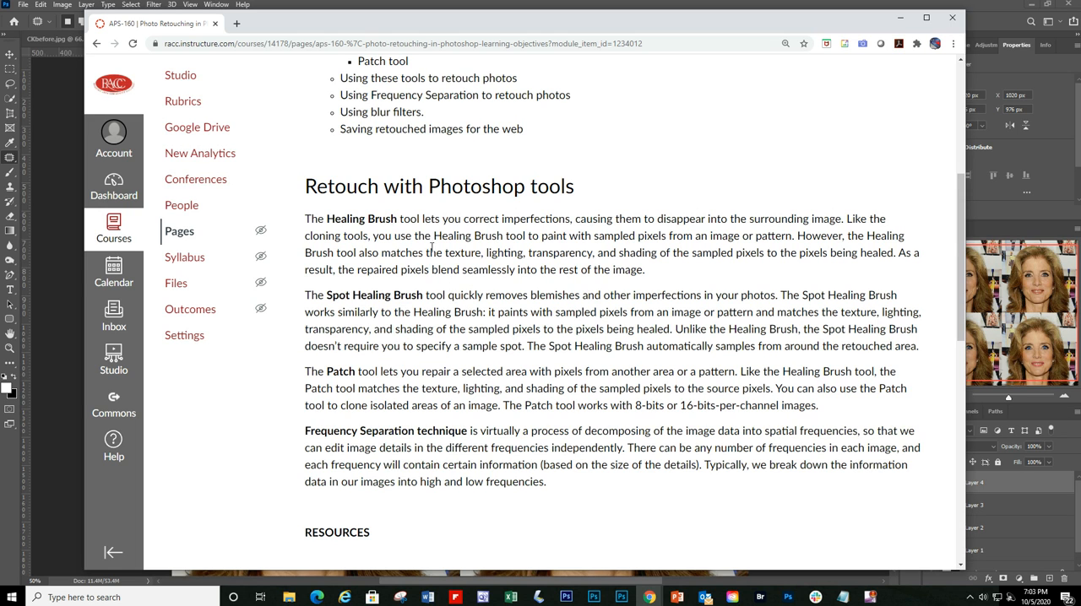
pyautogui.scroll(-4, 595, 410)
pyautogui.scroll(-3, 596, 411)
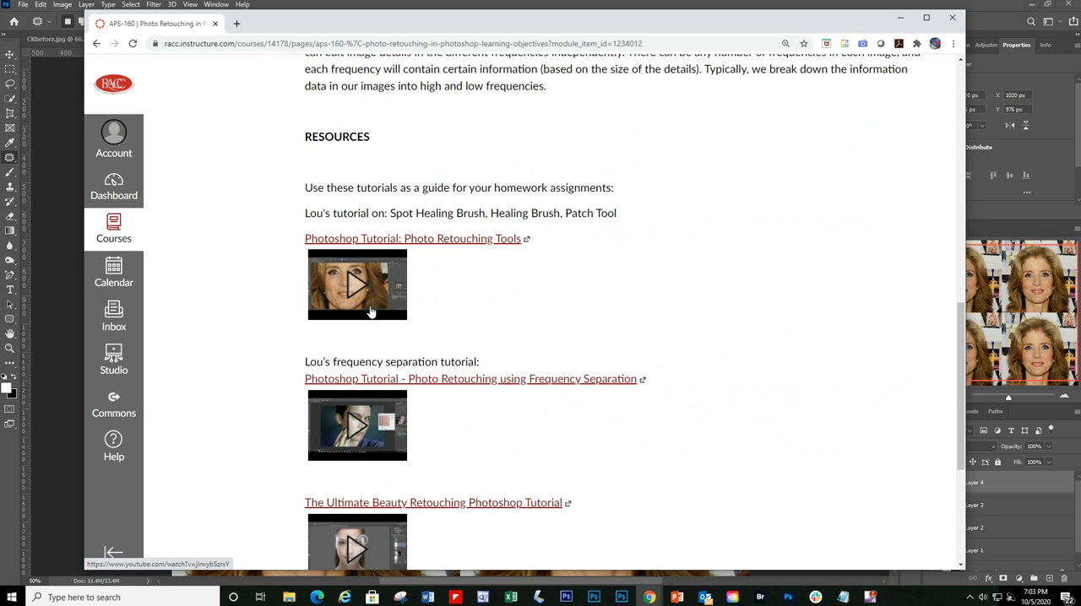
pyautogui.scroll(-2, 372, 354)
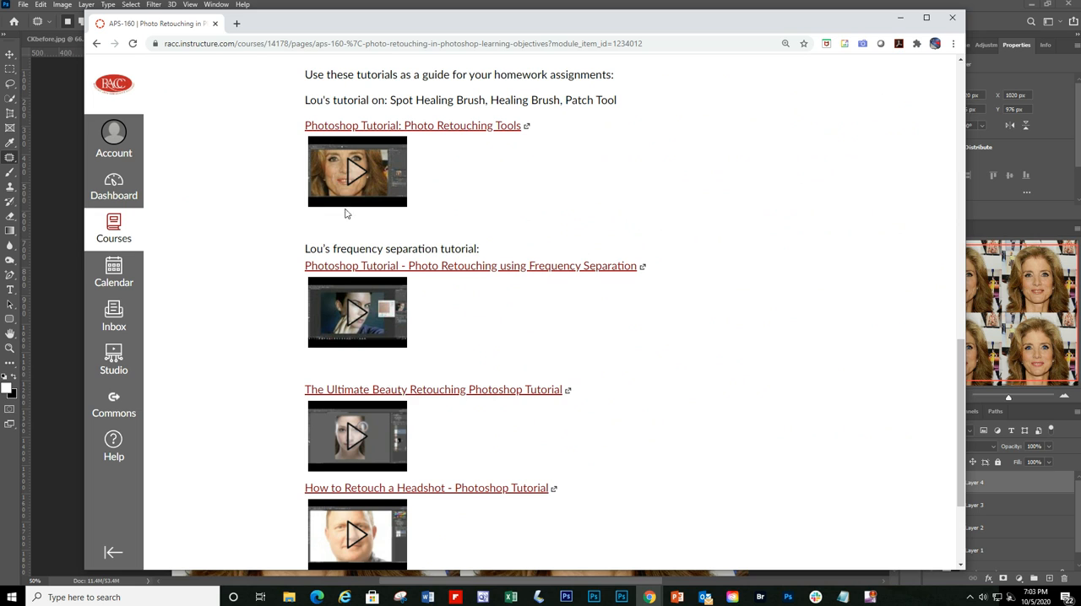
pyautogui.scroll(-2, 606, 363)
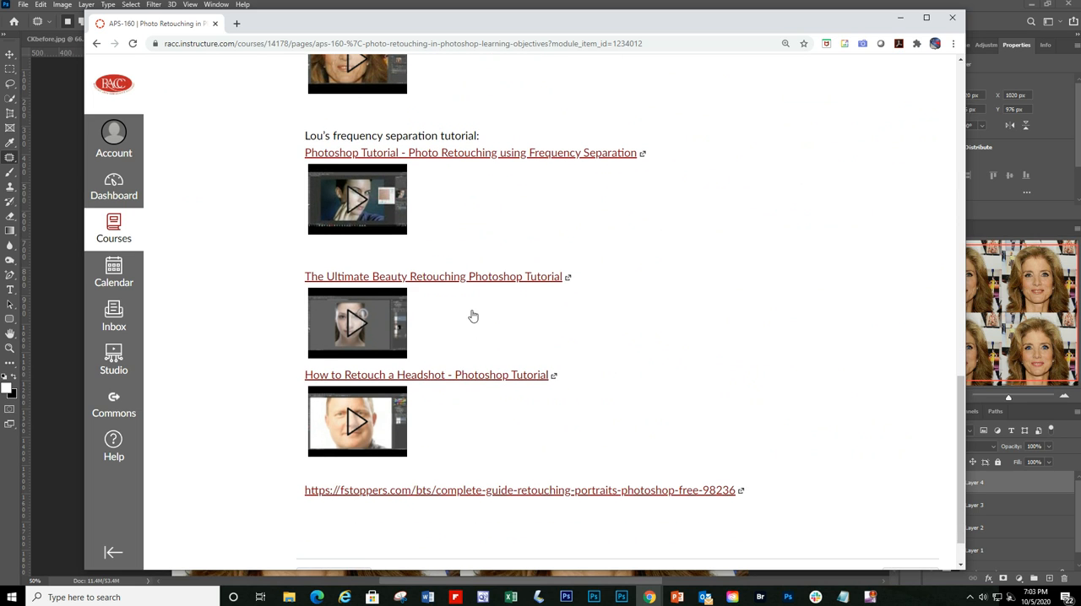
pyautogui.scroll(-1, 722, 351)
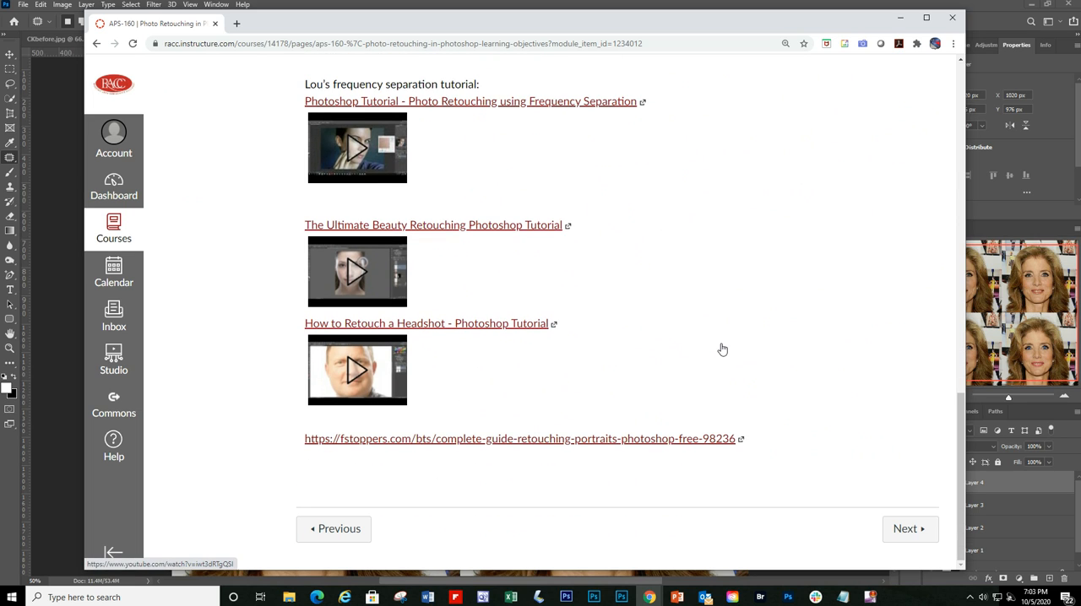
pyautogui.scroll(1, 721, 348)
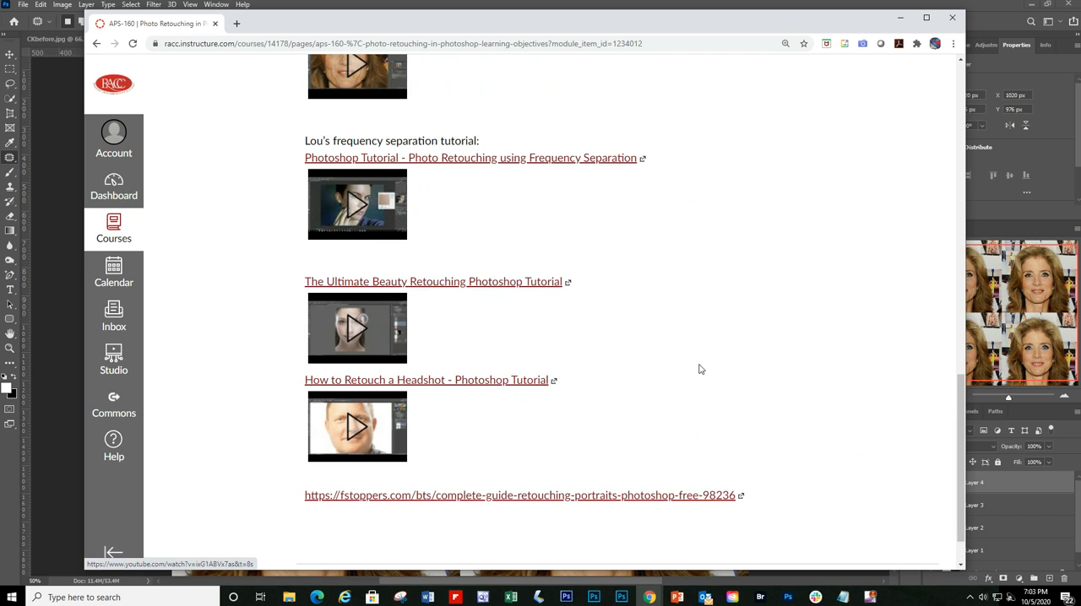
pyautogui.scroll(3, 700, 366)
pyautogui.scroll(-4, 700, 370)
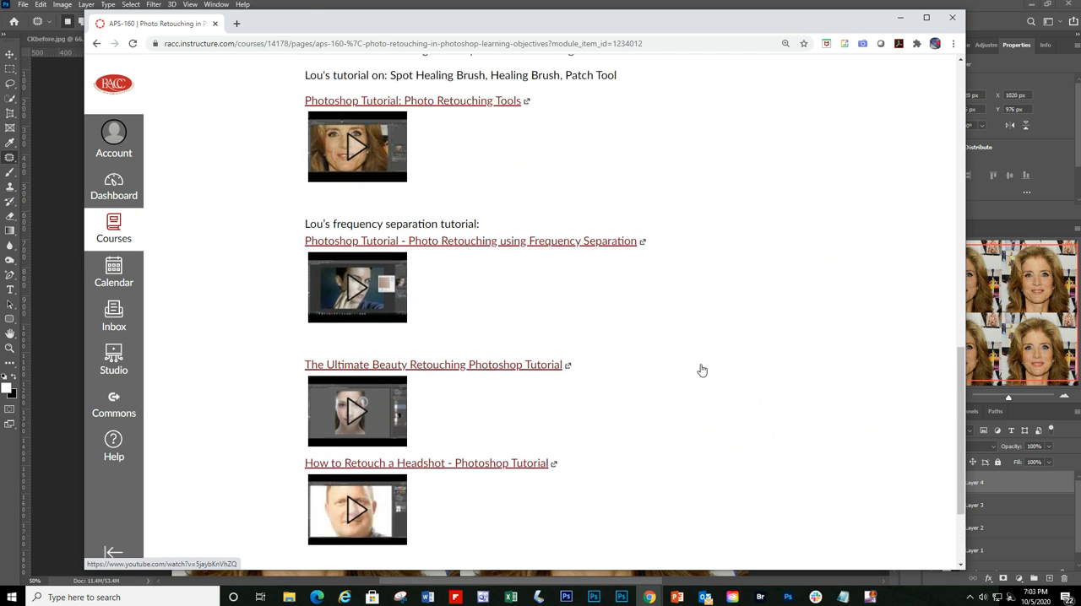
# Step: Open the APS-160 Photo Retouching Assignment 001 and review its instructions, provided photo, due date and grading rubric
pyautogui.click(903, 532)
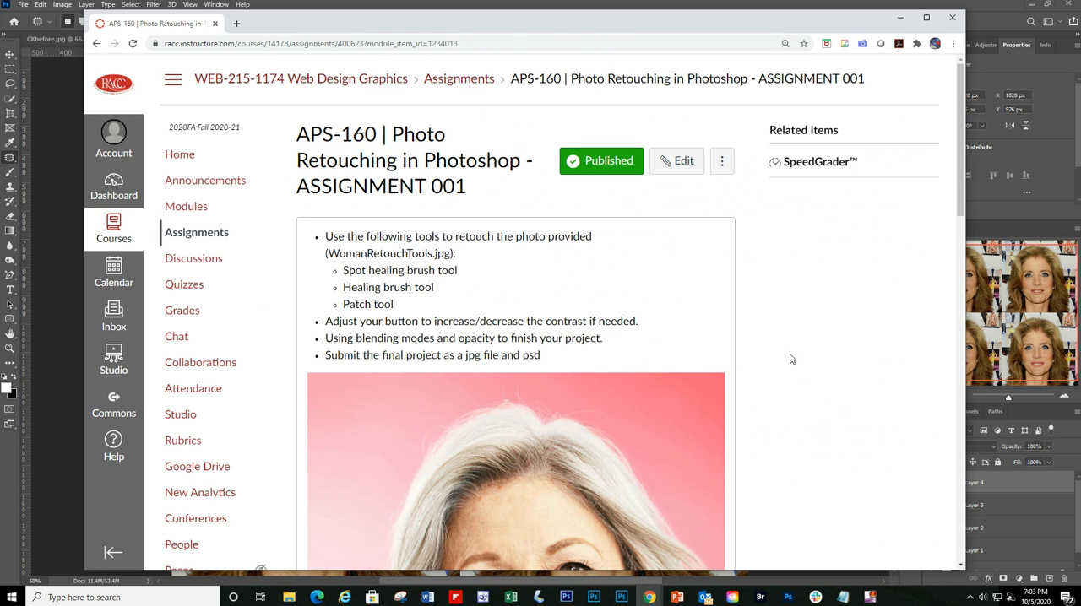
pyautogui.scroll(-3, 791, 359)
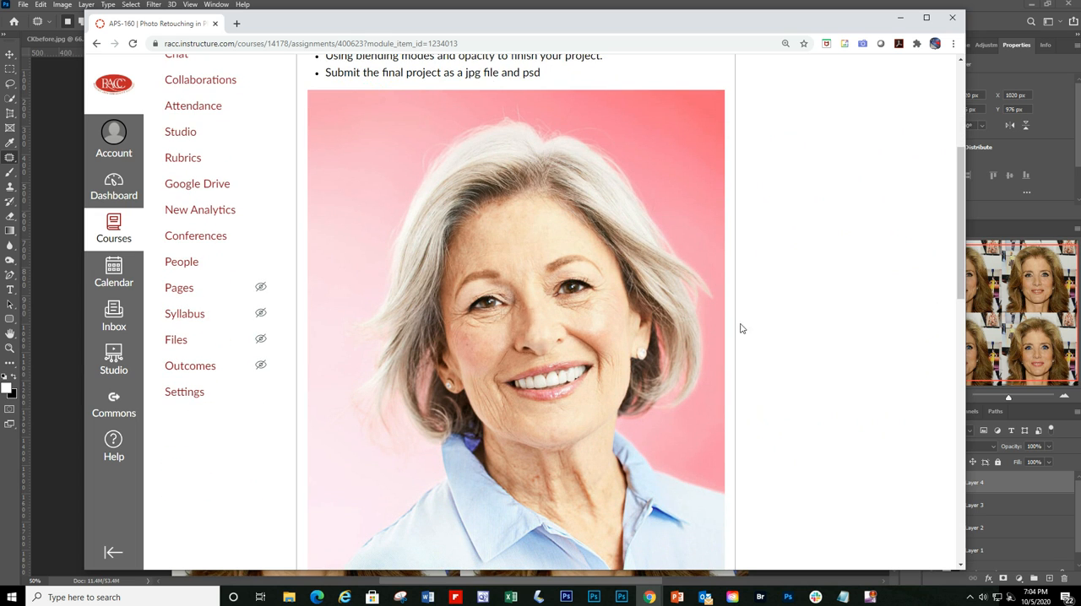
pyautogui.moveTo(961, 270); pyautogui.dragTo(962, 283)
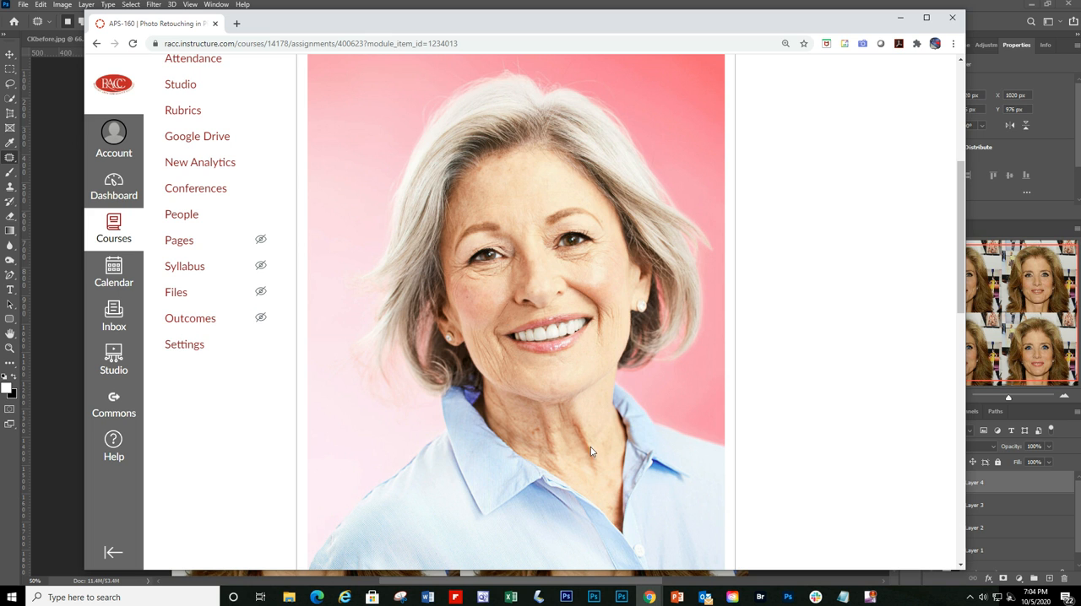
pyautogui.scroll(-5, 598, 446)
pyautogui.scroll(-5, 598, 446)
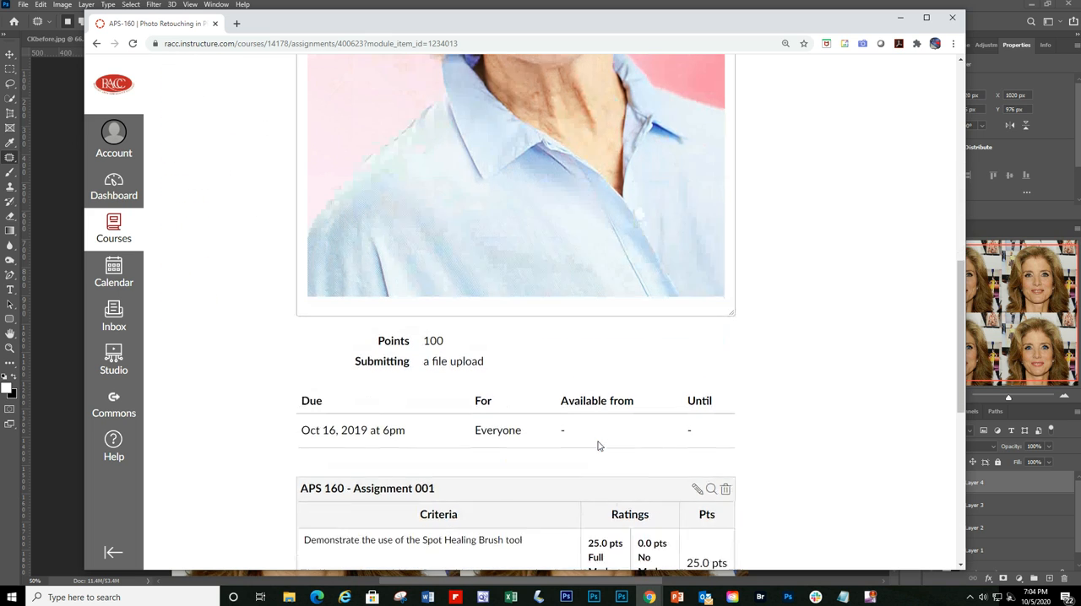
pyautogui.scroll(-2, 598, 446)
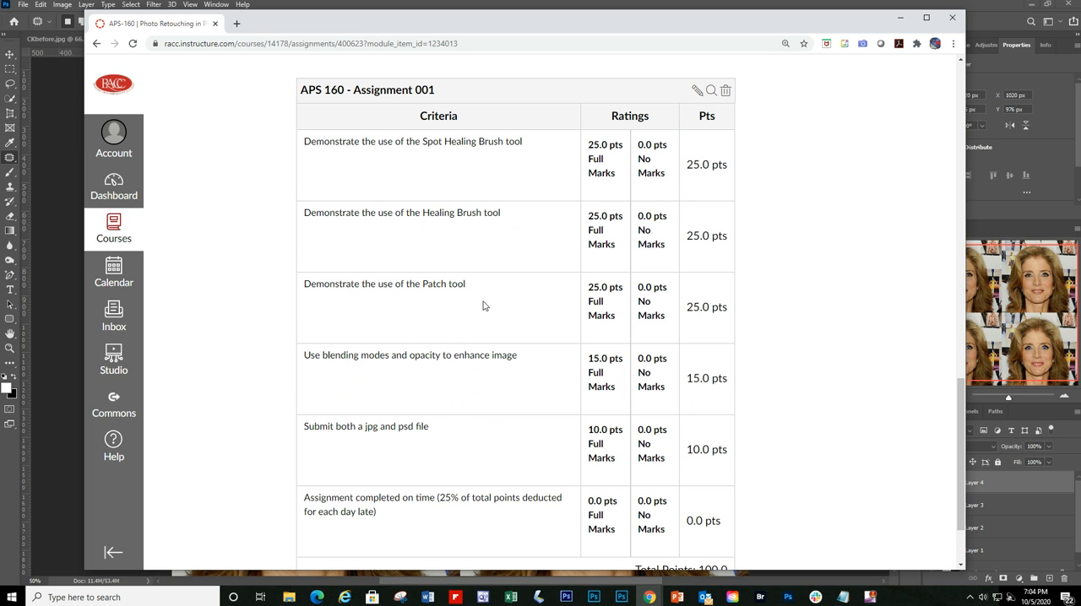
pyautogui.scroll(-1, 484, 306)
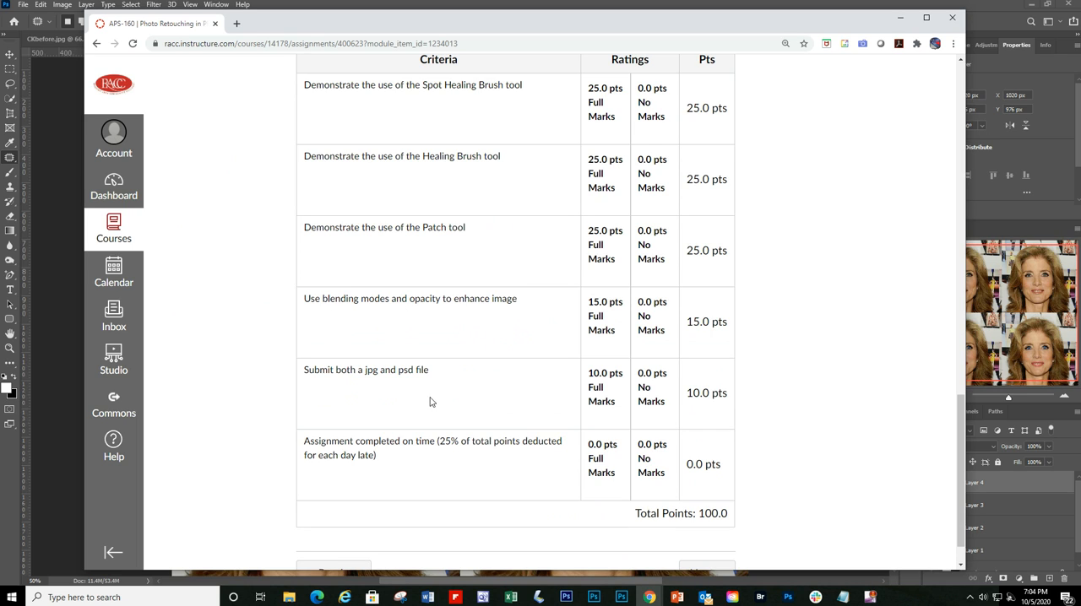
pyautogui.scroll(3, 463, 395)
pyautogui.scroll(-4, 463, 396)
pyautogui.scroll(-1, 439, 374)
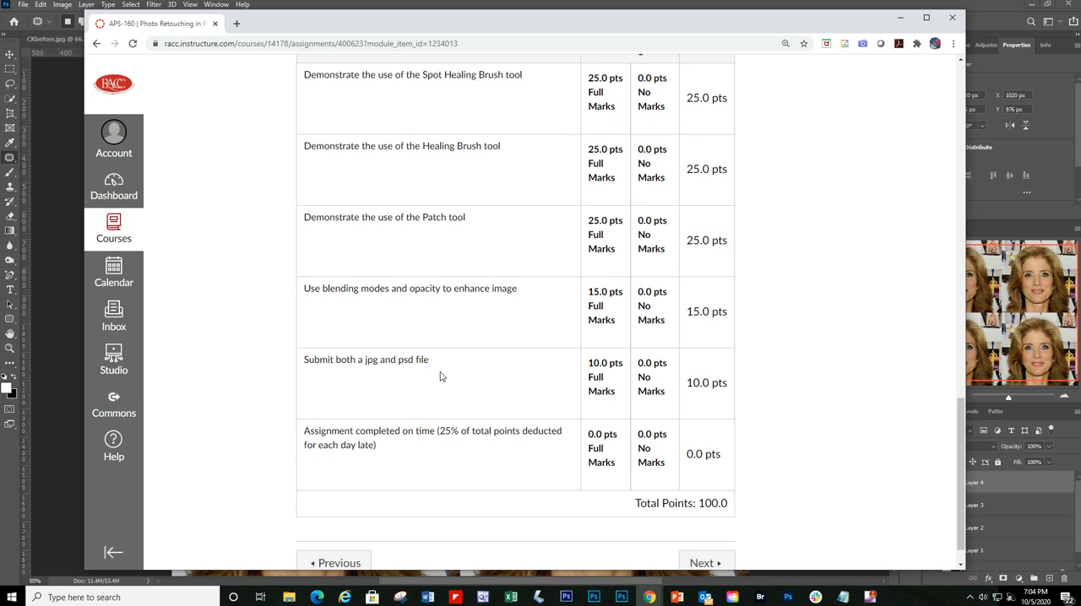
# Step: Move on to APS-160 Photo Retouching Assignment 002 and review its frequency separation instructions, provided photo and grading rubric
pyautogui.click(715, 530)
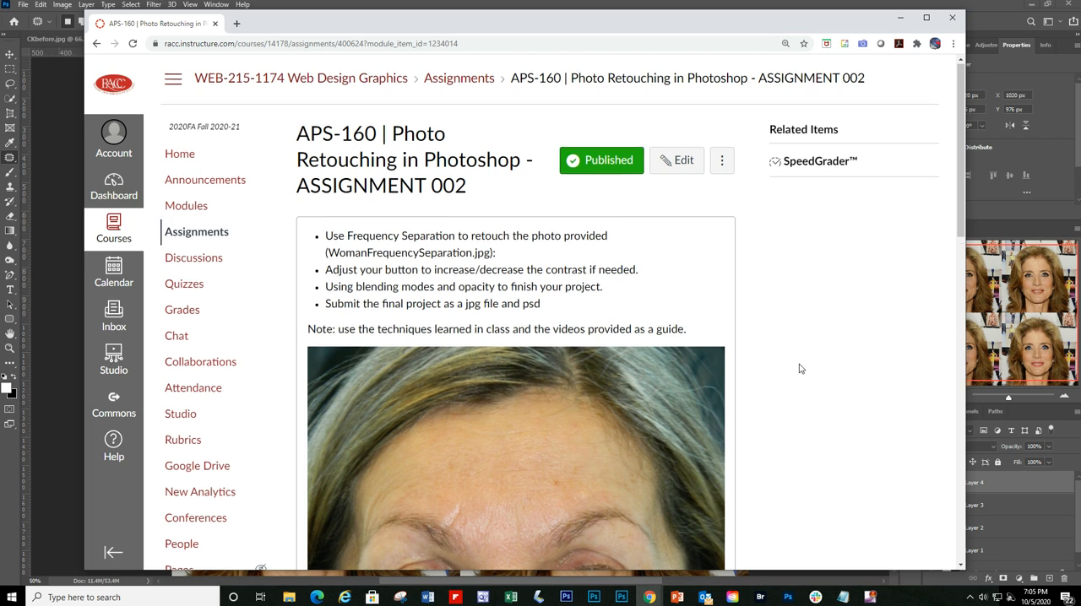
pyautogui.scroll(-3, 801, 368)
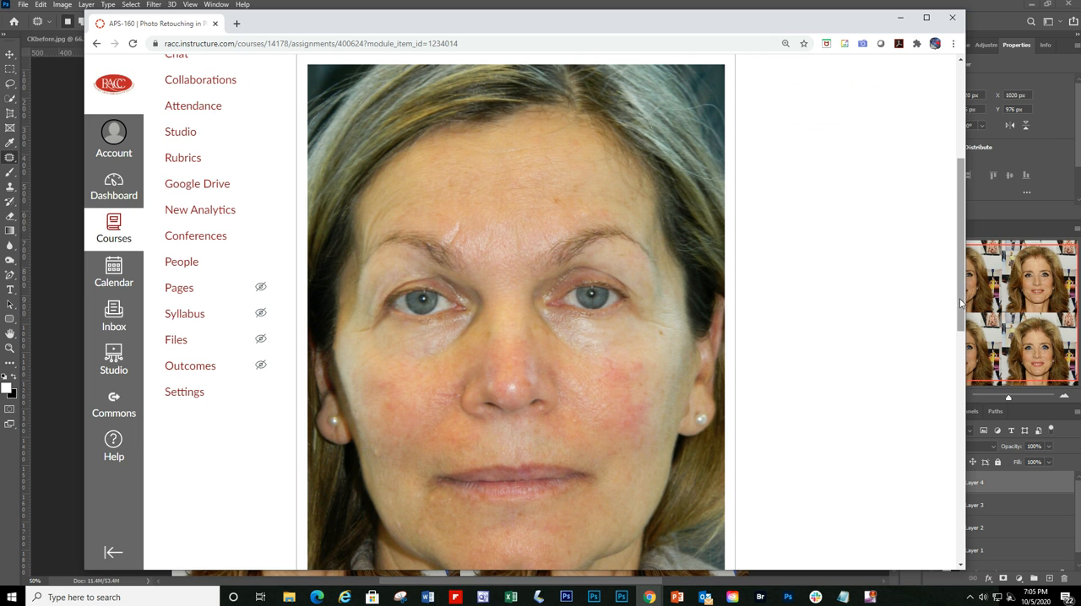
pyautogui.moveTo(961, 304); pyautogui.dragTo(958, 318)
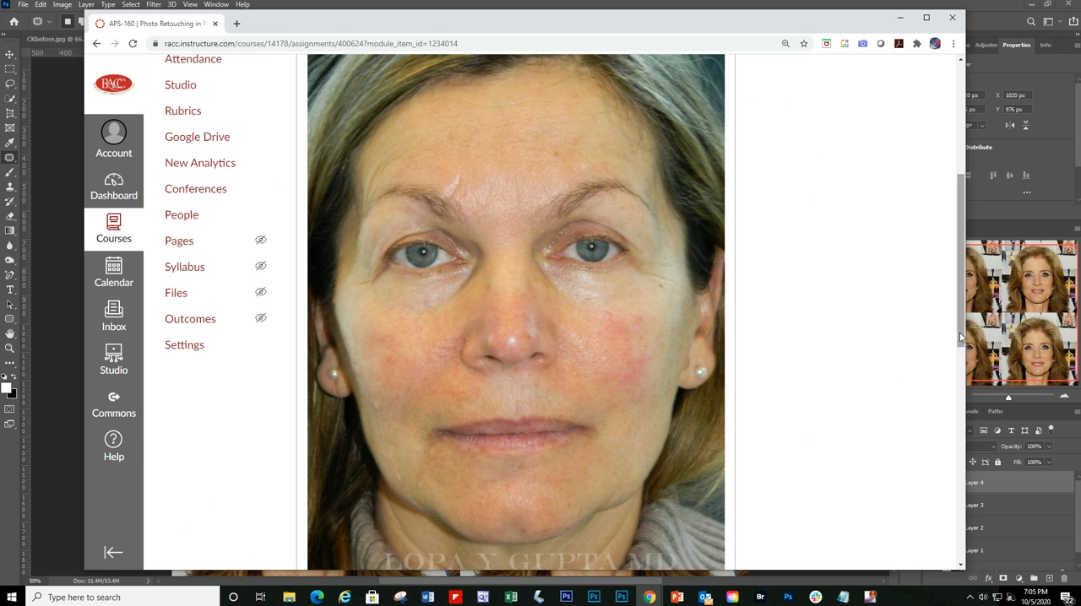
pyautogui.moveTo(960, 334); pyautogui.dragTo(961, 337)
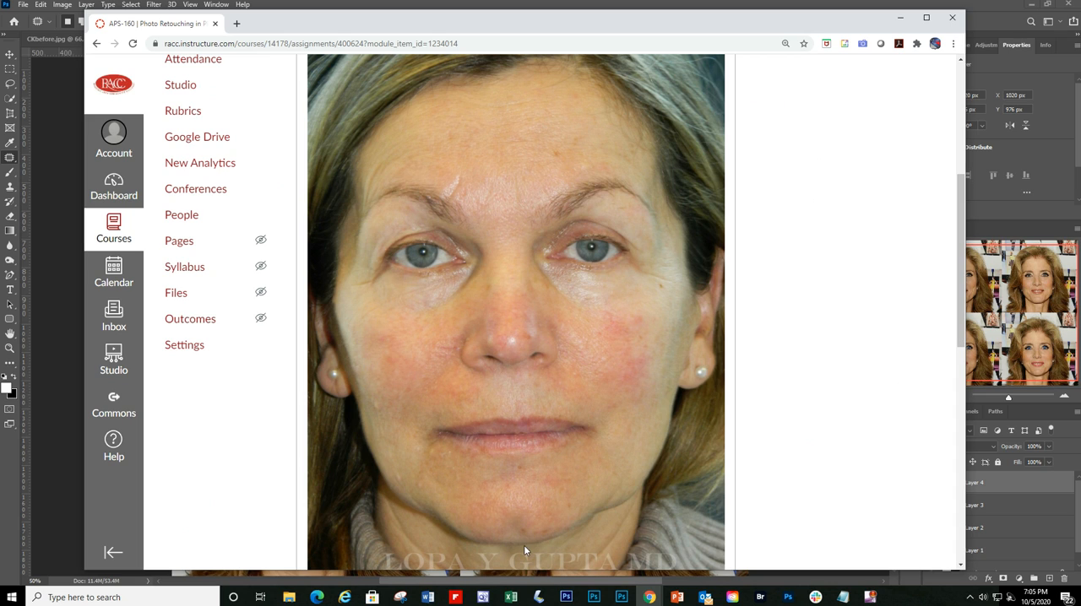
pyautogui.moveTo(962, 282); pyautogui.dragTo(963, 179)
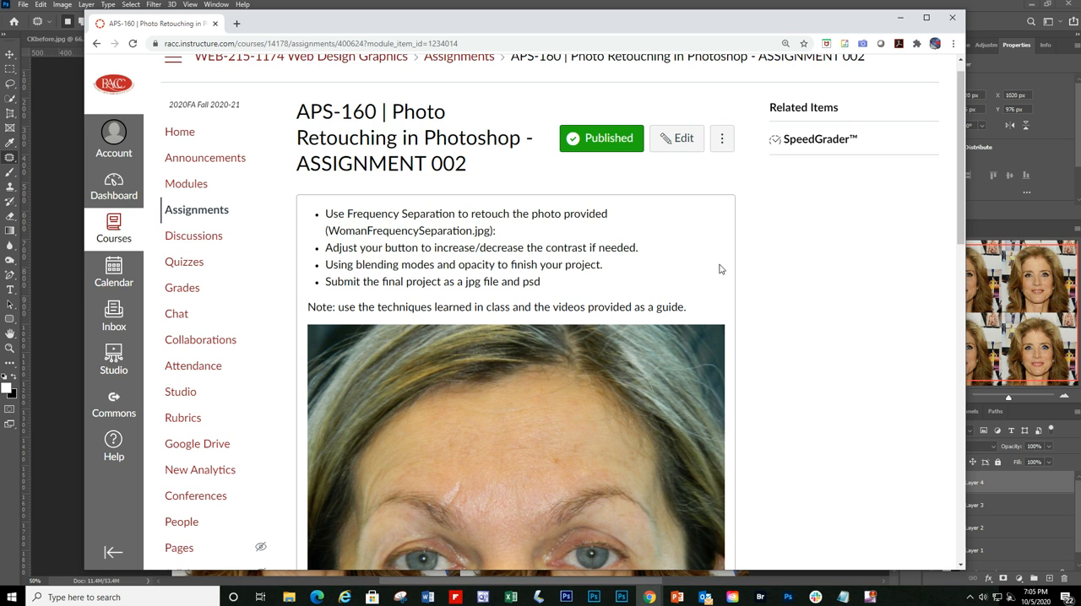
pyautogui.scroll(-2, 720, 269)
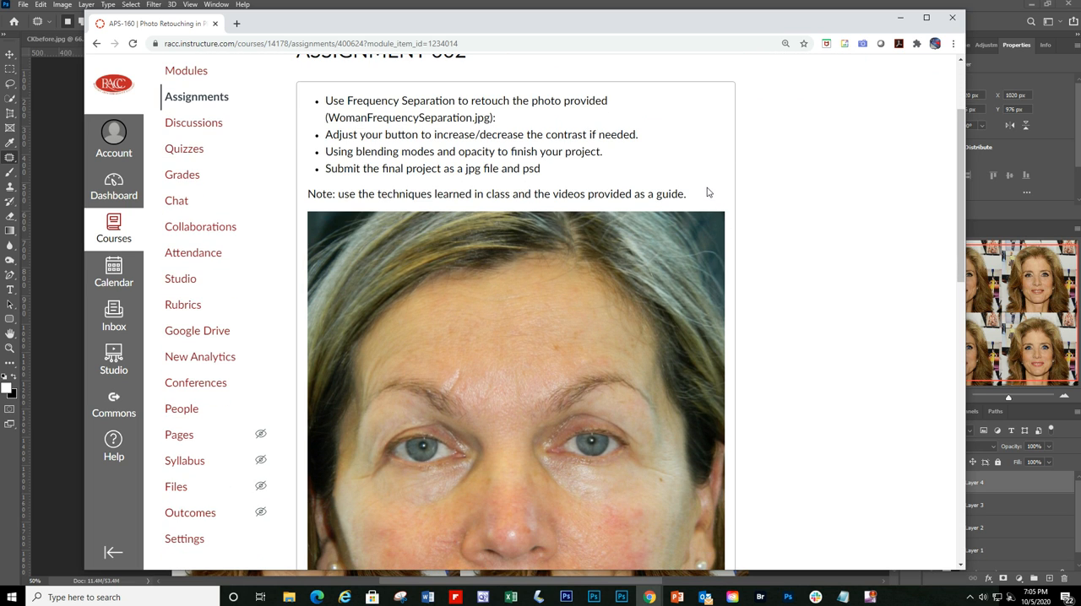
pyautogui.scroll(-5, 708, 193)
pyautogui.scroll(-3, 703, 180)
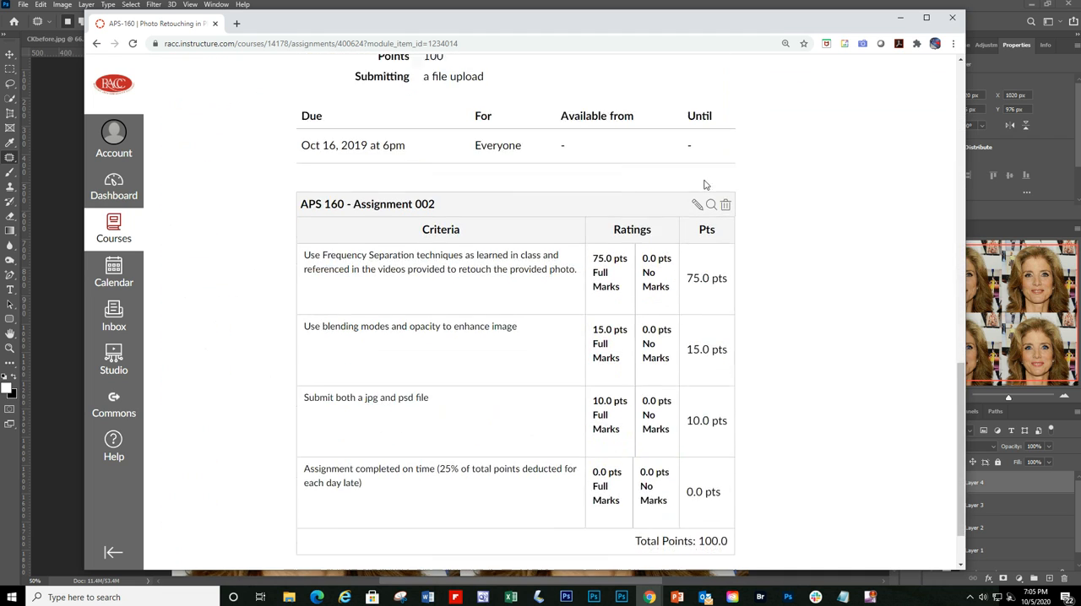
pyautogui.scroll(-1, 704, 179)
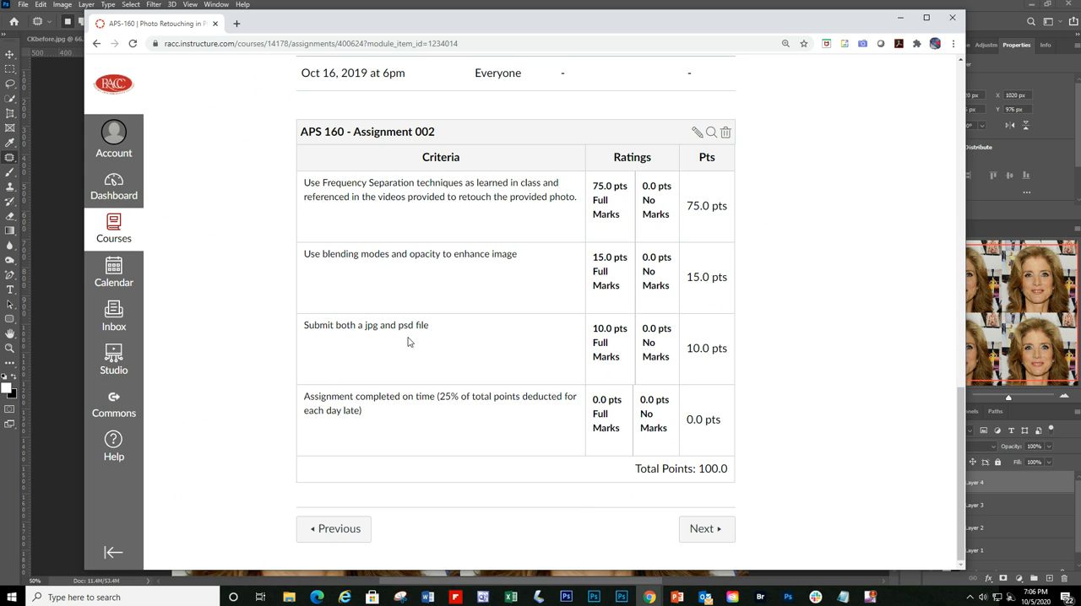
pyautogui.scroll(2, 407, 341)
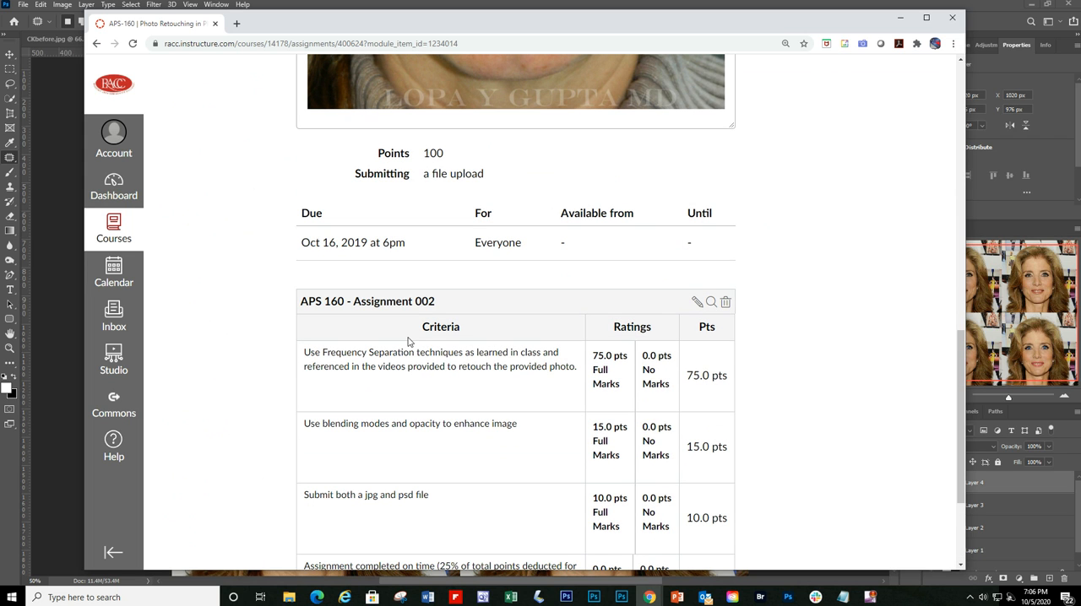
pyautogui.scroll(5, 408, 341)
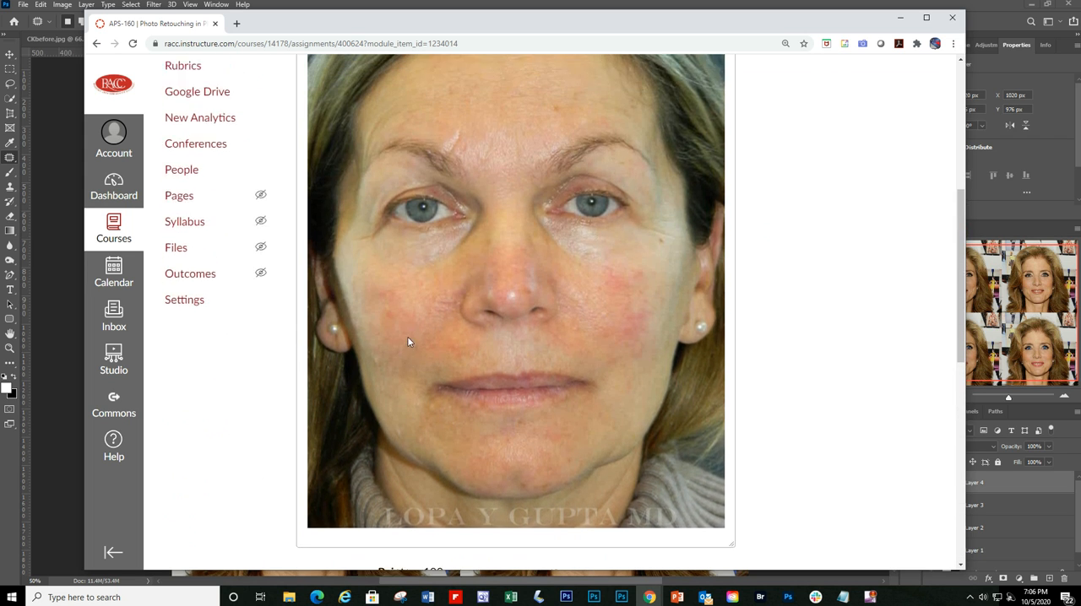
pyautogui.scroll(3, 407, 337)
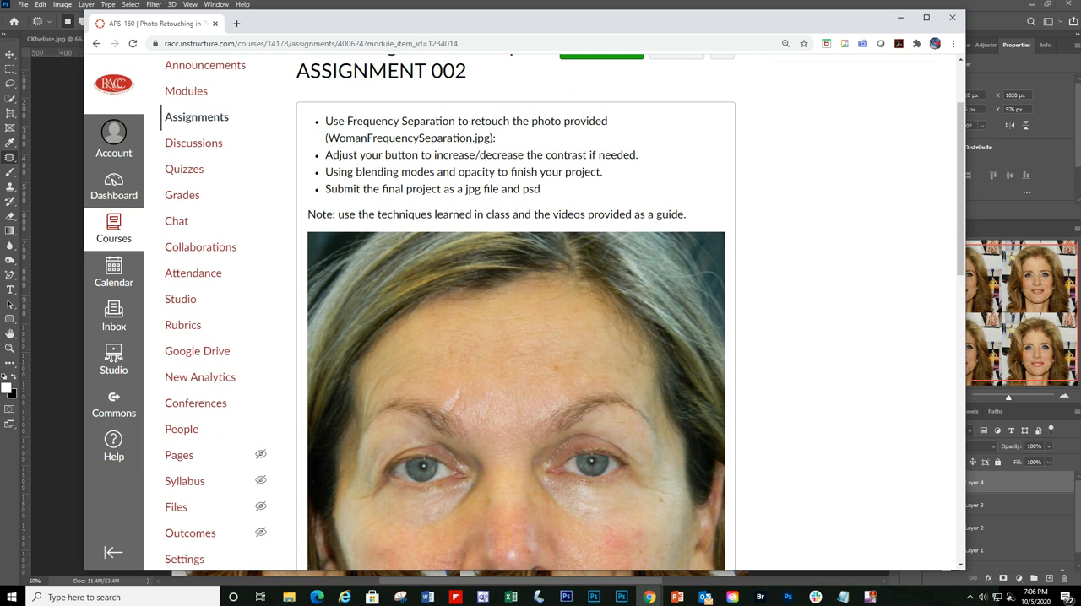
# Step: Switch to Photoshop, bring up CKbefore.jpg, and compare the portrait with the "original" layer hidden and shown again
pyautogui.click(1051, 216)
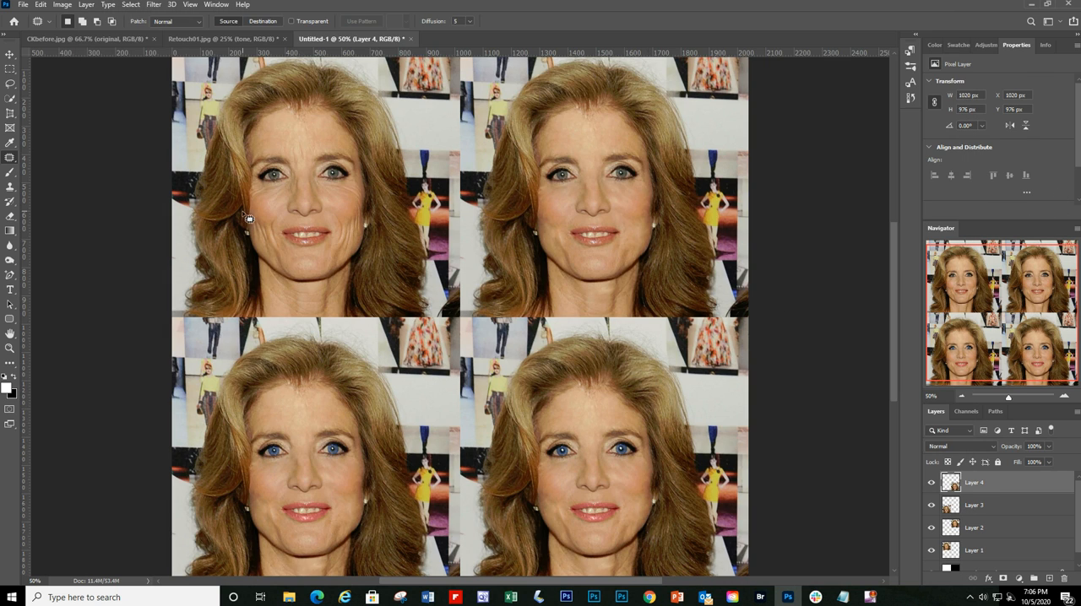
pyautogui.click(205, 40)
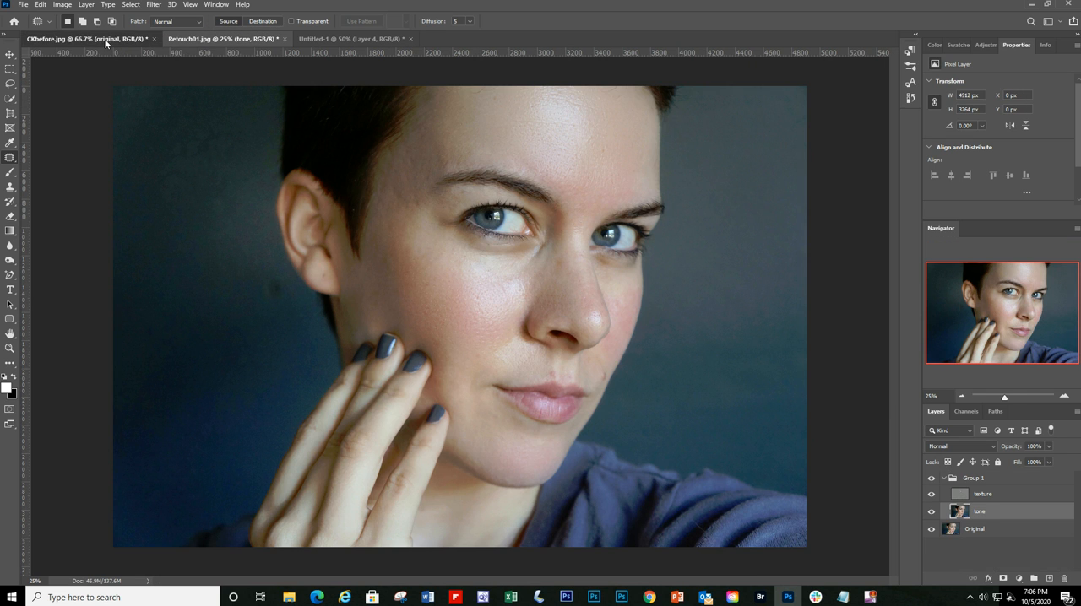
pyautogui.click(93, 39)
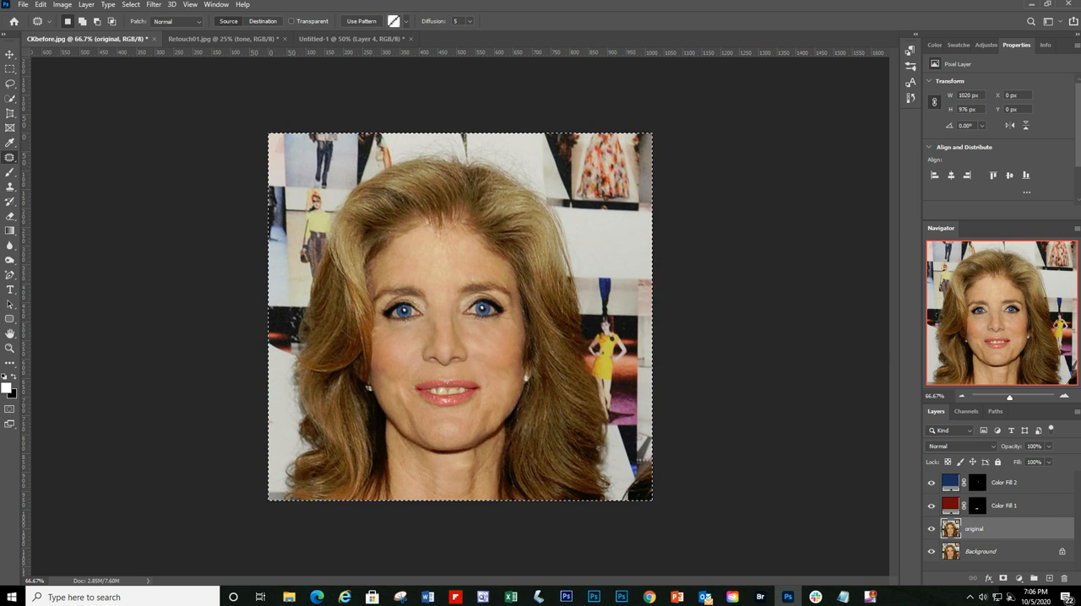
pyautogui.click(1064, 396)
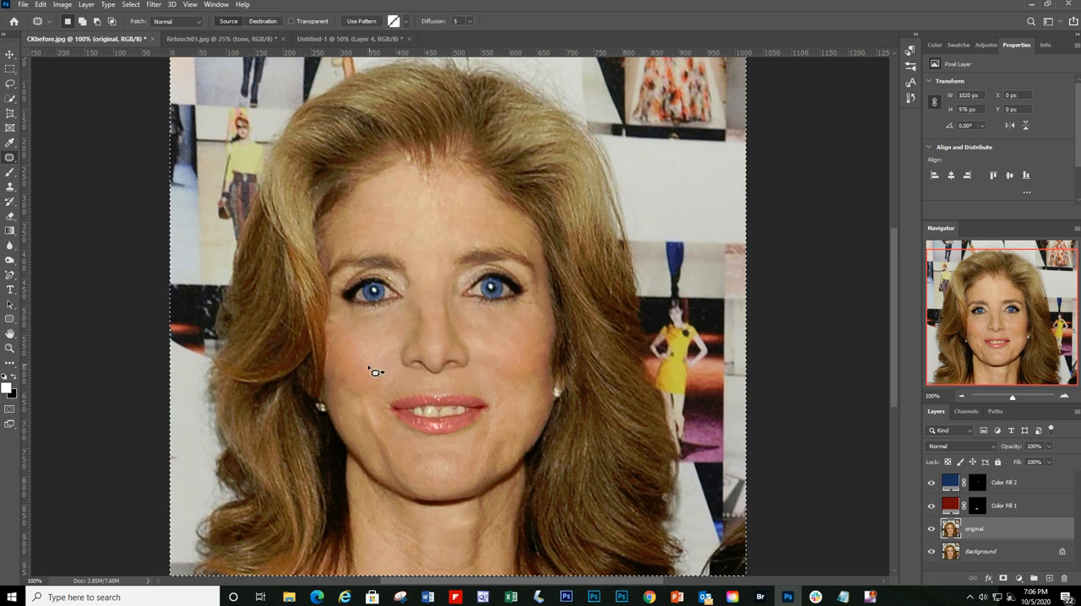
pyautogui.hotkey('ctrl', 'd')
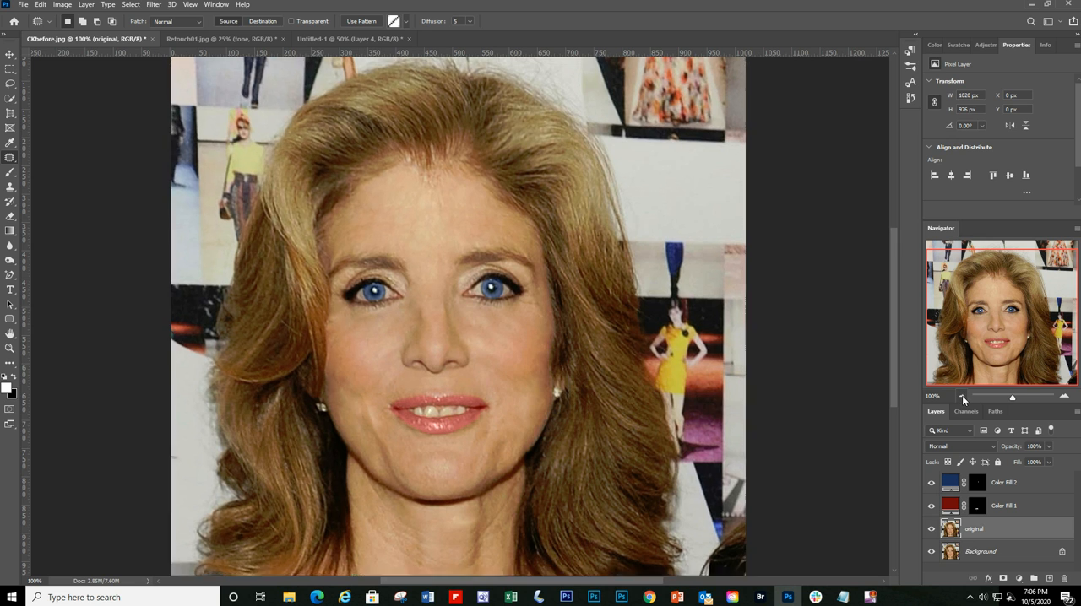
pyautogui.click(962, 398)
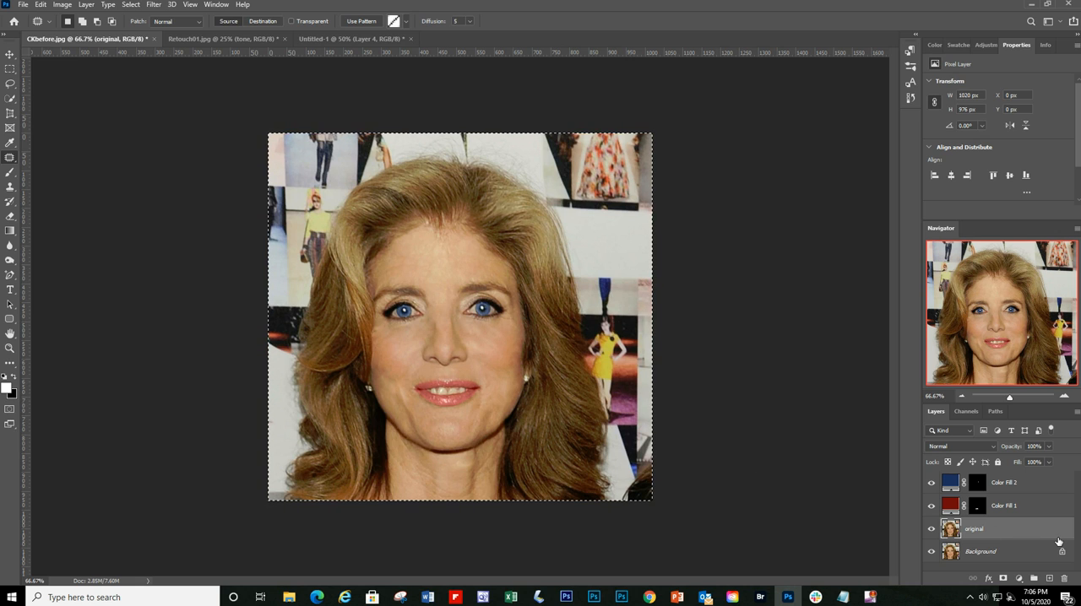
pyautogui.click(932, 530)
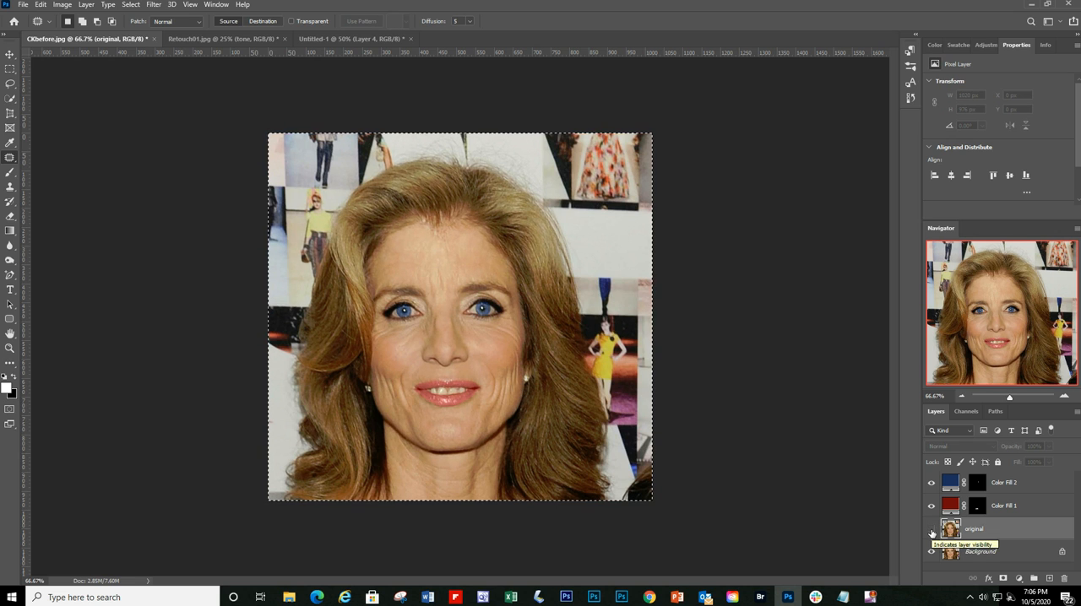
pyautogui.click(931, 531)
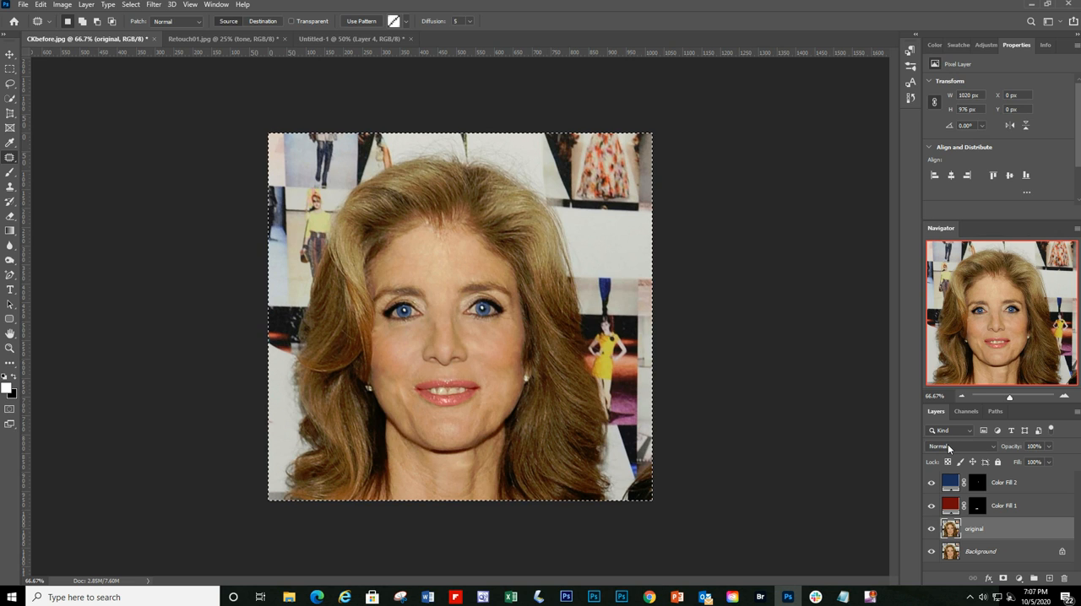
# Step: Reduce the "original" layer's opacity to 79% in CKbefore.jpg and deselect the canvas
pyautogui.hotkey('ctrl', 'a')
pyautogui.click(1049, 446)
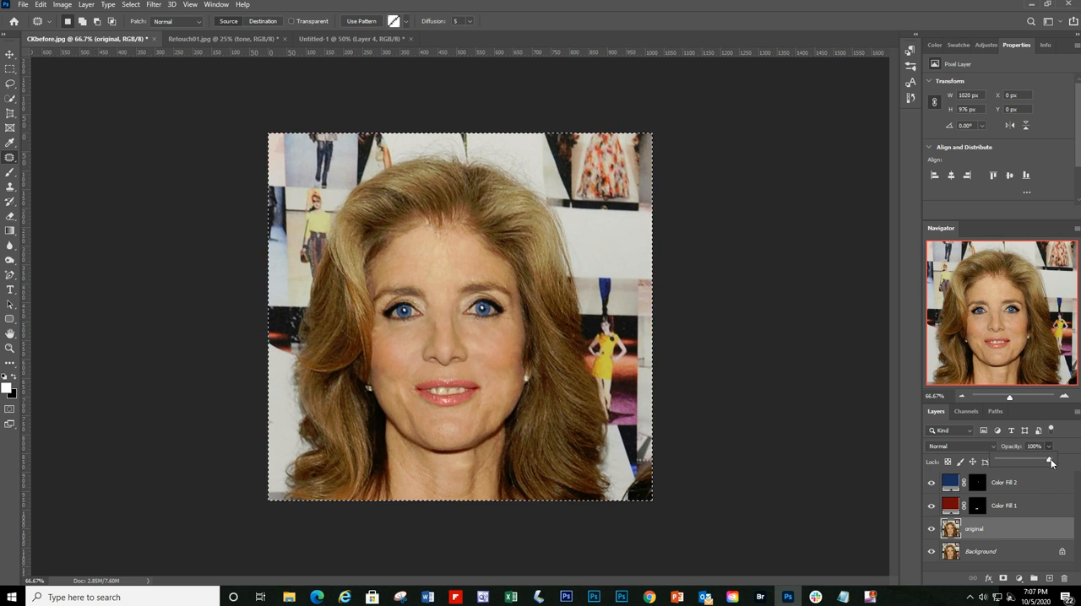
pyautogui.moveTo(1052, 463); pyautogui.dragTo(1046, 462)
pyautogui.moveTo(1045, 462); pyautogui.dragTo(1034, 462)
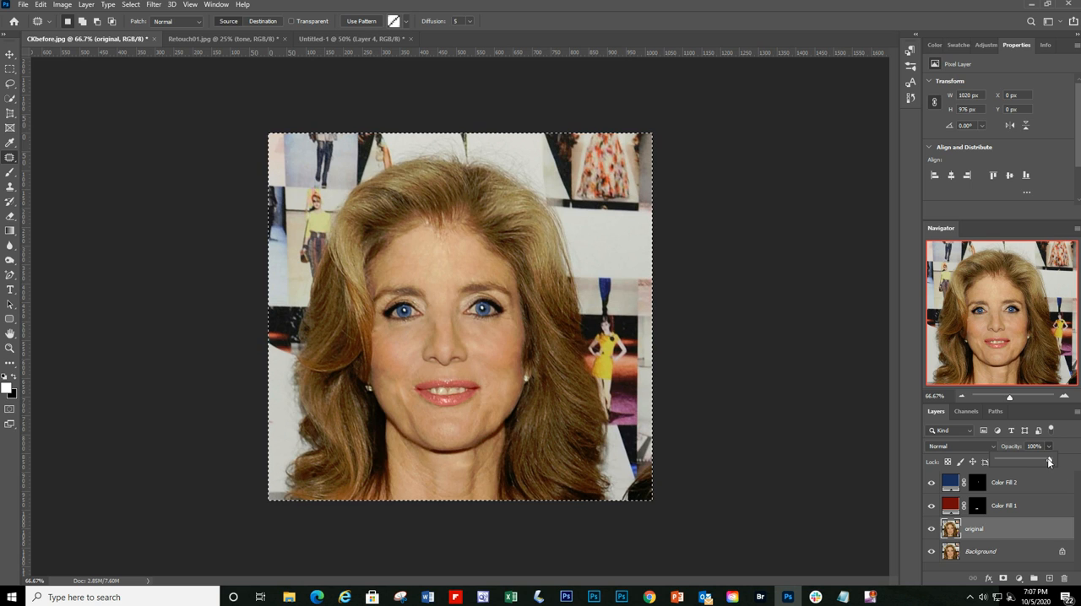
pyautogui.moveTo(1050, 460); pyautogui.dragTo(1043, 466)
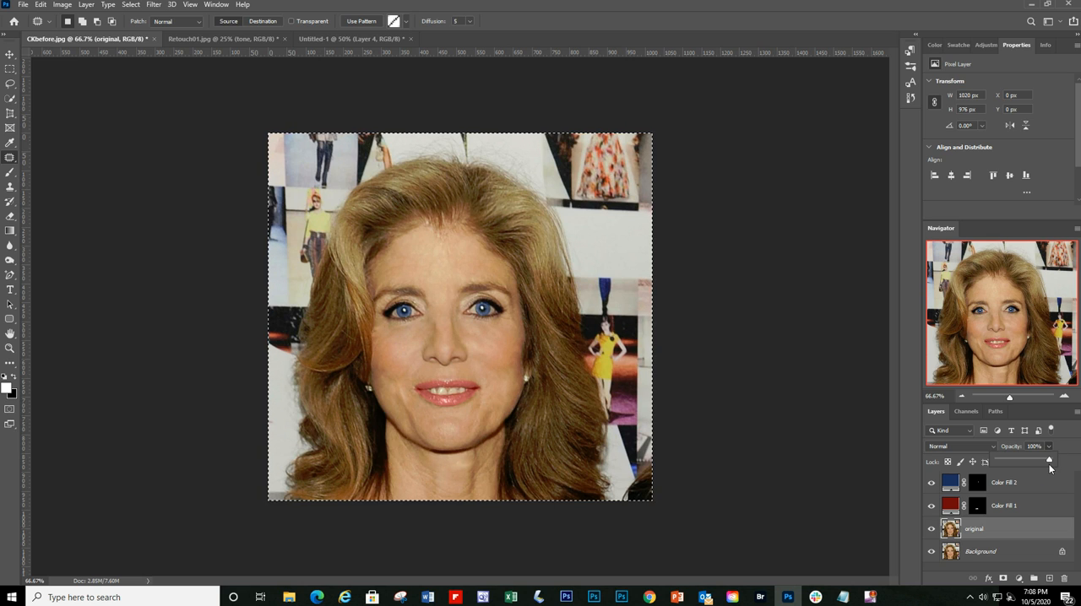
pyautogui.moveTo(1050, 462); pyautogui.dragTo(1039, 463)
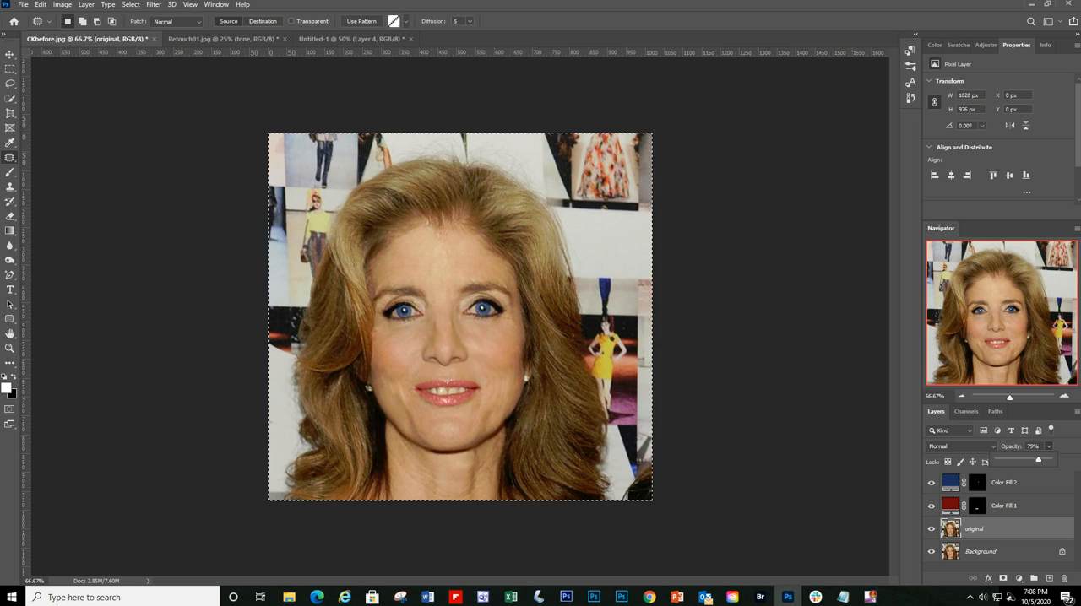
pyautogui.hotkey('alt', 'Tab')
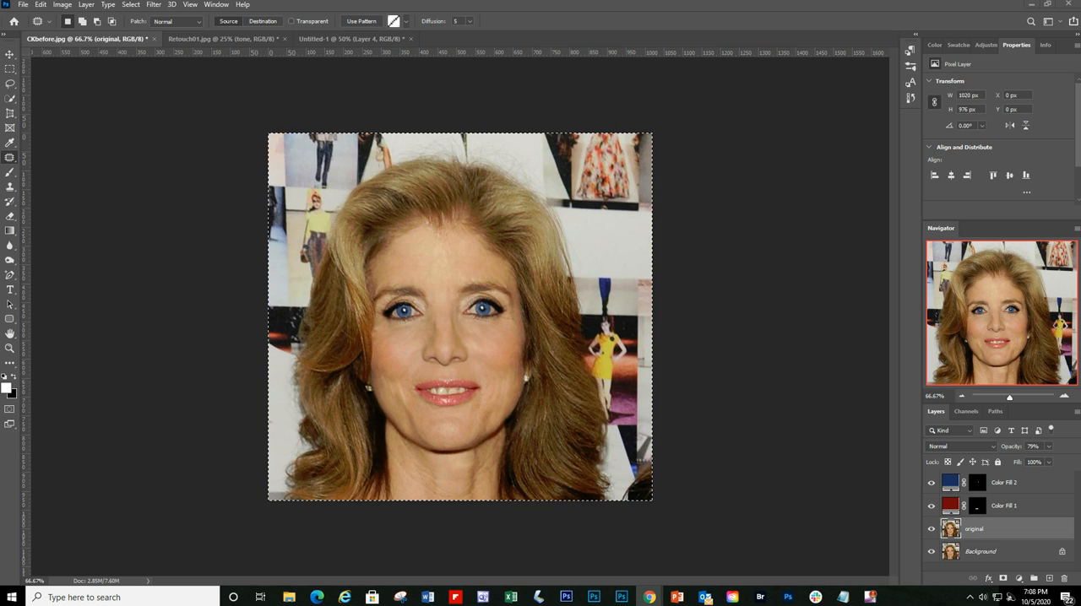
pyautogui.hotkey('ctrl', 'd')
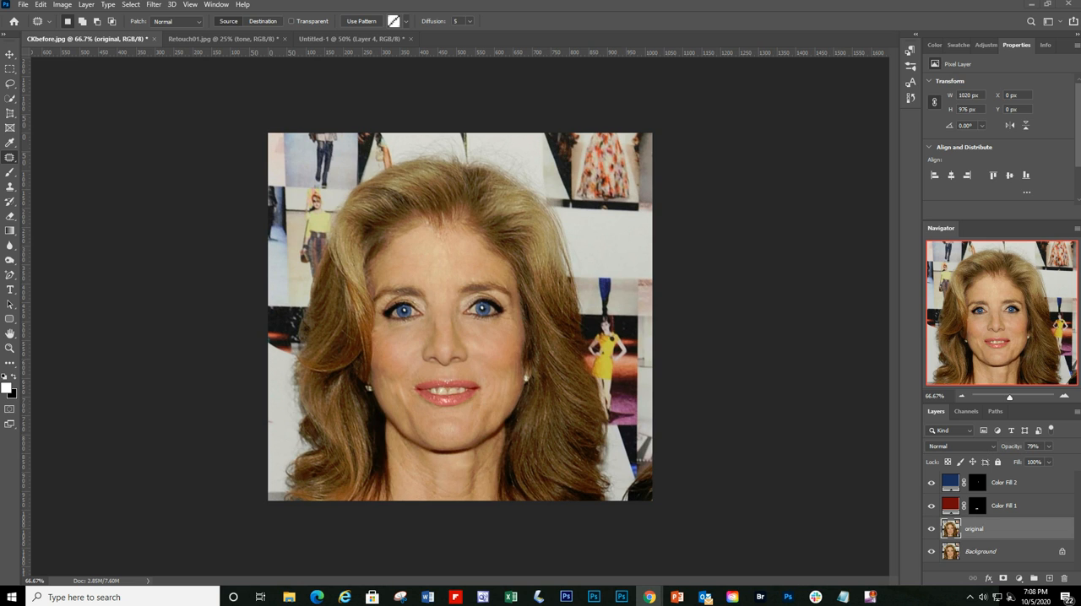